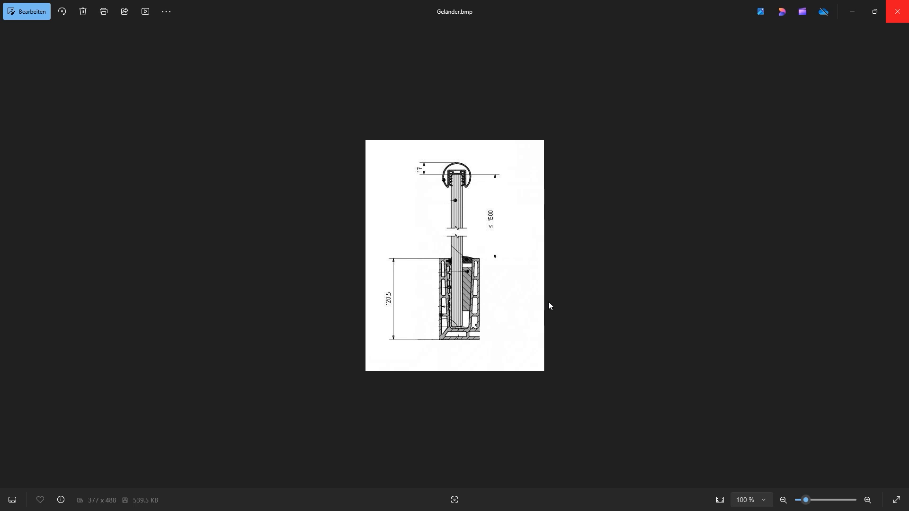
# Switch from the railing reference drawing to RFEM and examine the glass railing model from several angles
pyautogui.click(851, 12)
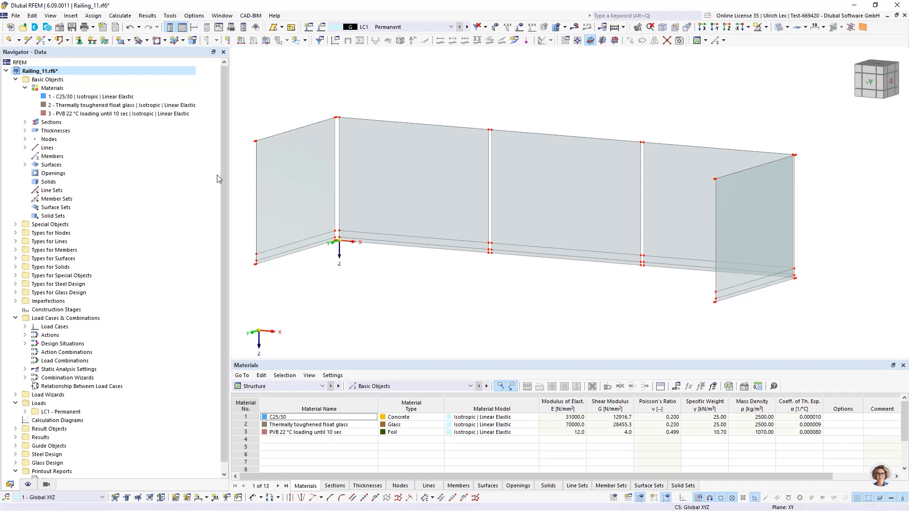
pyautogui.moveTo(229, 175); pyautogui.dragTo(154, 175)
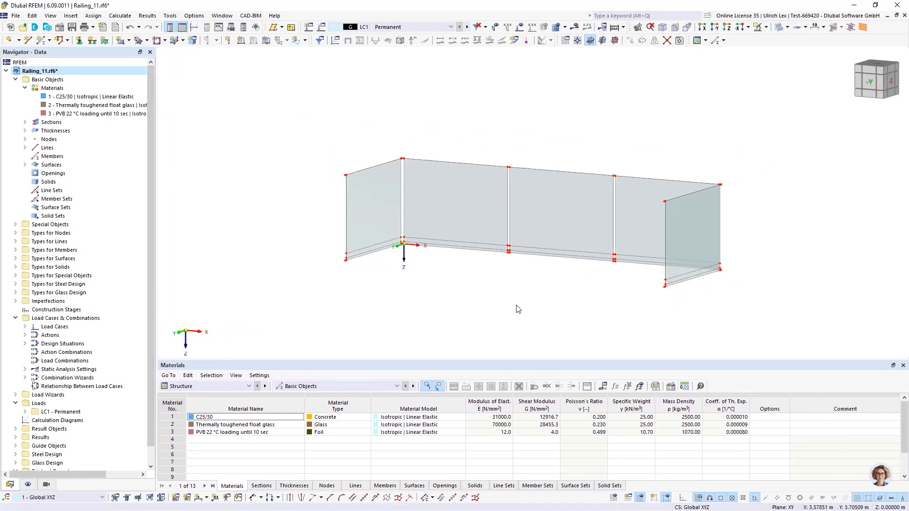
pyautogui.keyDown('ctrl'); pyautogui.moveTo(517, 308); pyautogui.dragTo(545, 319, button='middle'); pyautogui.keyUp('ctrl')
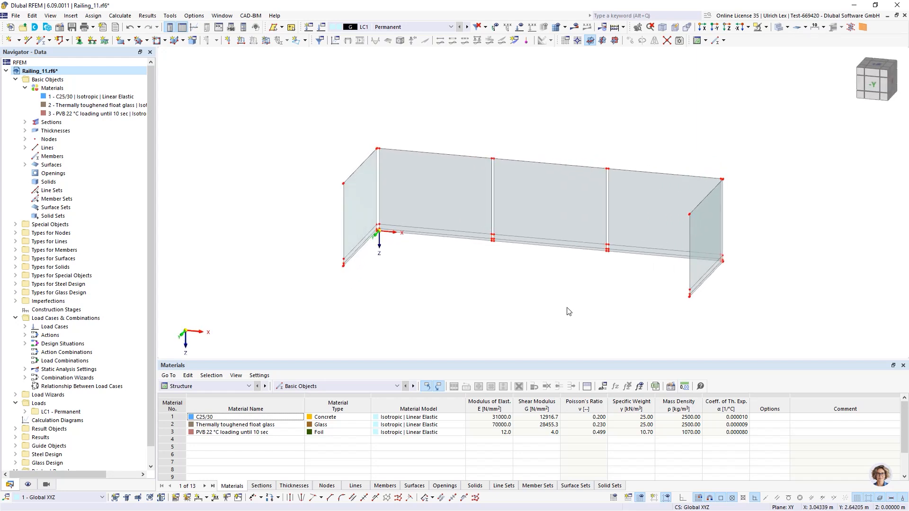
pyautogui.keyDown('ctrl'); pyautogui.moveTo(493, 287); pyautogui.dragTo(477, 285, button='middle'); pyautogui.keyUp('ctrl')
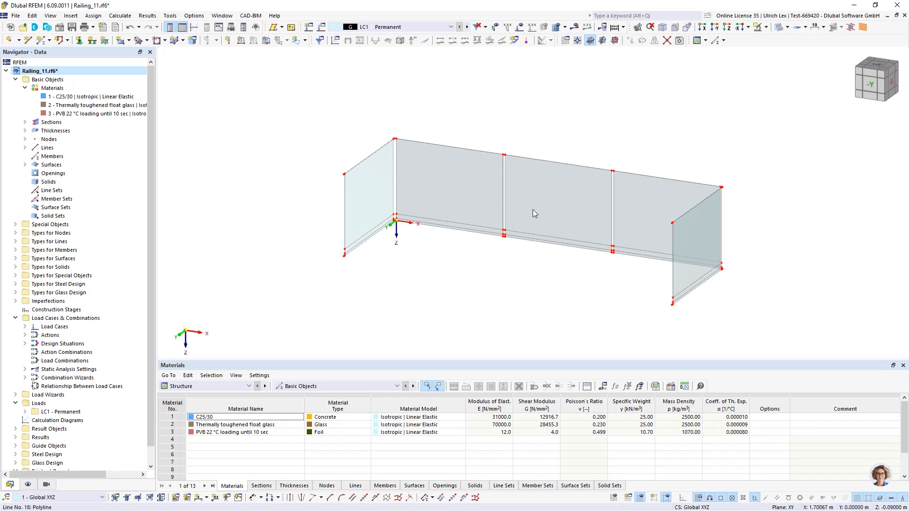
pyautogui.scroll(1, 601, 150)
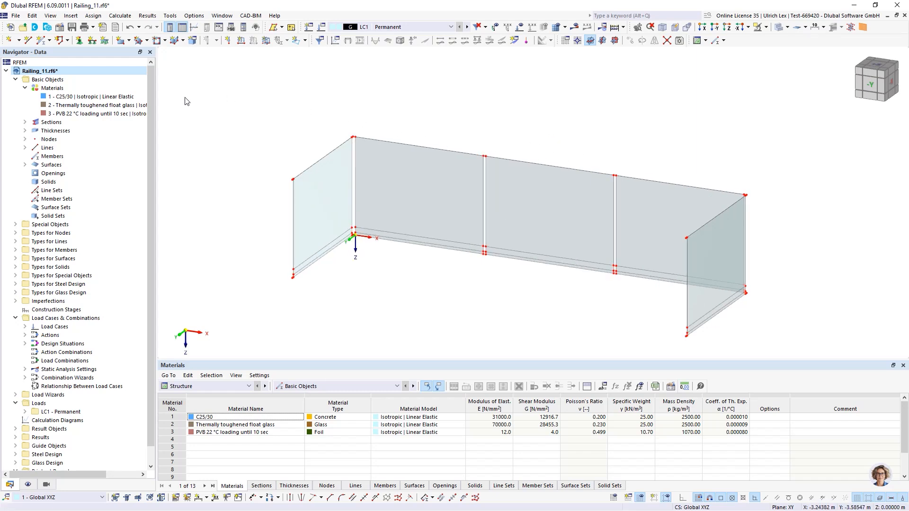
# Review the activated analysis and design add-ons in the model's base data, including Glass Design
pyautogui.rightClick(37, 73)
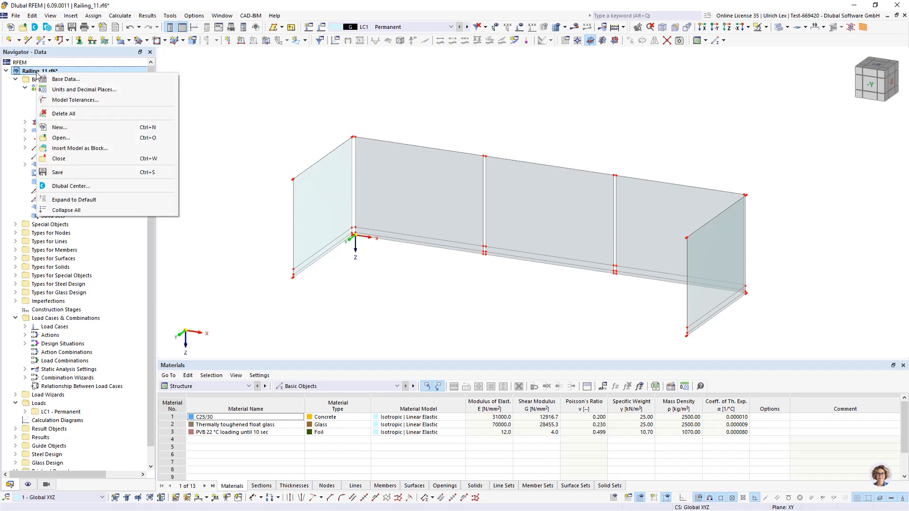
pyautogui.click(70, 79)
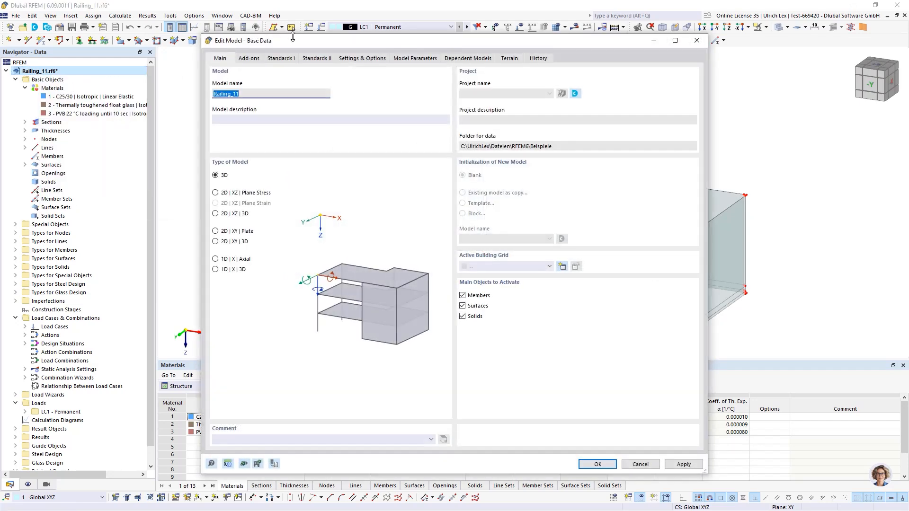
pyautogui.moveTo(317, 40); pyautogui.dragTo(304, 27)
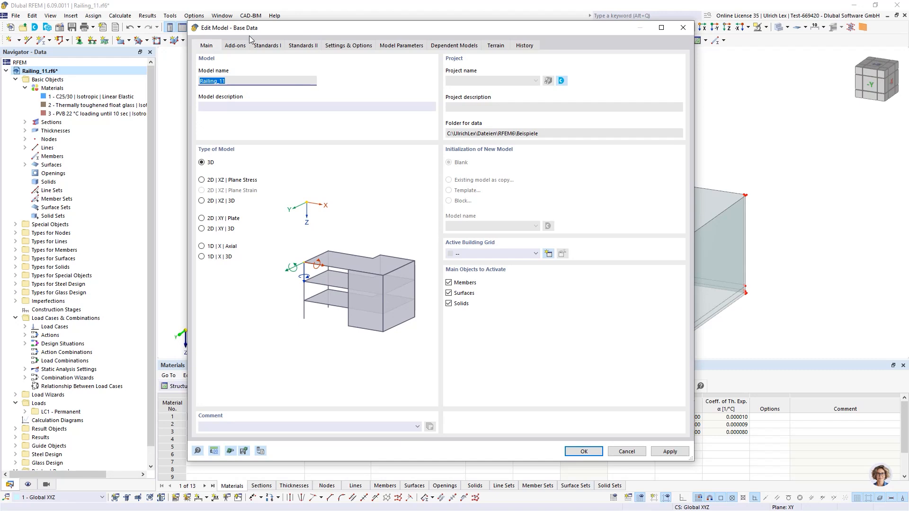
pyautogui.click(241, 49)
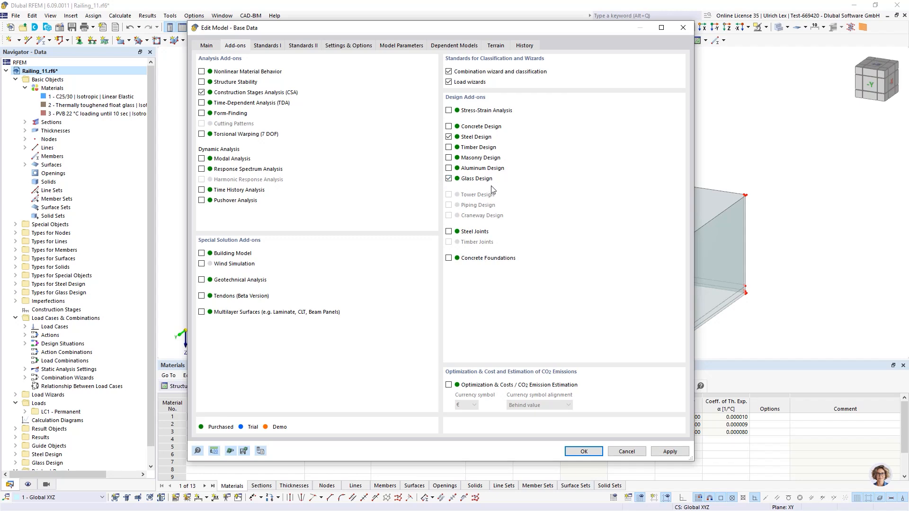
pyautogui.moveTo(507, 31); pyautogui.dragTo(492, 54)
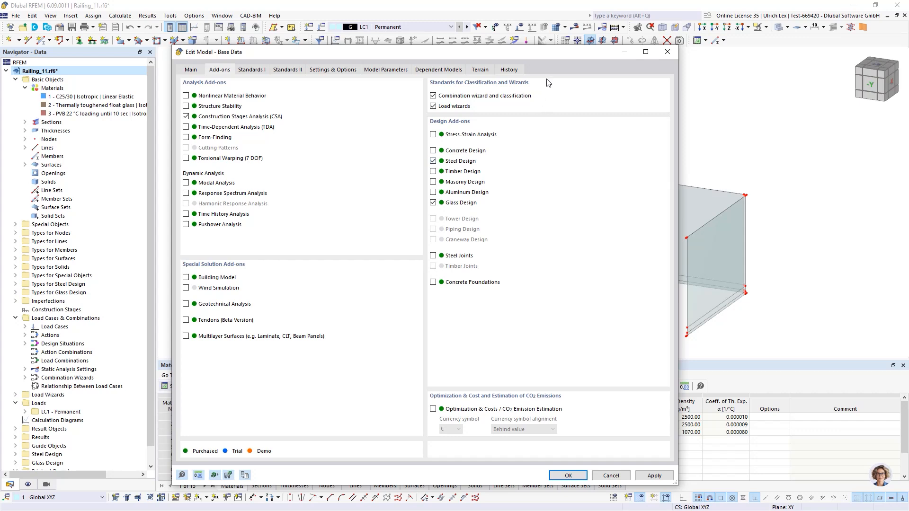
pyautogui.moveTo(552, 53); pyautogui.dragTo(553, 33)
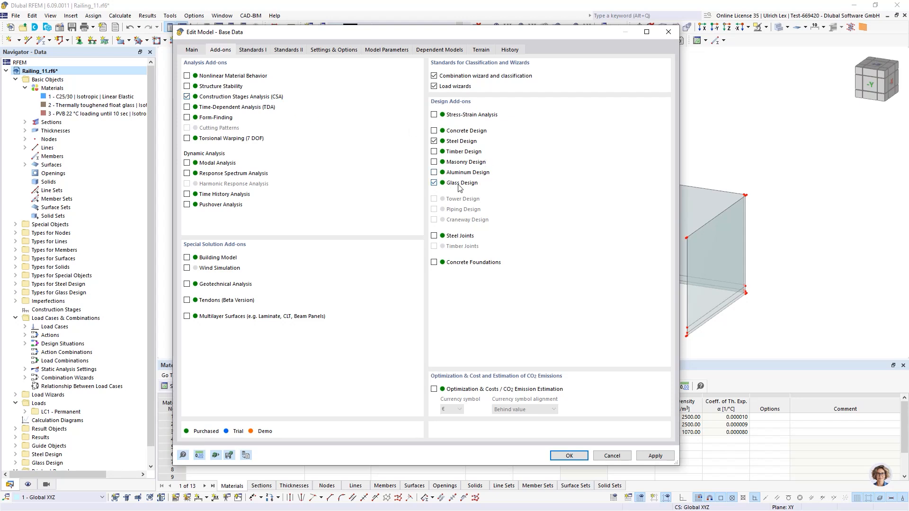
# Review the model's standards and the glass design standard choices, keep DIN 18008, and confirm the base data
pyautogui.click(262, 51)
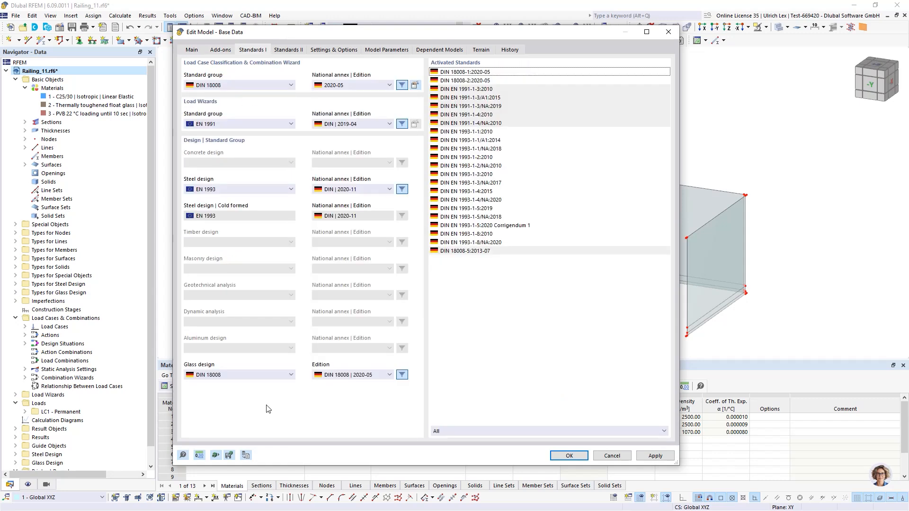
pyautogui.click(288, 376)
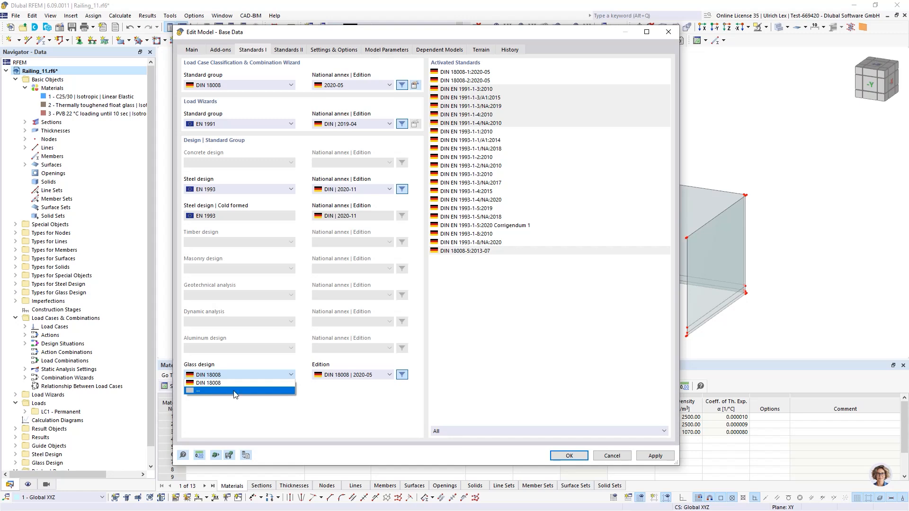
pyautogui.click(259, 413)
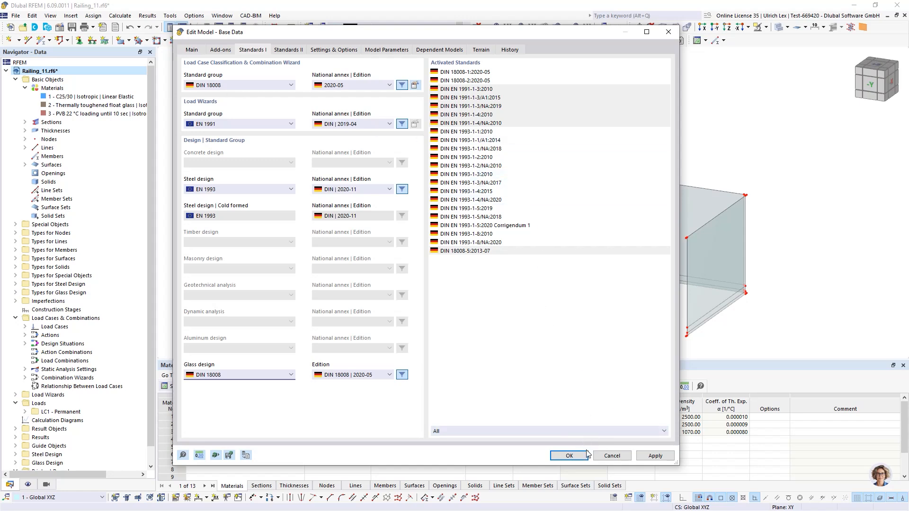
pyautogui.click(570, 456)
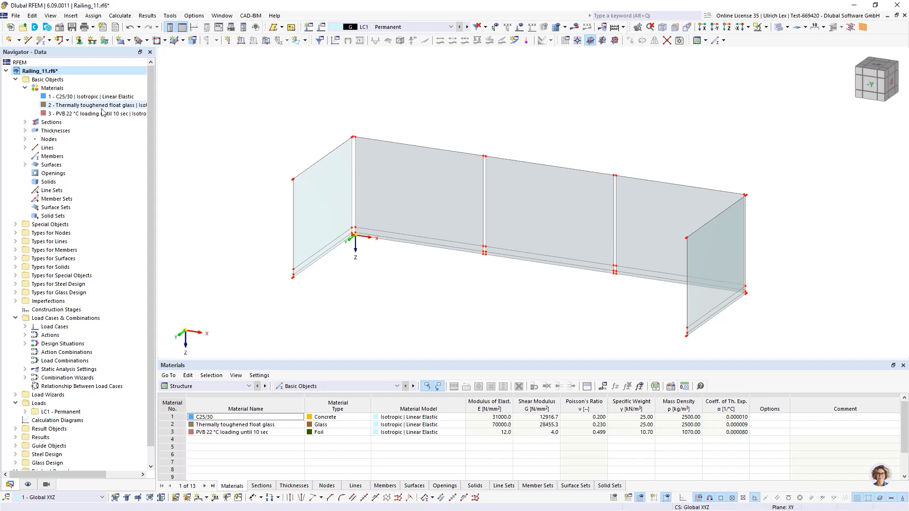
# Inspect the thermally toughened float glass material with its library entry and the PVB foil material without changing them
pyautogui.moveTo(155, 116); pyautogui.dragTo(282, 140)
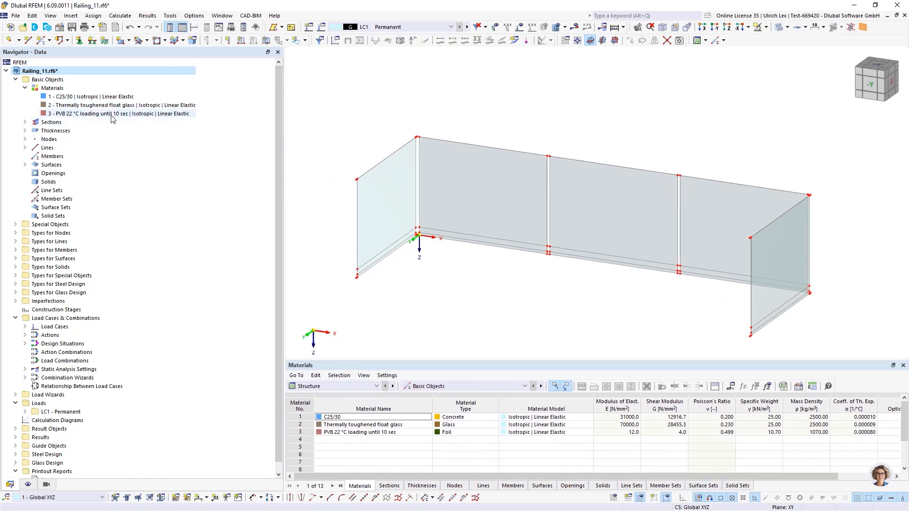
pyautogui.doubleClick(79, 105)
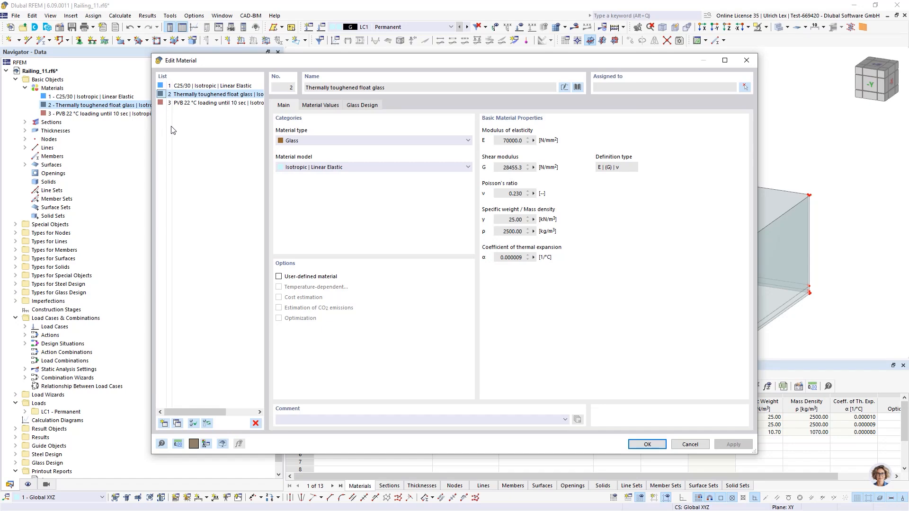
pyautogui.click(577, 88)
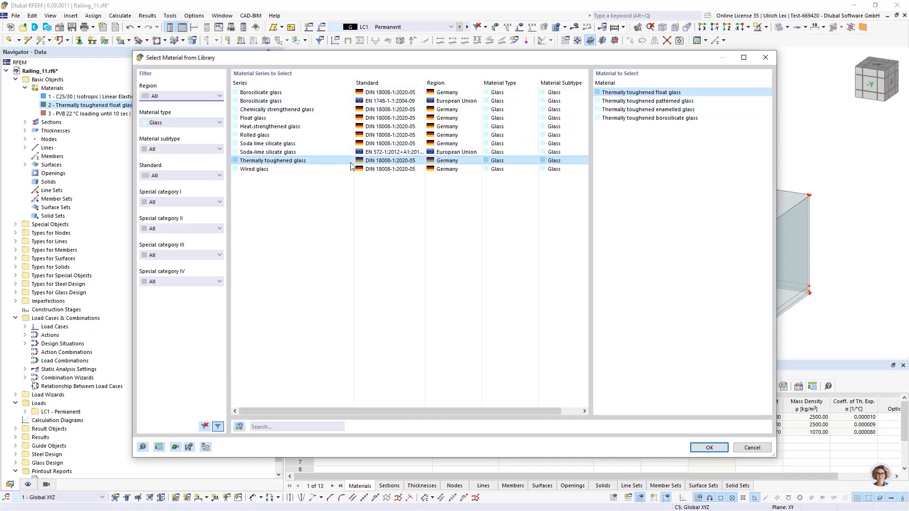
pyautogui.click(709, 447)
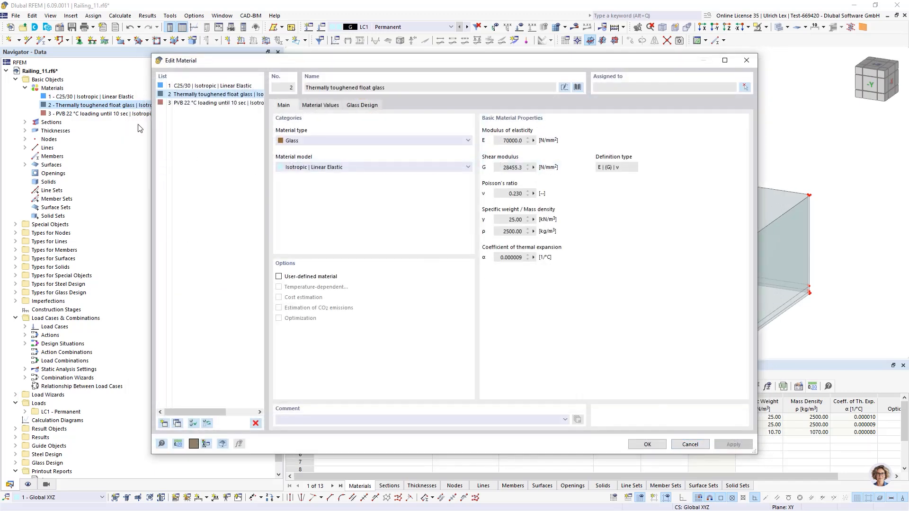
pyautogui.click(181, 103)
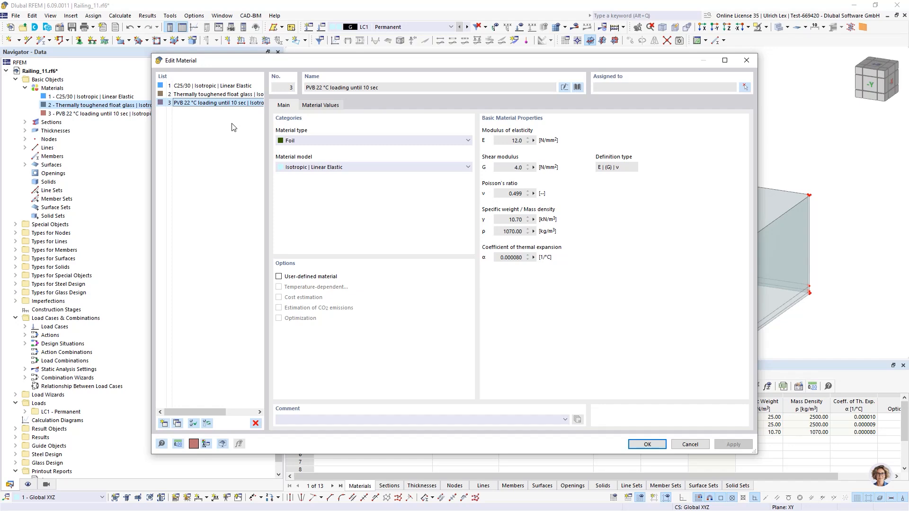
pyautogui.click(688, 444)
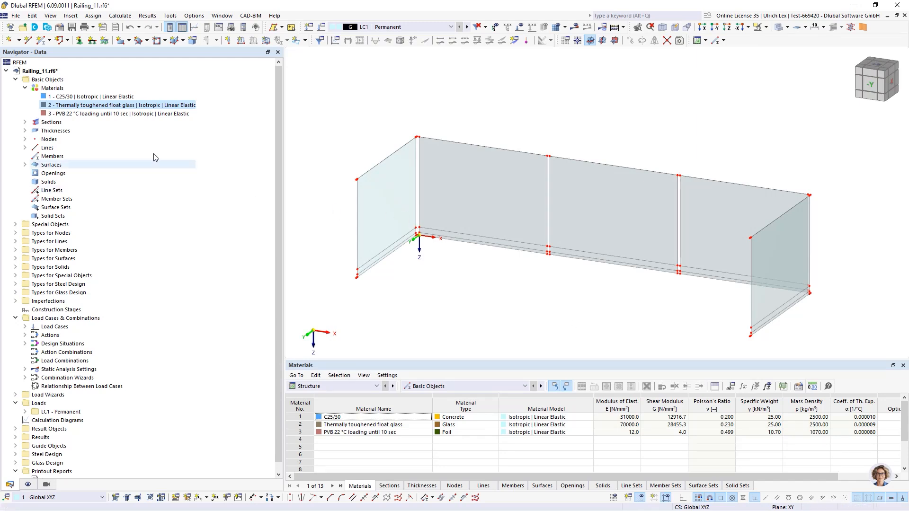
# Open the existing glass thickness for editing and review the thickness types, keeping Glass Composition selected
pyautogui.click(25, 131)
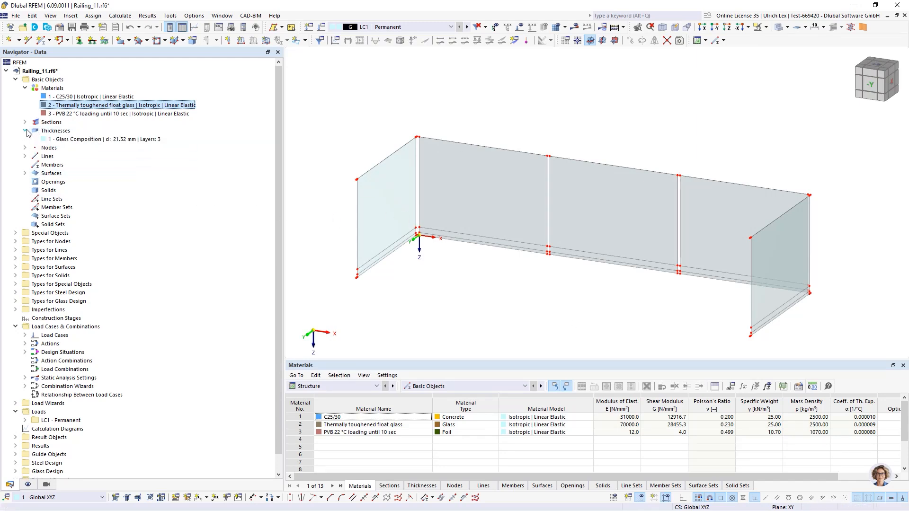
pyautogui.click(67, 140)
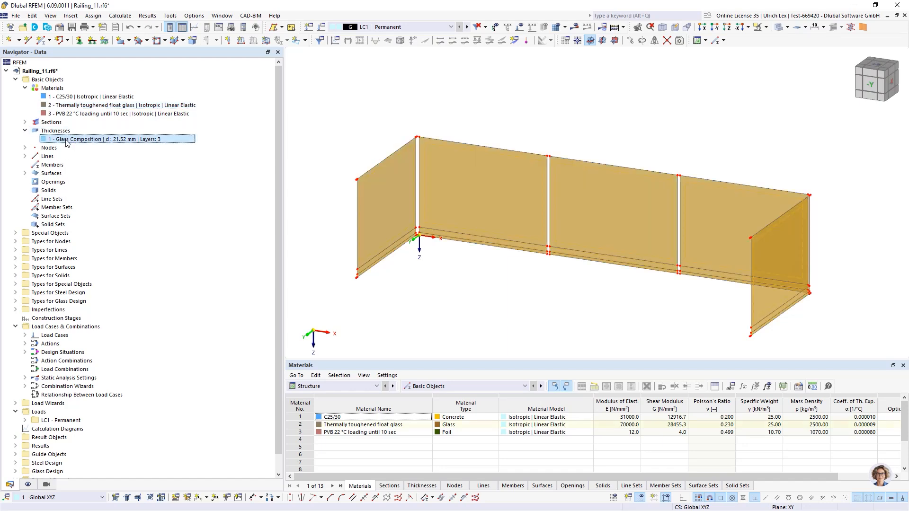
pyautogui.rightClick(67, 139)
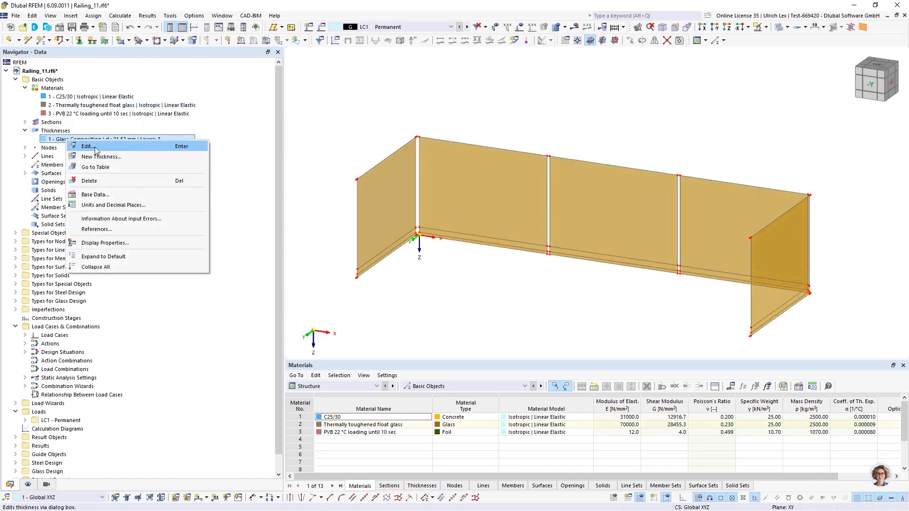
pyautogui.click(95, 147)
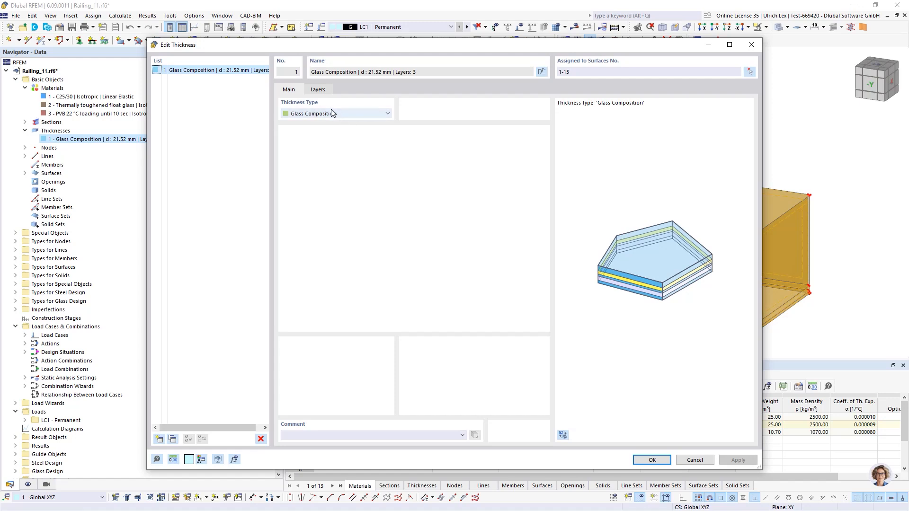
pyautogui.click(353, 115)
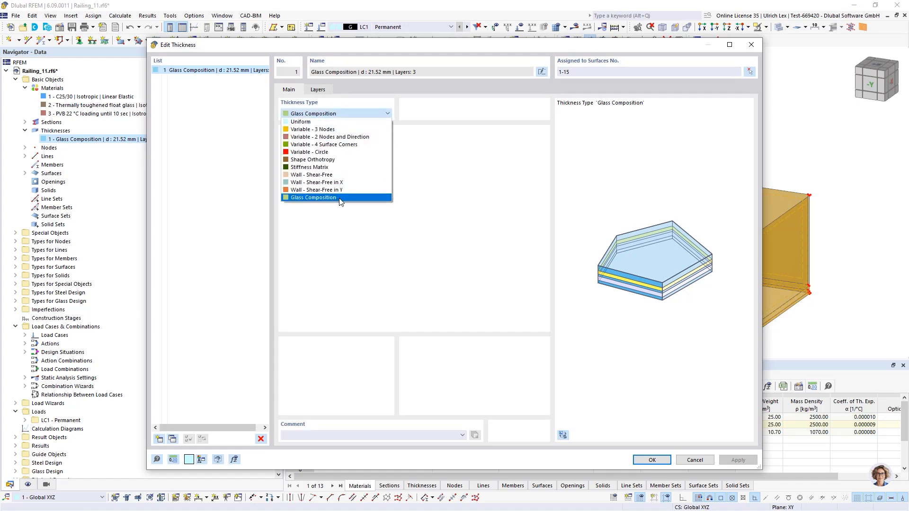
pyautogui.click(341, 198)
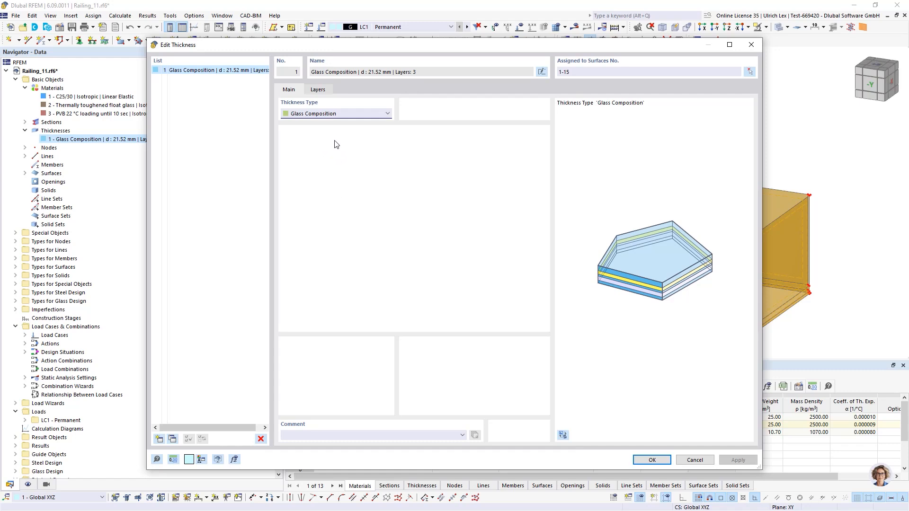
pyautogui.moveTo(401, 47); pyautogui.dragTo(404, 33)
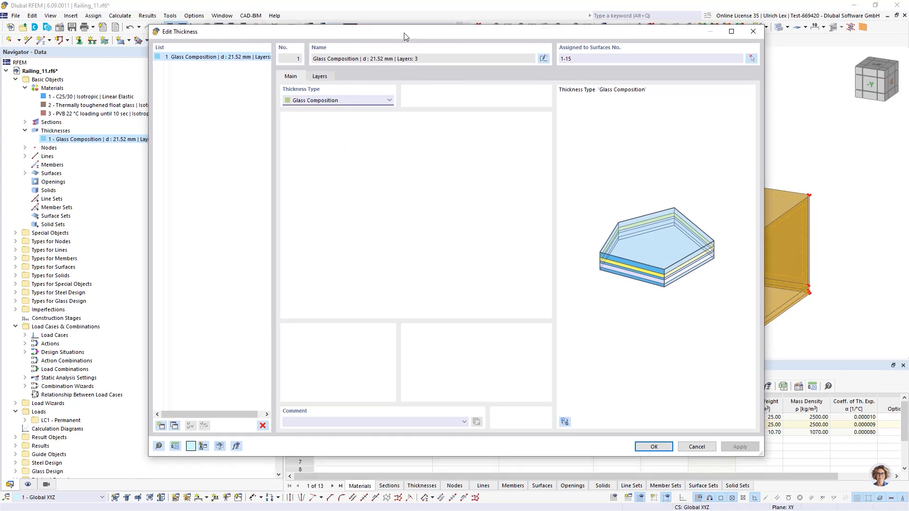
# Examine the material and thickness of each layer in the glass composition, from both glass panes to the PVB interlayer
pyautogui.click(321, 80)
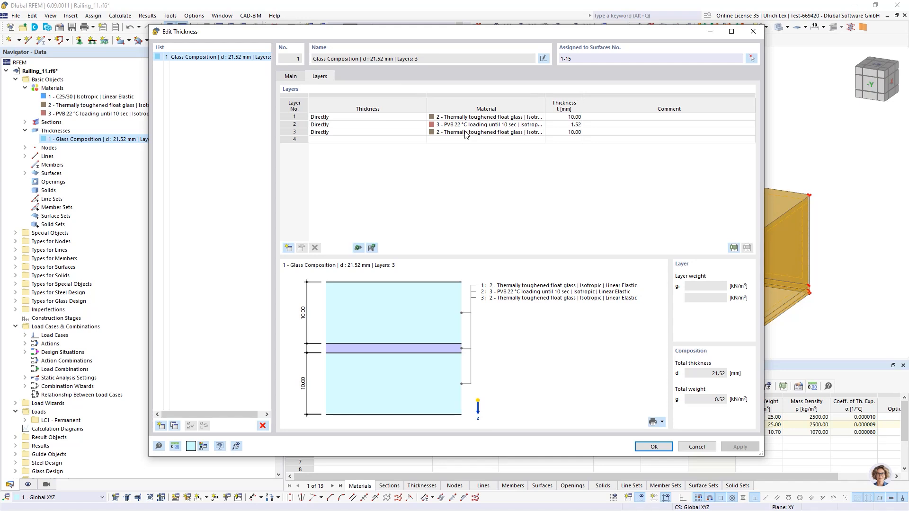
pyautogui.click(492, 118)
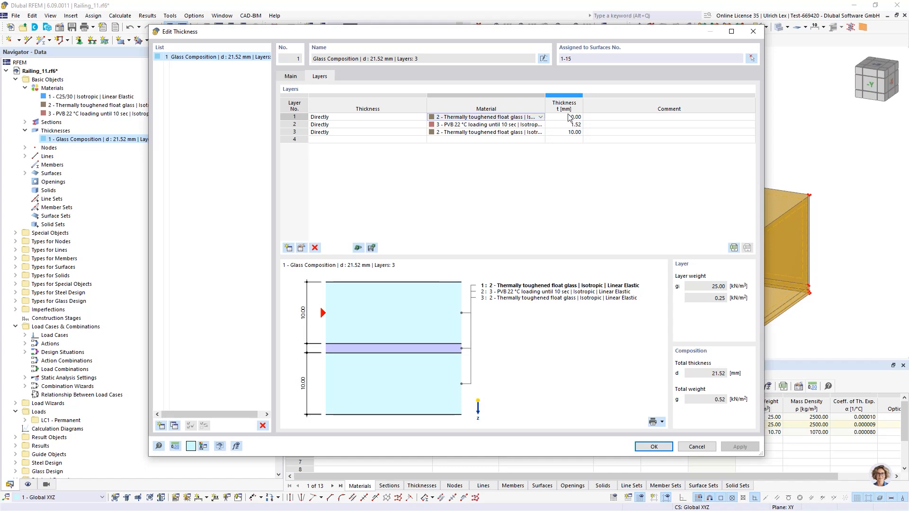
pyautogui.click(580, 117)
pyautogui.click(579, 119)
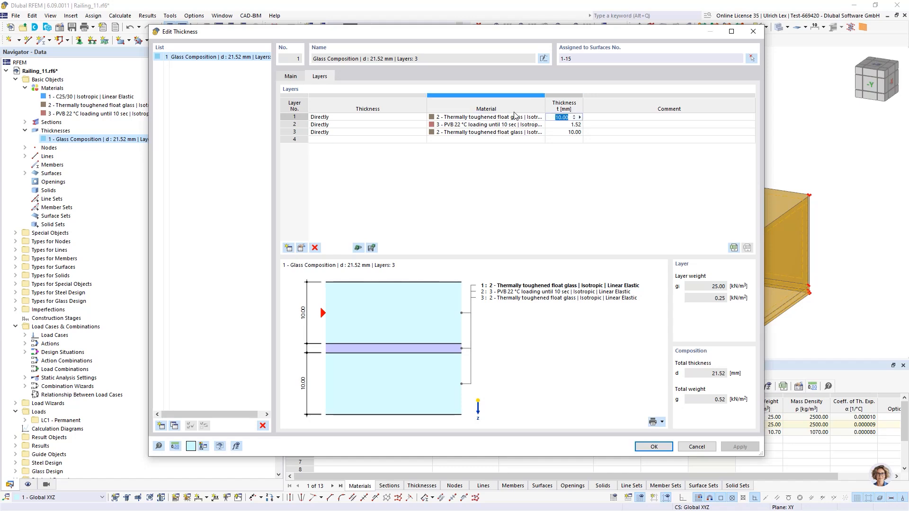
pyautogui.click(488, 125)
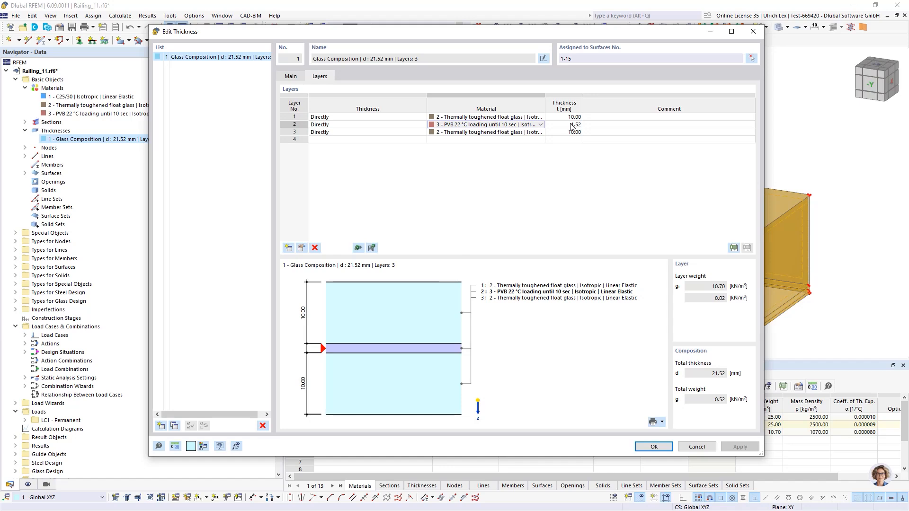
pyautogui.click(514, 134)
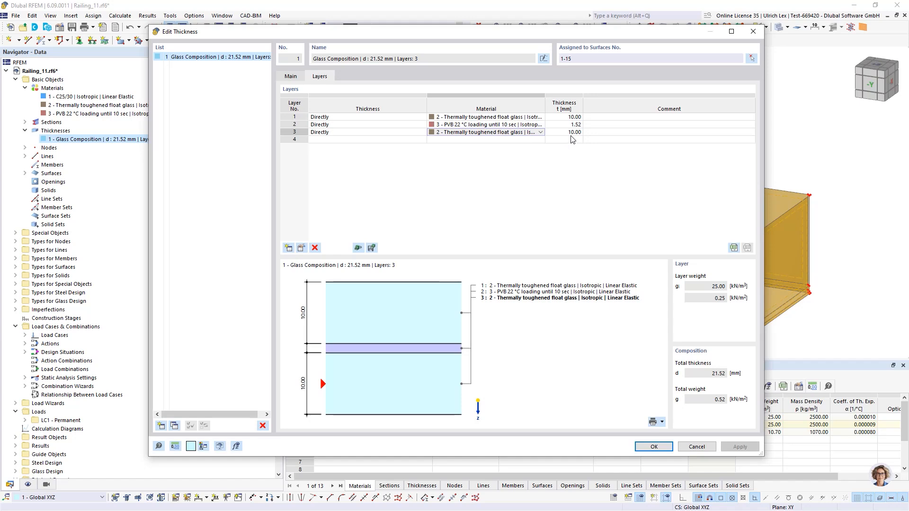
pyautogui.click(577, 178)
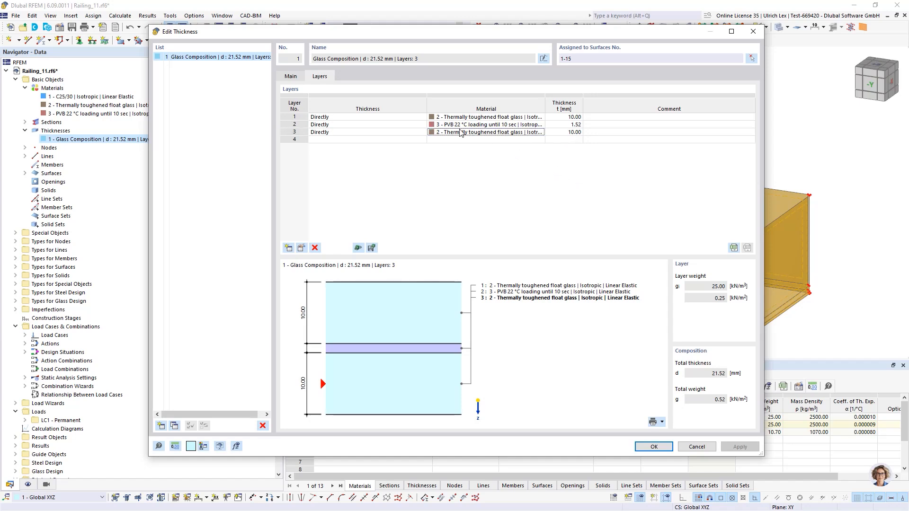
pyautogui.moveTo(450, 32); pyautogui.dragTo(450, 12)
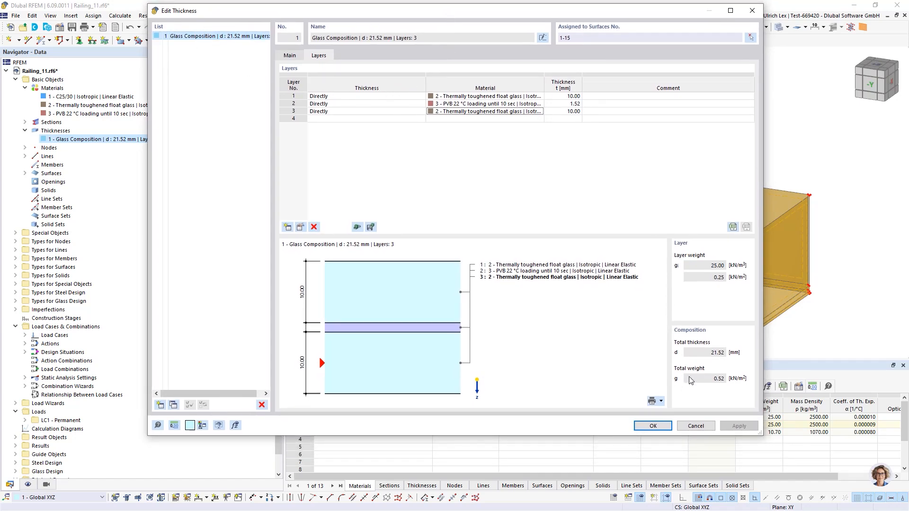
# Close the thickness definition, then review the ultimate configuration assigned to glass surface 1, including its design and standard parameters
pyautogui.click(653, 426)
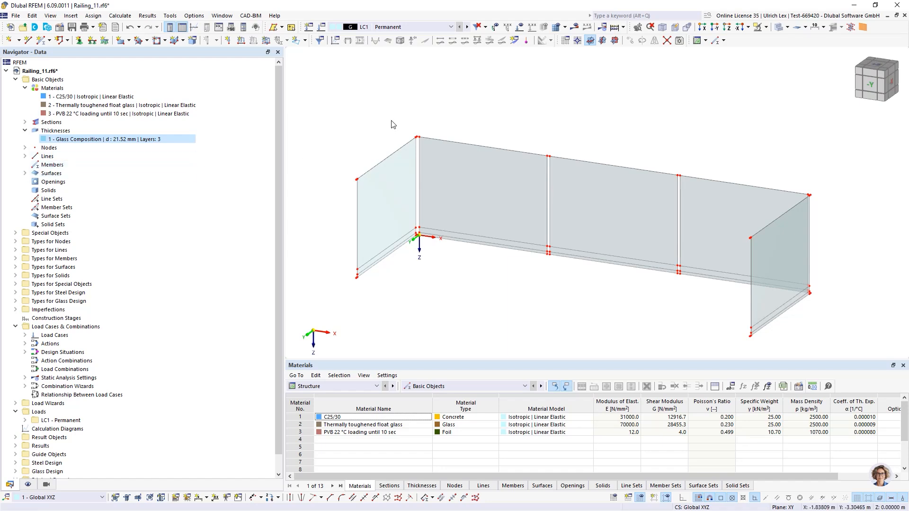
pyautogui.doubleClick(463, 172)
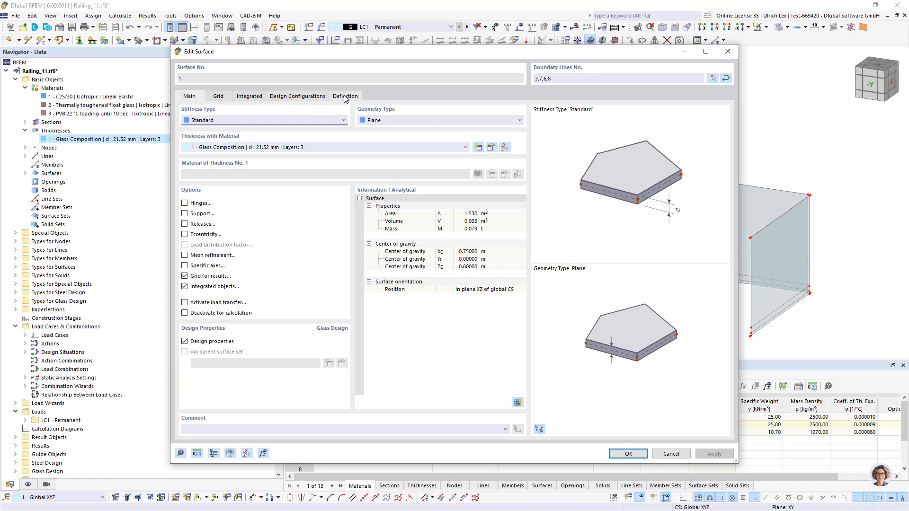
pyautogui.click(309, 97)
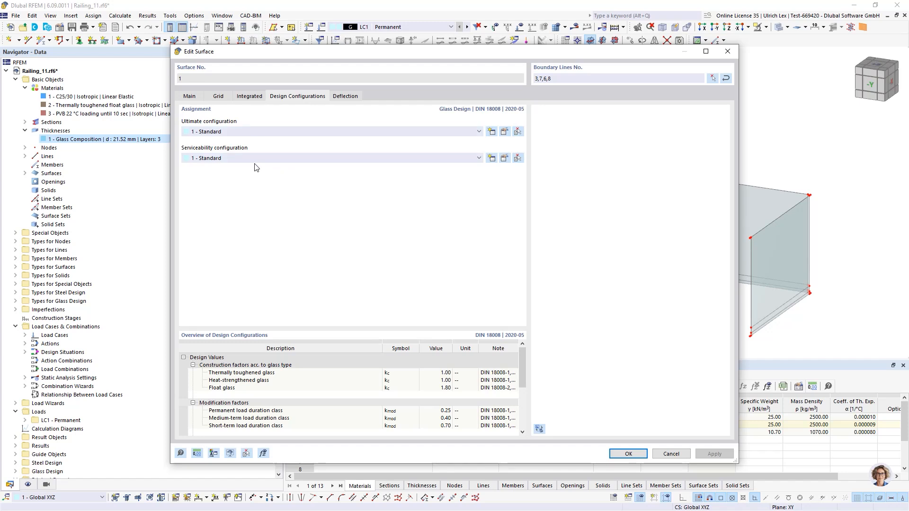
pyautogui.click(505, 132)
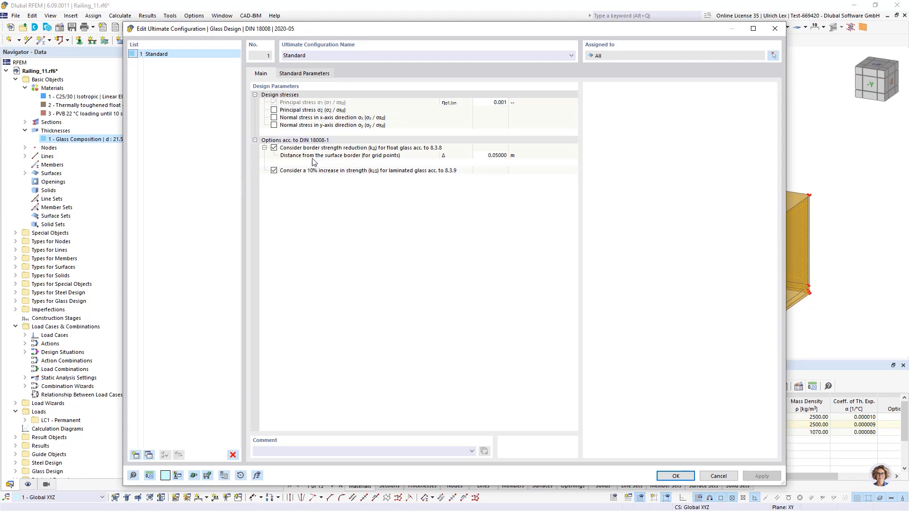
pyautogui.click(321, 74)
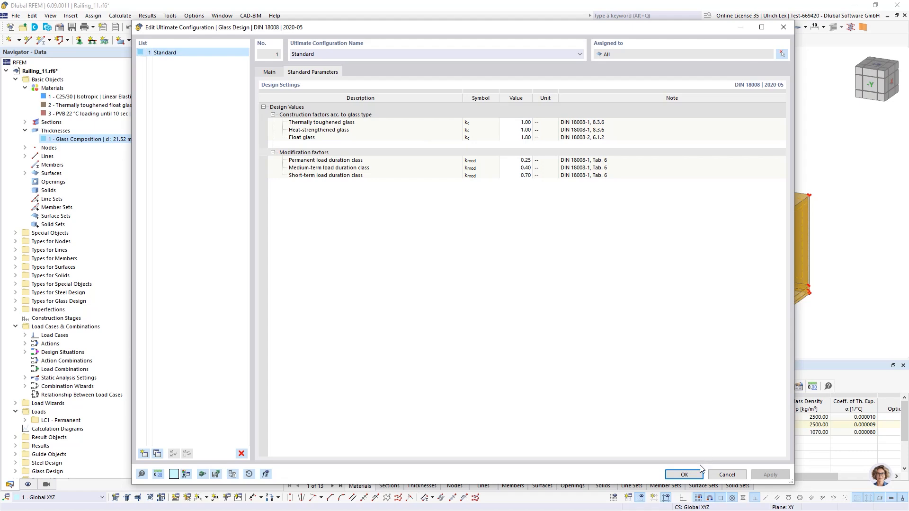
pyautogui.click(684, 474)
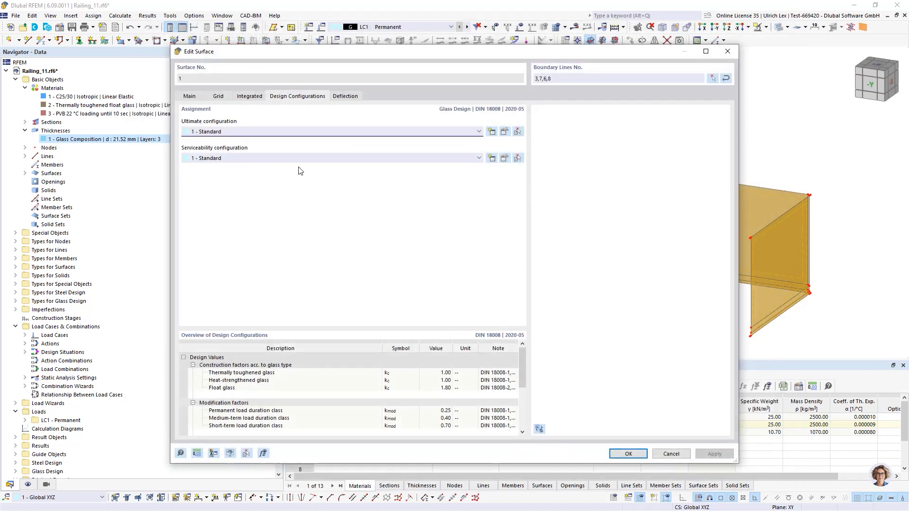
# Inspect the deflection limits in the serviceability configuration, including the optional cantilever limit value, and discard any changes
pyautogui.click(504, 158)
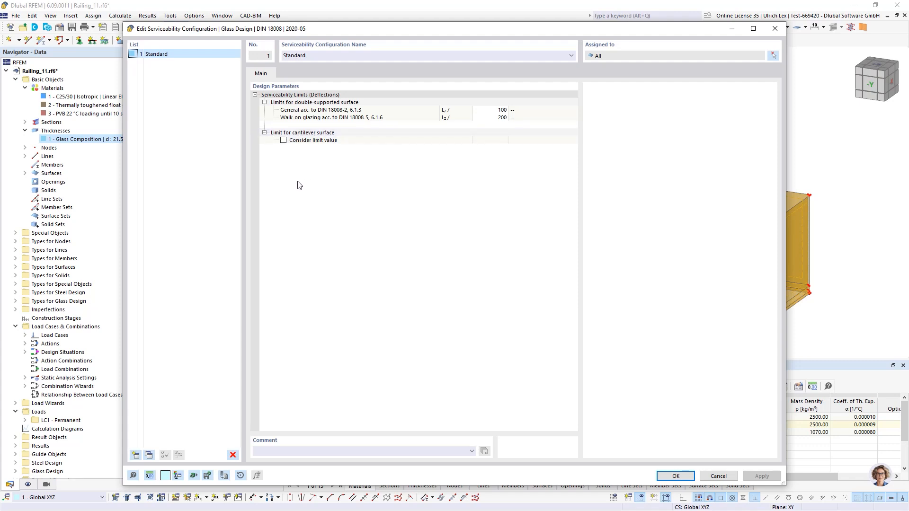
pyautogui.click(284, 140)
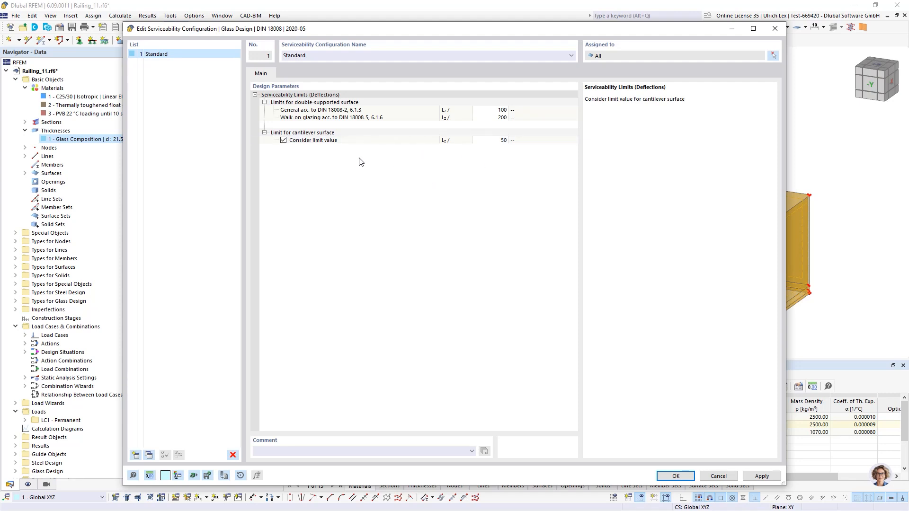
pyautogui.click(283, 140)
pyautogui.moveTo(374, 31); pyautogui.dragTo(362, 17)
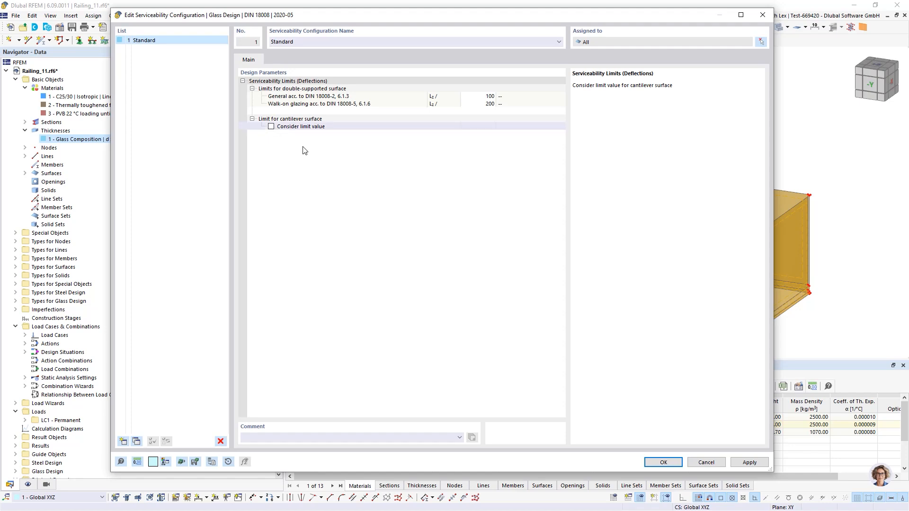
pyautogui.click(705, 463)
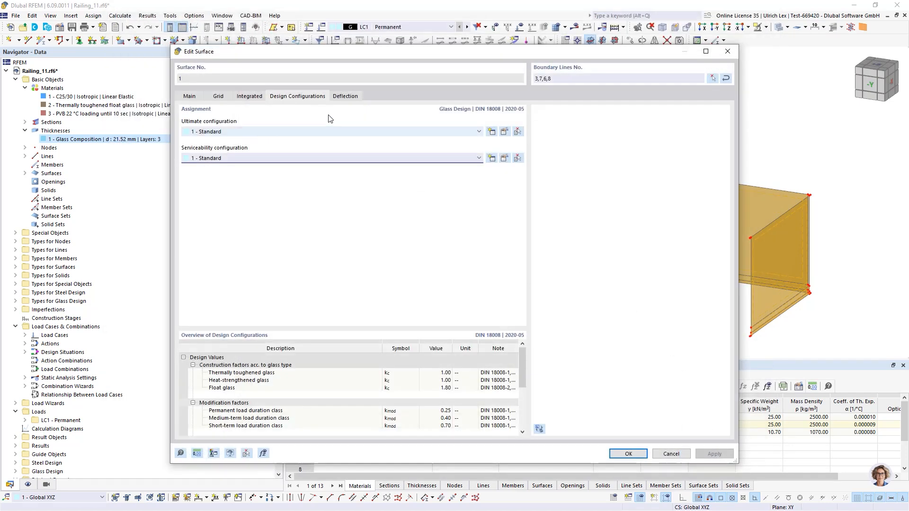
# Set surface 1's deflection analysis to Cantilever, keep the reference length defined by minimum boundary line, and confirm the surface
pyautogui.click(345, 98)
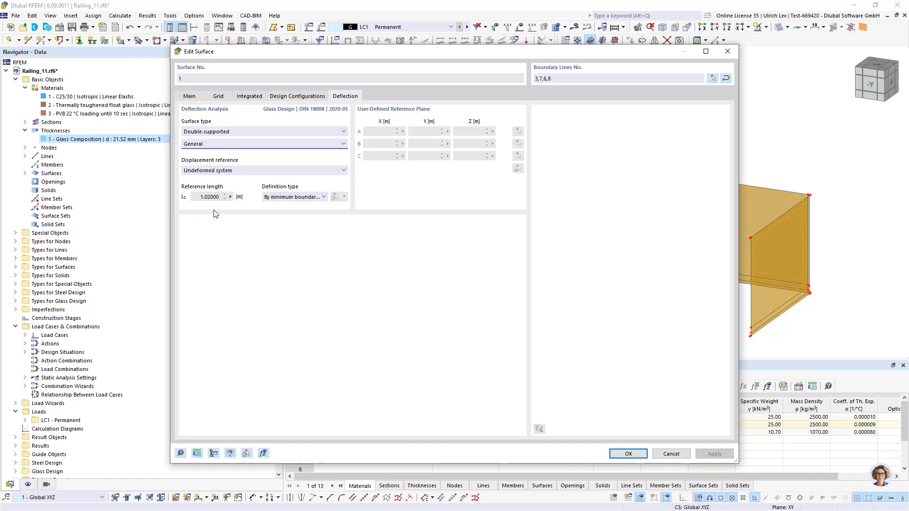
pyautogui.click(241, 133)
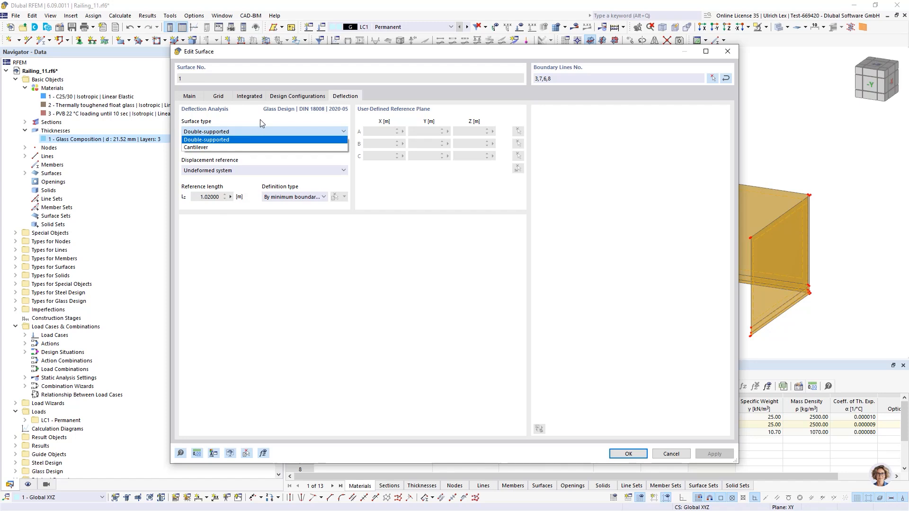
pyautogui.click(232, 146)
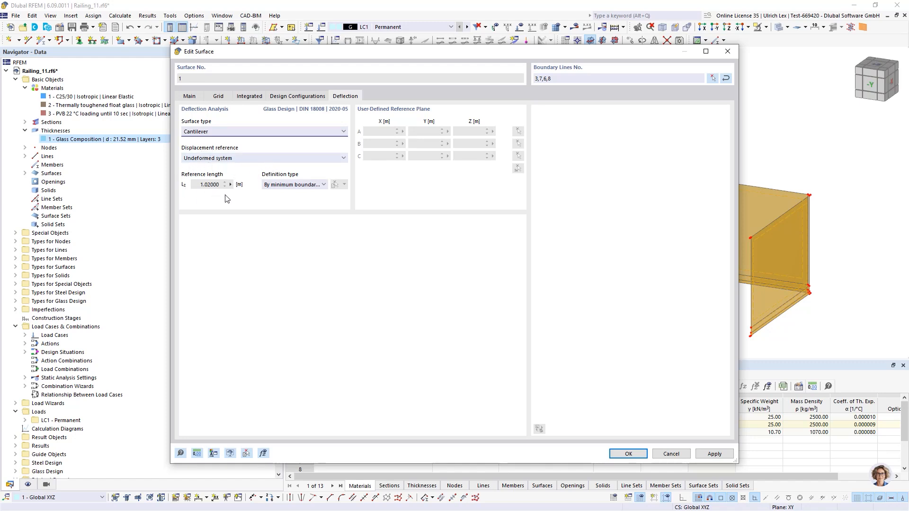
pyautogui.click(311, 185)
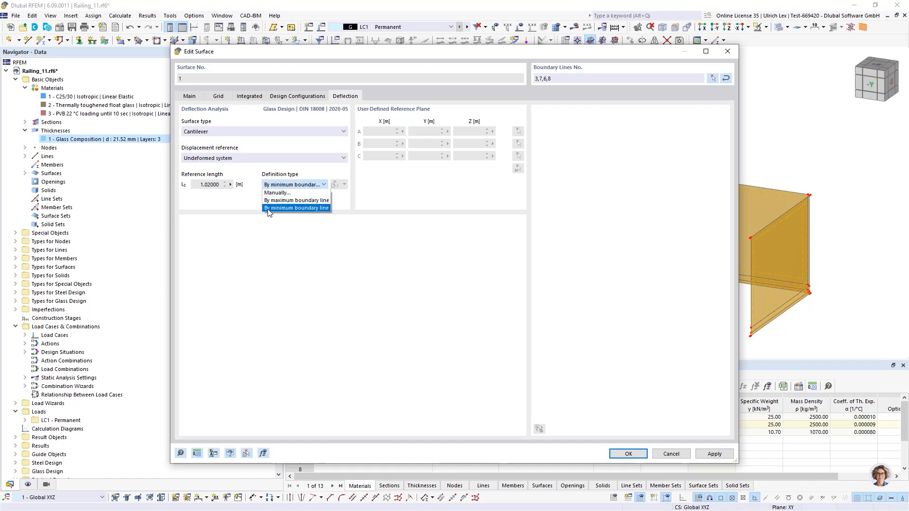
pyautogui.click(308, 248)
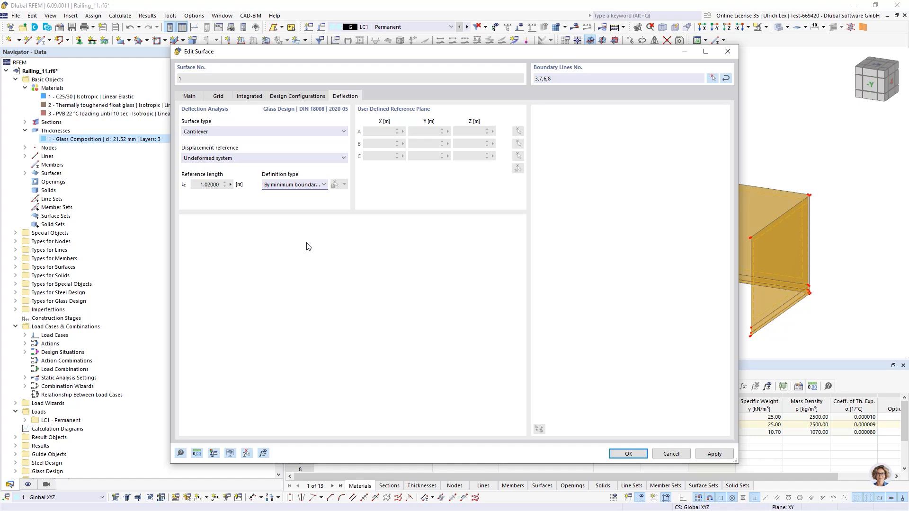
pyautogui.click(190, 97)
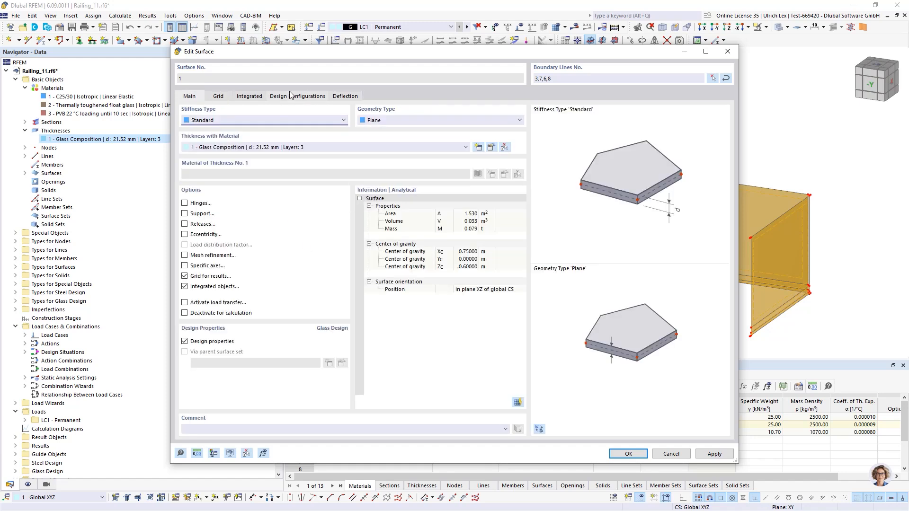
pyautogui.moveTo(479, 53); pyautogui.dragTo(468, 15)
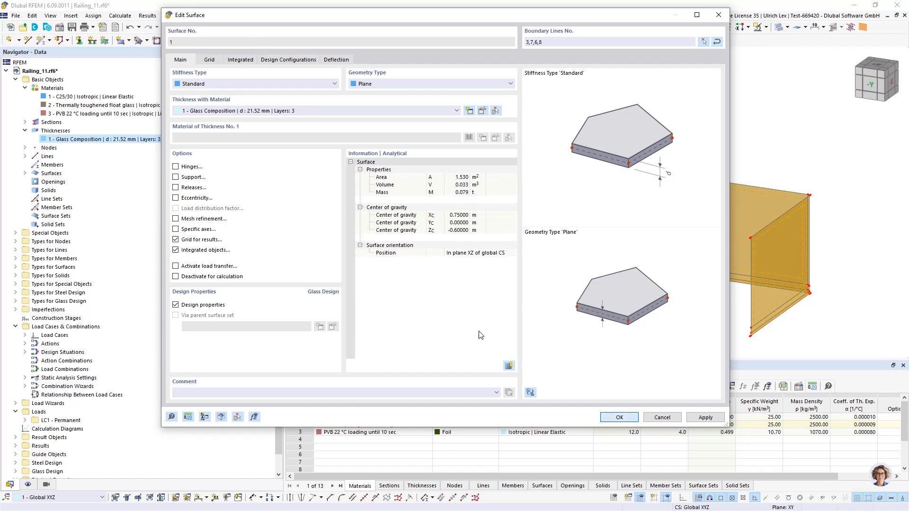
pyautogui.press('Return')
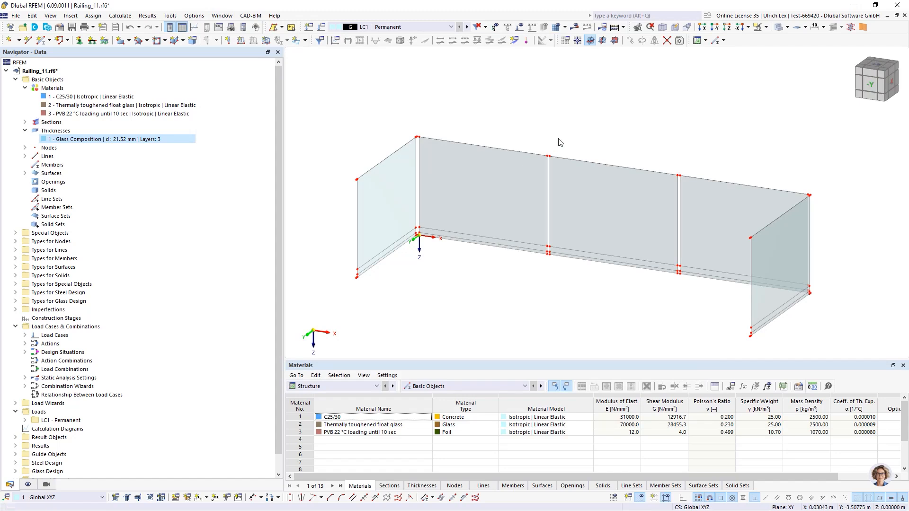
pyautogui.scroll(3, 515, 235)
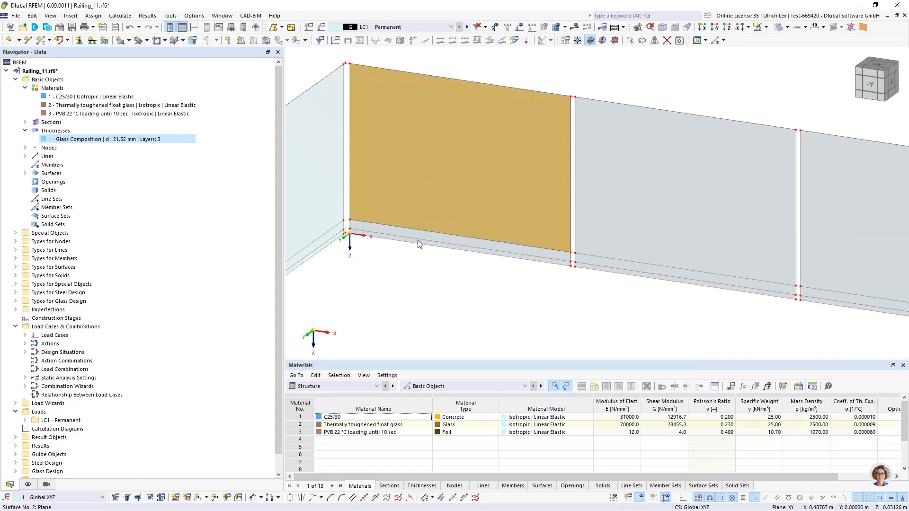
pyautogui.scroll(3, 504, 282)
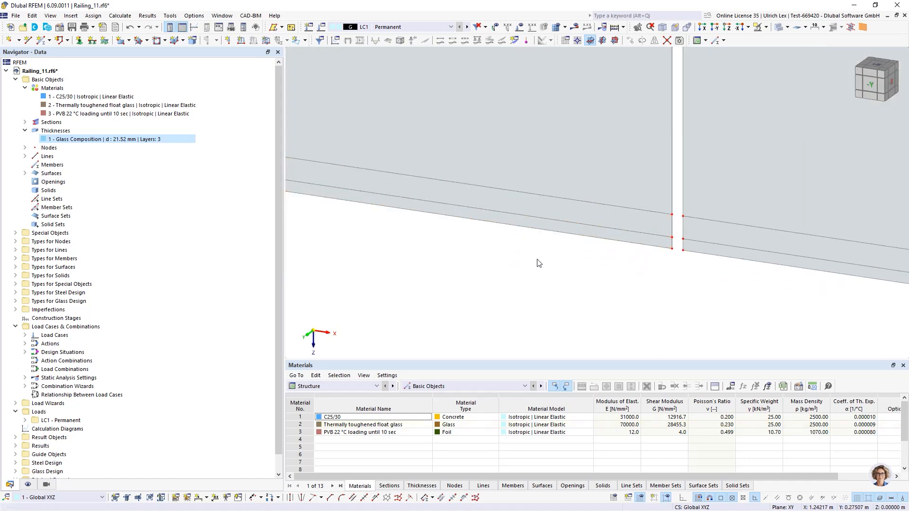
pyautogui.scroll(-2, 568, 256)
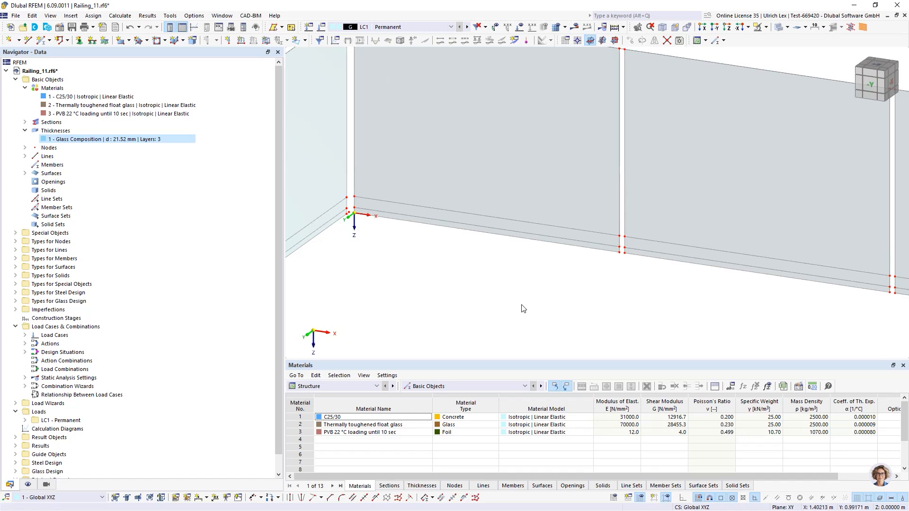
pyautogui.scroll(-1, 523, 308)
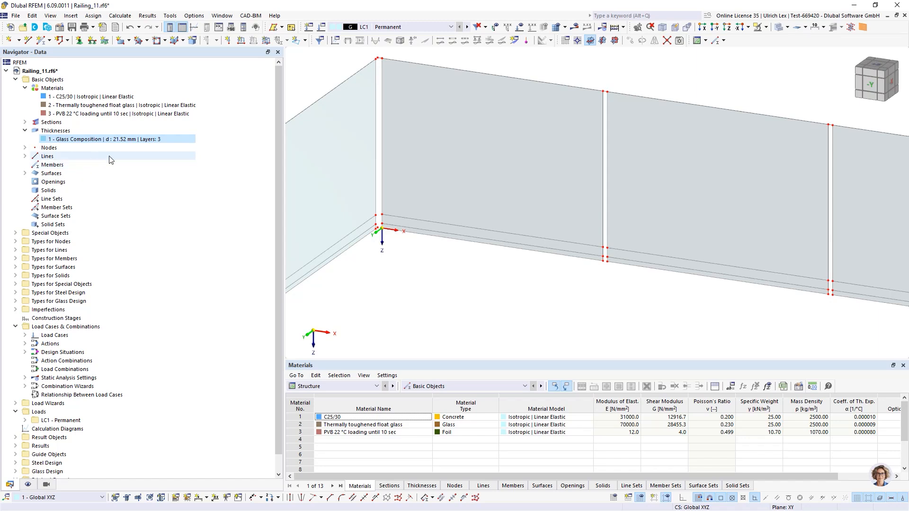
# Open the glass composition model assigned to surfaces 1, 4, 7, 10 and 13 for editing
pyautogui.click(16, 302)
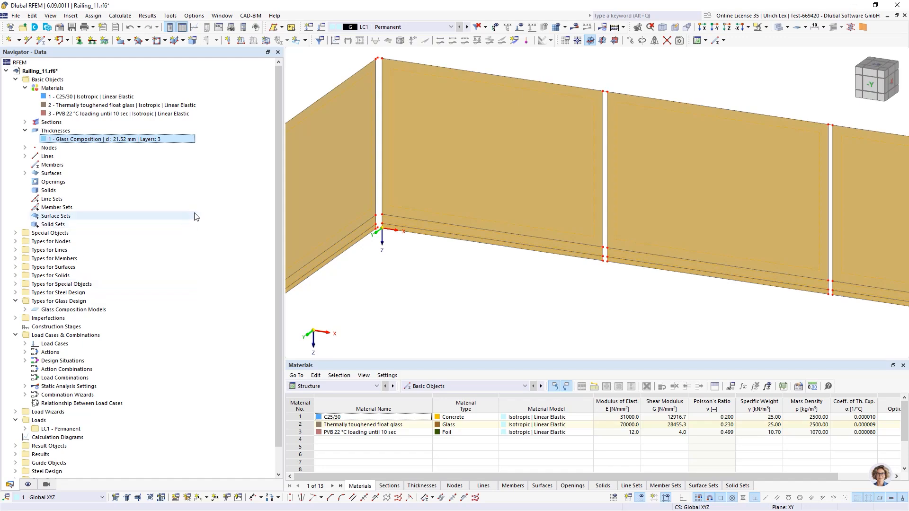
pyautogui.scroll(-1, 173, 237)
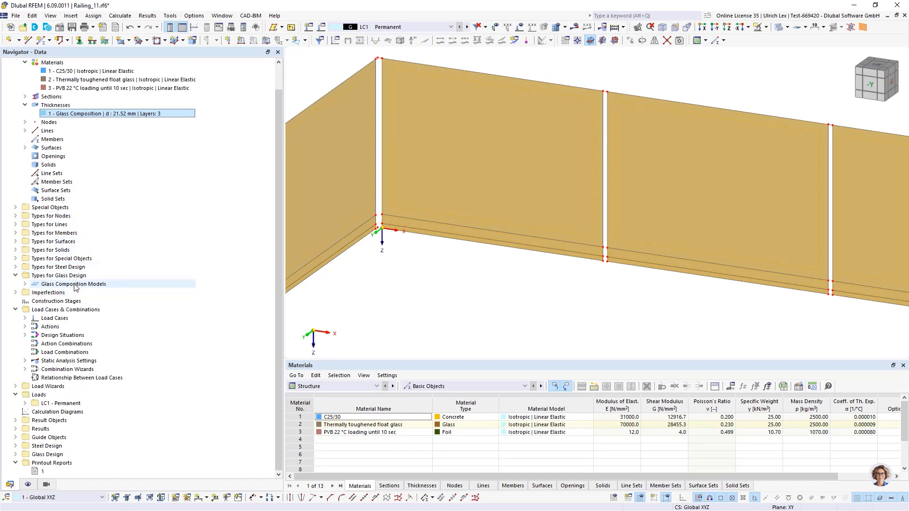
pyautogui.doubleClick(42, 285)
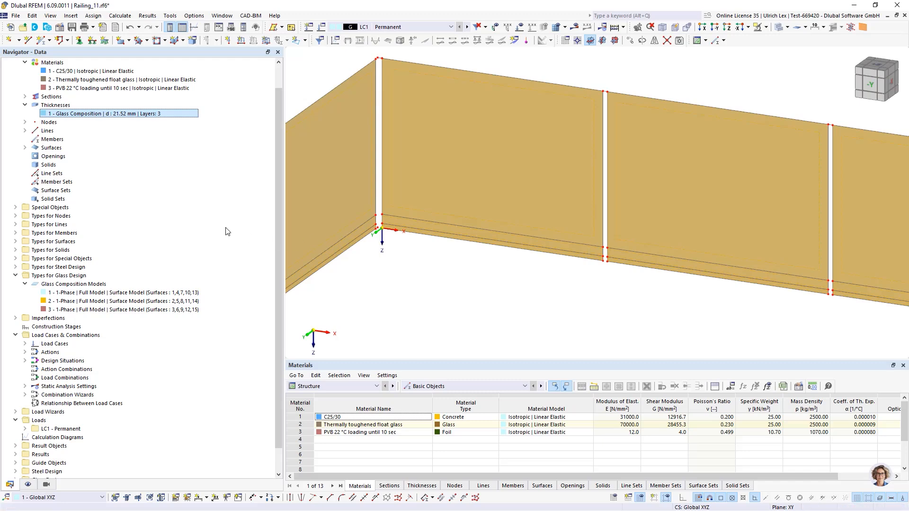
pyautogui.doubleClick(71, 293)
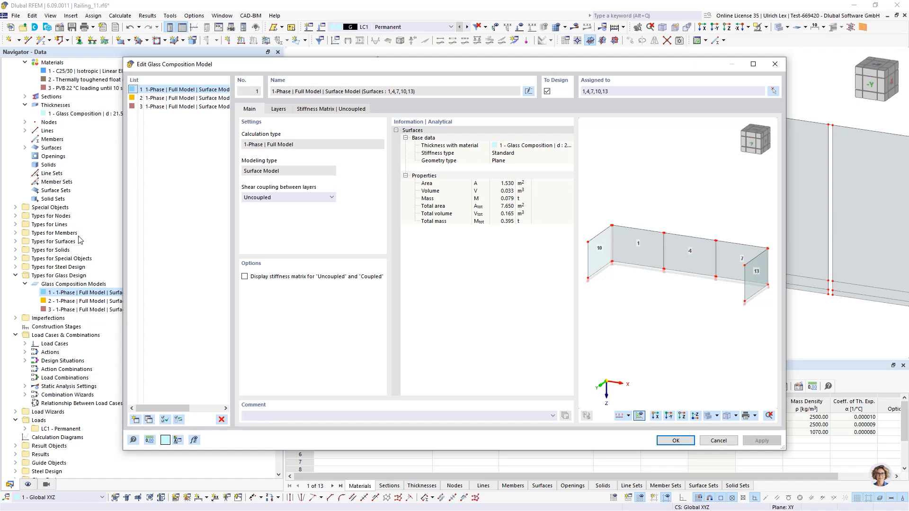
pyautogui.moveTo(343, 68); pyautogui.dragTo(355, 55)
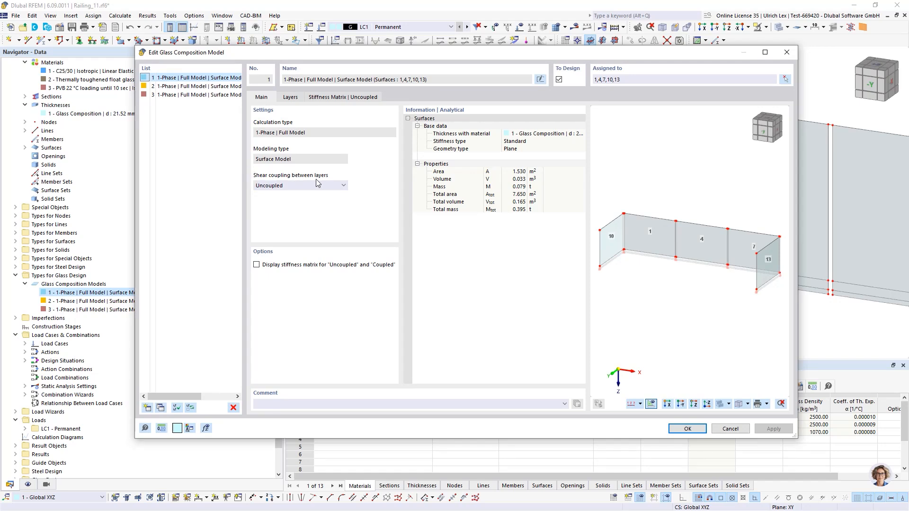
# Review the glass composition model's layers alongside its calculation, modeling and shear coupling settings
pyautogui.click(295, 98)
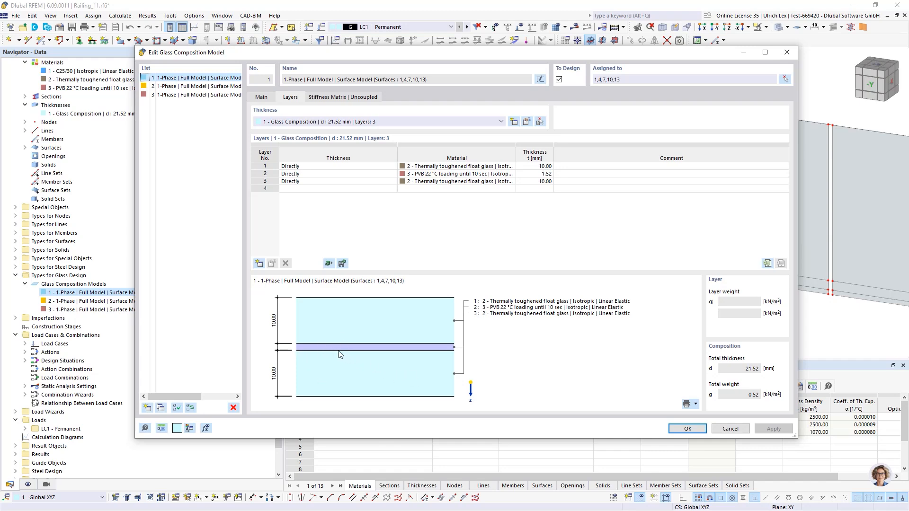
pyautogui.click(259, 97)
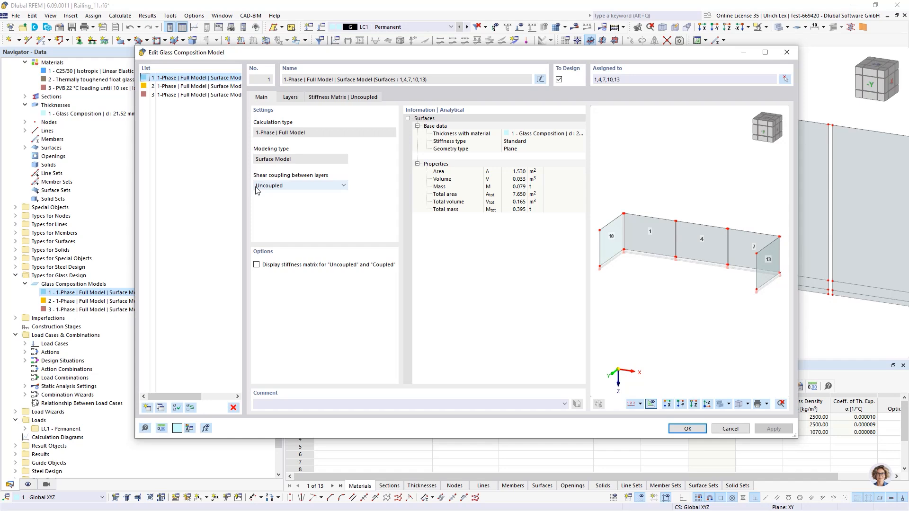
pyautogui.click(289, 98)
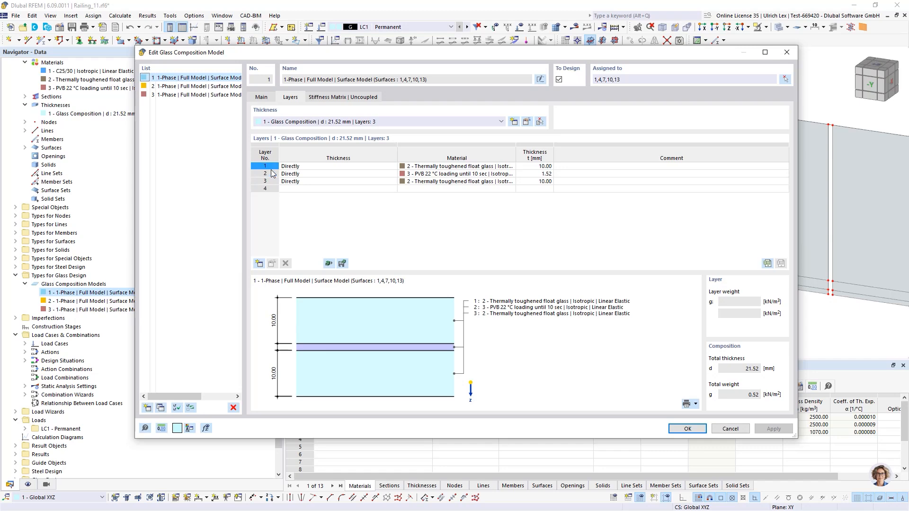
pyautogui.click(267, 97)
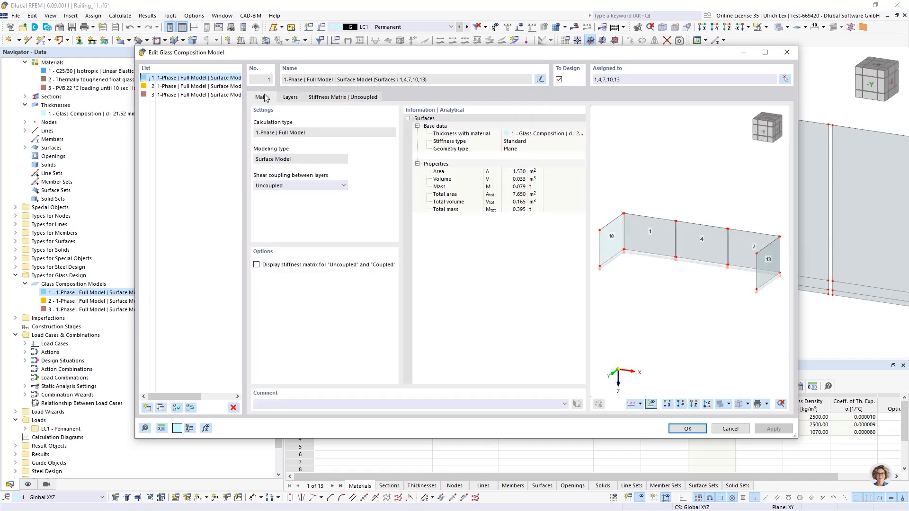
# Set the shear coupling between layers to Coupled and check the model's stiffness matrix and layers
pyautogui.click(309, 187)
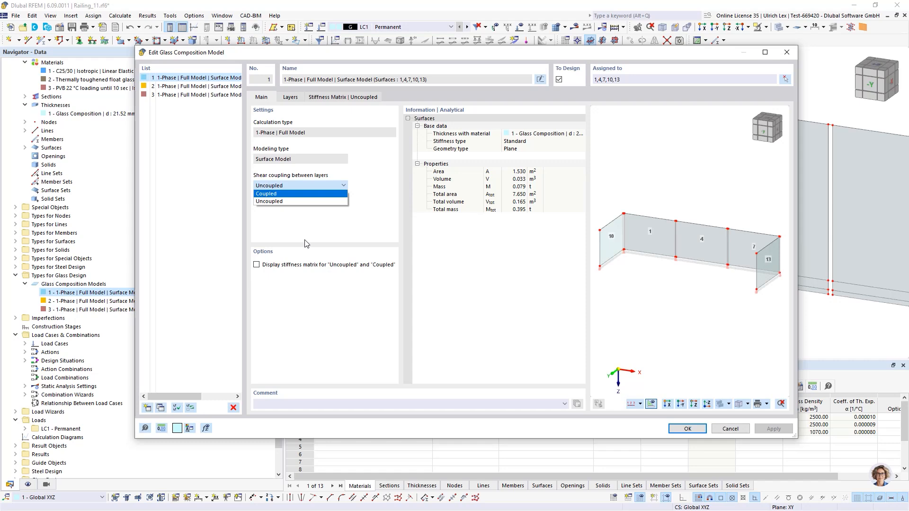
pyautogui.press('Return')
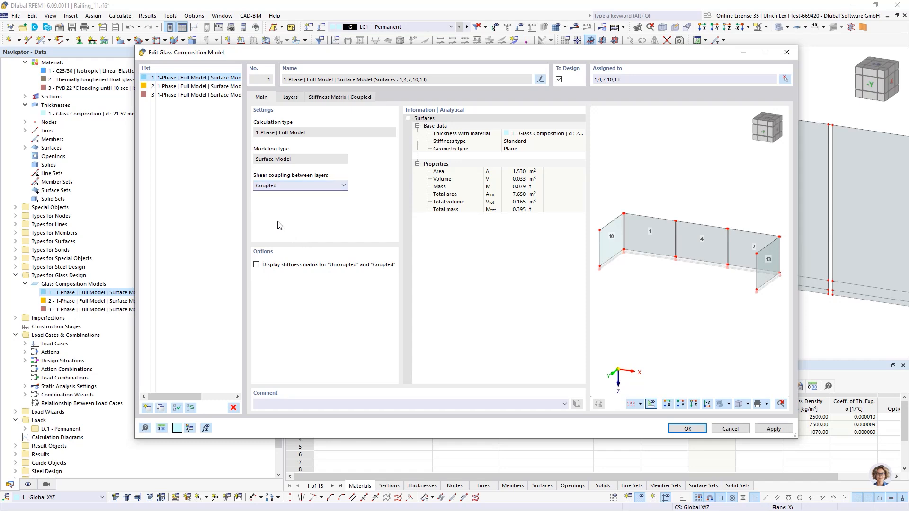
pyautogui.click(339, 98)
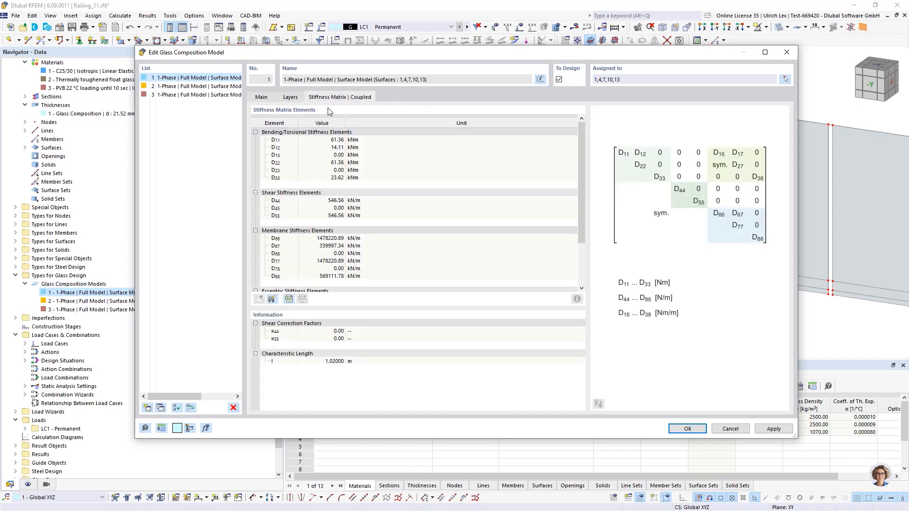
pyautogui.click(287, 97)
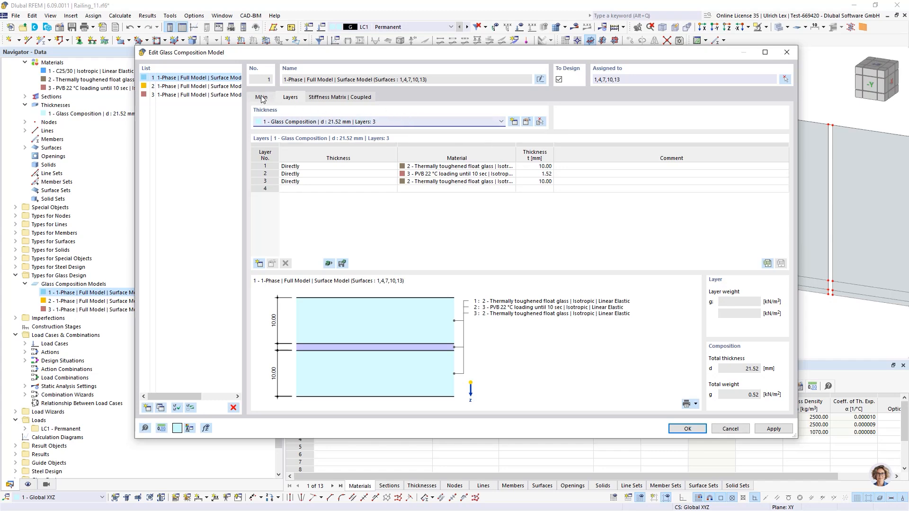
# Check the glass composition model's stiffness matrix, set the shear coupling between layers to Uncoupled and confirm the model
pyautogui.click(320, 97)
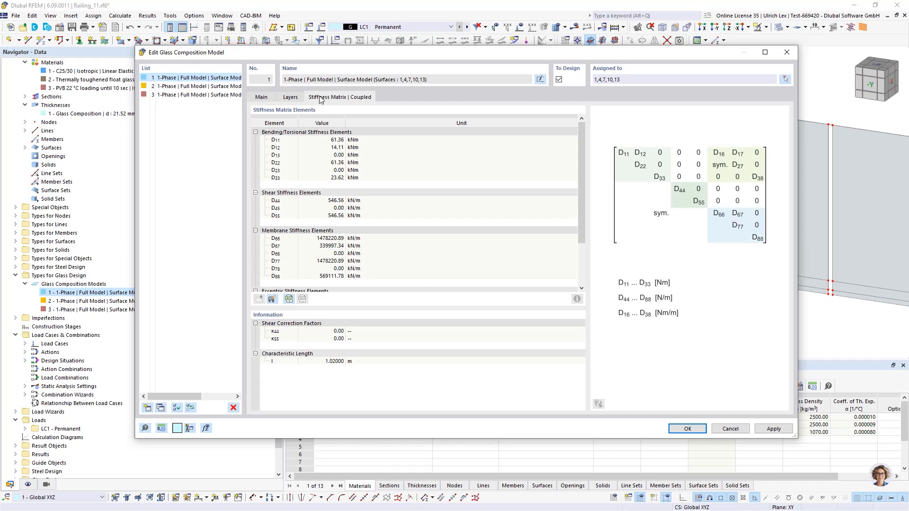
pyautogui.click(262, 97)
pyautogui.click(320, 187)
pyautogui.click(307, 202)
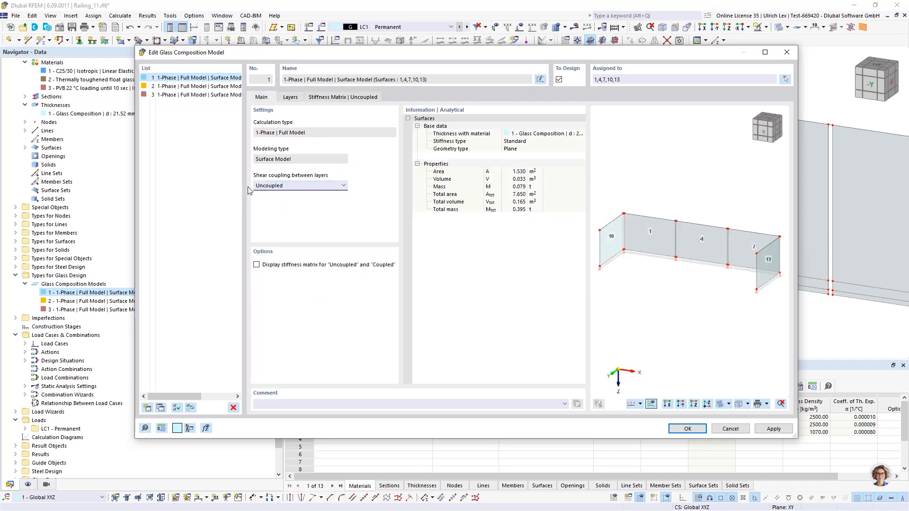
pyautogui.click(697, 432)
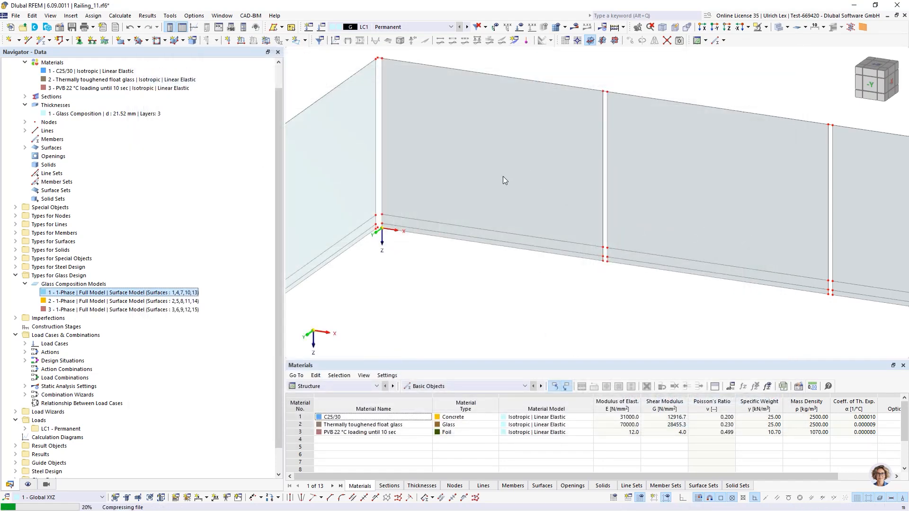
# Select the upper of the two narrow strip surfaces at the base of all five glass panes (surfaces 2, 5, 8, 11, 14)
pyautogui.scroll(-2, 503, 180)
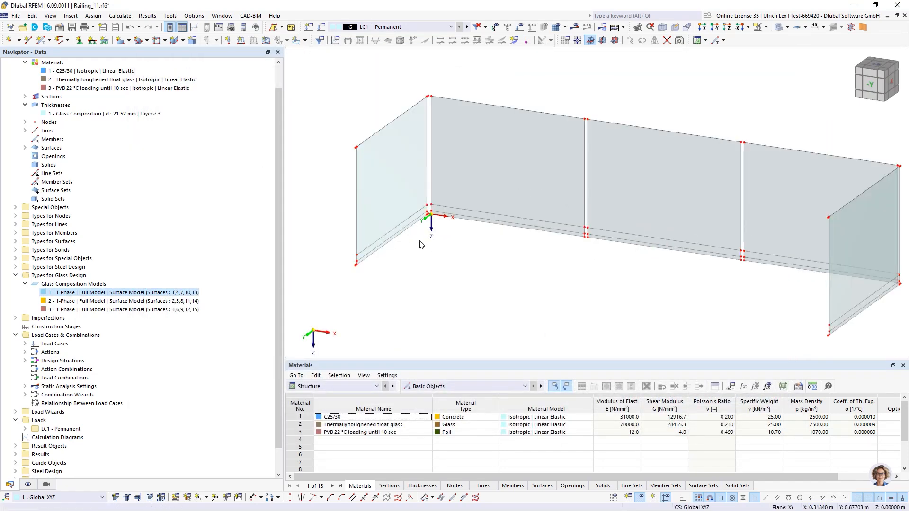
pyautogui.scroll(-2, 351, 221)
pyautogui.keyDown('ctrl'); pyautogui.moveTo(481, 276); pyautogui.dragTo(444, 270, button='middle'); pyautogui.keyUp('ctrl')
pyautogui.scroll(1, 375, 196)
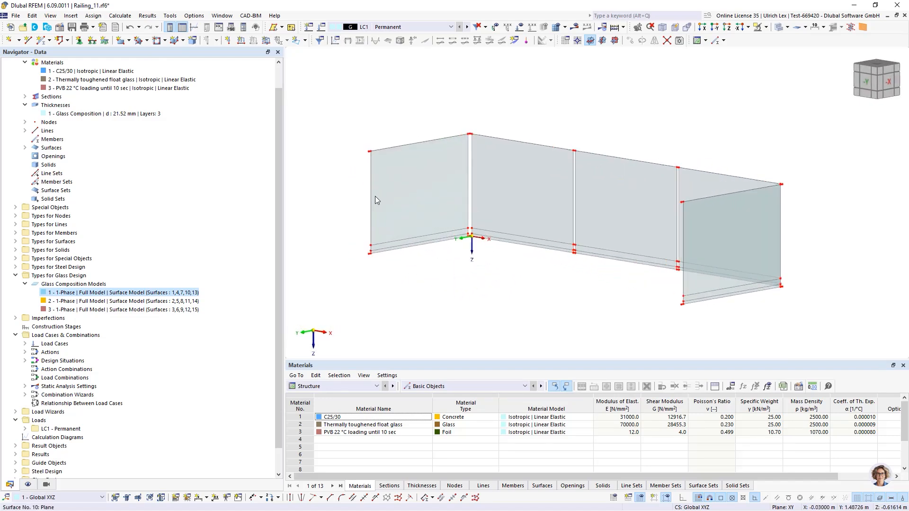
pyautogui.scroll(1, 375, 196)
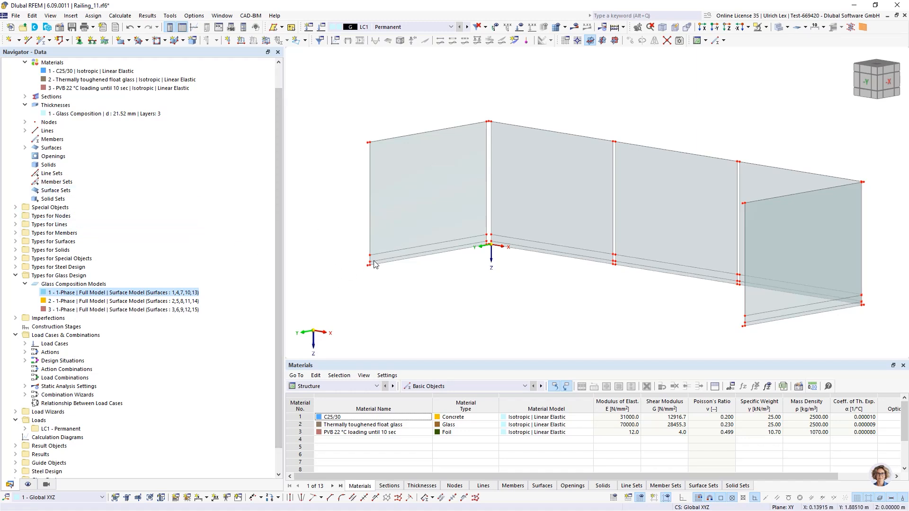
pyautogui.scroll(3, 439, 247)
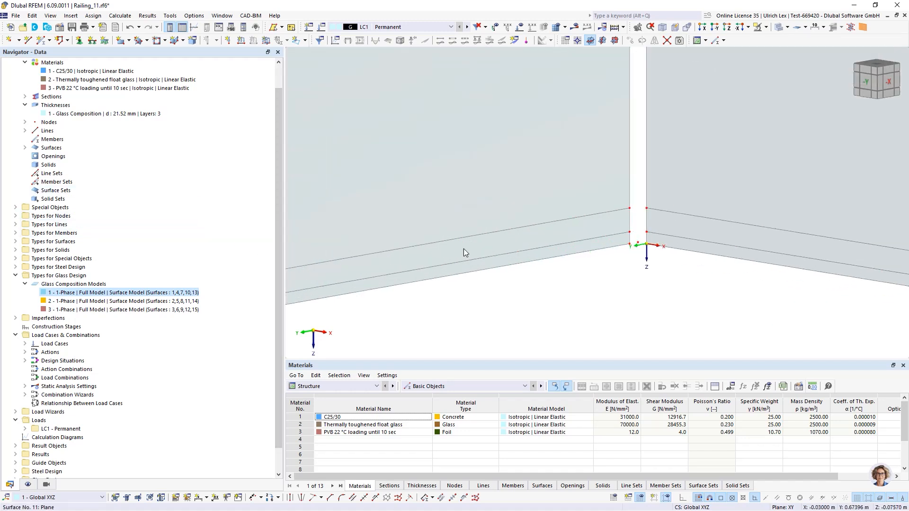
pyautogui.click(464, 250)
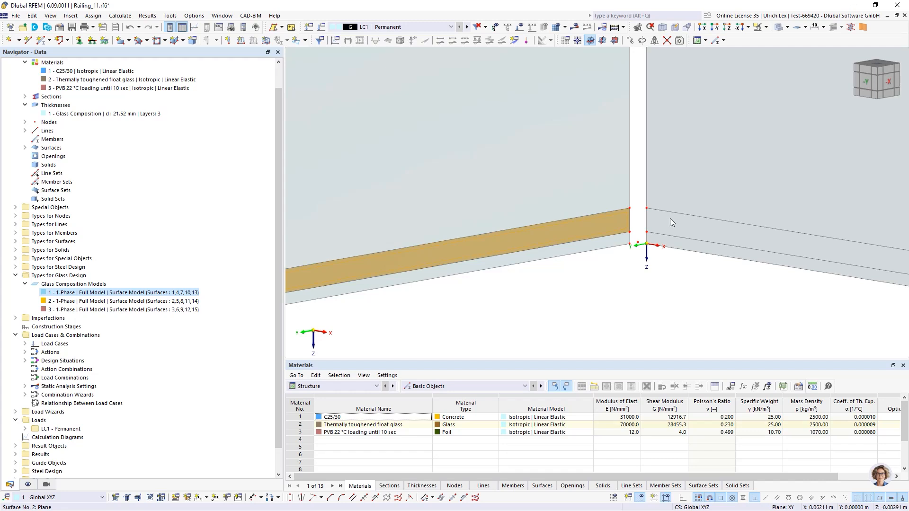
pyautogui.scroll(-4, 678, 229)
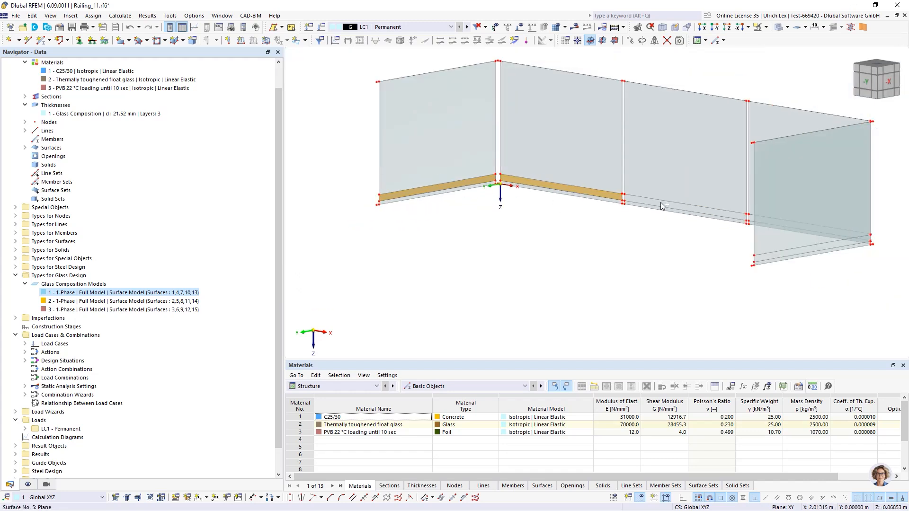
pyautogui.scroll(3, 662, 206)
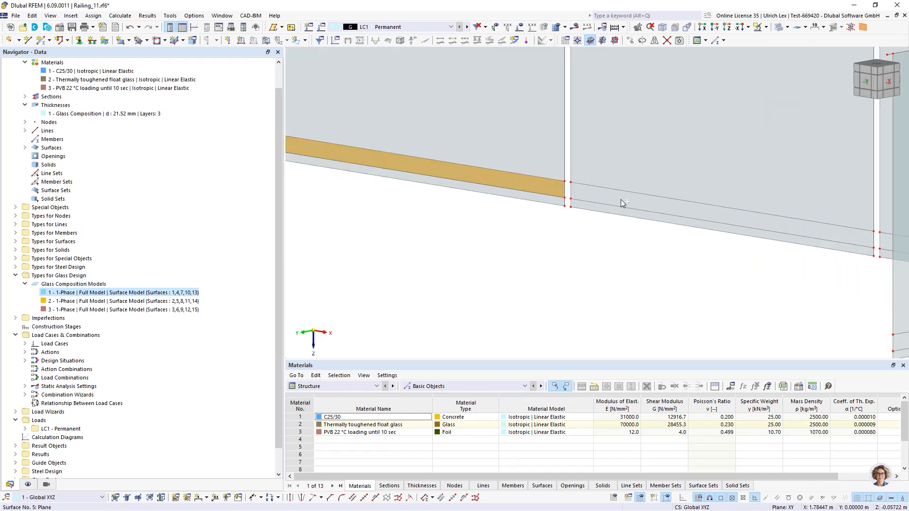
pyautogui.scroll(-4, 621, 202)
pyautogui.scroll(3, 688, 219)
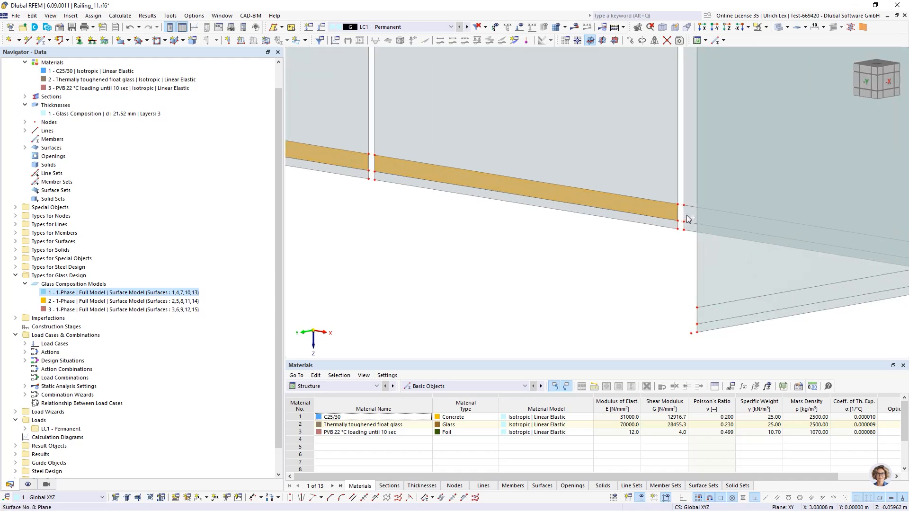
pyautogui.scroll(-3, 653, 258)
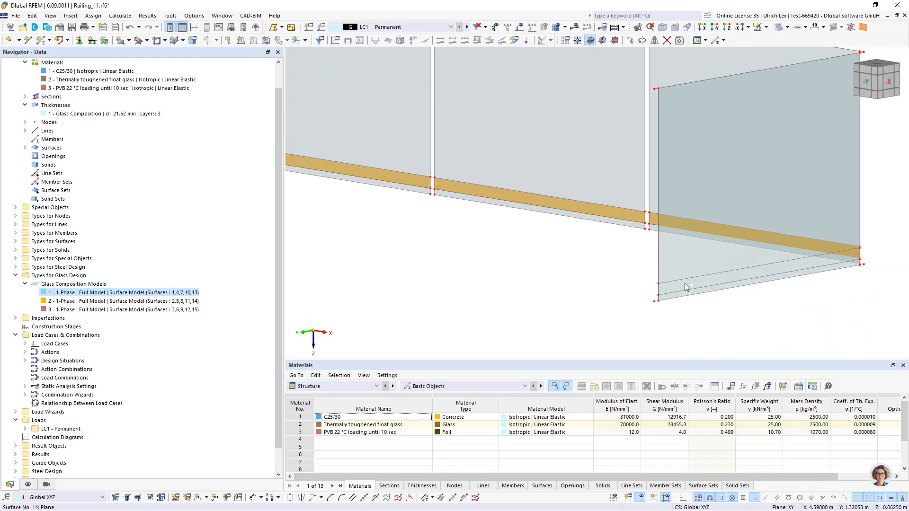
pyautogui.scroll(-4, 645, 245)
pyautogui.scroll(5, 458, 259)
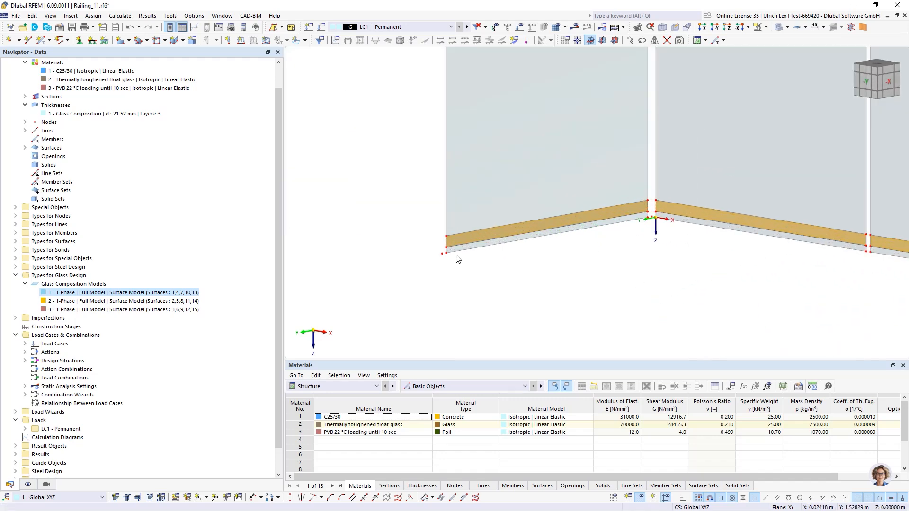
pyautogui.scroll(3, 458, 258)
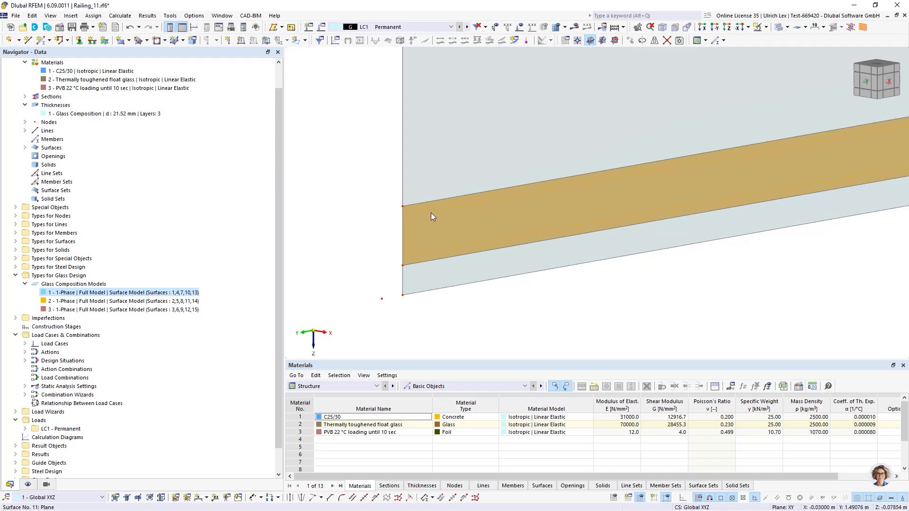
# Assign the selected strip surfaces a new surface support fixed in translation uz, with ux and uy free, and confirm the surfaces
pyautogui.rightClick(431, 213)
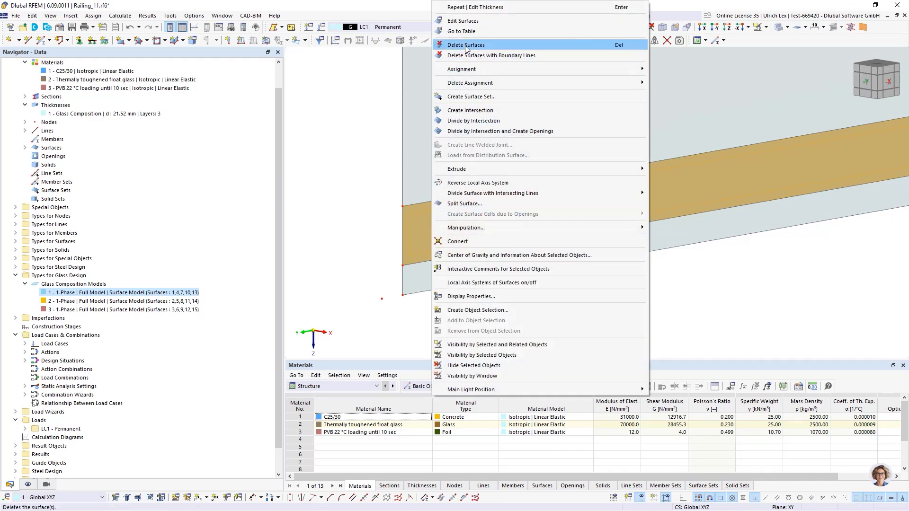
pyautogui.click(494, 20)
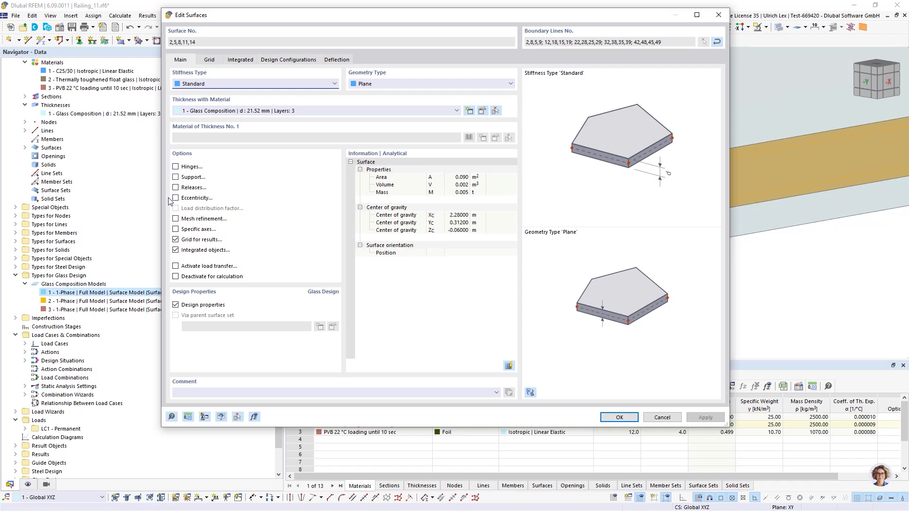
pyautogui.click(175, 177)
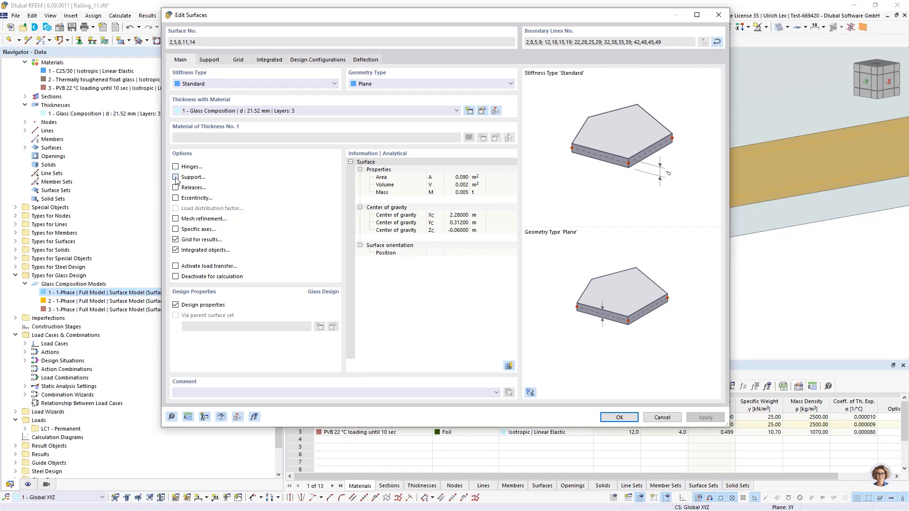
pyautogui.click(208, 60)
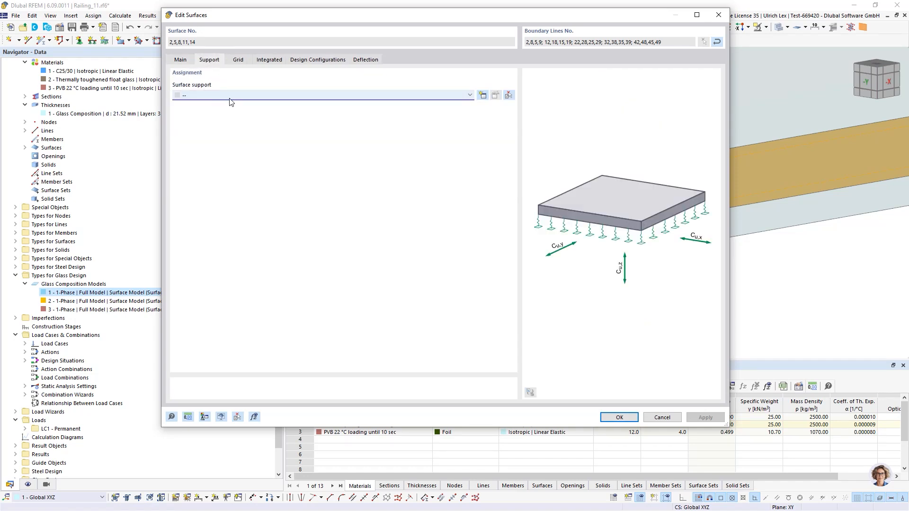
pyautogui.click(356, 95)
pyautogui.click(485, 96)
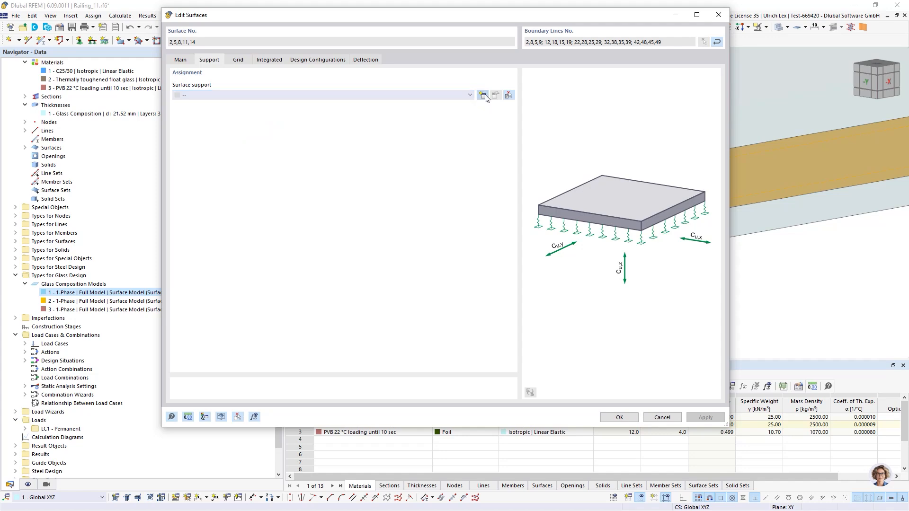
pyautogui.click(486, 95)
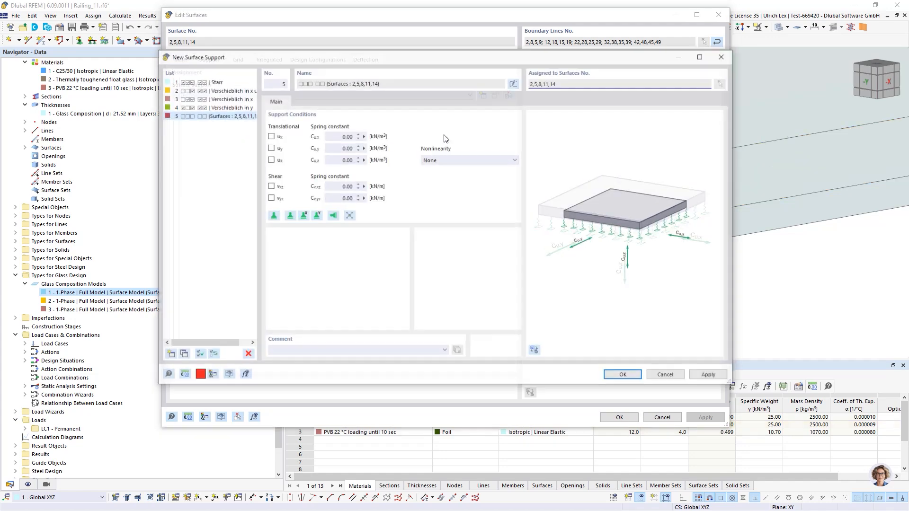
pyautogui.click(271, 160)
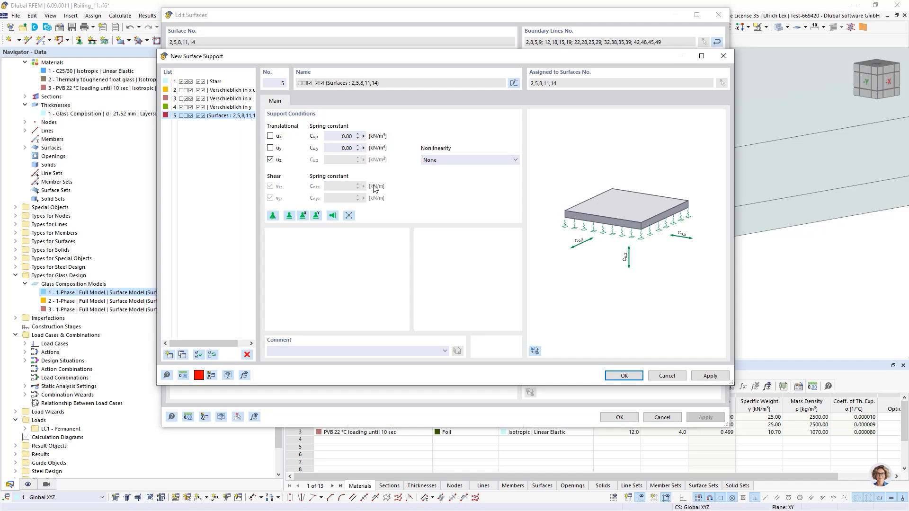
pyautogui.click(616, 376)
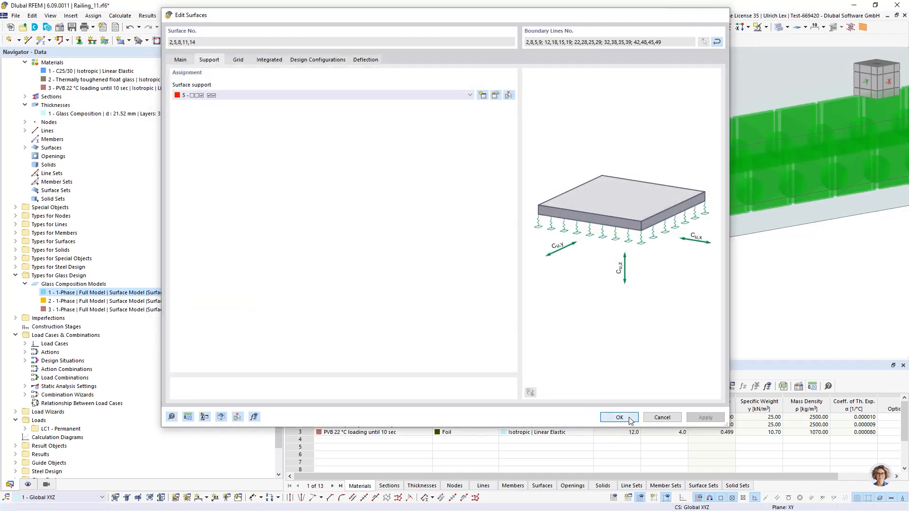
pyautogui.click(619, 417)
# Create a new line support in Global XYZ with uX, uY and uZ fixed and all rotations free, ready for graphical assignment
pyautogui.scroll(-5, 422, 173)
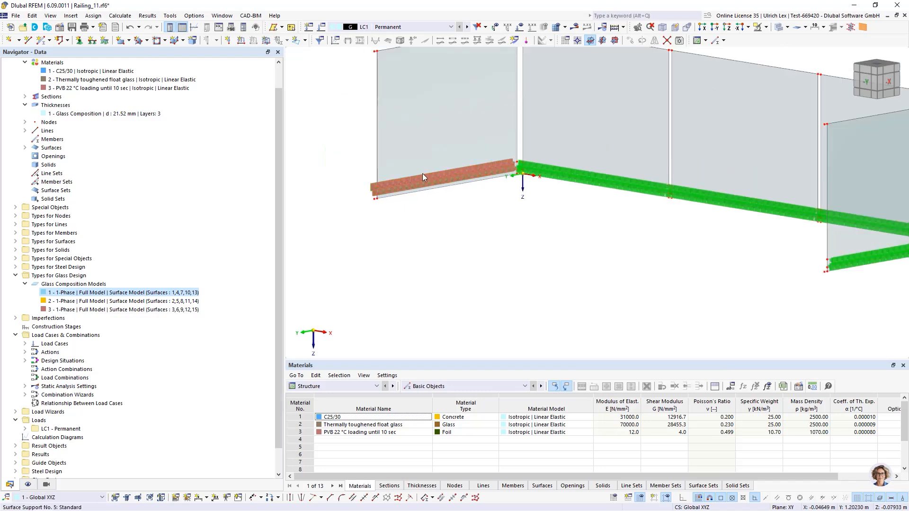
pyautogui.scroll(3, 399, 206)
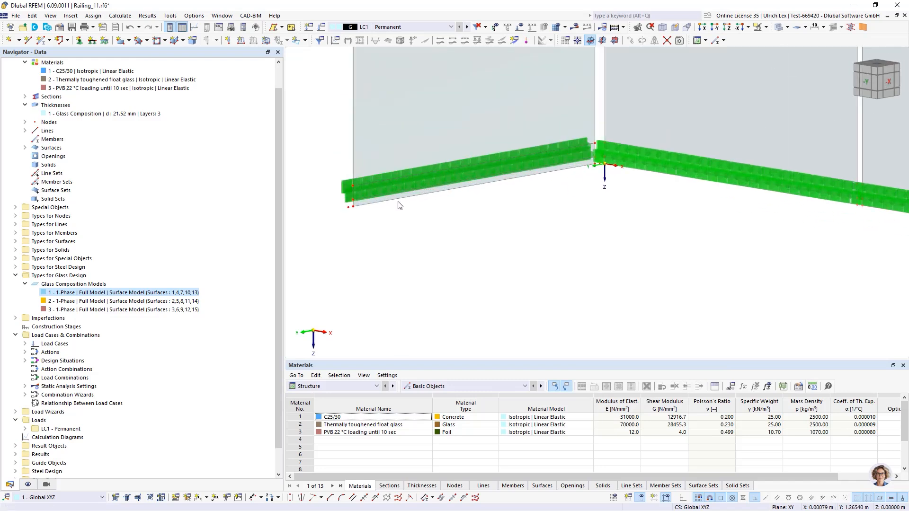
pyautogui.click(93, 40)
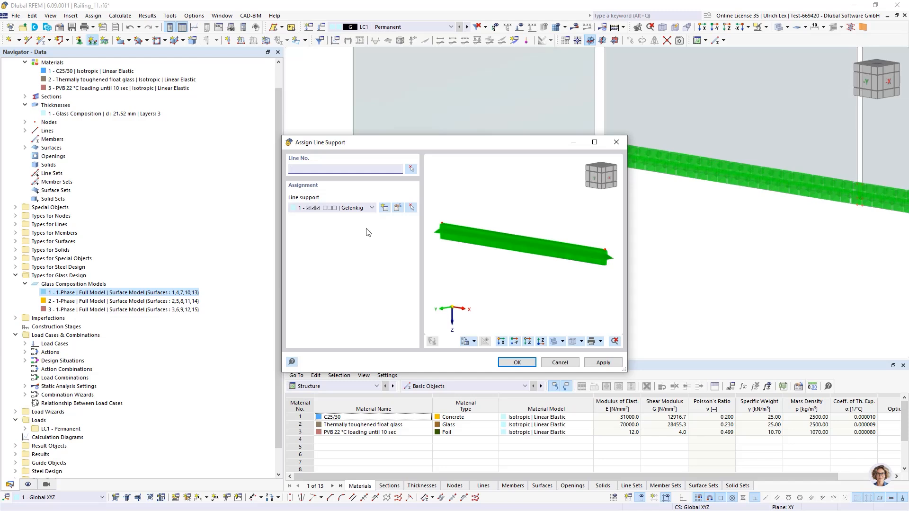
pyautogui.moveTo(395, 143); pyautogui.dragTo(477, 143)
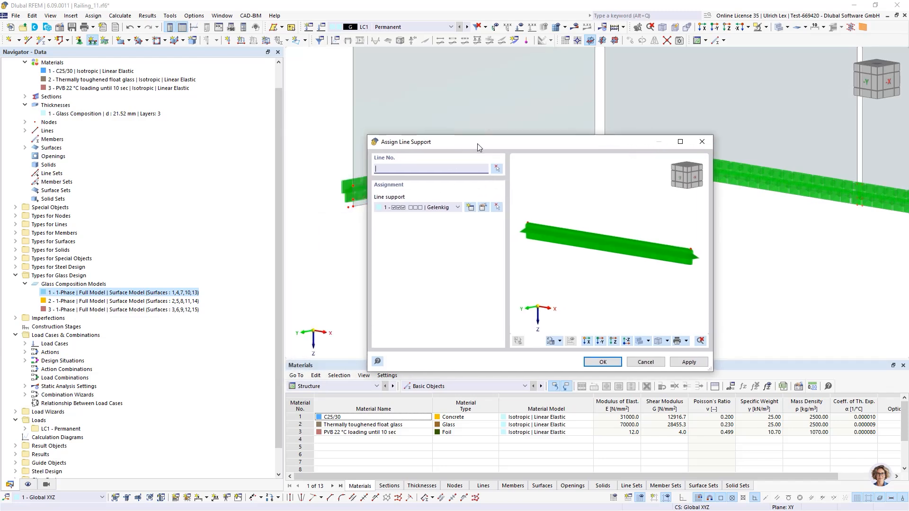
pyautogui.click(470, 208)
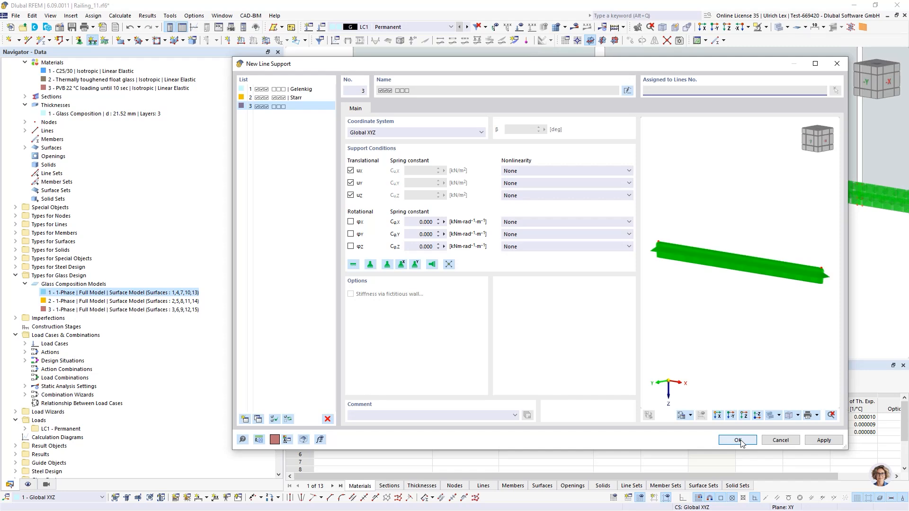
pyautogui.click(739, 440)
pyautogui.click(603, 362)
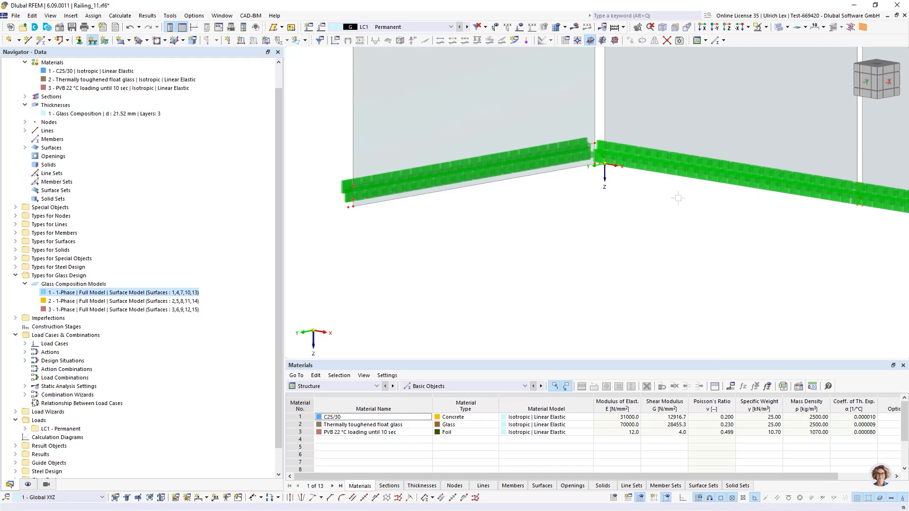
# Assign the new line support to the bottom edges of all five glass panes
pyautogui.scroll(5, 641, 199)
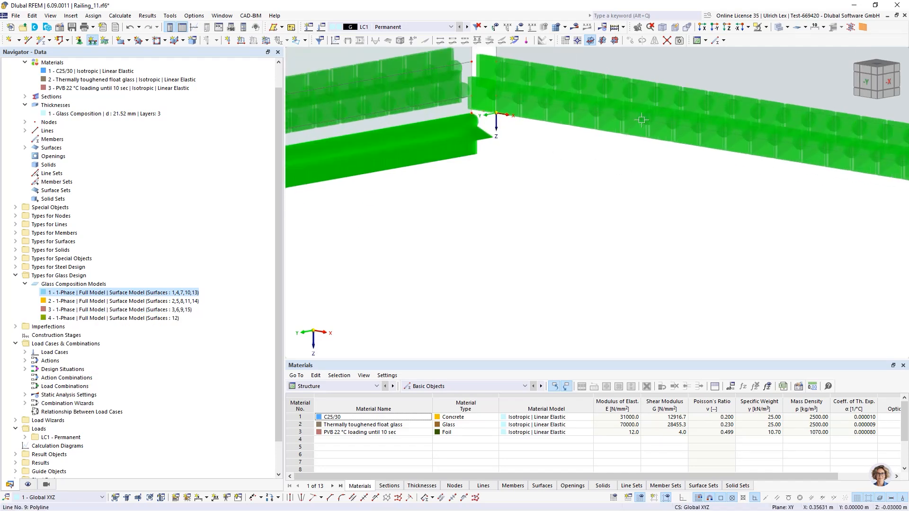
pyautogui.scroll(-4, 684, 224)
pyautogui.scroll(4, 739, 187)
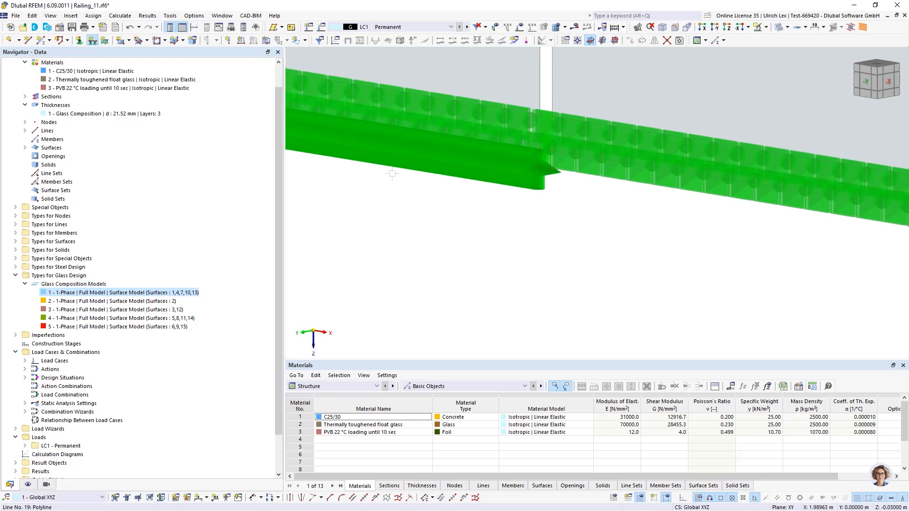
pyautogui.scroll(-3, 388, 171)
pyautogui.scroll(-2, 635, 233)
pyautogui.scroll(2, 703, 213)
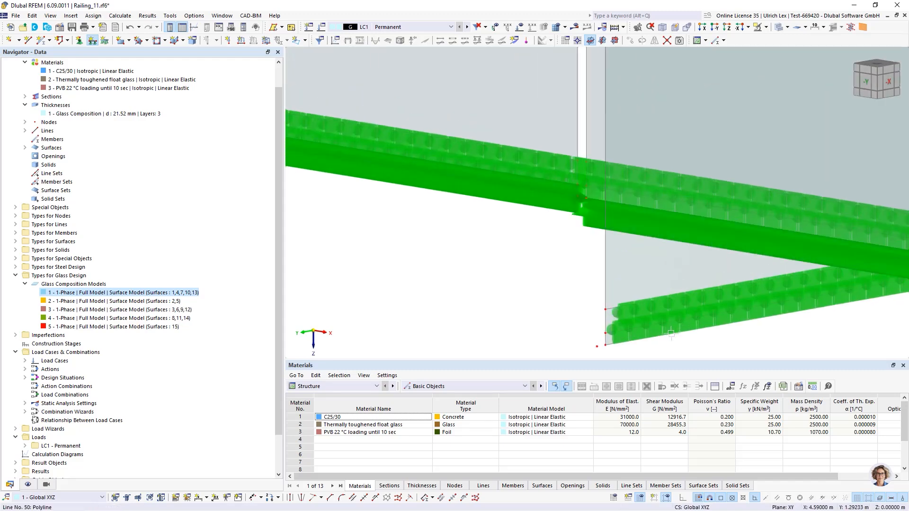
pyautogui.scroll(-3, 537, 266)
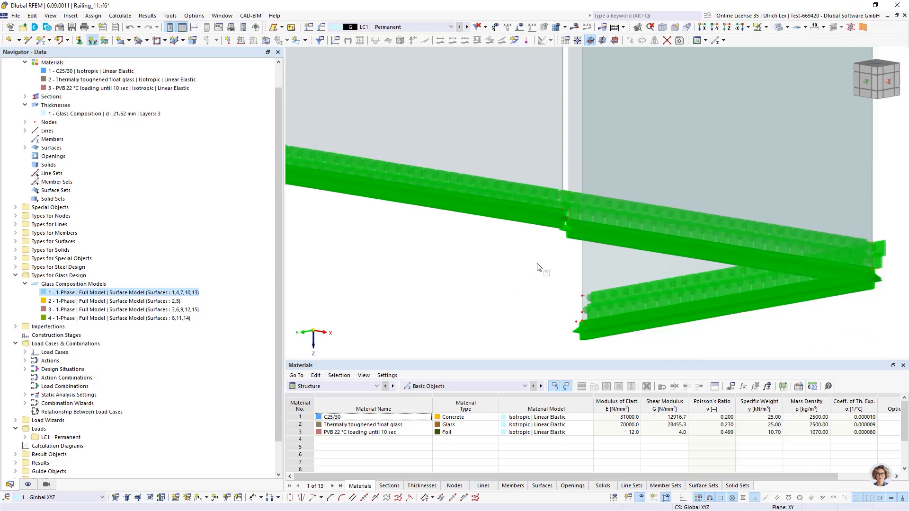
# Increase the display spacing of the line support symbols to about 24
pyautogui.scroll(-2, 582, 267)
pyautogui.scroll(3, 320, 236)
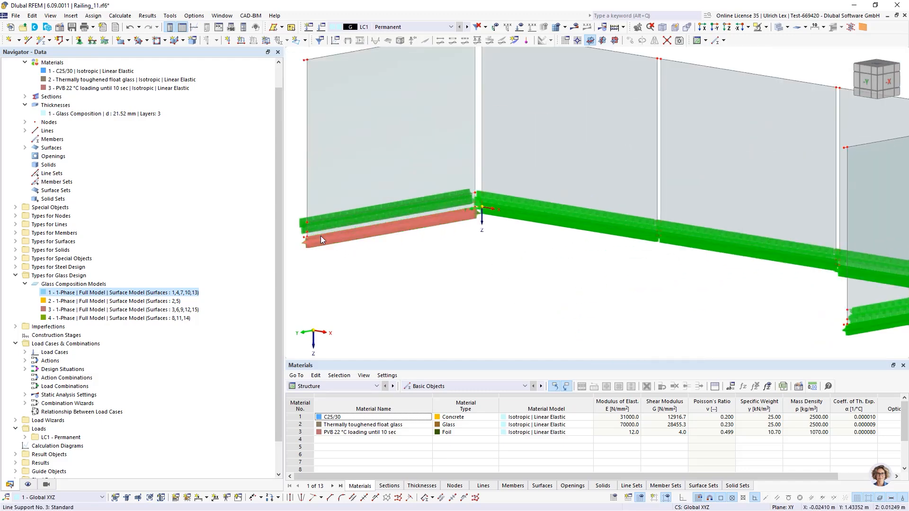
pyautogui.rightClick(353, 254)
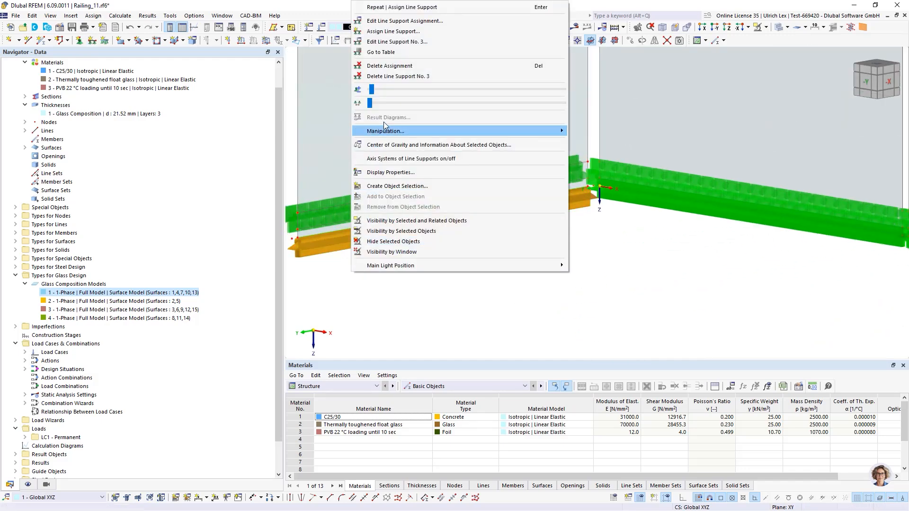
pyautogui.moveTo(372, 106); pyautogui.dragTo(418, 110)
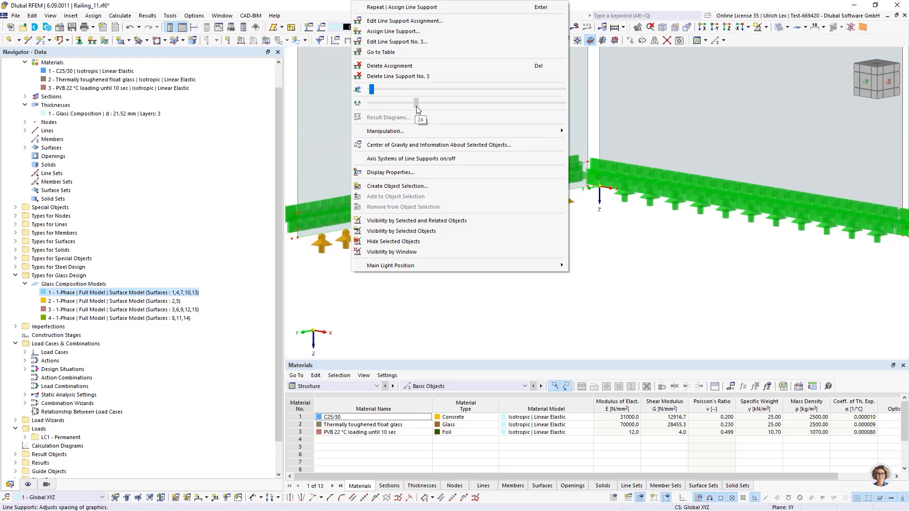
# Increase the display spacing of the surface support symbols along the panes to about 35
pyautogui.click(409, 310)
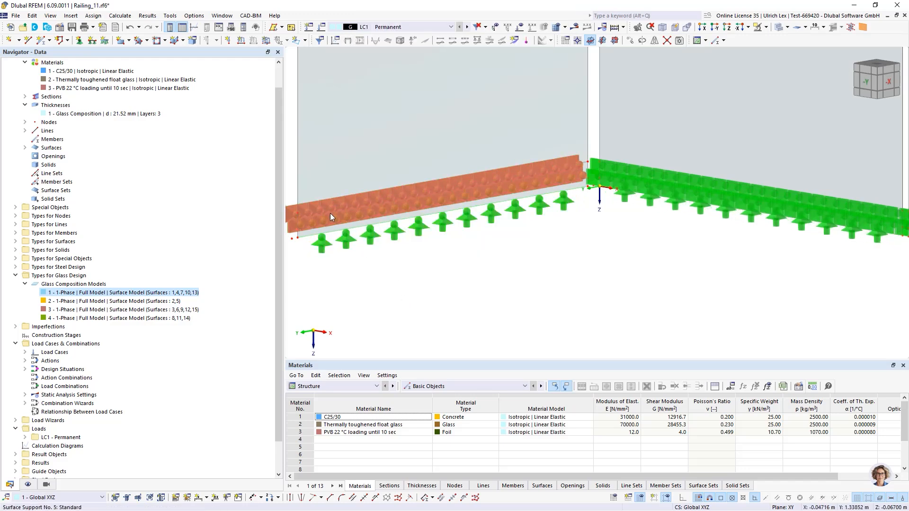
pyautogui.click(330, 214)
pyautogui.rightClick(291, 213)
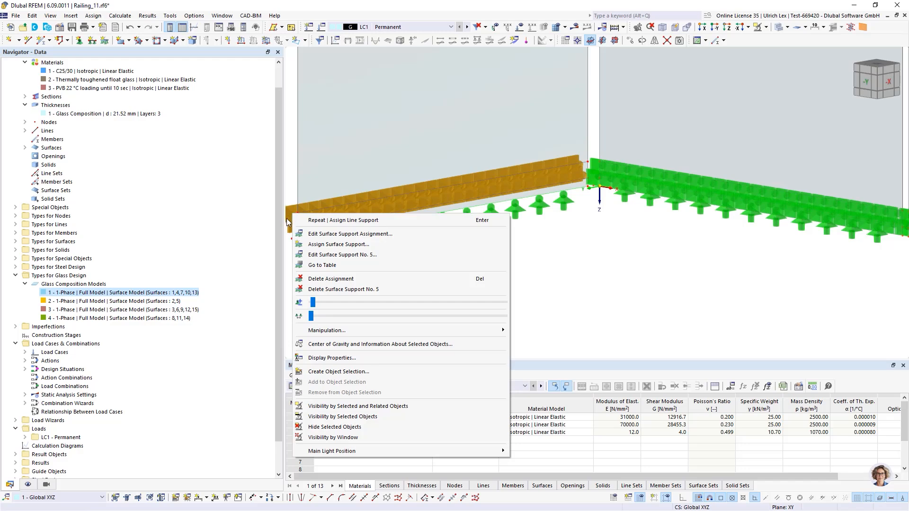
pyautogui.moveTo(311, 316); pyautogui.dragTo(378, 318)
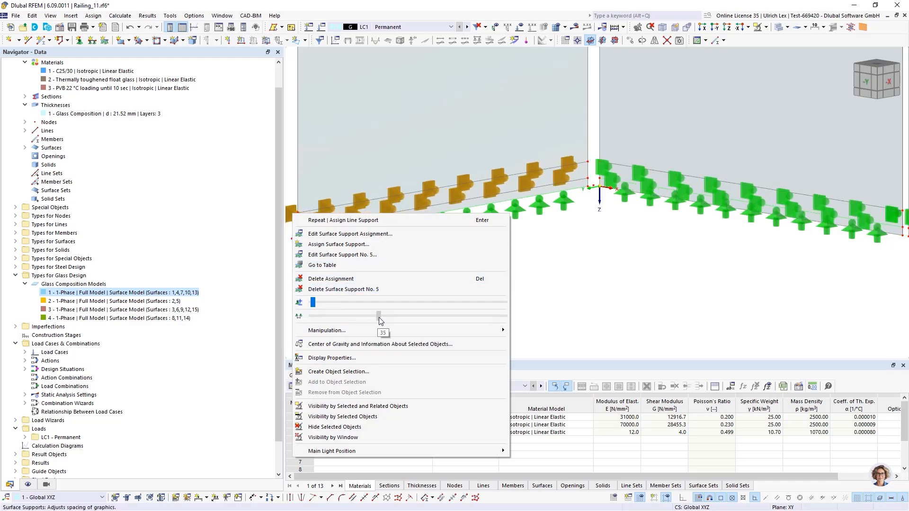
pyautogui.click(565, 312)
# Select all top edge lines of the railing, including the joints between panes, and start a new Beam member on them
pyautogui.scroll(-5, 474, 232)
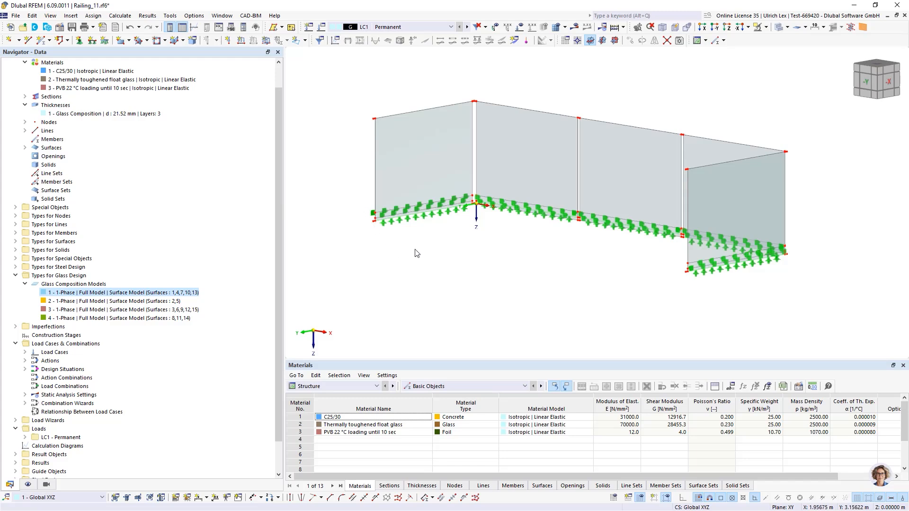
pyautogui.moveTo(408, 249); pyautogui.dragTo(432, 281, button='middle')
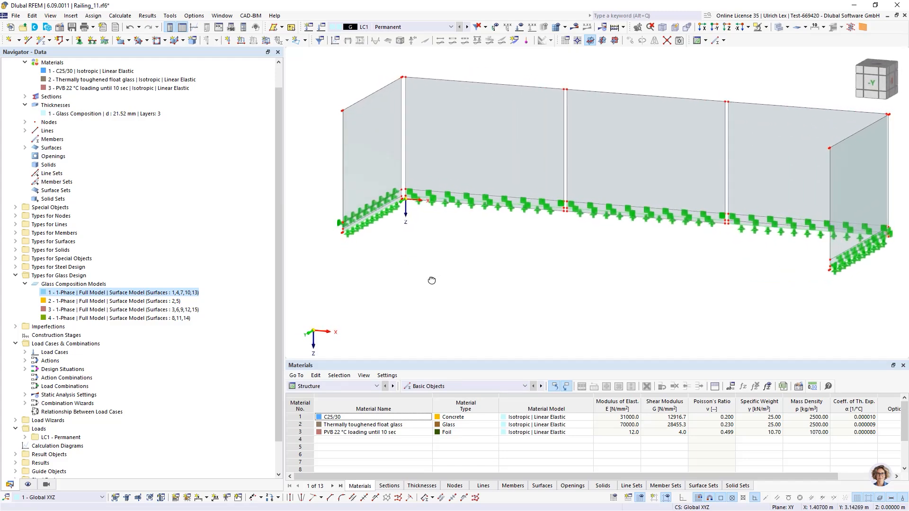
pyautogui.scroll(-3, 433, 283)
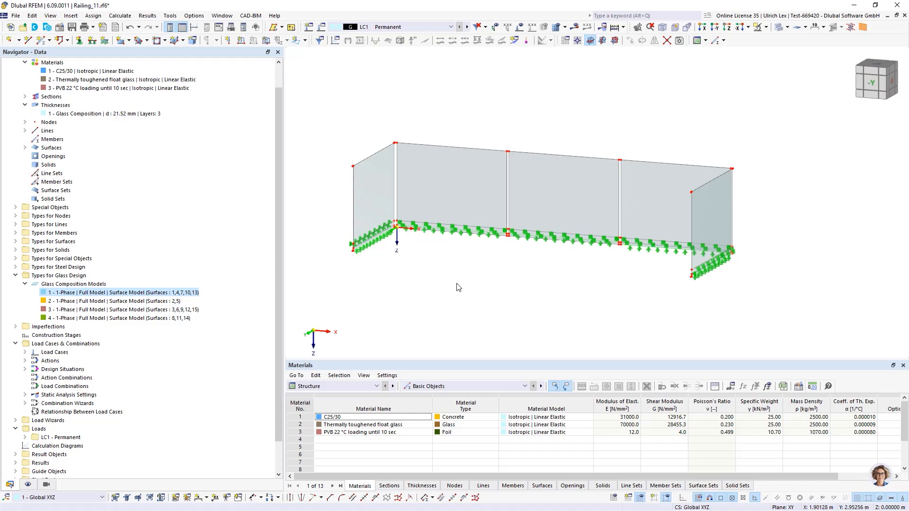
pyautogui.keyDown('ctrl'); pyautogui.moveTo(481, 314); pyautogui.dragTo(524, 290, button='middle'); pyautogui.keyUp('ctrl')
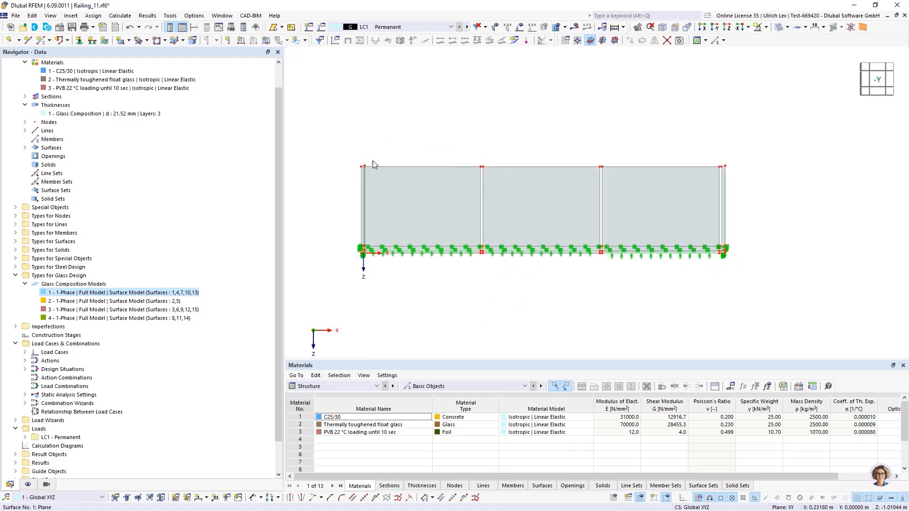
pyautogui.moveTo(343, 133); pyautogui.dragTo(757, 182)
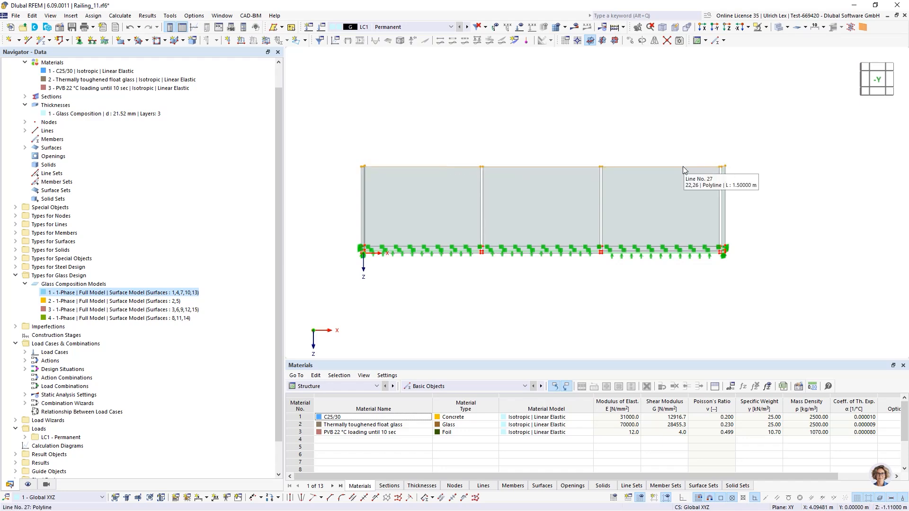
pyautogui.rightClick(683, 167)
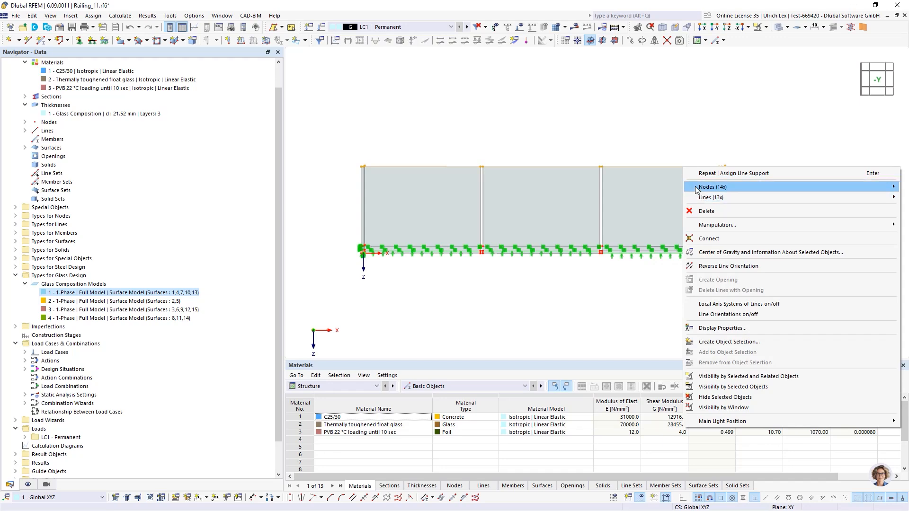
pyautogui.moveTo(696, 197)
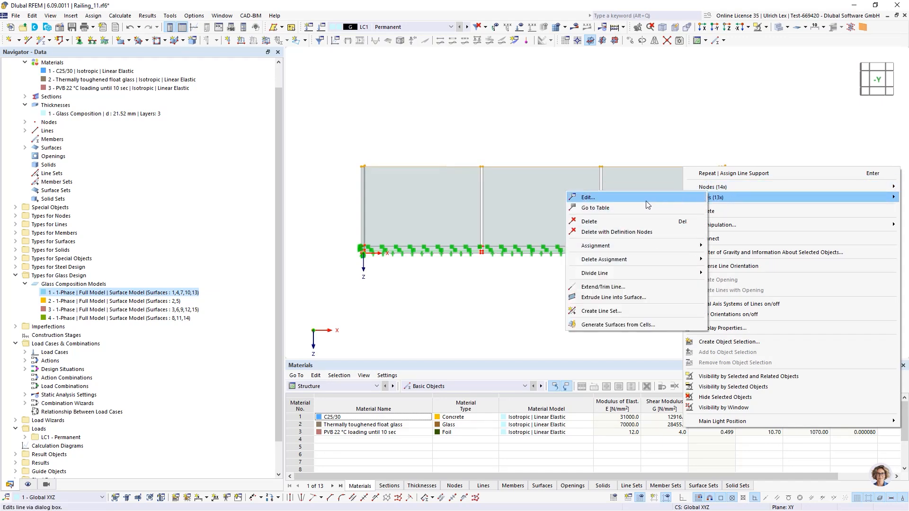
pyautogui.click(644, 199)
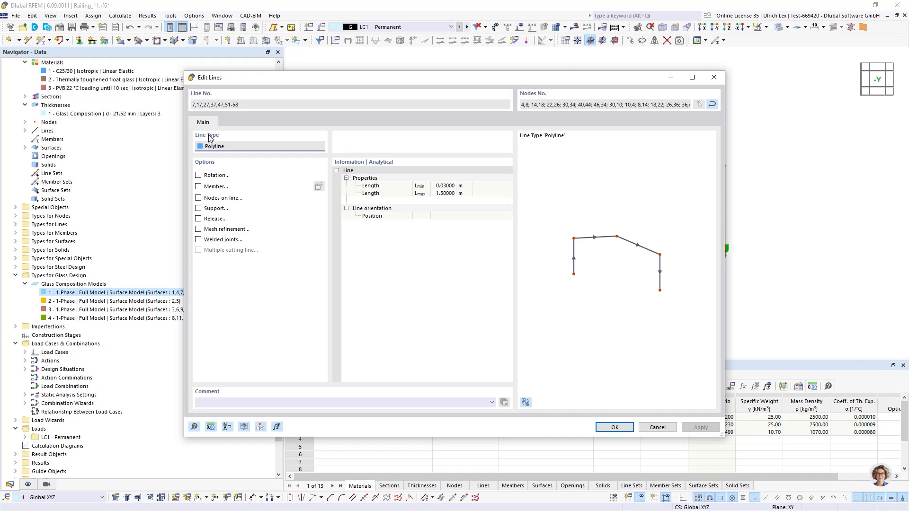
pyautogui.click(217, 188)
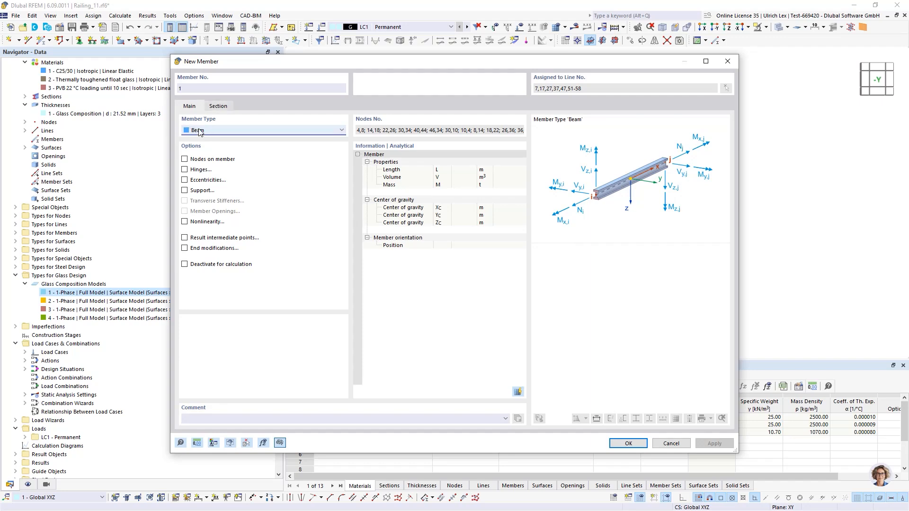
# Give the new beam members the RSECTION section Handlauf_01 from the Beispiele project and confirm the members and lines
pyautogui.click(216, 108)
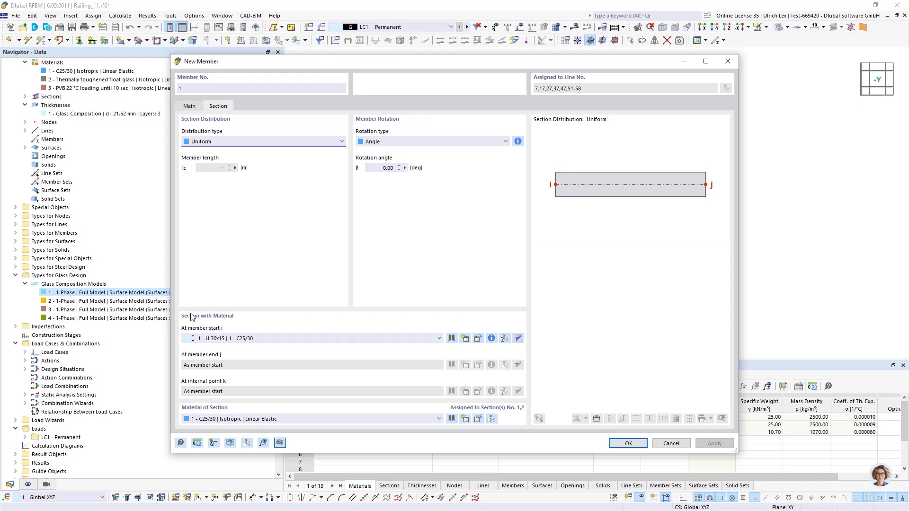
pyautogui.click(477, 338)
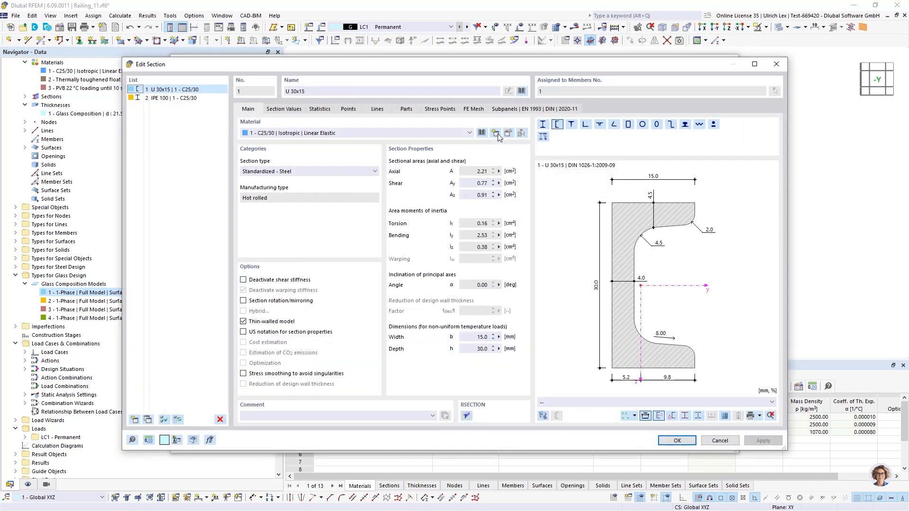
pyautogui.click(521, 90)
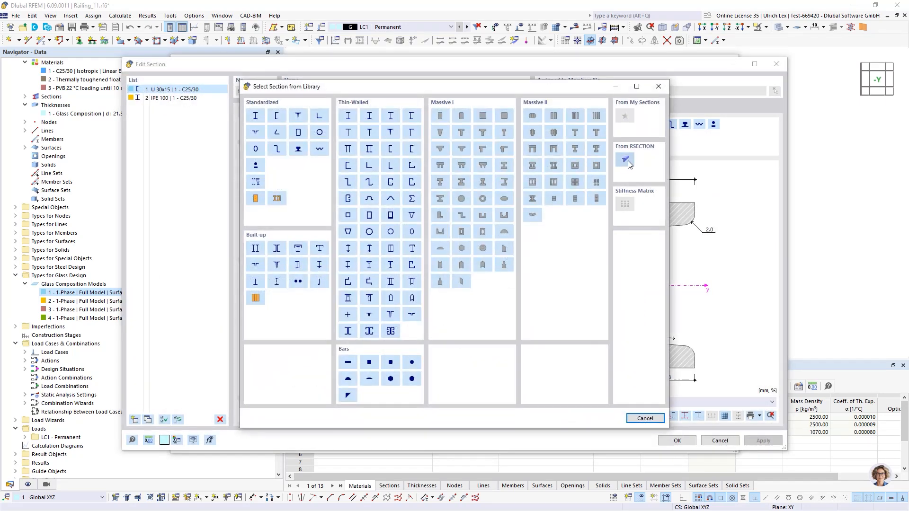
pyautogui.click(625, 160)
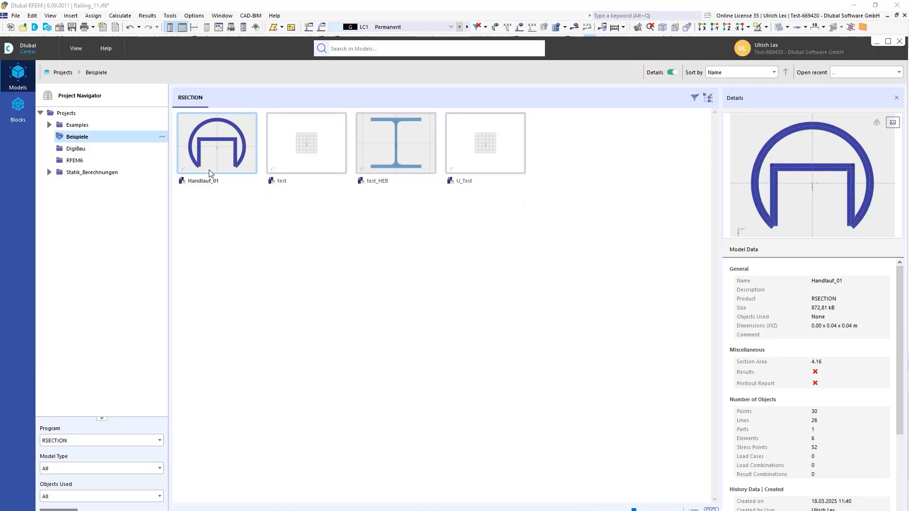
pyautogui.doubleClick(212, 137)
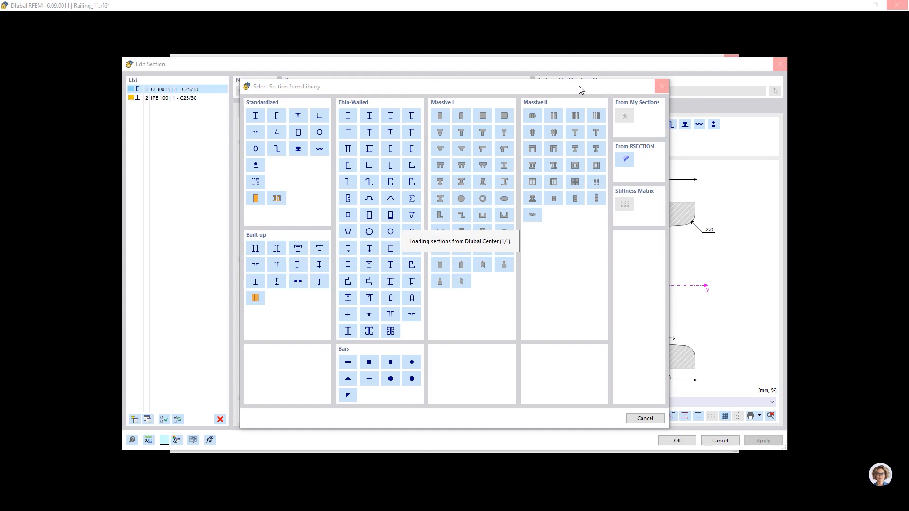
pyautogui.press('Escape')
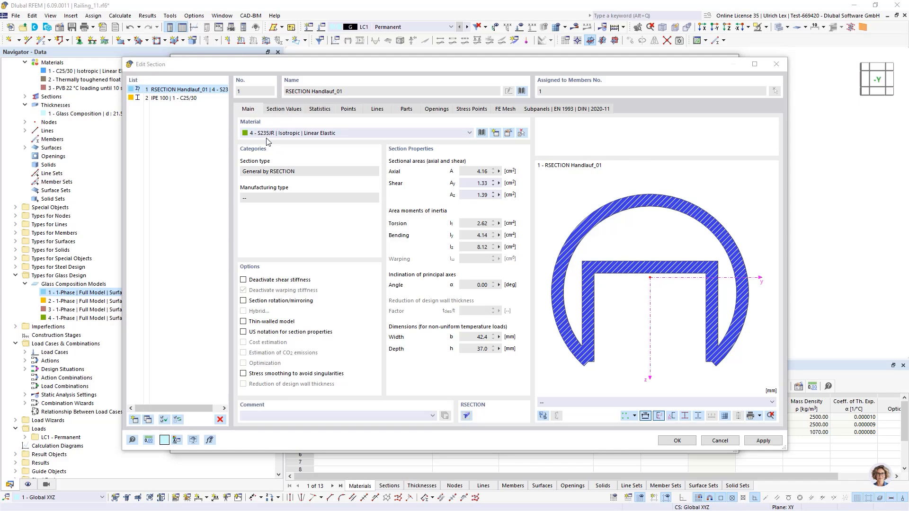
pyautogui.click(690, 441)
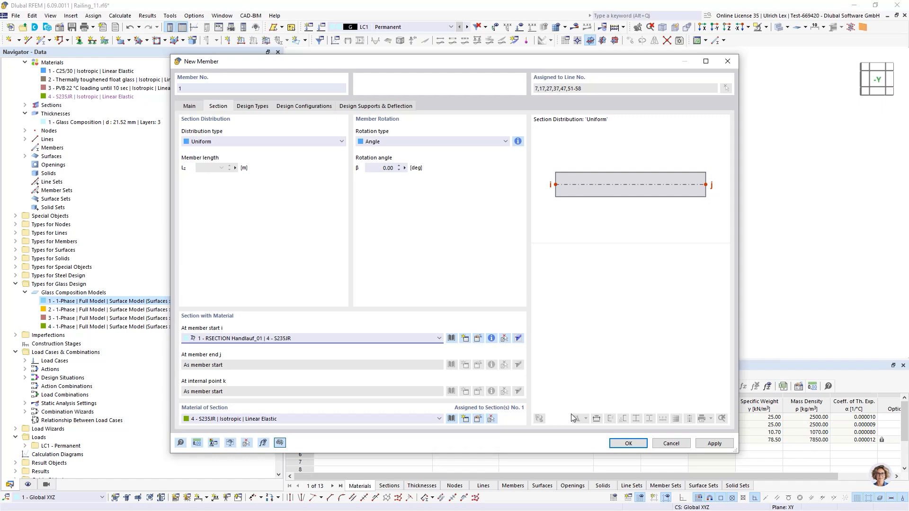
pyautogui.click(620, 446)
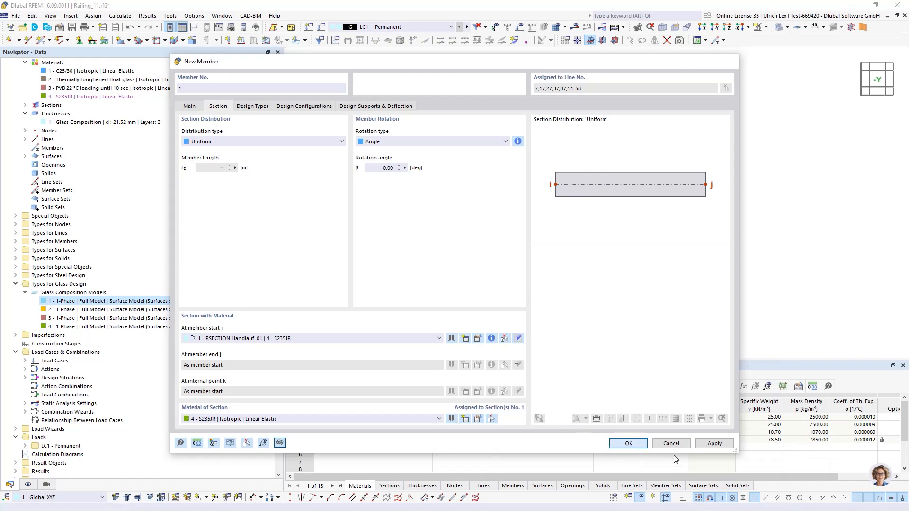
pyautogui.click(614, 428)
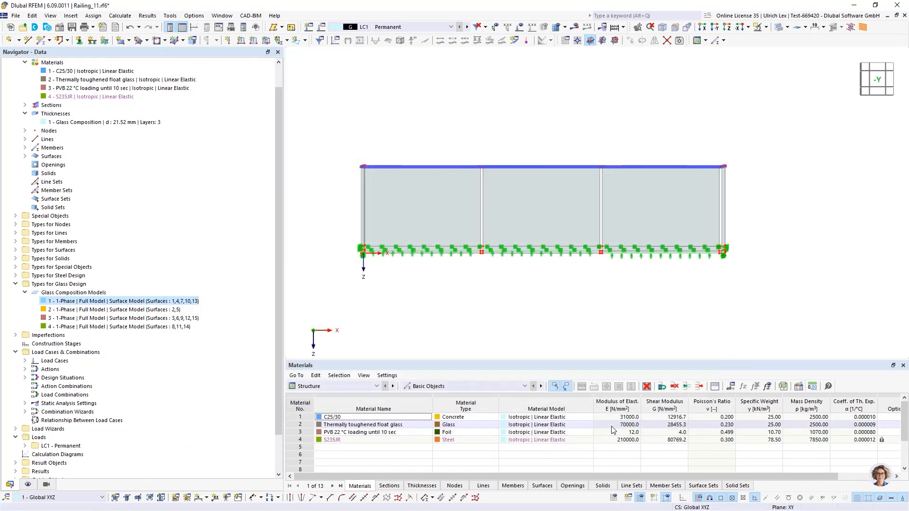
# Create a new nodal support in Global XYZ with only uX fixed, releasing uY, uZ and φZ, ready for graphical assignment
pyautogui.scroll(5, 371, 168)
pyautogui.keyDown('ctrl'); pyautogui.moveTo(381, 187); pyautogui.dragTo(473, 146, button='middle'); pyautogui.keyUp('ctrl')
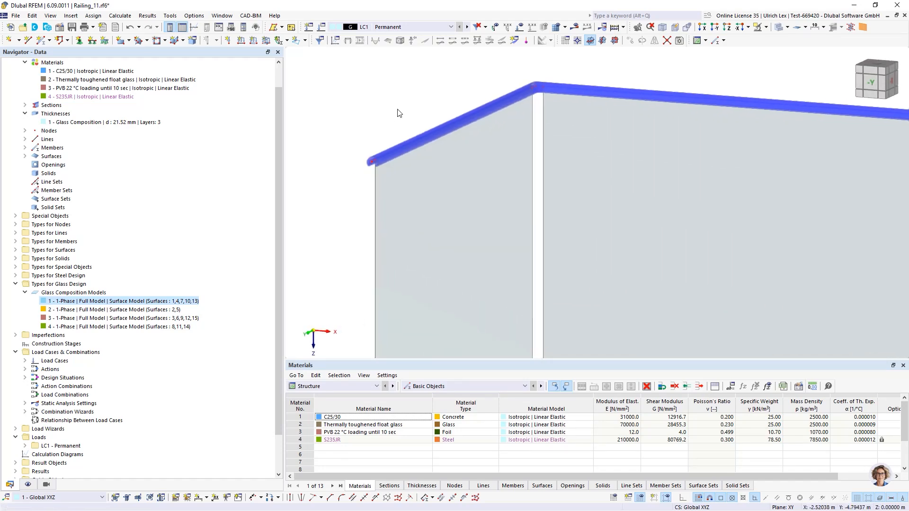
pyautogui.scroll(-6, 399, 110)
pyautogui.keyDown('ctrl'); pyautogui.moveTo(487, 209); pyautogui.dragTo(458, 175, button='middle'); pyautogui.keyUp('ctrl')
pyautogui.scroll(3, 478, 78)
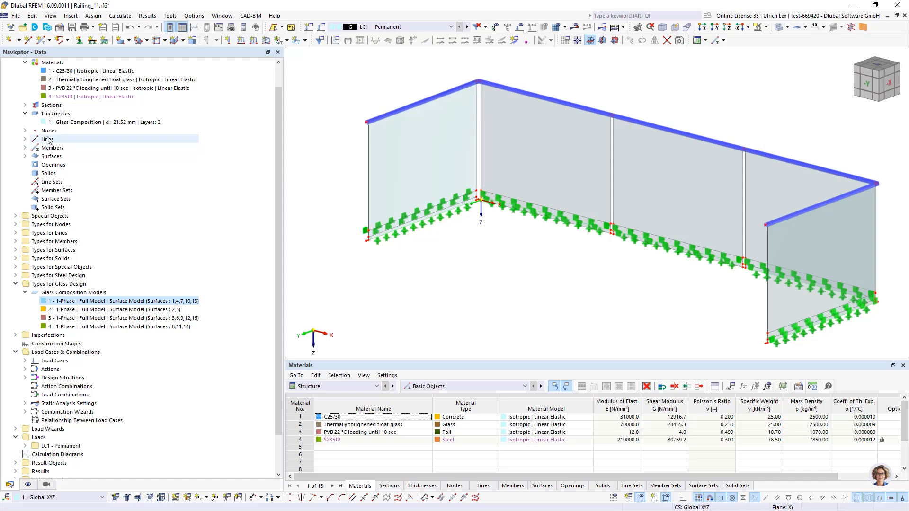
pyautogui.click(79, 40)
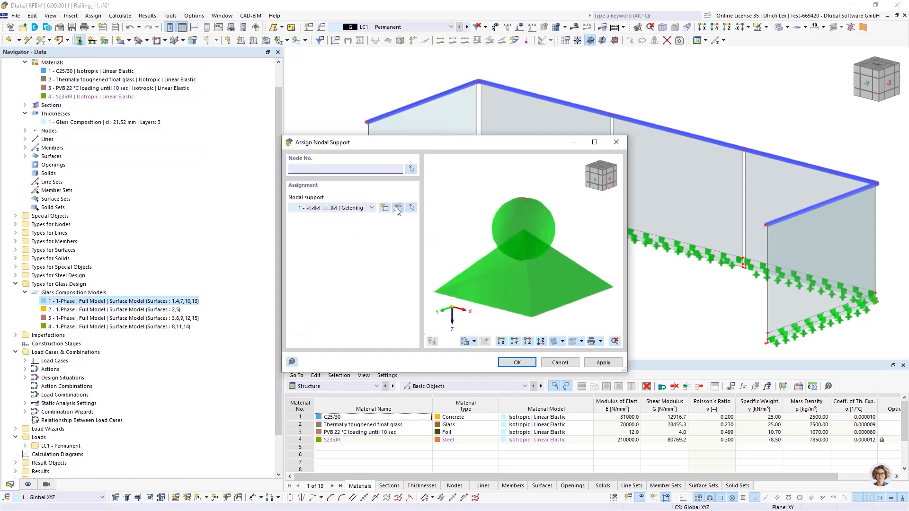
pyautogui.click(384, 208)
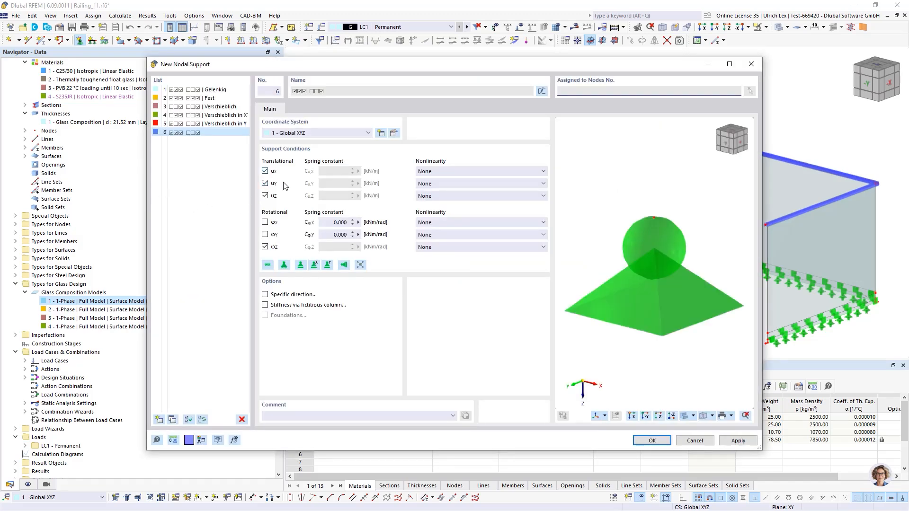
pyautogui.click(265, 184)
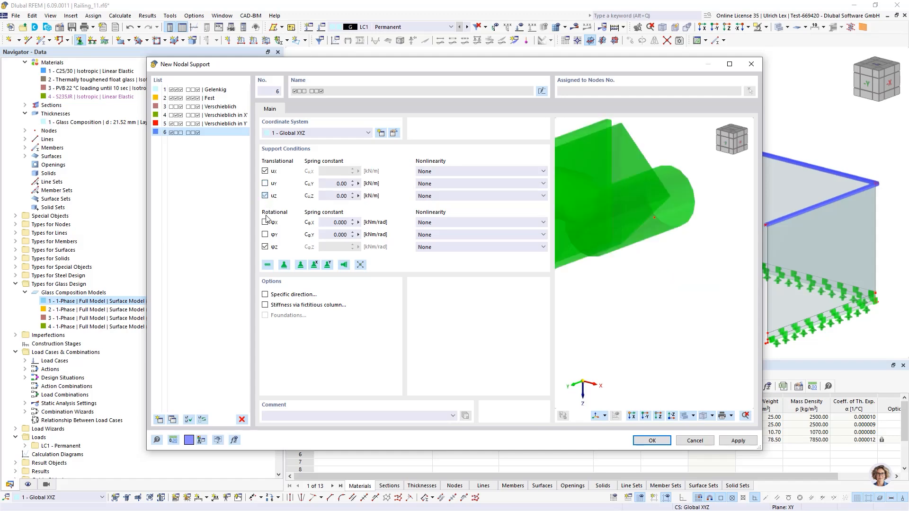
pyautogui.click(264, 247)
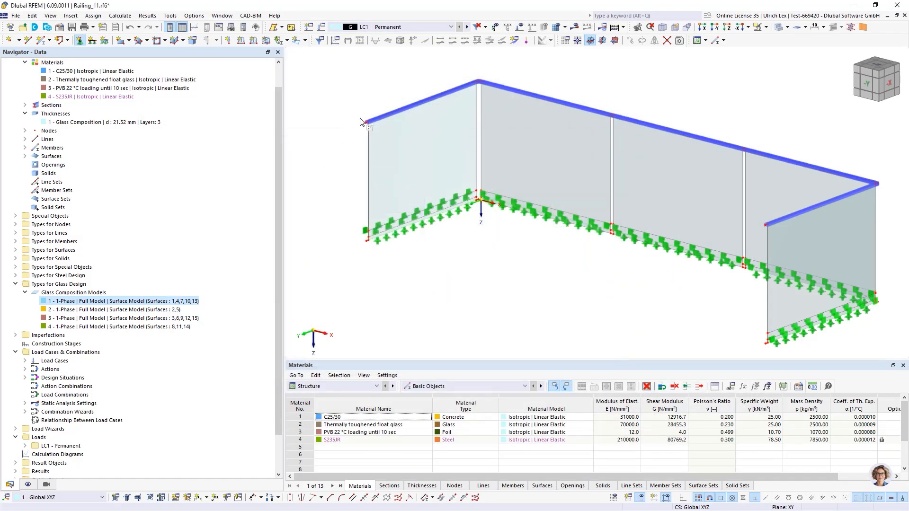
# Assign the new nodal support to the end nodes at both free ends of the handrail
pyautogui.scroll(5, 362, 122)
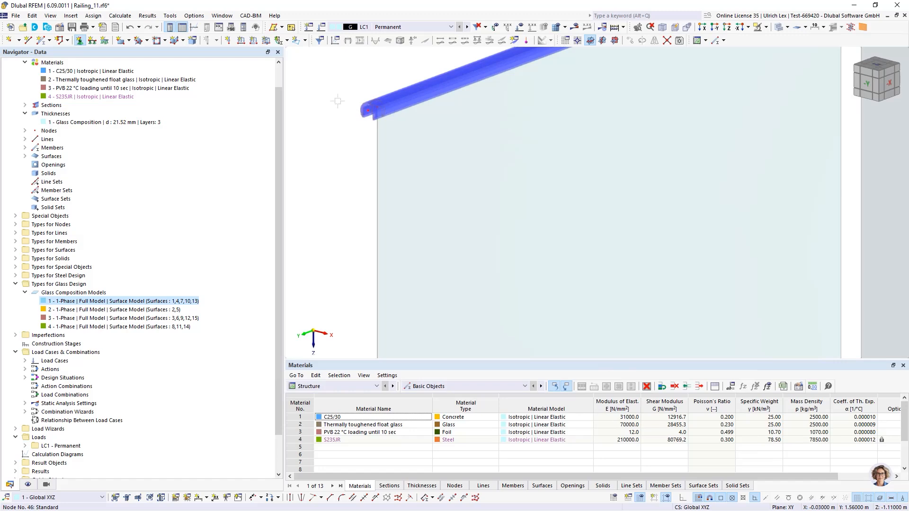
pyautogui.scroll(-5, 322, 138)
pyautogui.scroll(5, 501, 166)
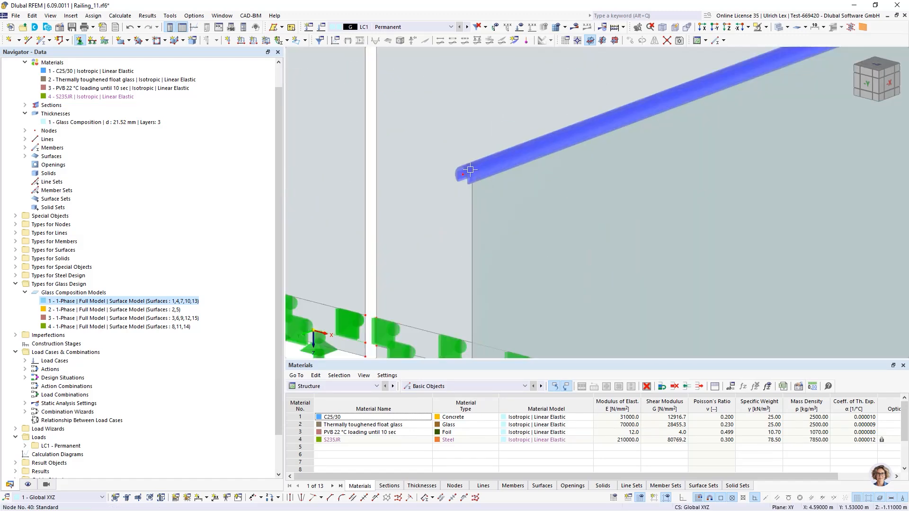
pyautogui.scroll(3, 470, 169)
pyautogui.click(462, 178)
pyautogui.scroll(-5, 529, 214)
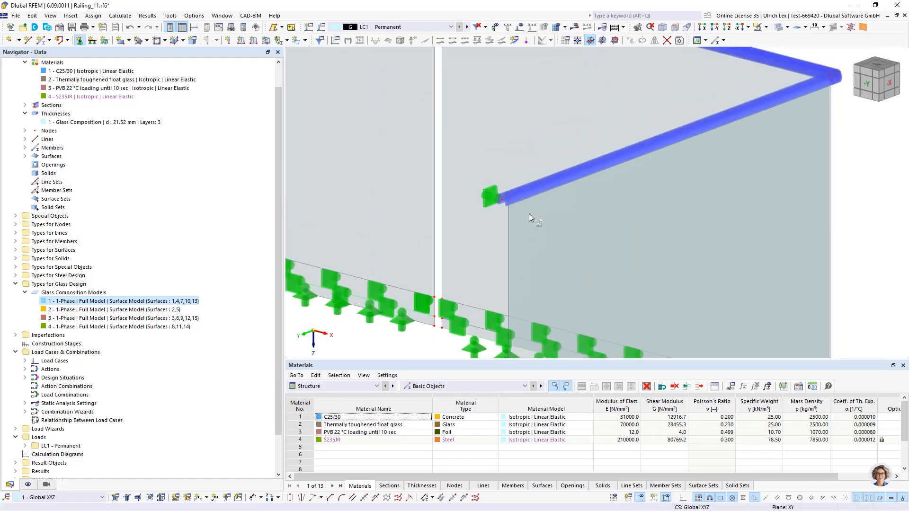
pyautogui.scroll(-5, 529, 214)
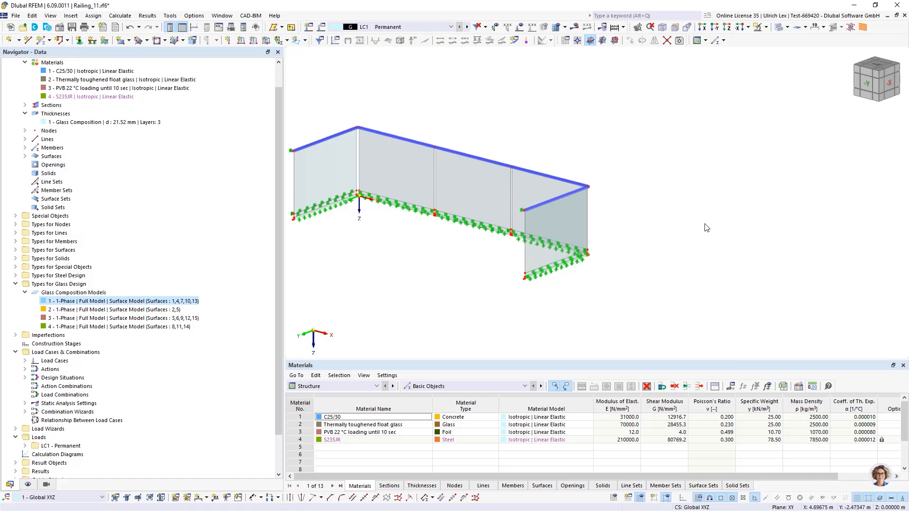
# Examine how the handrail members meet the top edges of the glass panes at a pane joint
pyautogui.scroll(-2, 705, 224)
pyautogui.keyDown('ctrl'); pyautogui.moveTo(446, 262); pyautogui.dragTo(468, 239, button='middle'); pyautogui.keyUp('ctrl')
pyautogui.scroll(3, 510, 155)
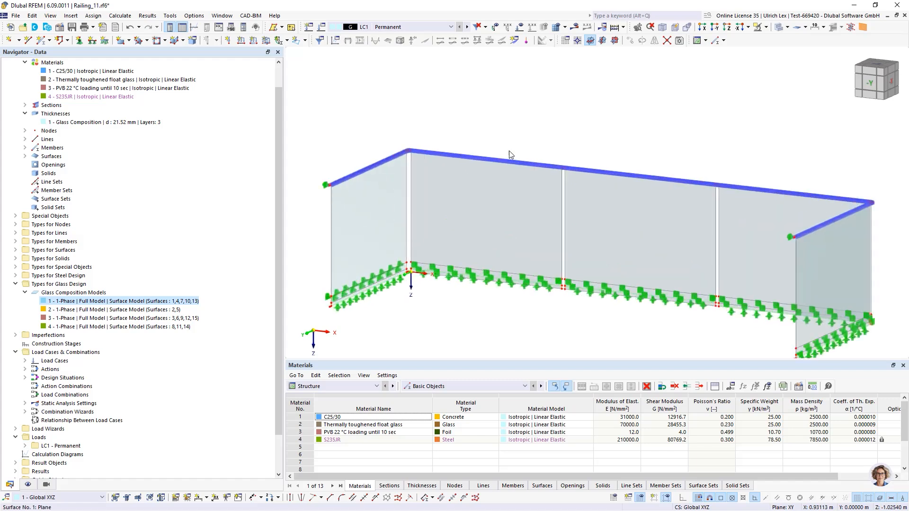
pyautogui.scroll(2, 474, 175)
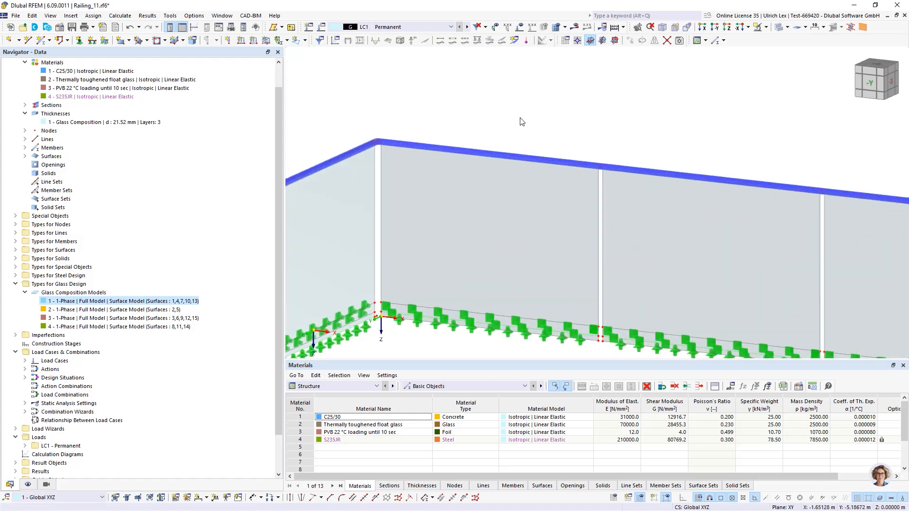
pyautogui.click(430, 171)
pyautogui.scroll(2, 609, 170)
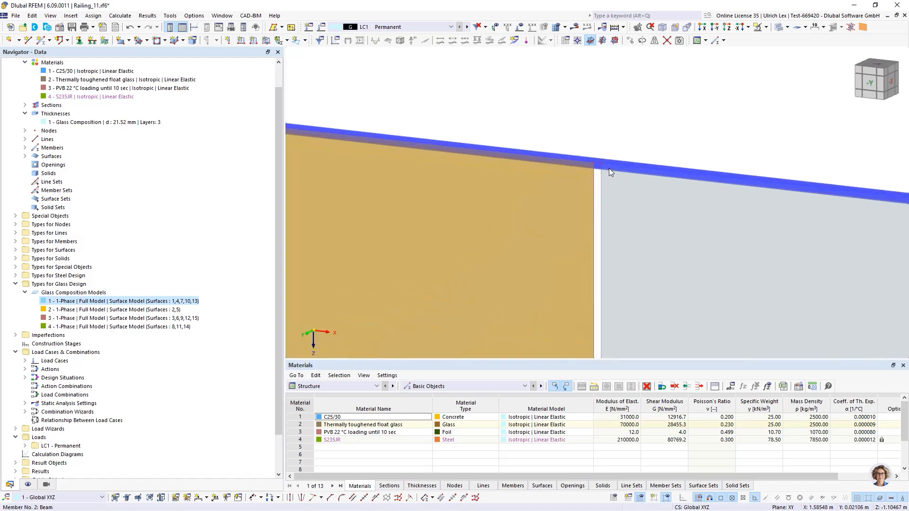
pyautogui.scroll(2, 608, 169)
pyautogui.click(591, 142)
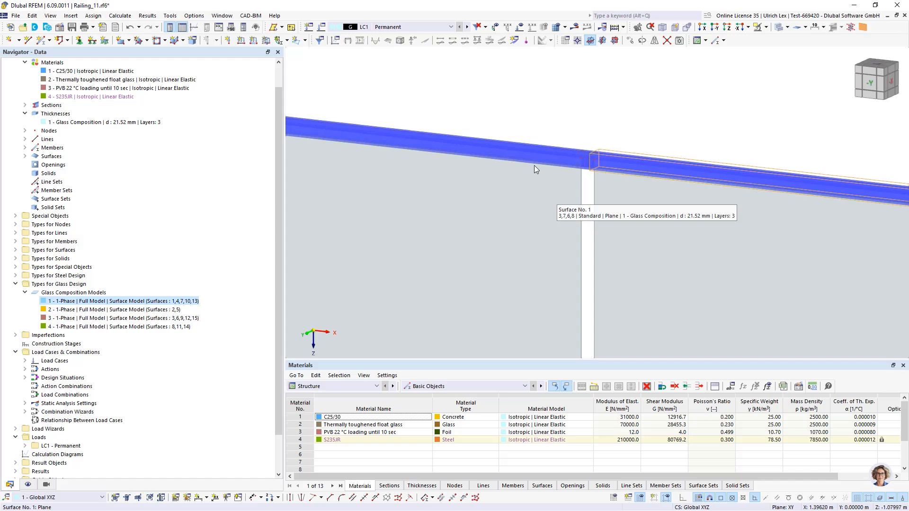
pyautogui.scroll(-3, 614, 153)
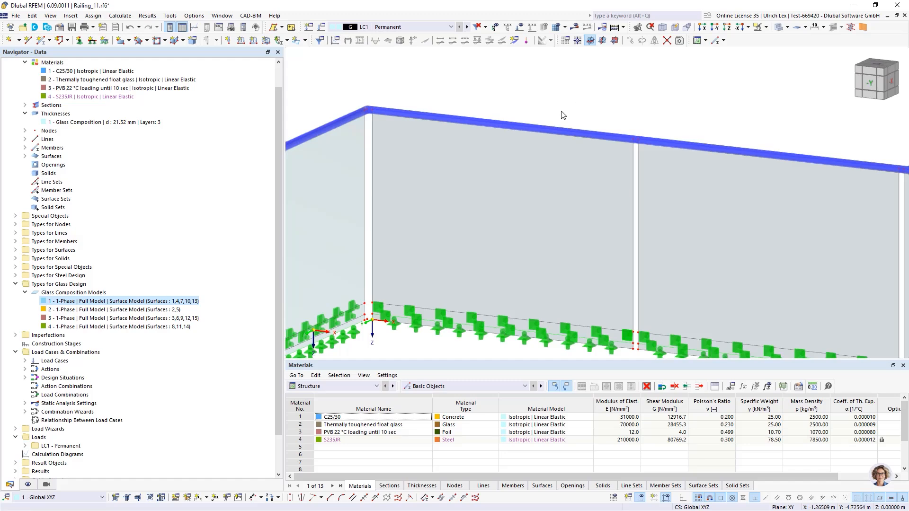
pyautogui.scroll(-2, 560, 115)
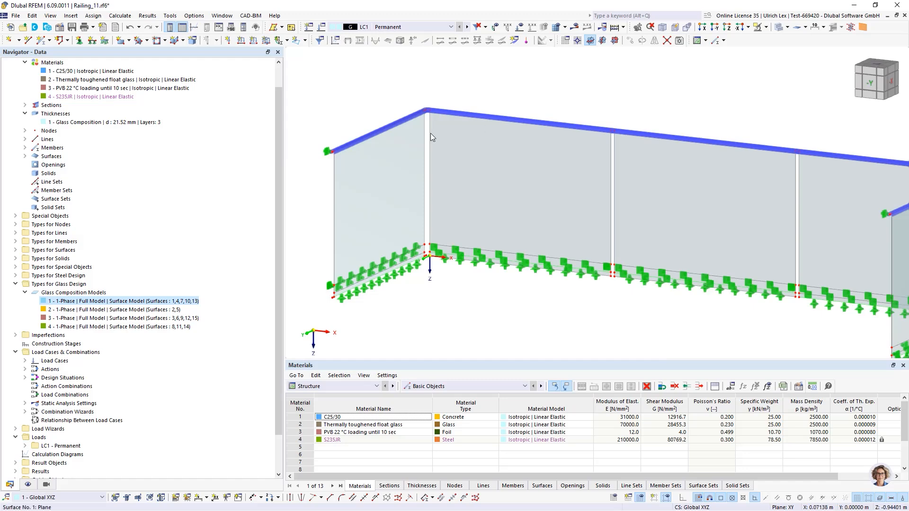
pyautogui.scroll(-2, 366, 163)
pyautogui.scroll(3, 482, 126)
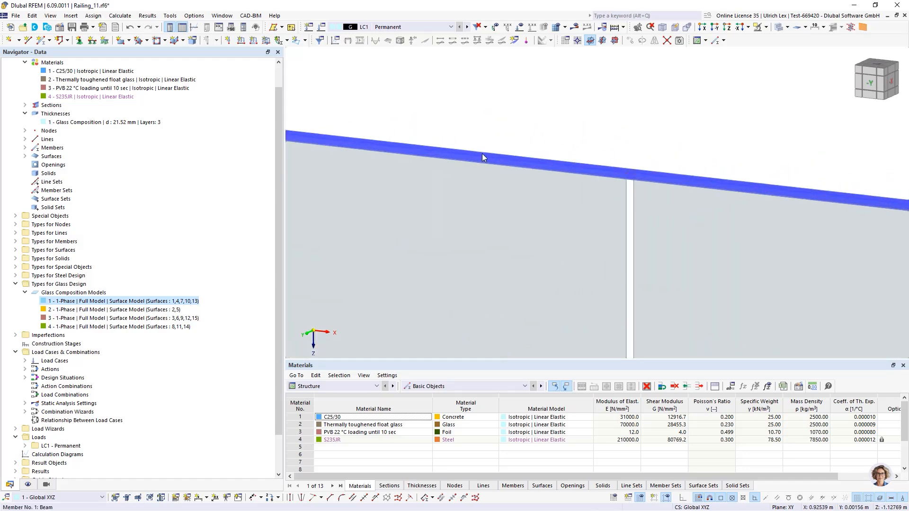
pyautogui.rightClick(482, 153)
pyautogui.moveTo(671, 198)
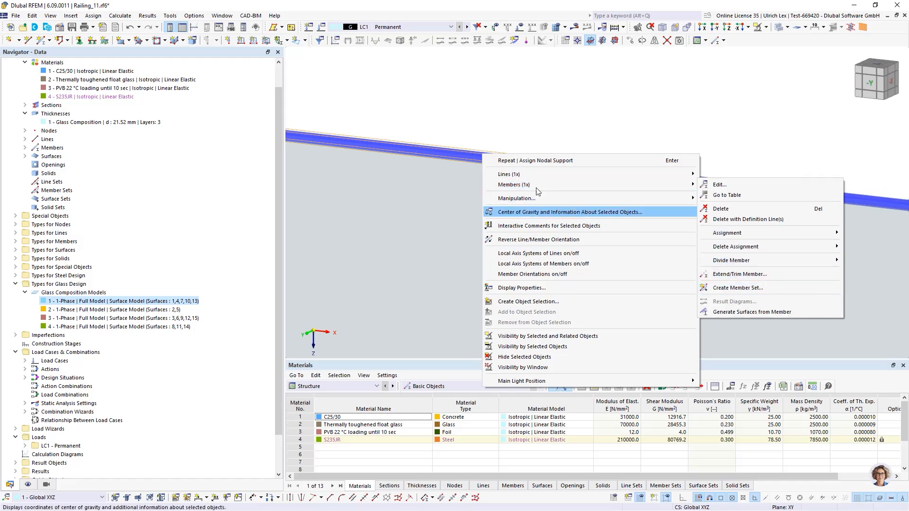
pyautogui.moveTo(523, 177)
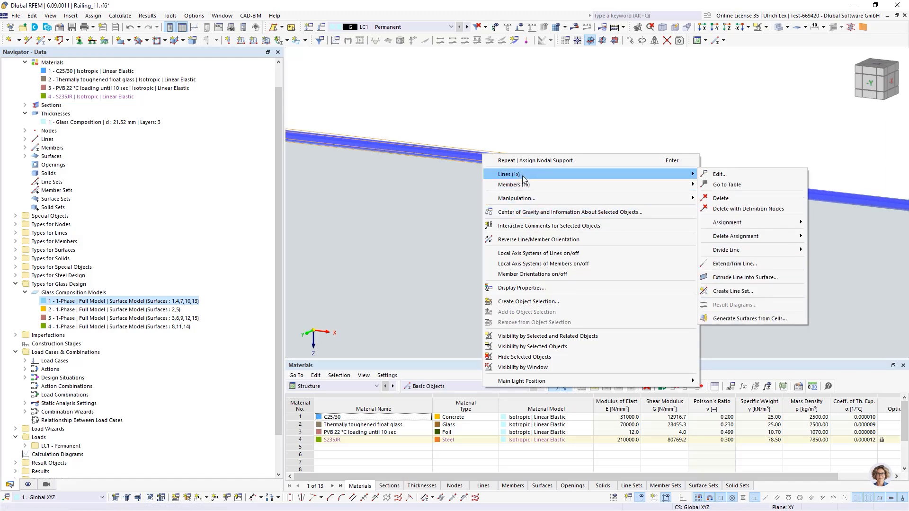
pyautogui.click(763, 294)
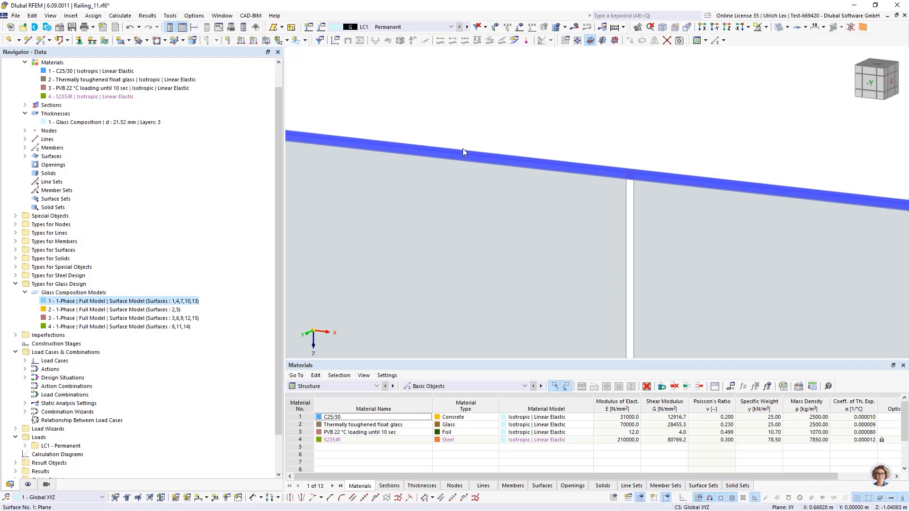
# Turn on the display of the local axis systems of the lines in the railing model
pyautogui.scroll(-1, 471, 127)
pyautogui.scroll(-3, 441, 172)
pyautogui.keyDown('ctrl'); pyautogui.moveTo(593, 148); pyautogui.dragTo(572, 163, button='middle'); pyautogui.keyUp('ctrl')
pyautogui.scroll(5, 492, 154)
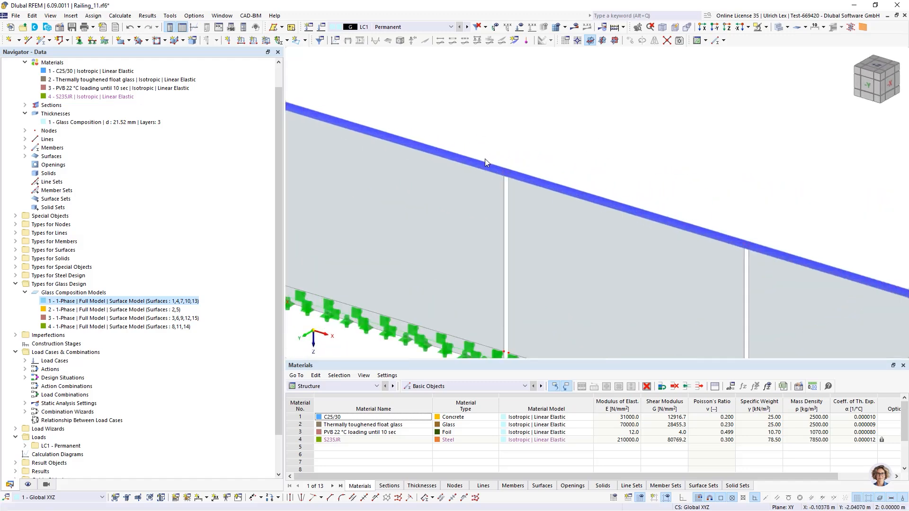
pyautogui.scroll(3, 515, 168)
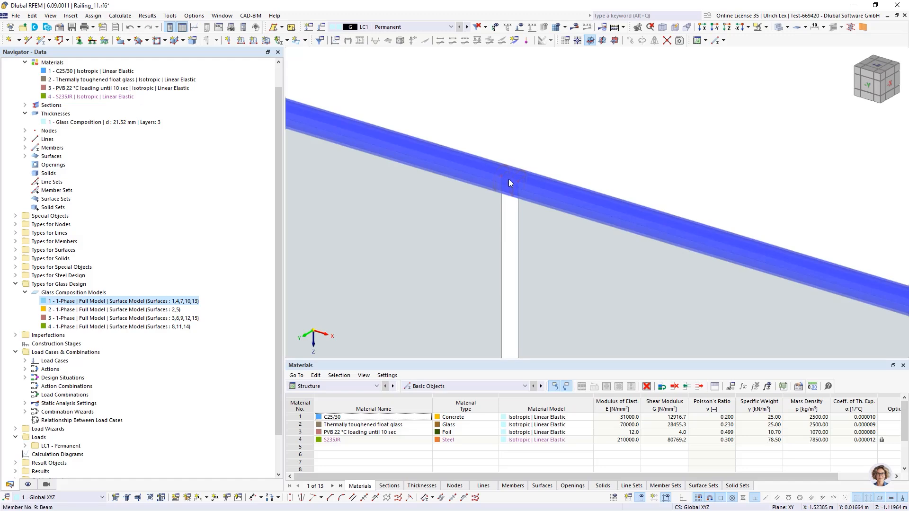
pyautogui.rightClick(510, 180)
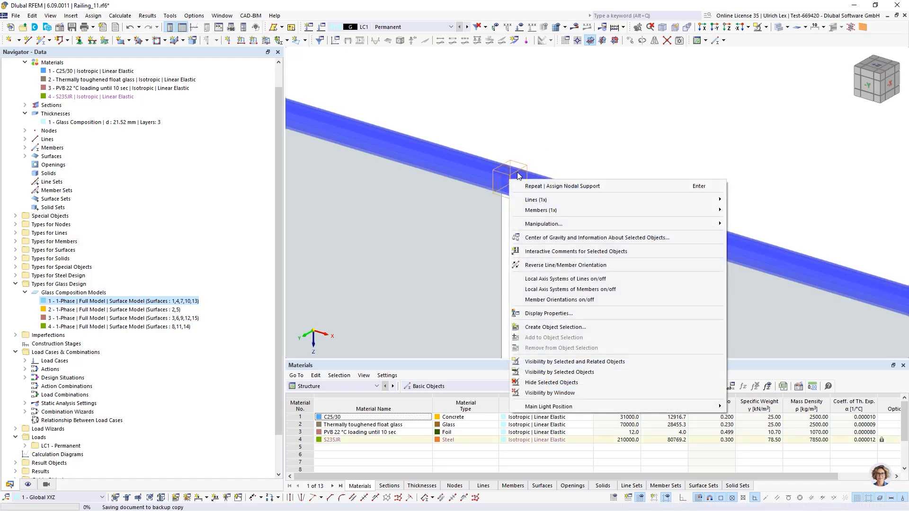
pyautogui.click(568, 290)
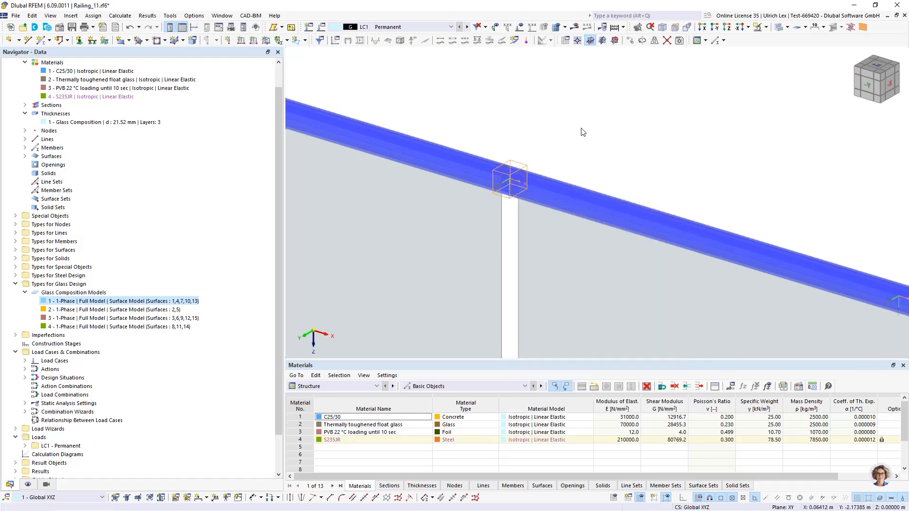
pyautogui.scroll(-4, 525, 147)
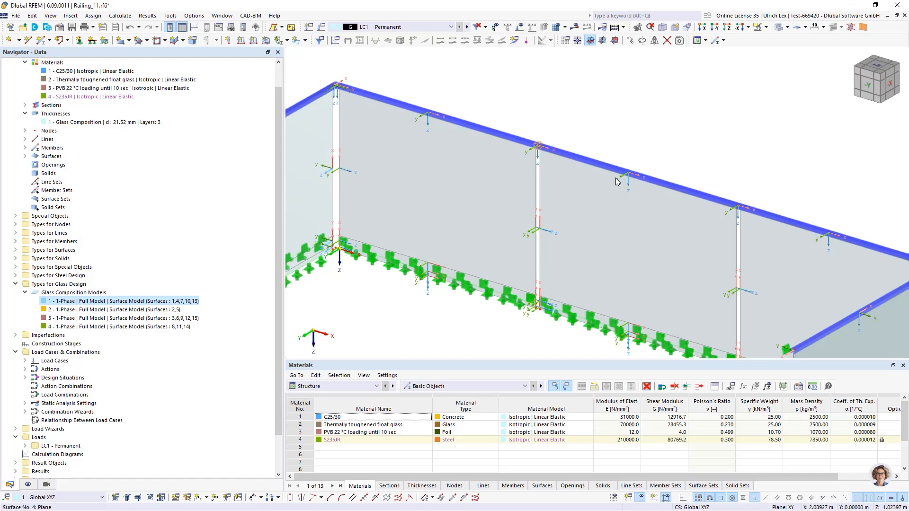
pyautogui.scroll(-2, 536, 92)
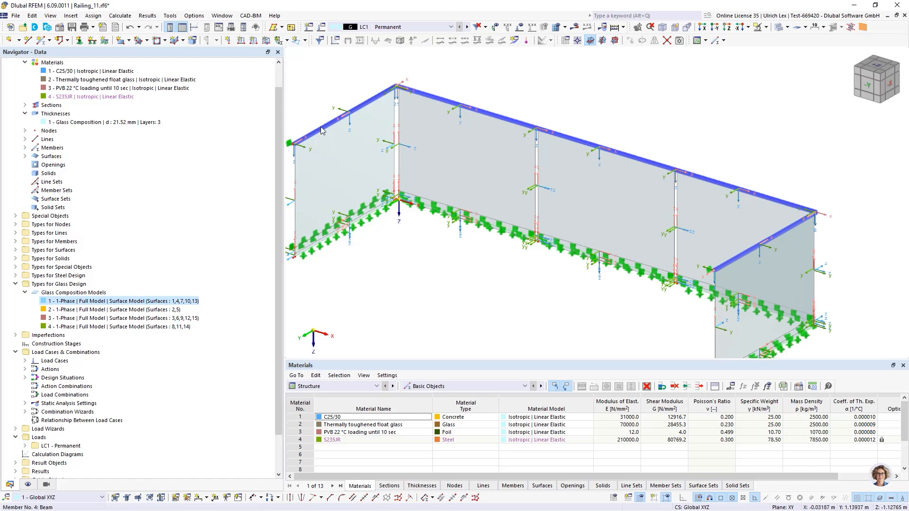
pyautogui.moveTo(335, 121)
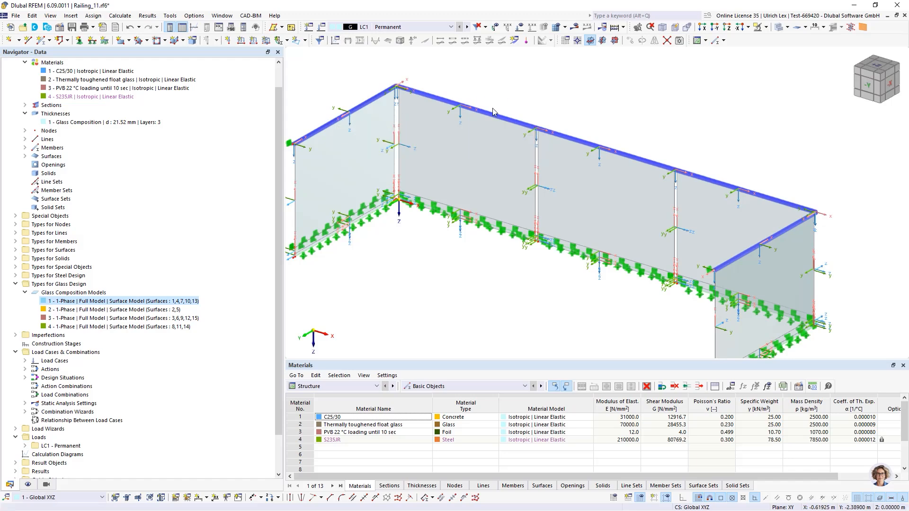
pyautogui.scroll(-2, 458, 215)
pyautogui.keyDown('ctrl'); pyautogui.moveTo(485, 260); pyautogui.dragTo(495, 245, button='middle'); pyautogui.keyUp('ctrl')
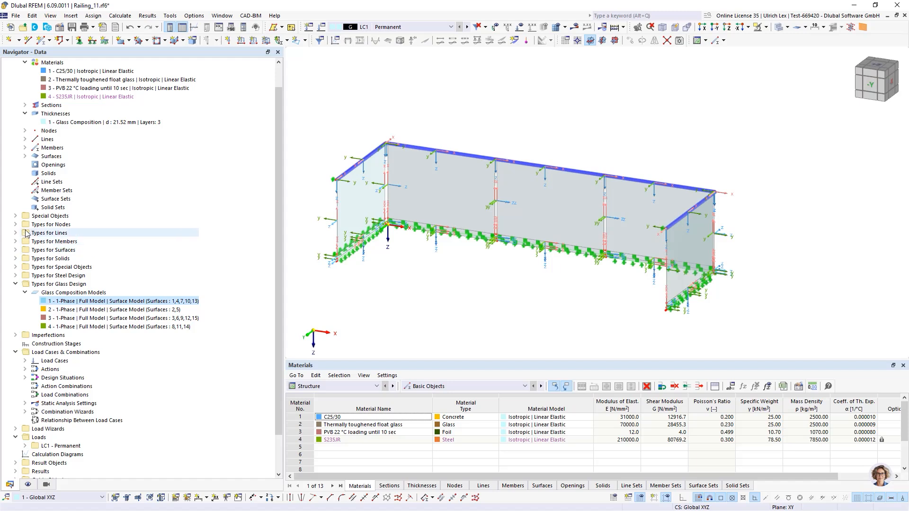
# Create a new line release and assign it to the five handrail lines 7, 17, 27, 37 and 47 along the panes' top edges
pyautogui.click(16, 216)
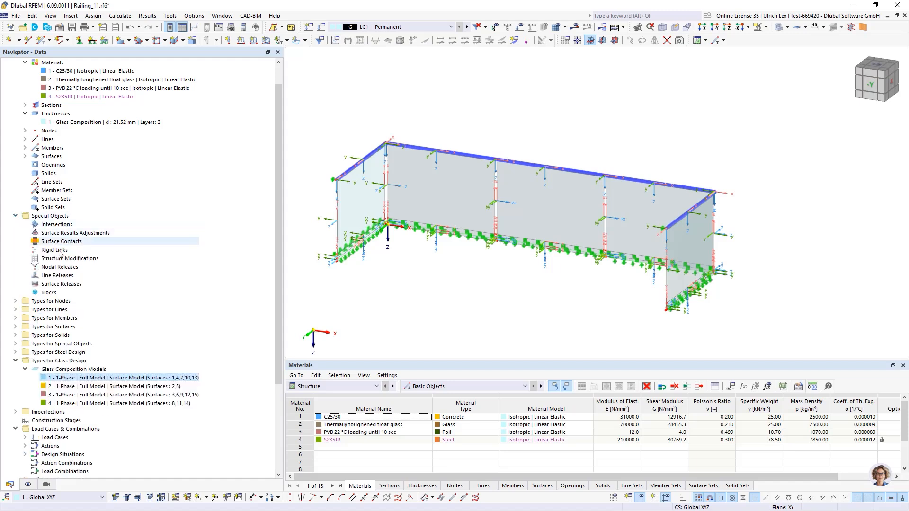
pyautogui.rightClick(61, 277)
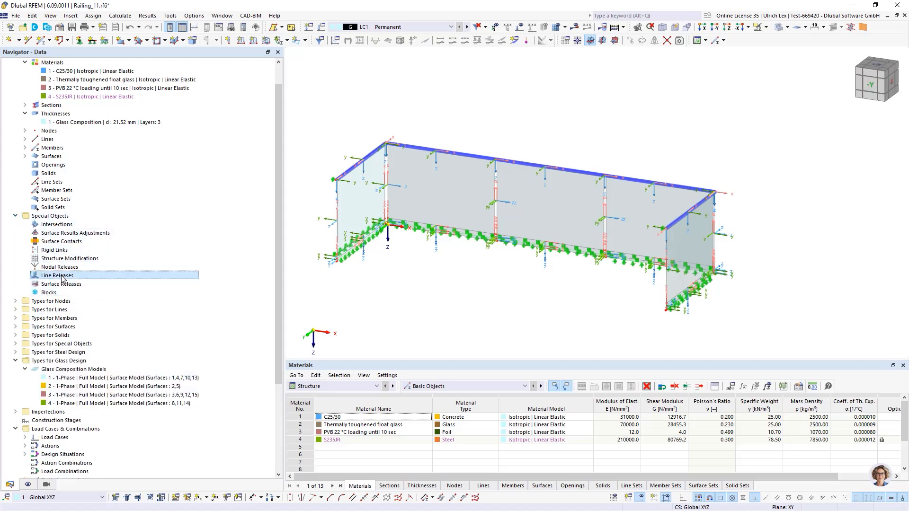
pyautogui.click(99, 292)
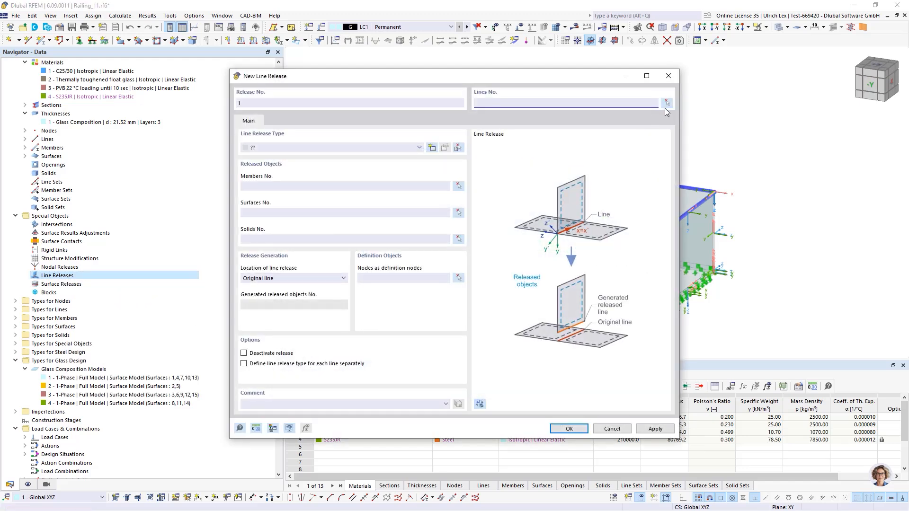
pyautogui.click(666, 102)
pyautogui.scroll(3, 359, 163)
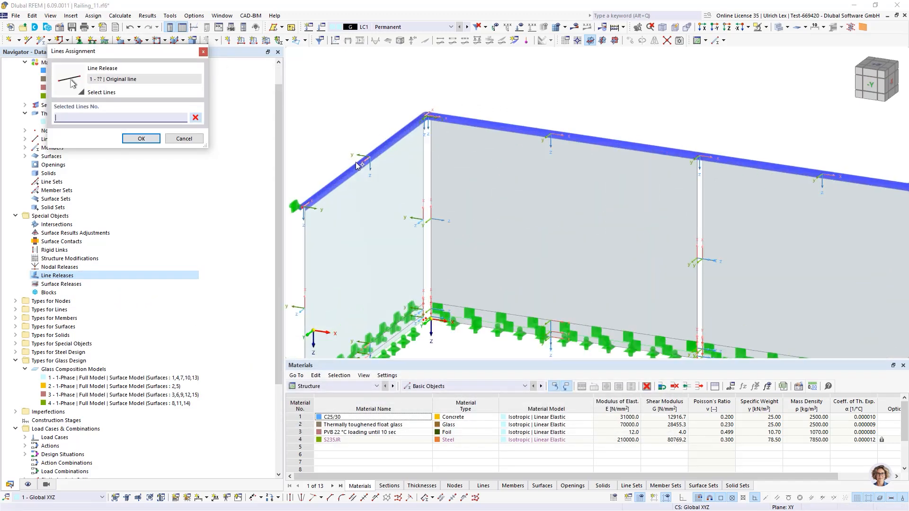
pyautogui.click(357, 162)
pyautogui.click(509, 129)
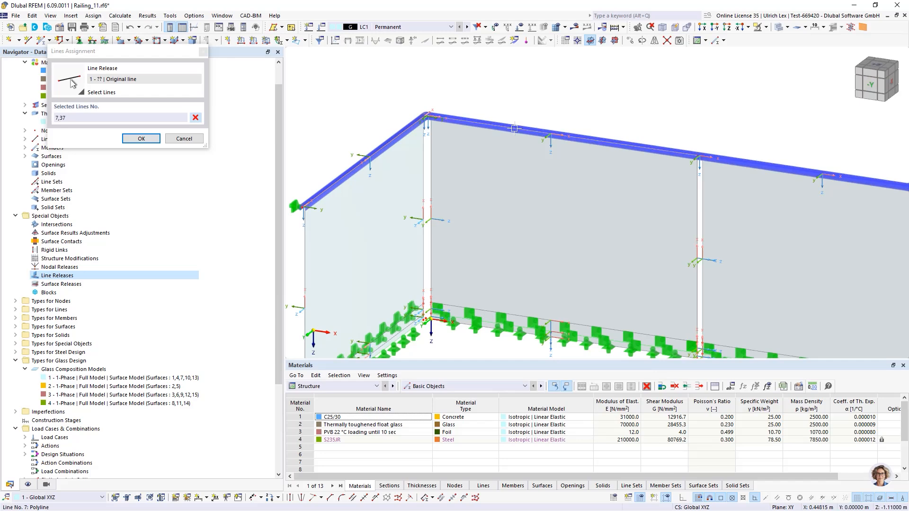
pyautogui.click(752, 164)
pyautogui.scroll(-3, 546, 112)
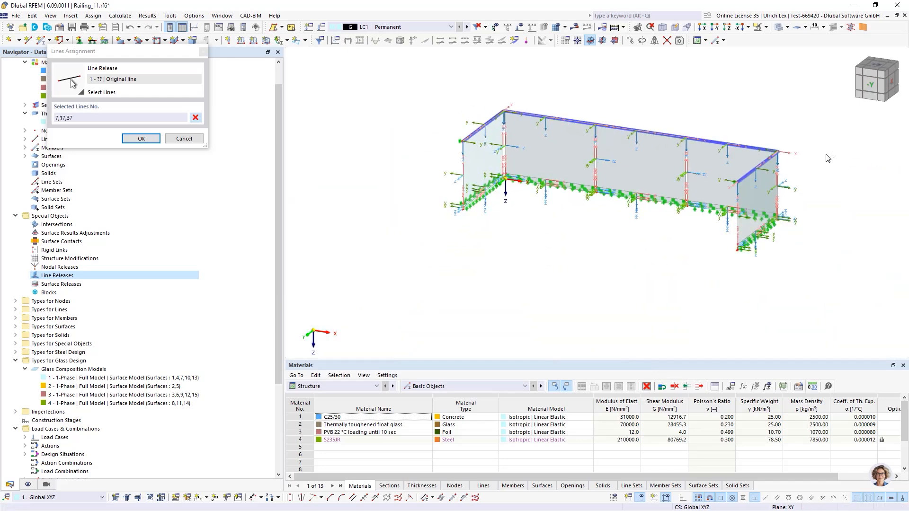
pyautogui.scroll(4, 735, 140)
pyautogui.click(710, 157)
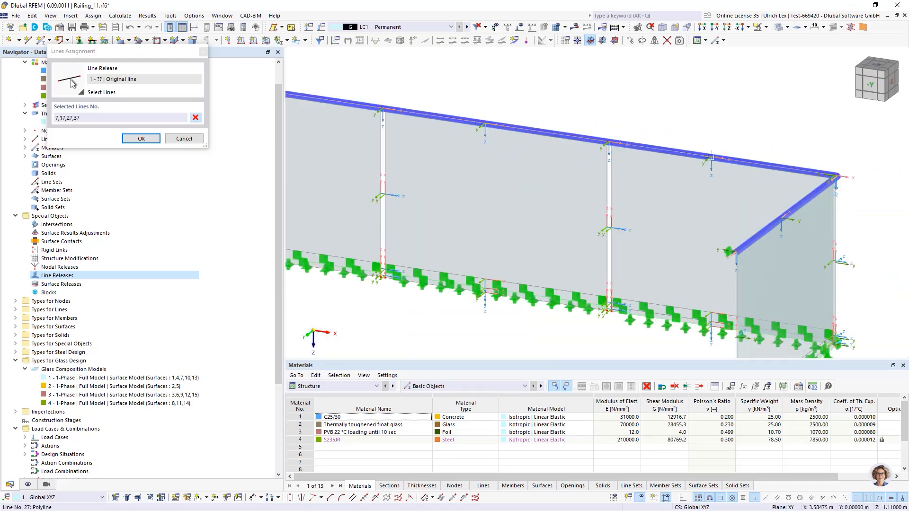
pyautogui.click(769, 224)
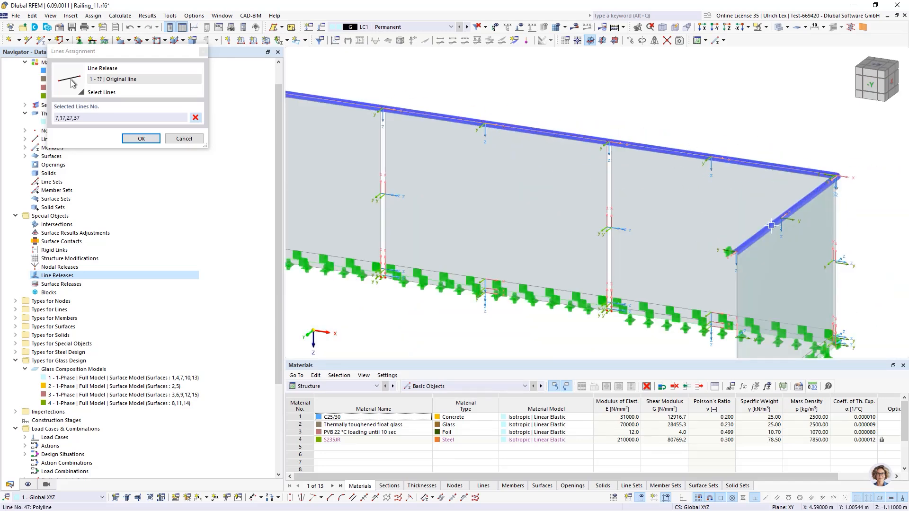
pyautogui.click(141, 138)
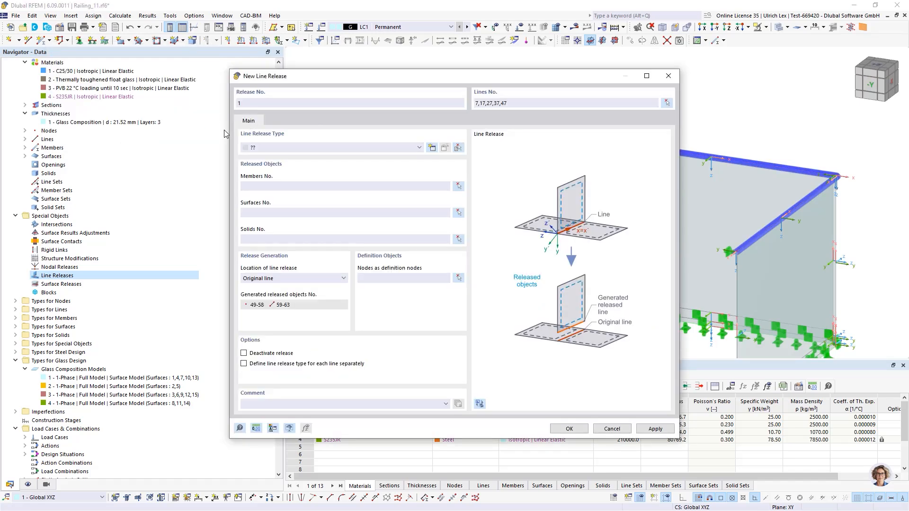
# Create a line release type with φx not released and ux and uz released with spring constants of 10 kN/m² each
pyautogui.click(431, 148)
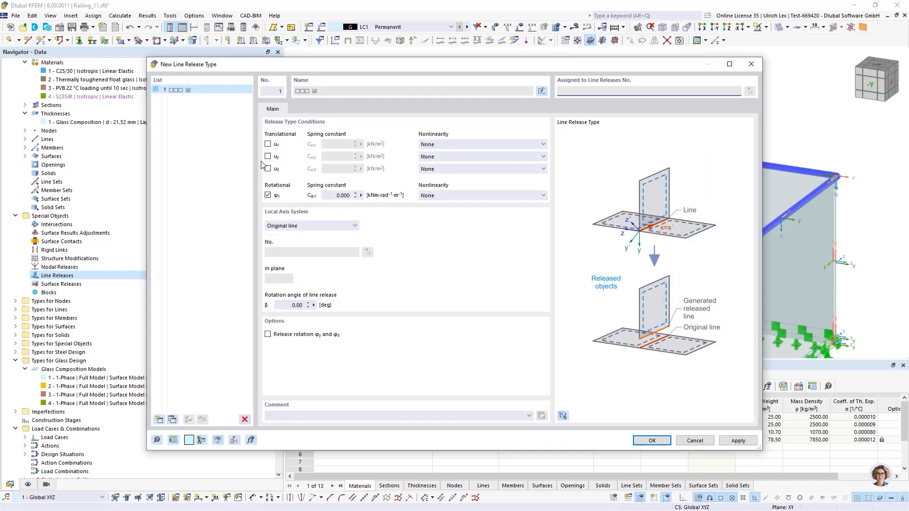
pyautogui.click(267, 195)
pyautogui.click(268, 145)
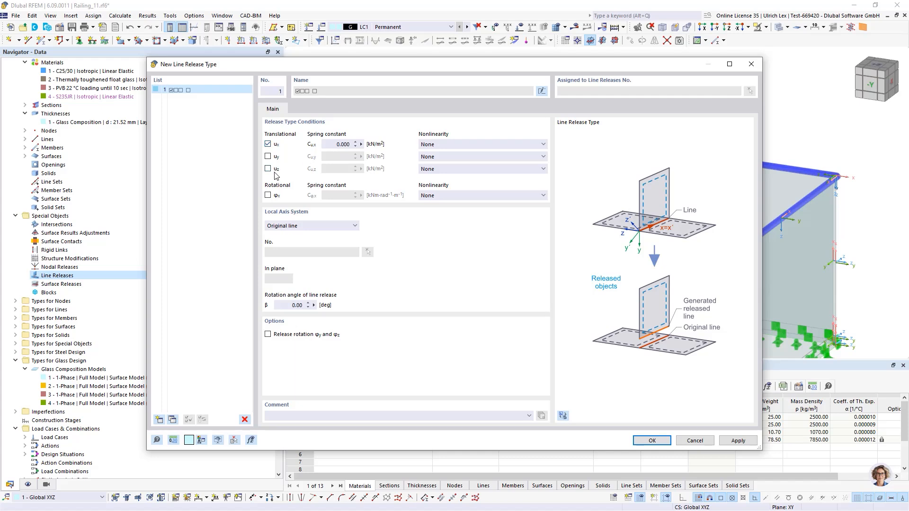
pyautogui.click(267, 169)
pyautogui.click(337, 143)
pyautogui.write('10')
pyautogui.click(343, 169)
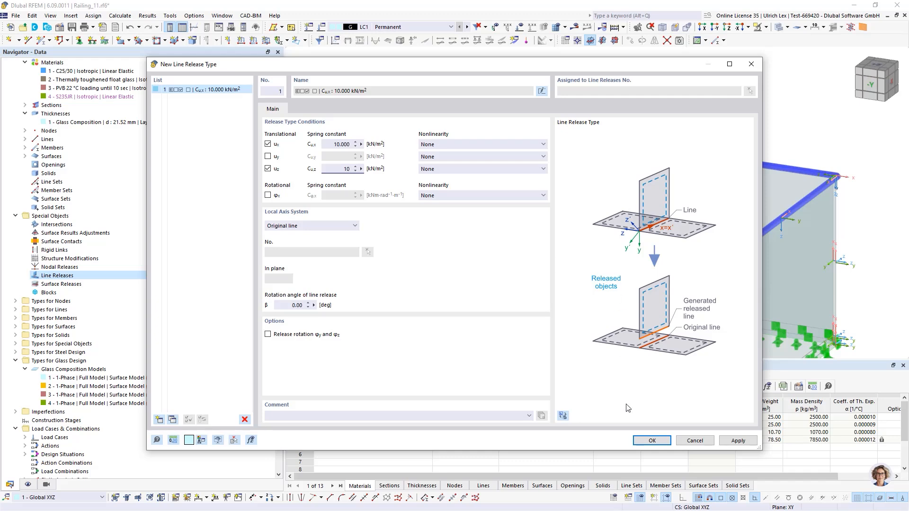
pyautogui.write('10')
pyautogui.click(650, 441)
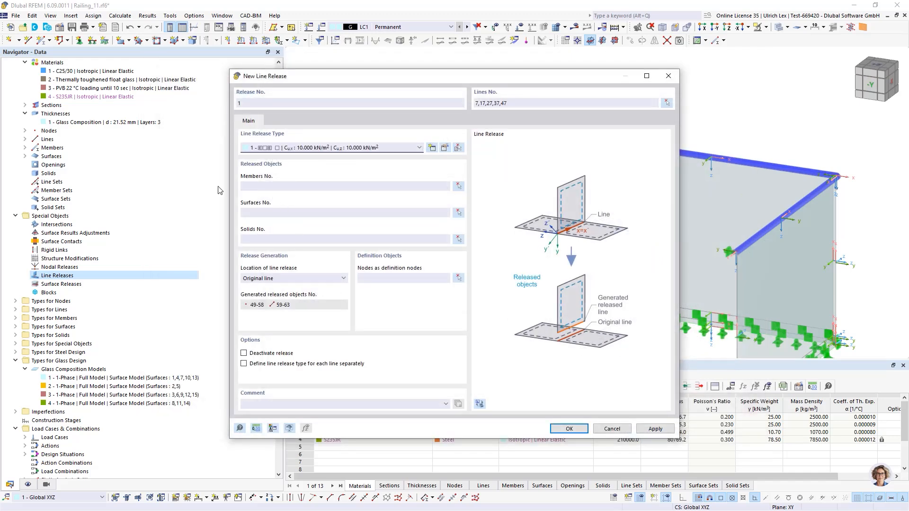
# Assign the five upper glass pane surfaces 1, 4, 7, 10 and 13 as released objects and confirm the line release
pyautogui.click(459, 213)
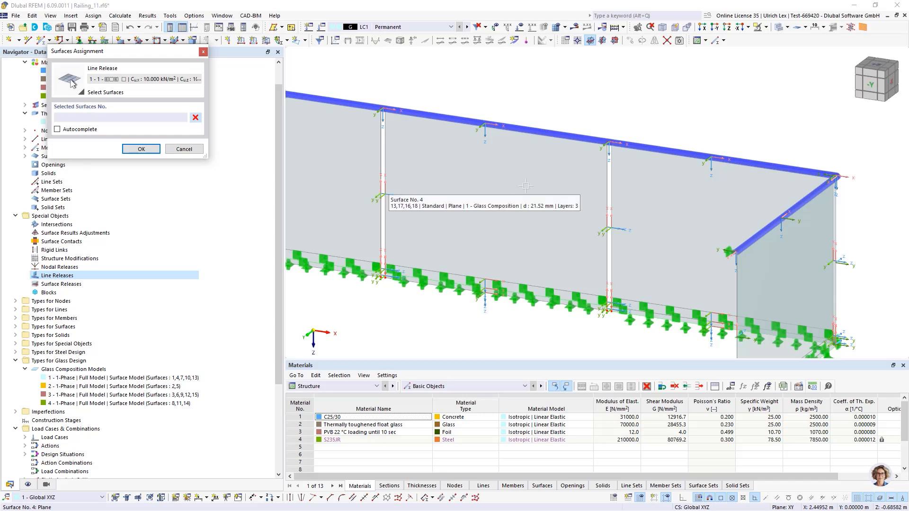
pyautogui.scroll(-5, 526, 186)
pyautogui.scroll(4, 393, 176)
pyautogui.click(399, 200)
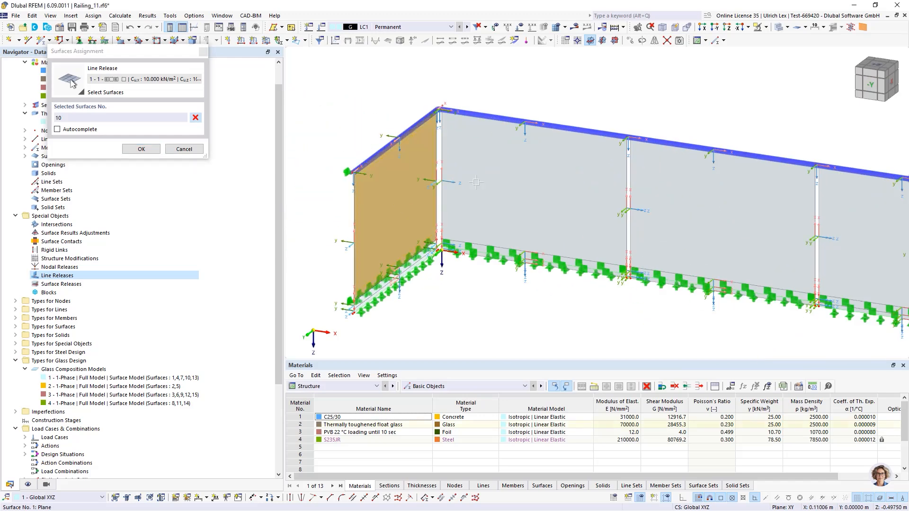
pyautogui.click(478, 184)
pyautogui.click(672, 208)
pyautogui.click(852, 222)
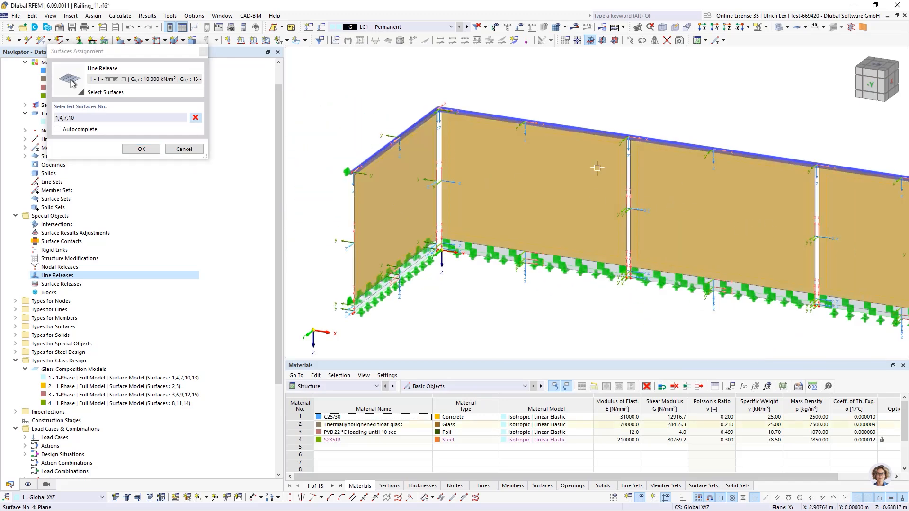
pyautogui.scroll(-5, 597, 168)
pyautogui.scroll(5, 658, 284)
pyautogui.click(657, 301)
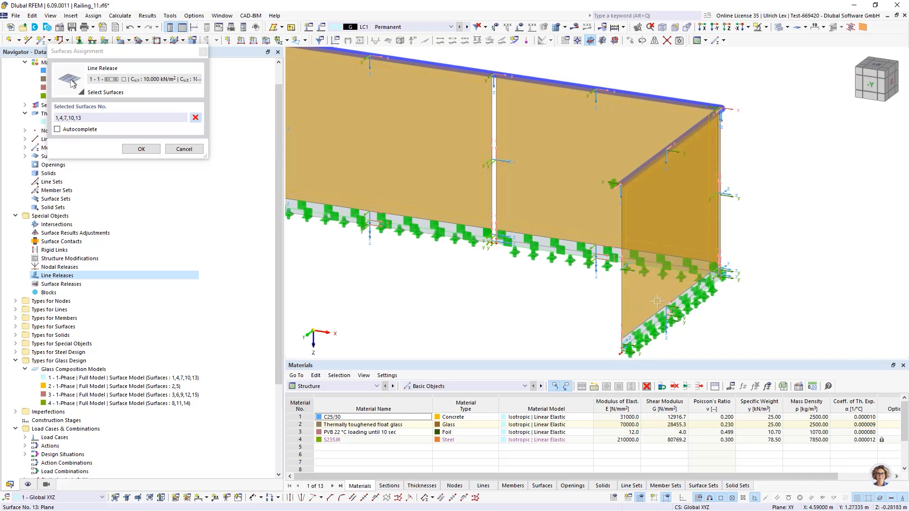
pyautogui.click(155, 150)
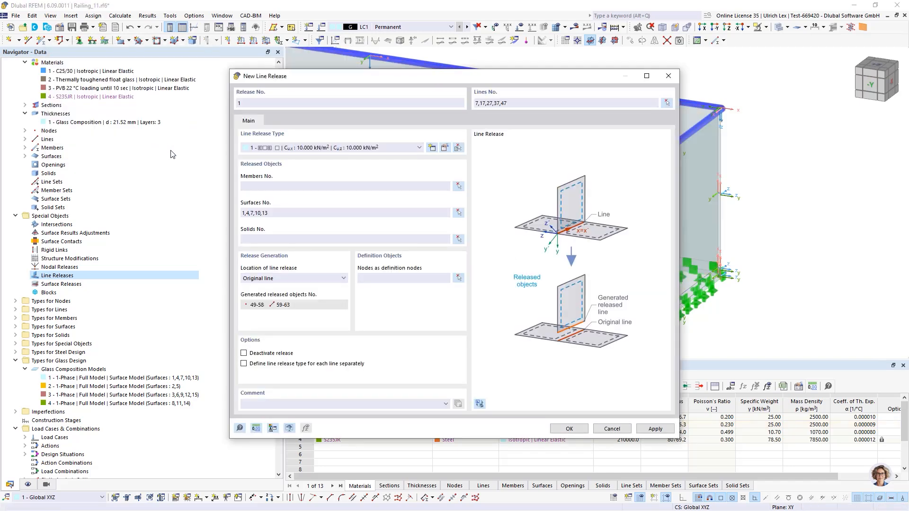
pyautogui.click(568, 429)
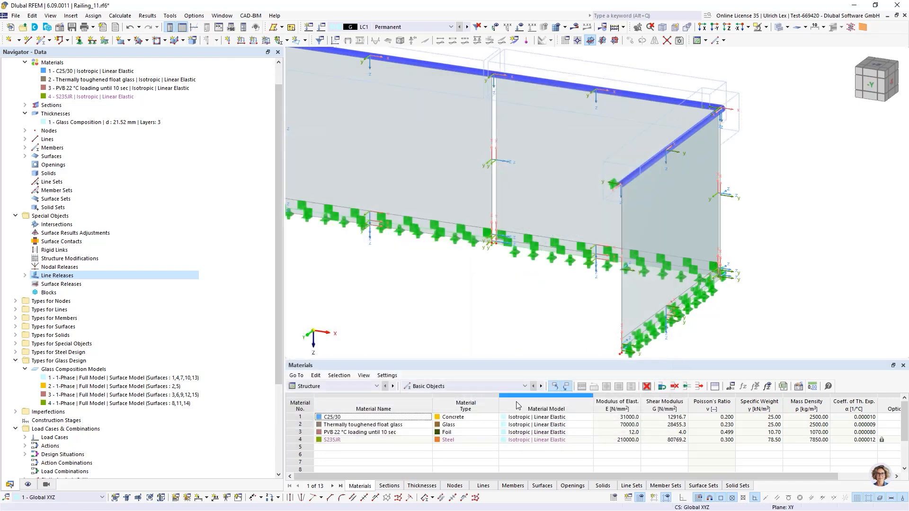
pyautogui.scroll(4, 461, 248)
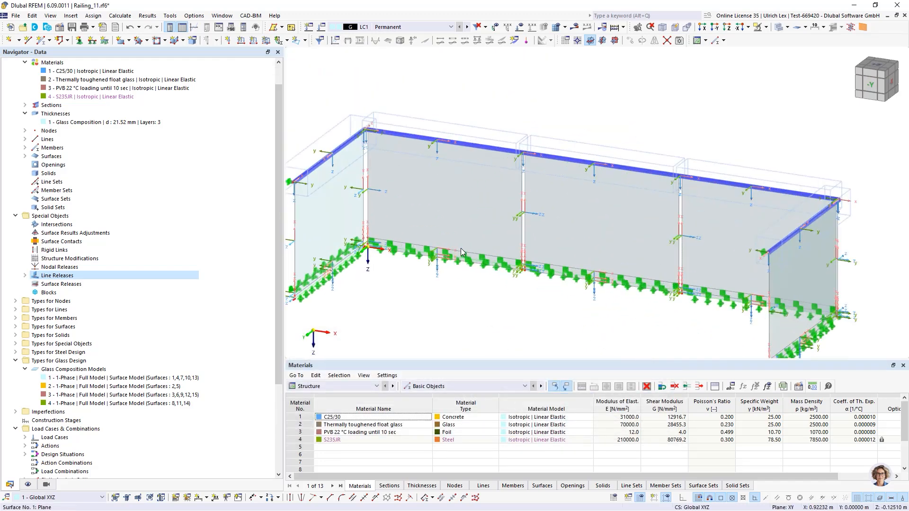
pyautogui.scroll(-1, 381, 152)
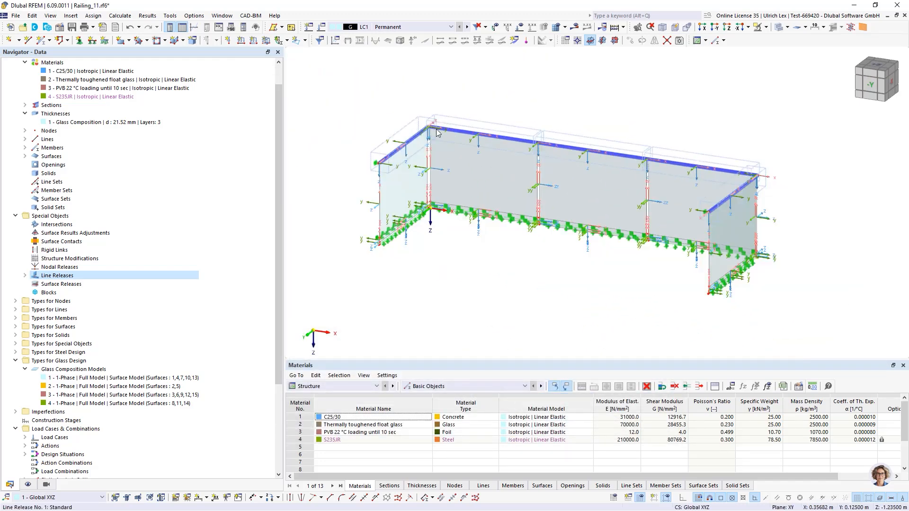
# Hide the line releases in the model display settings
pyautogui.scroll(4, 381, 146)
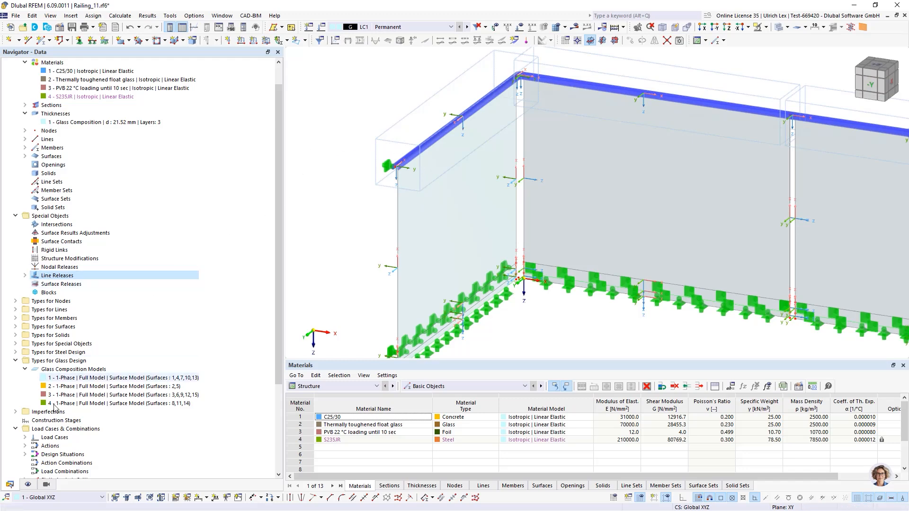
pyautogui.click(28, 485)
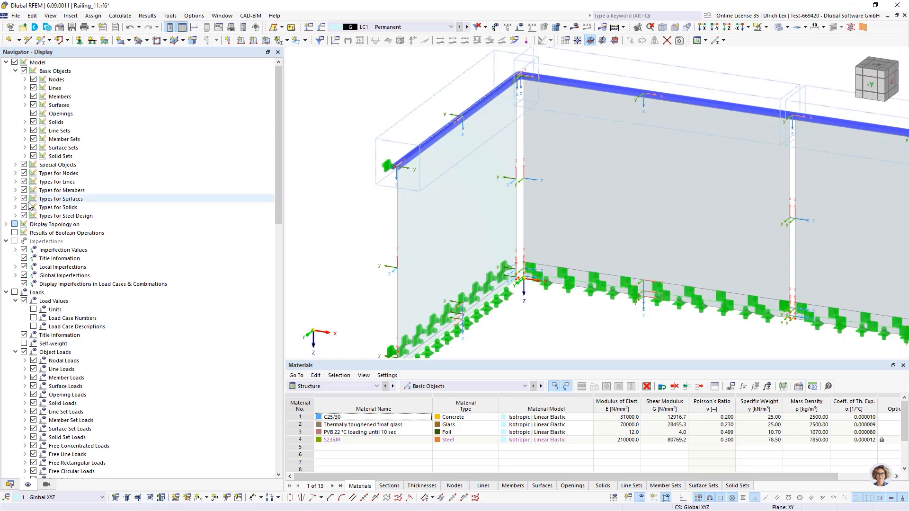
pyautogui.click(15, 165)
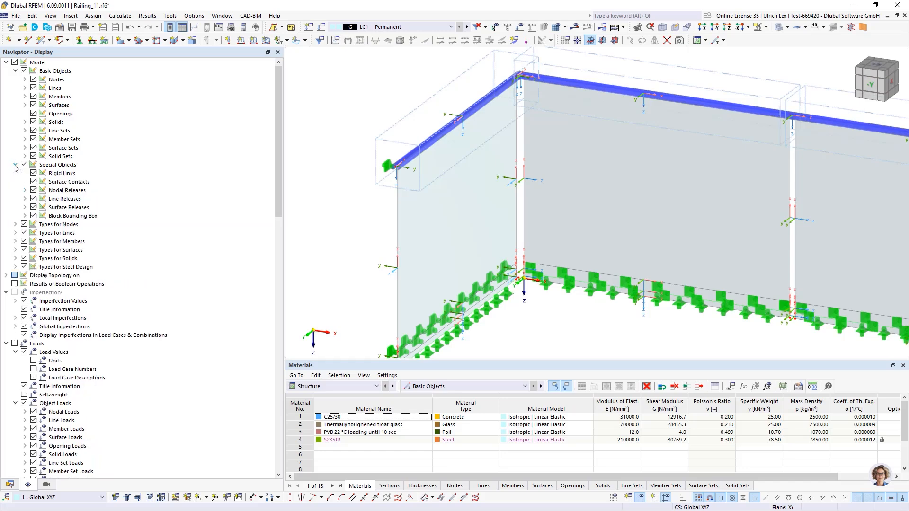
pyautogui.click(34, 199)
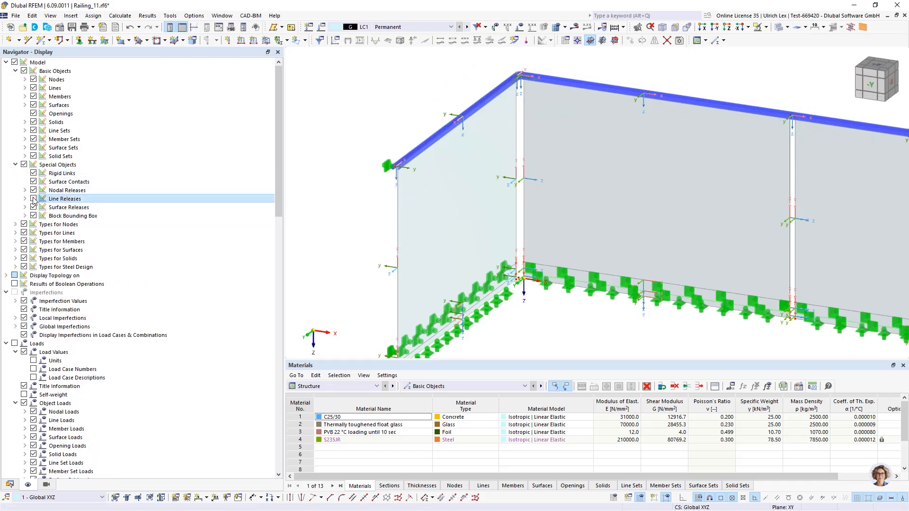
# Turn off the display of the local axis systems of the lines in the railing model
pyautogui.scroll(-2, 319, 130)
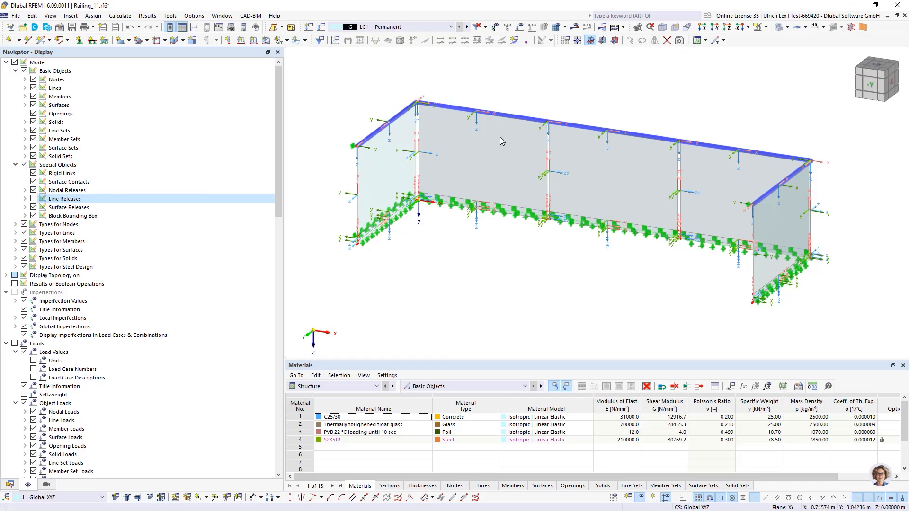
pyautogui.scroll(4, 452, 130)
pyautogui.rightClick(350, 141)
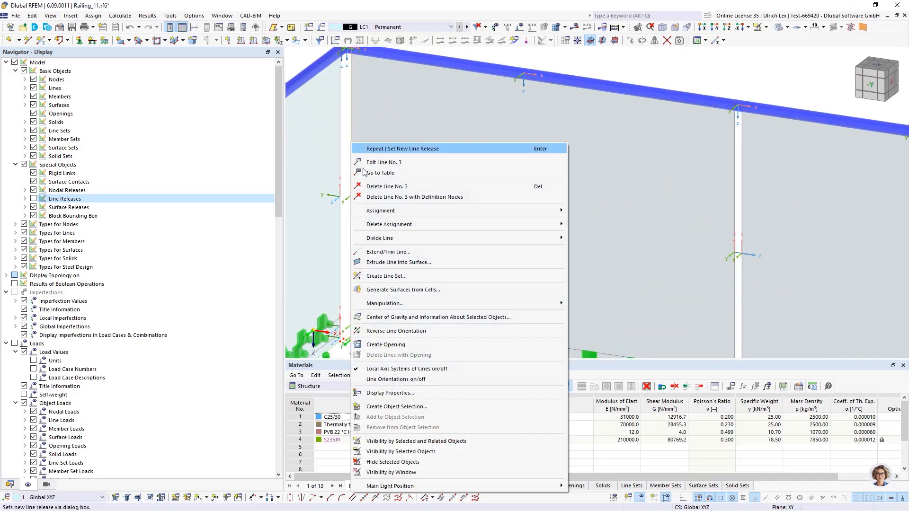
pyautogui.click(403, 368)
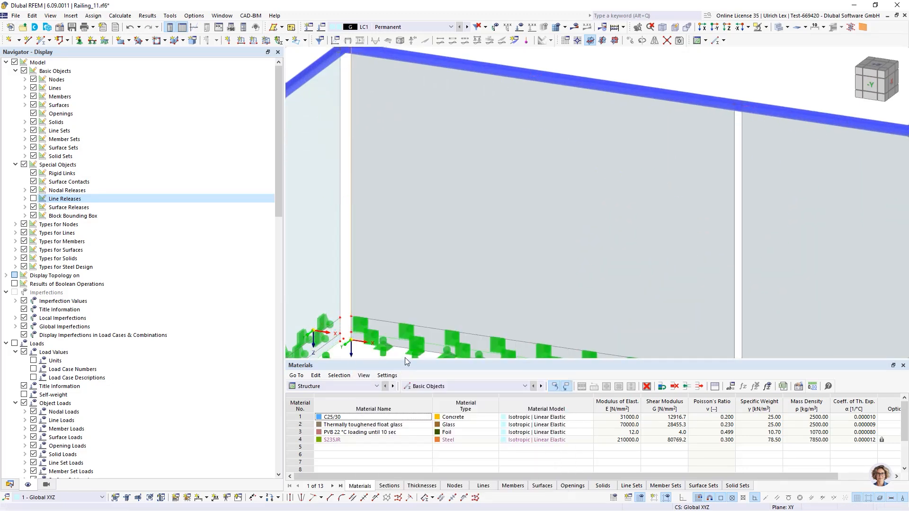
# Narrow the navigator so that the model view gets more room for the whole railing
pyautogui.scroll(-3, 434, 151)
pyautogui.scroll(-1, 444, 152)
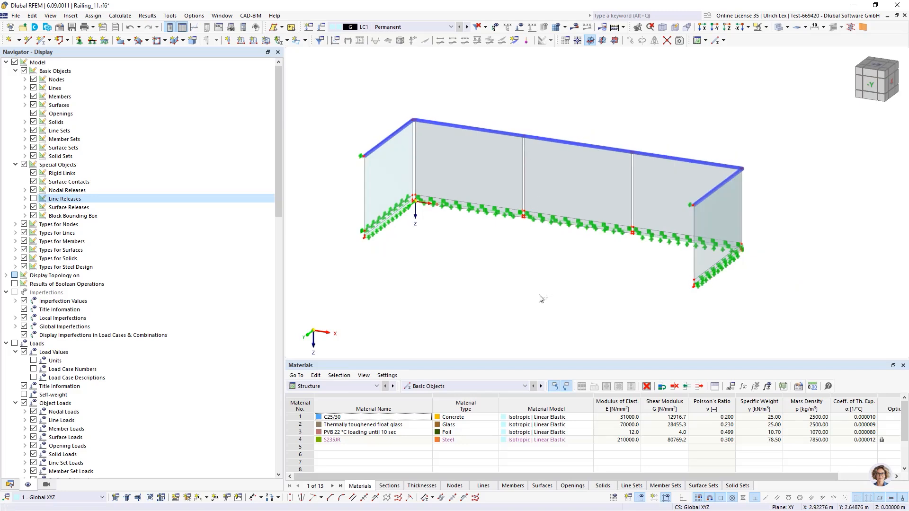
pyautogui.keyDown('ctrl'); pyautogui.moveTo(533, 292); pyautogui.dragTo(526, 289, button='middle'); pyautogui.keyUp('ctrl')
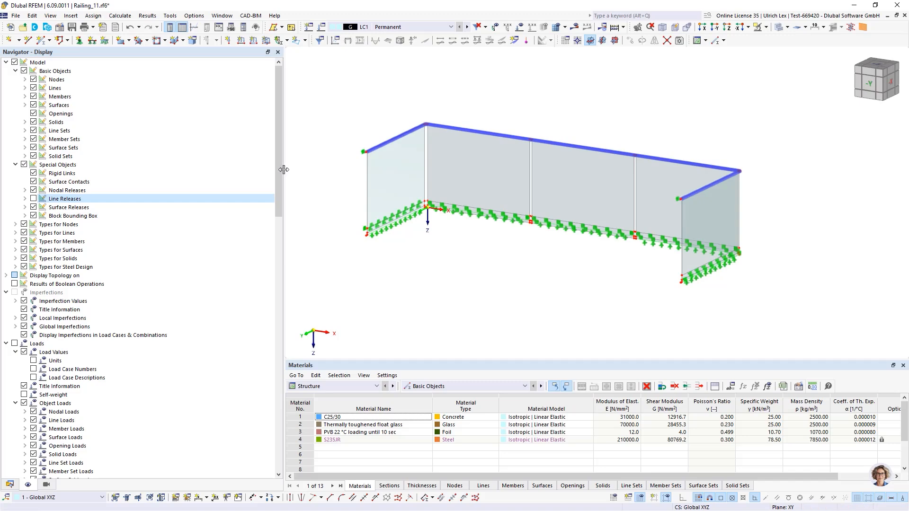
pyautogui.moveTo(282, 171); pyautogui.dragTo(180, 181)
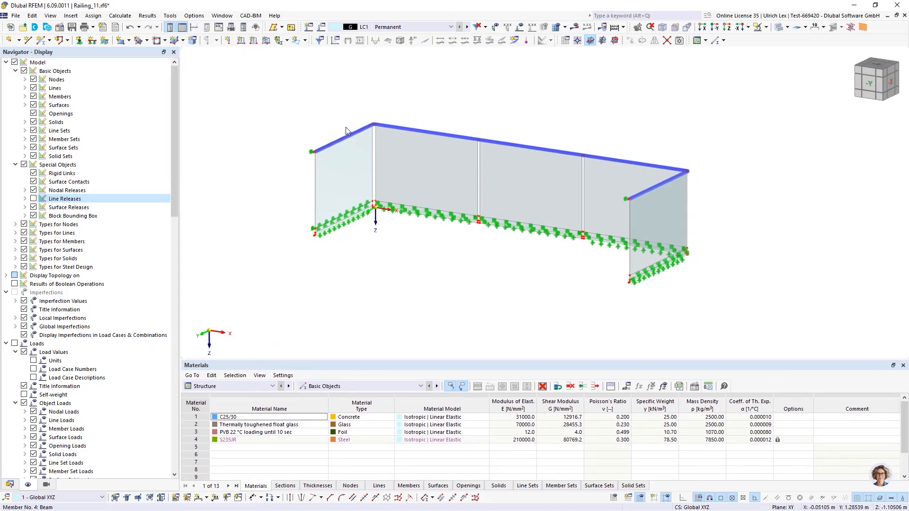
pyautogui.scroll(1, 421, 113)
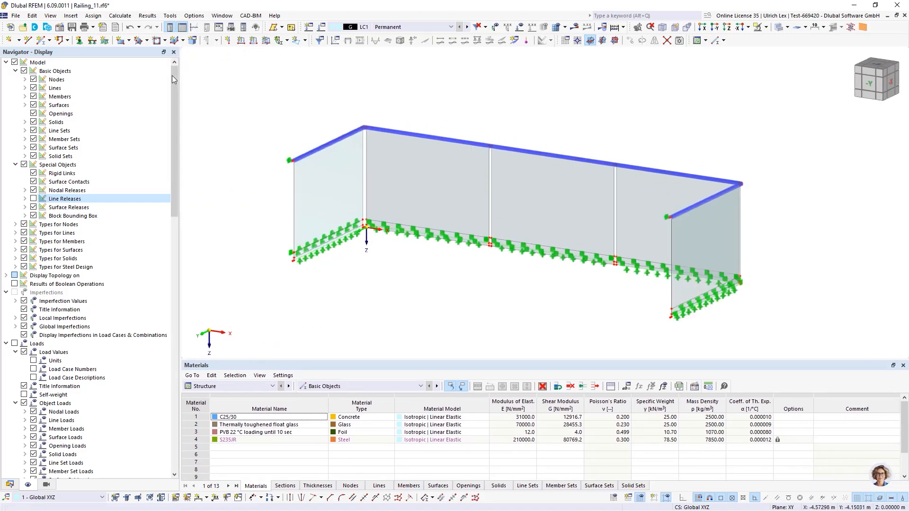
# Change the target length of finite elements in the mesh settings and generate the mesh for the railing
pyautogui.click(128, 18)
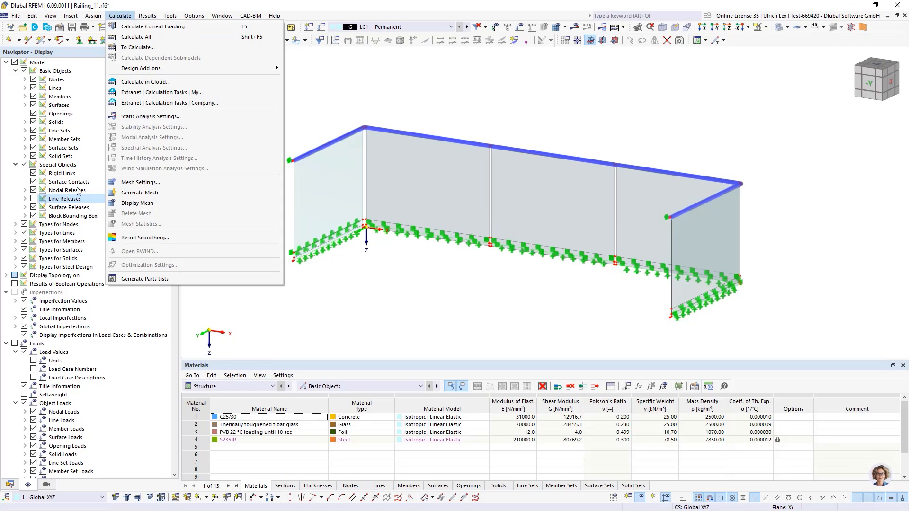
pyautogui.click(169, 183)
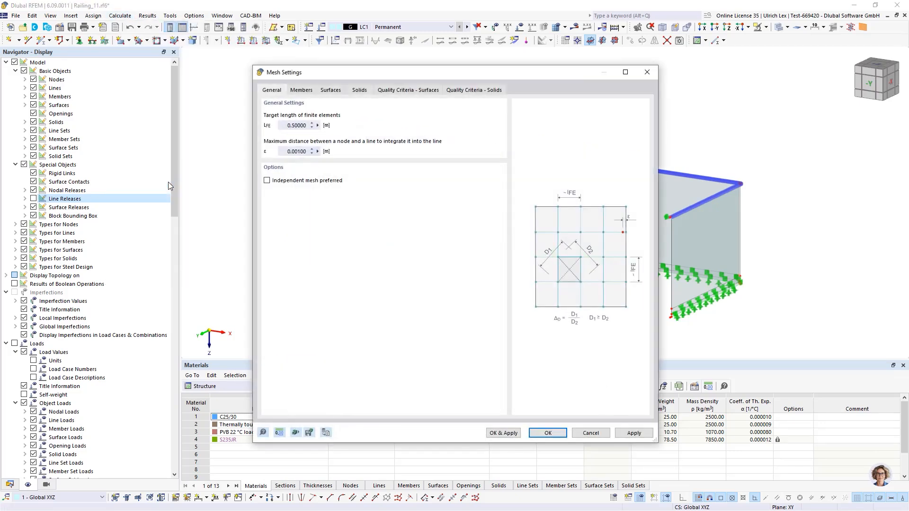
pyautogui.click(292, 125)
pyautogui.click(494, 434)
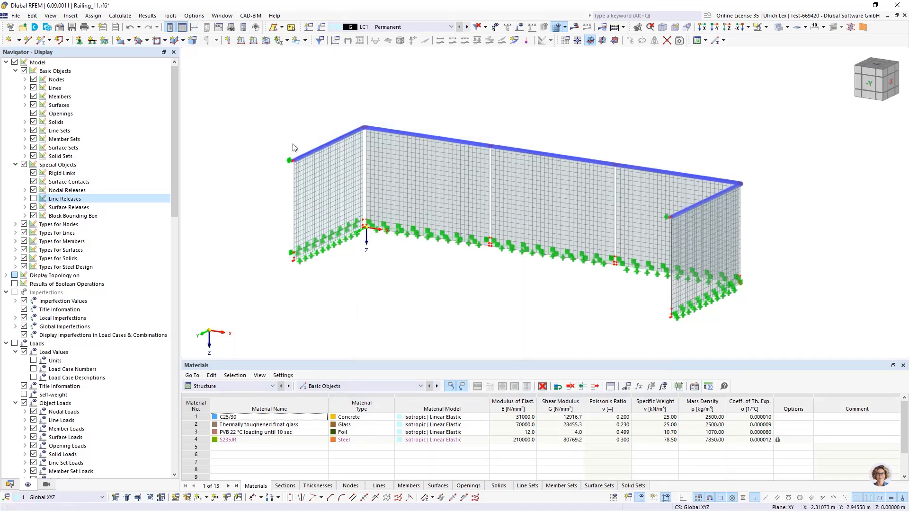
# Select the clamped strip surfaces 2, 3, 5, 6, 8, 9, 11, 12, 14 and 15 along the lower edges of the five panes
pyautogui.scroll(5, 601, 207)
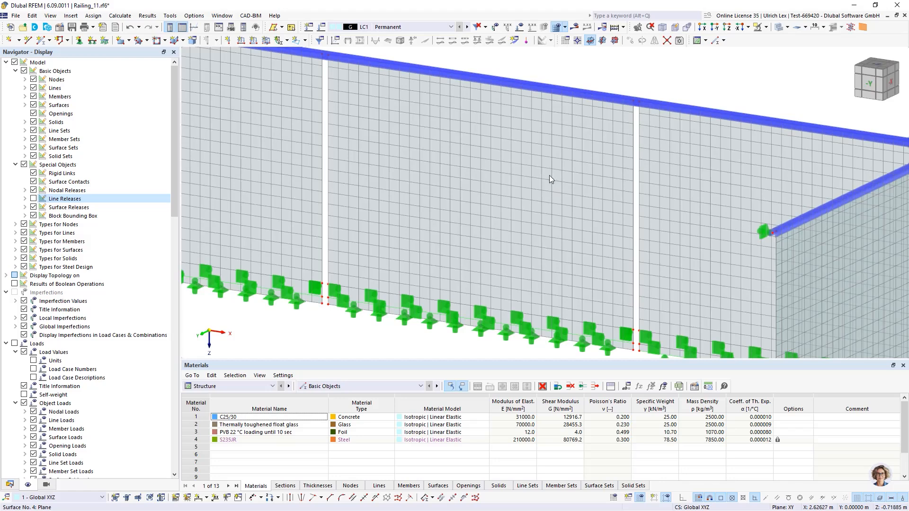
pyautogui.scroll(-5, 547, 170)
pyautogui.scroll(6, 433, 250)
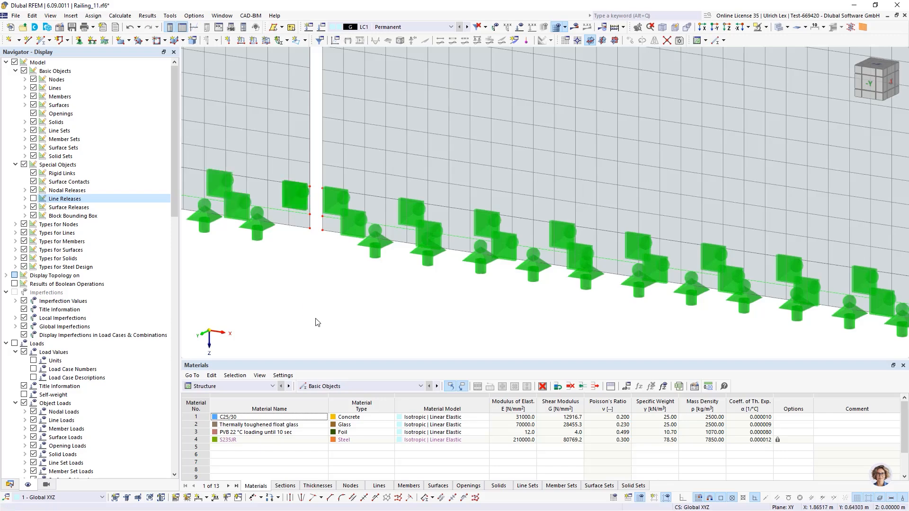
pyautogui.scroll(-6, 568, 286)
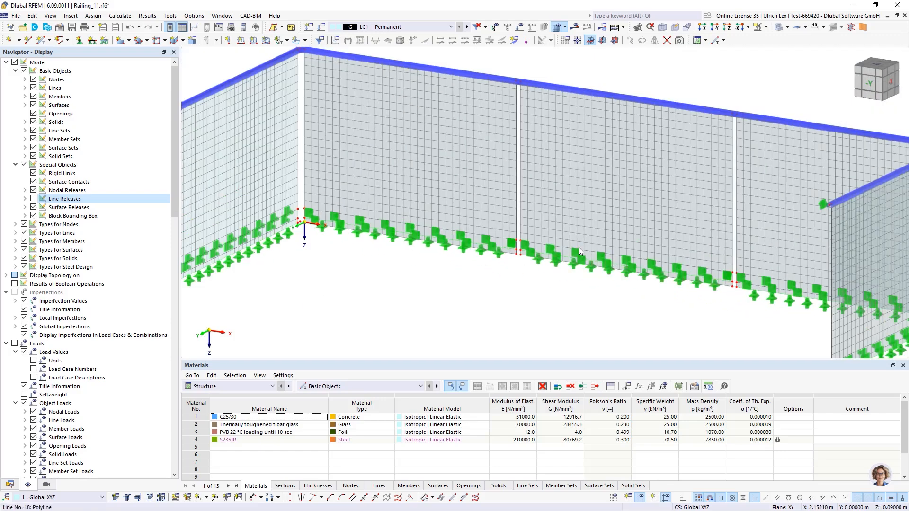
pyautogui.scroll(6, 354, 251)
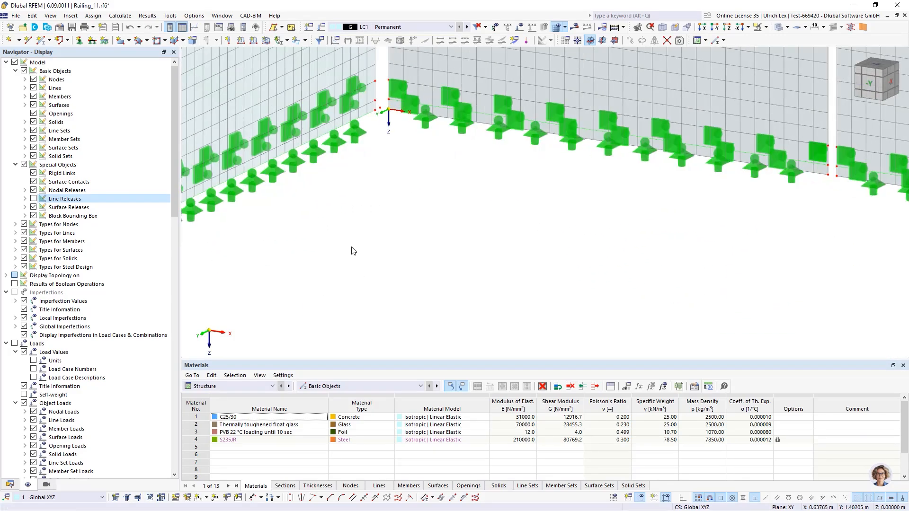
pyautogui.scroll(1, 243, 215)
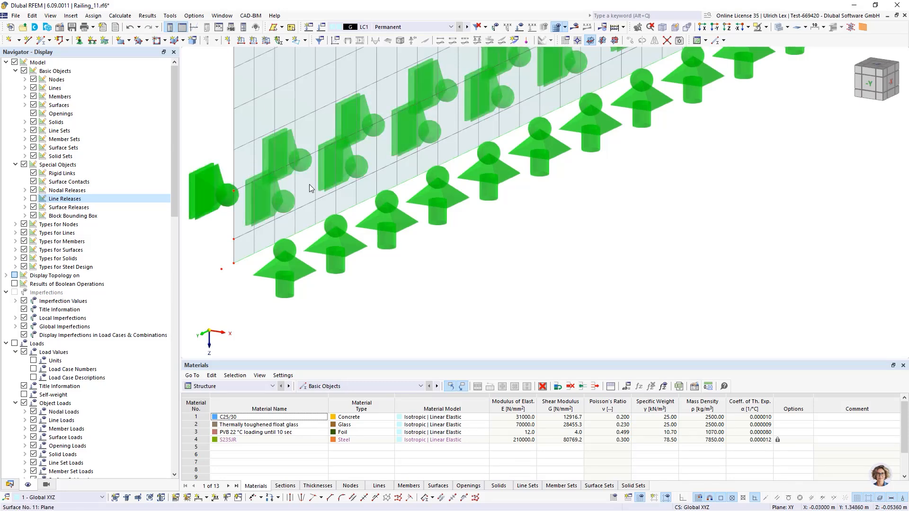
pyautogui.scroll(-3, 204, 189)
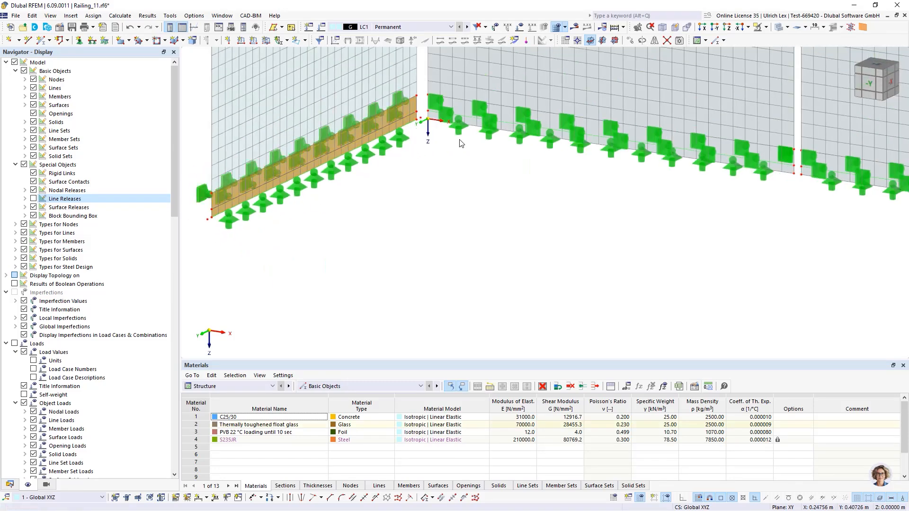
pyautogui.scroll(4, 476, 109)
pyautogui.scroll(-4, 511, 109)
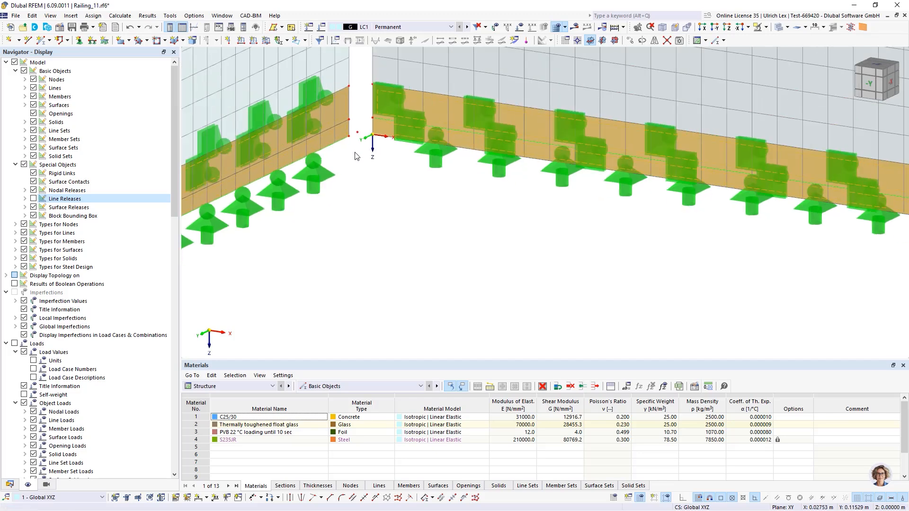
pyautogui.scroll(2, 666, 152)
pyautogui.scroll(-2, 666, 152)
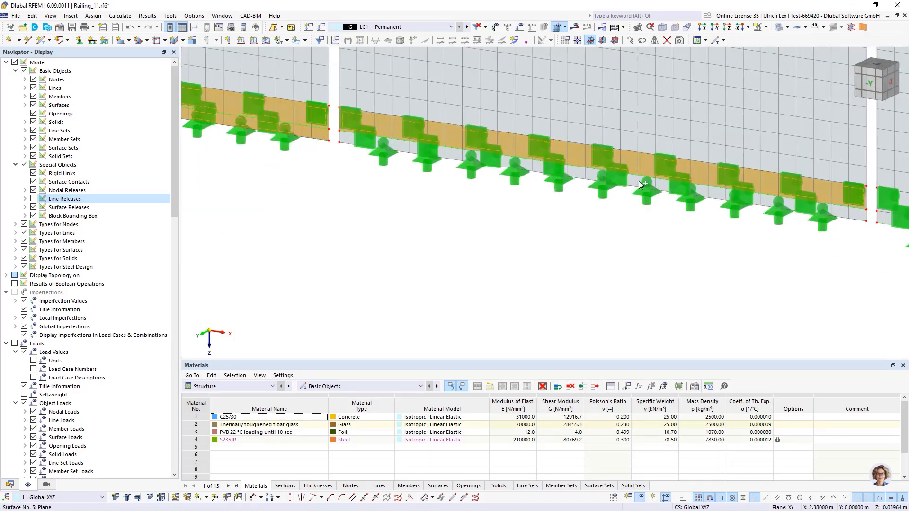
pyautogui.scroll(-2, 744, 194)
pyautogui.scroll(3, 587, 166)
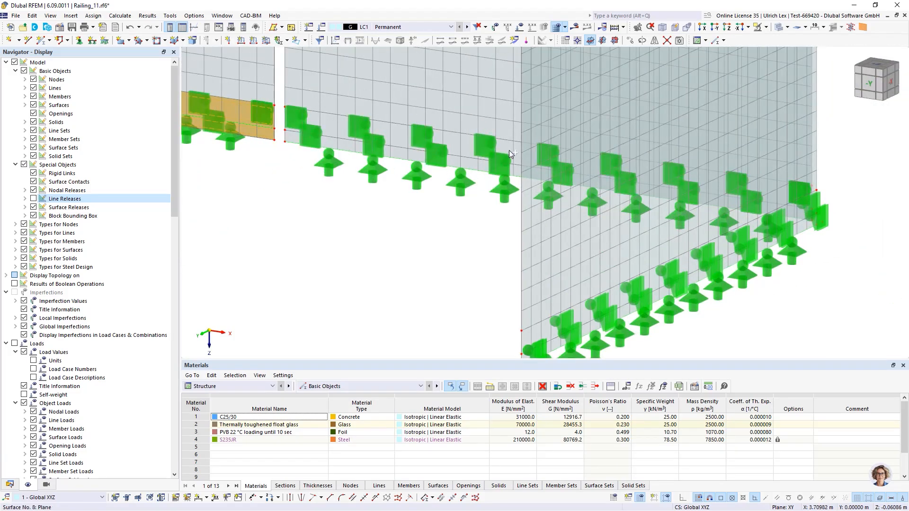
pyautogui.scroll(2, 509, 149)
pyautogui.scroll(-2, 550, 221)
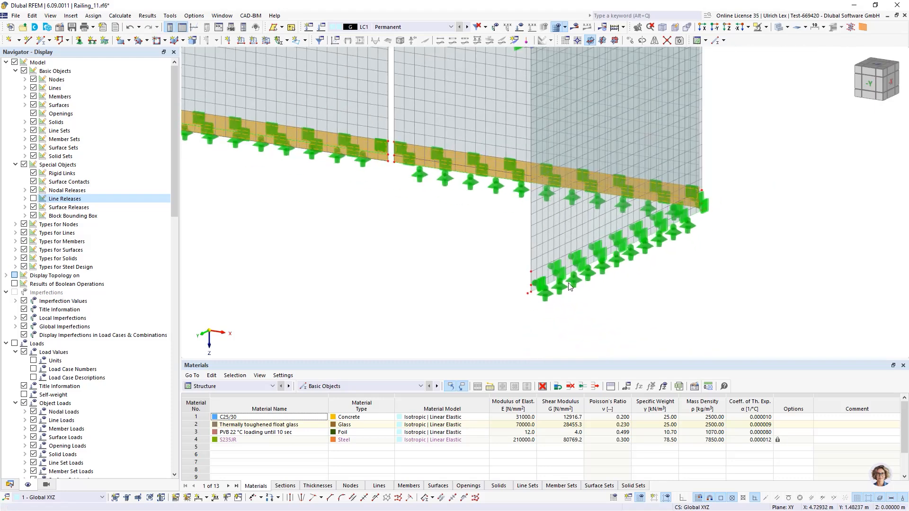
pyautogui.scroll(4, 512, 237)
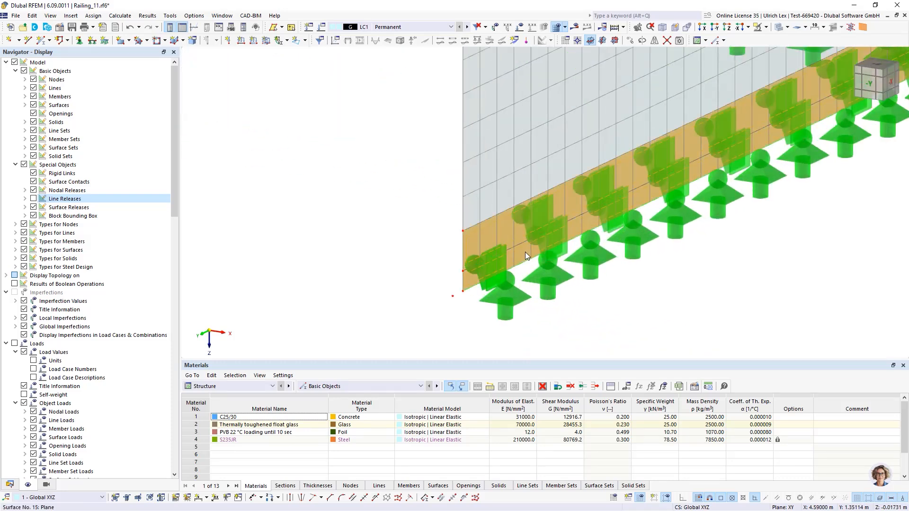
# Assign a new surface mesh refinement with a target FE length of 0.025 m to the selected strip surfaces, accepting deletion of the existing mesh
pyautogui.rightClick(526, 252)
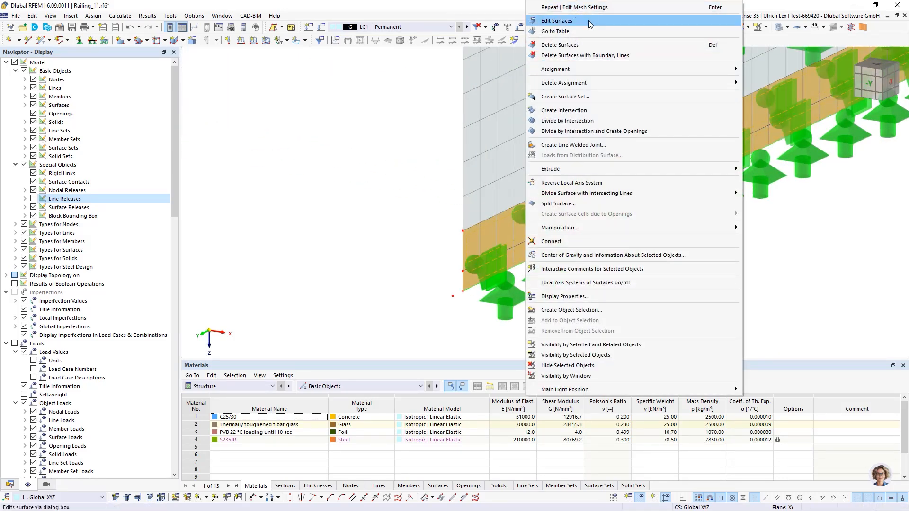
pyautogui.click(557, 21)
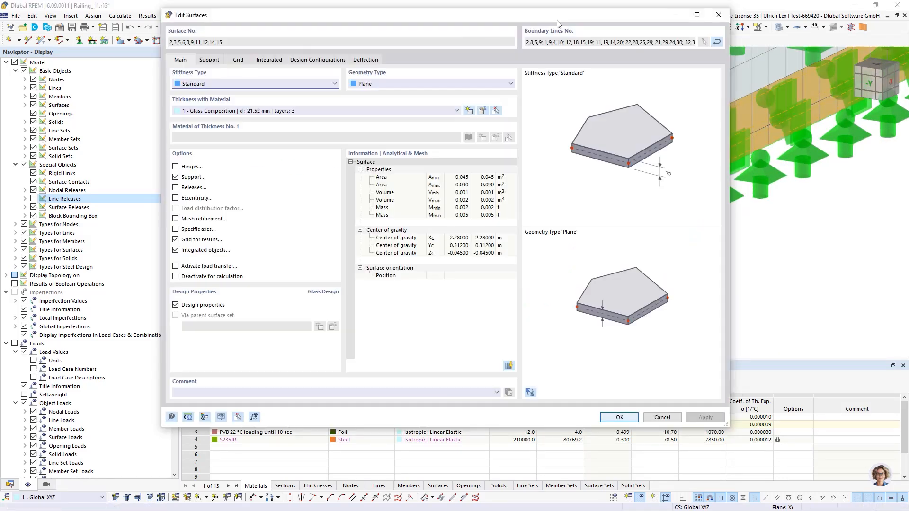
pyautogui.click(175, 220)
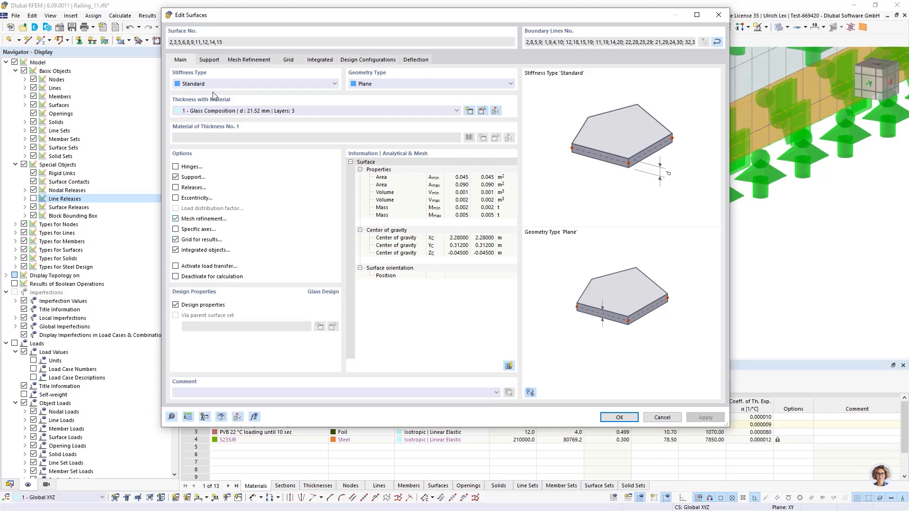
pyautogui.click(240, 61)
pyautogui.click(483, 95)
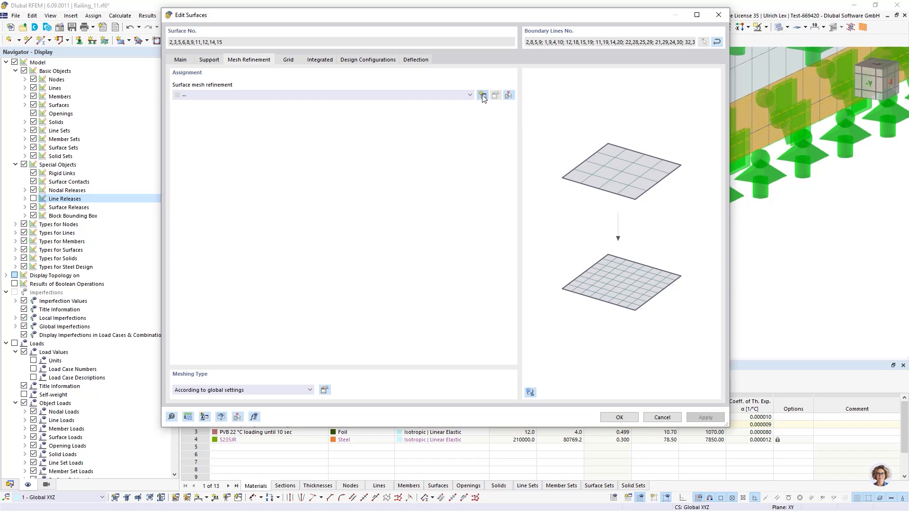
pyautogui.click(326, 139)
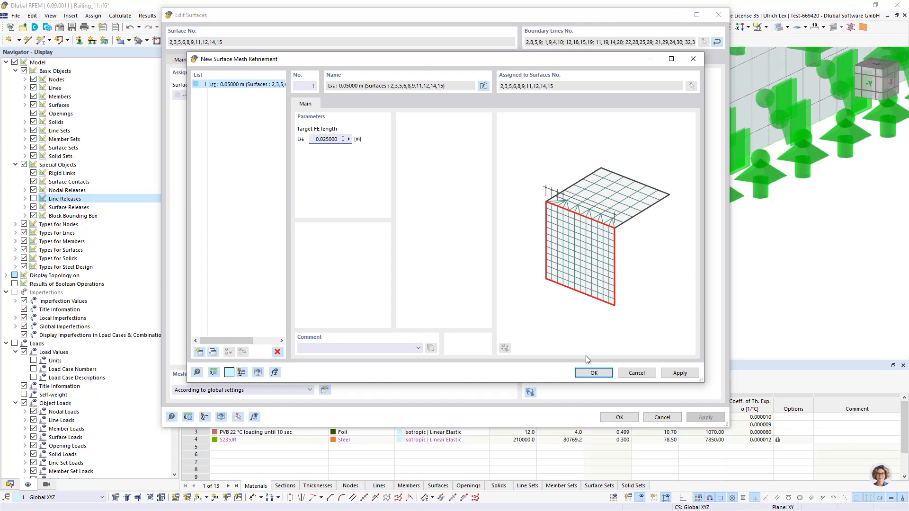
pyautogui.write('2')
pyautogui.click(592, 372)
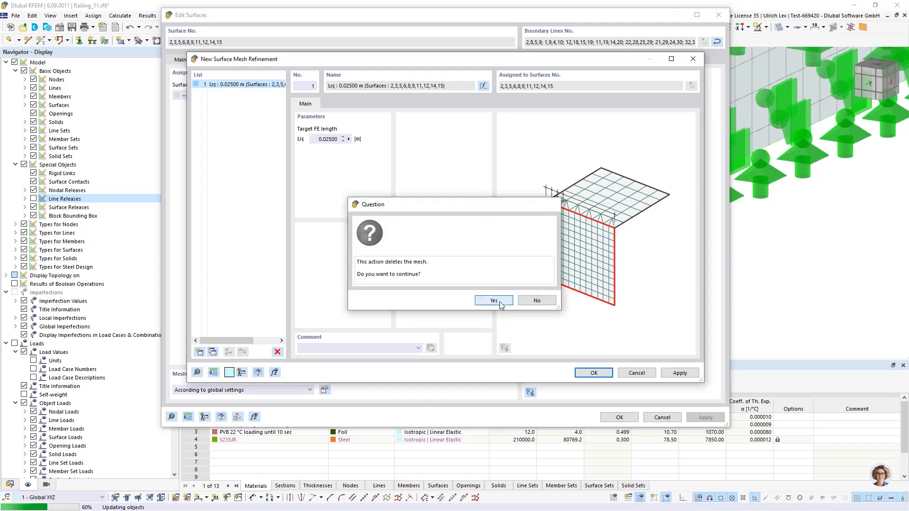
pyautogui.click(495, 301)
pyautogui.click(619, 417)
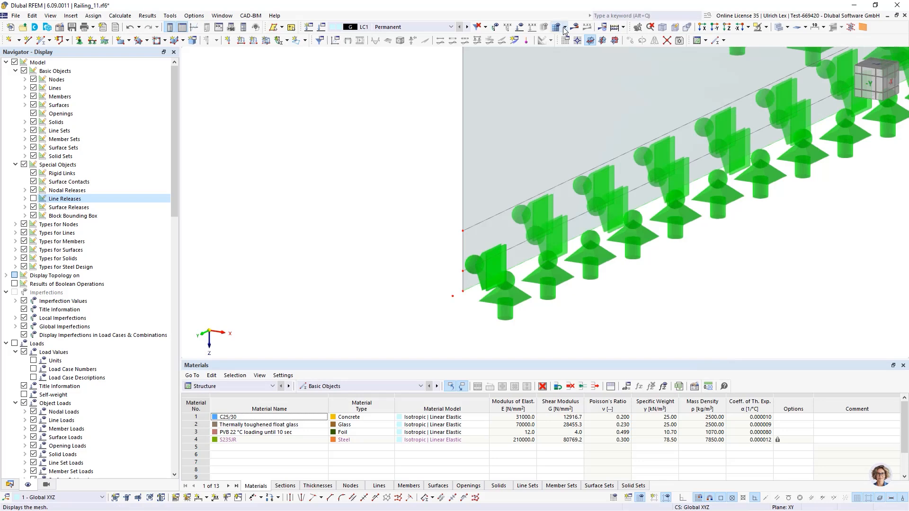
# Regenerate the finite element mesh of the railing with the refined lower strips
pyautogui.click(565, 27)
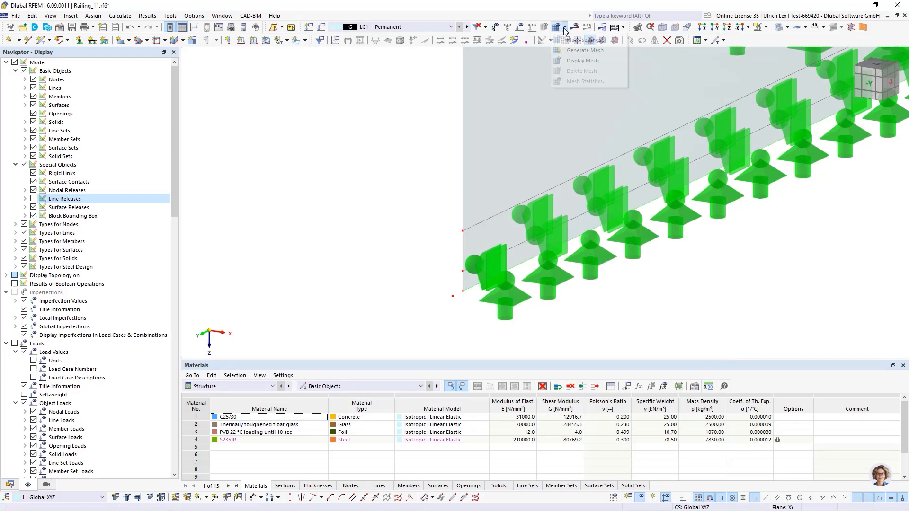
pyautogui.click(573, 50)
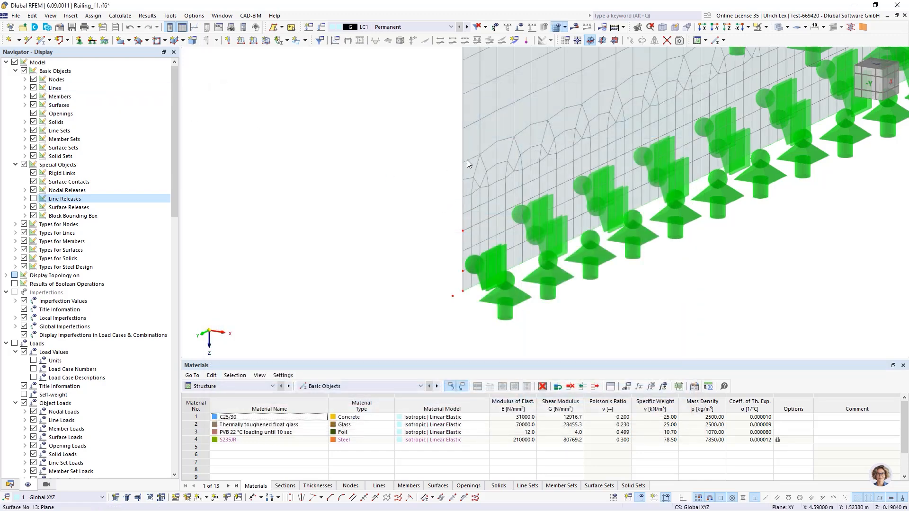
pyautogui.scroll(-8, 502, 225)
pyautogui.scroll(-3, 575, 216)
pyautogui.scroll(1, 360, 173)
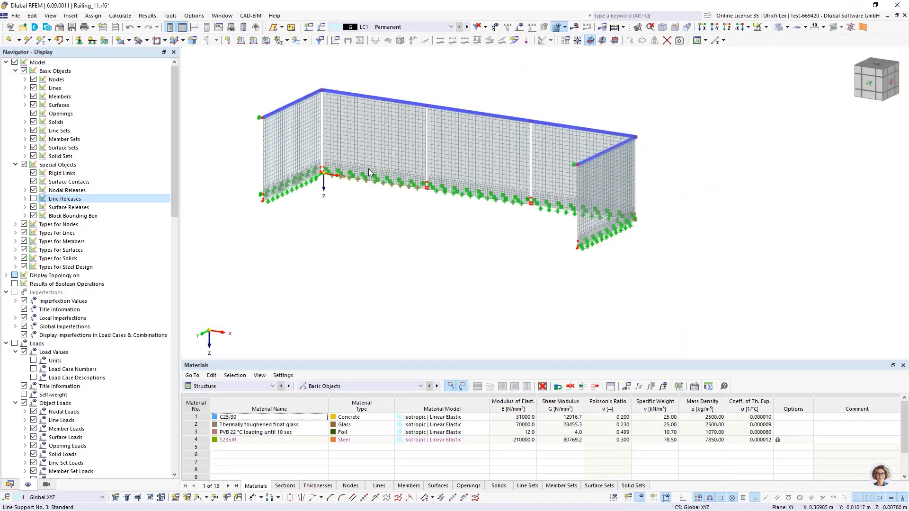
# Examine the refined finite element mesh along the clamped lower strips of the glass panes
pyautogui.scroll(5, 368, 169)
pyautogui.scroll(2, 307, 160)
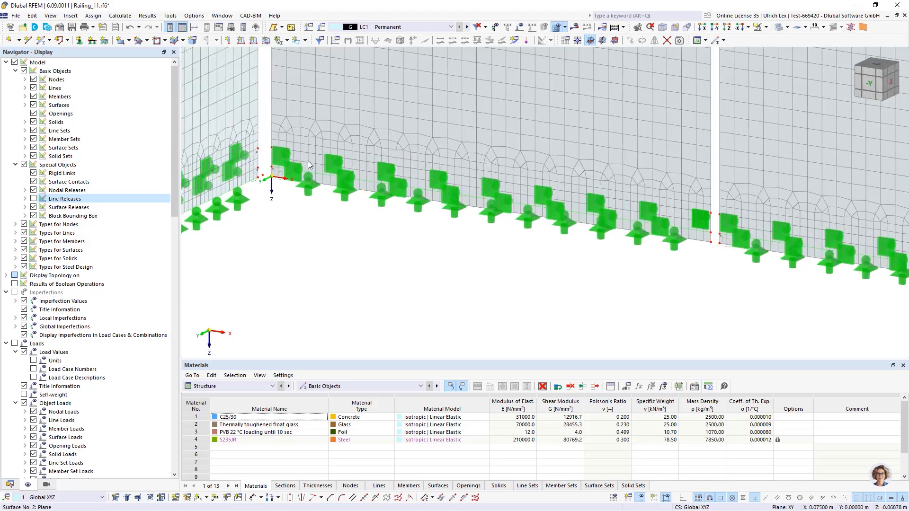
pyautogui.scroll(-3, 454, 198)
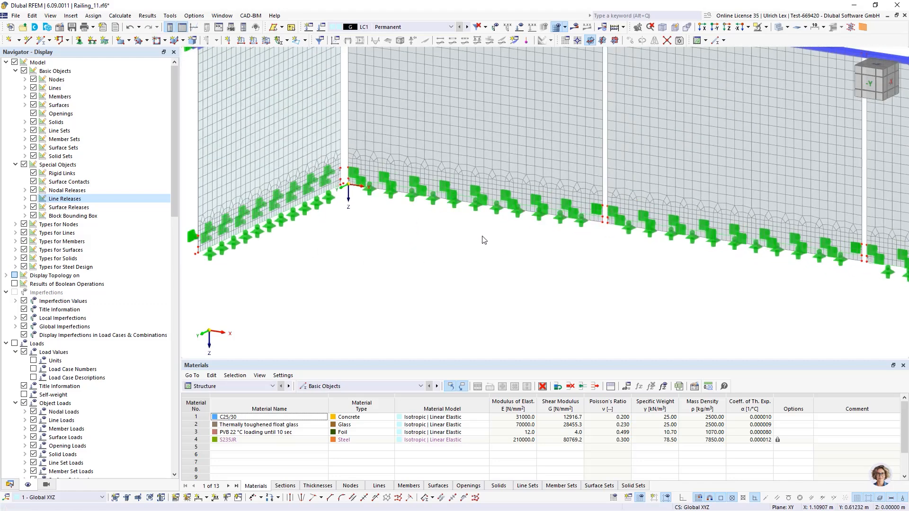
pyautogui.scroll(-3, 400, 276)
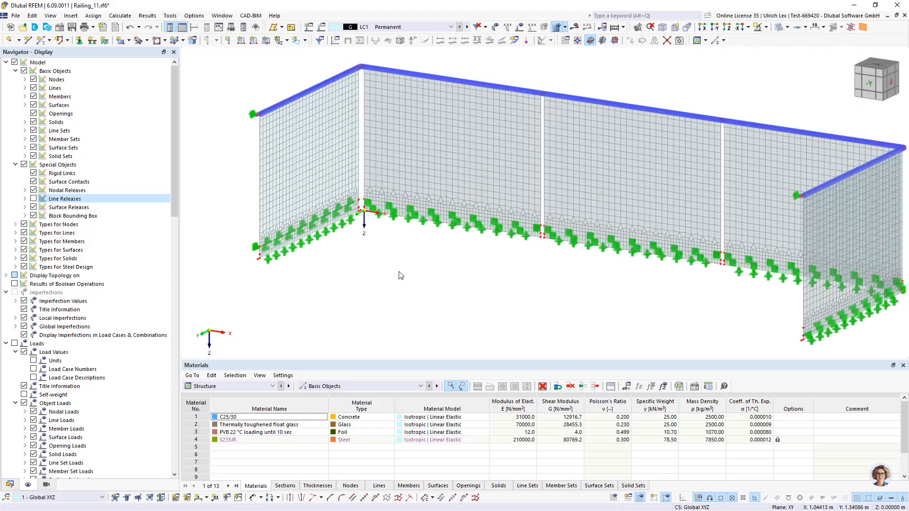
pyautogui.scroll(-2, 204, 165)
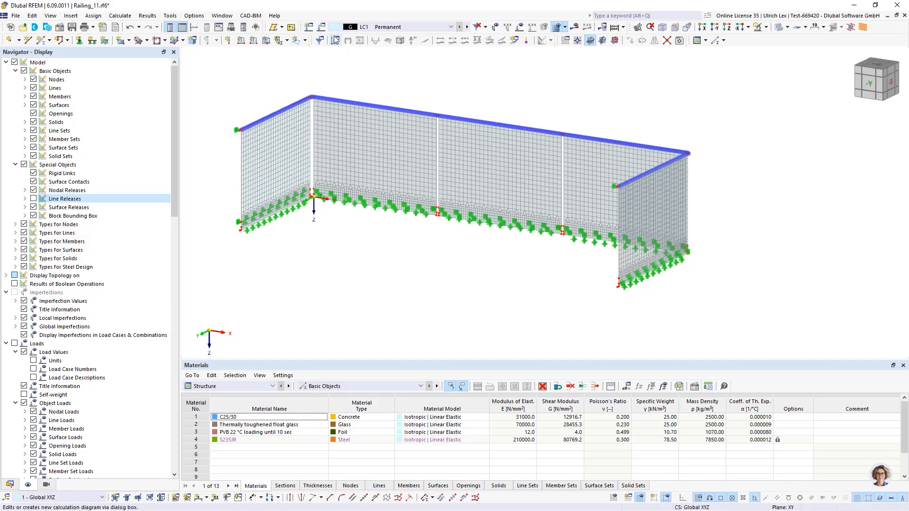
# Create load case LC2 with the action category "Imposed loads - category A: domestic, residential areas"
pyautogui.click(321, 27)
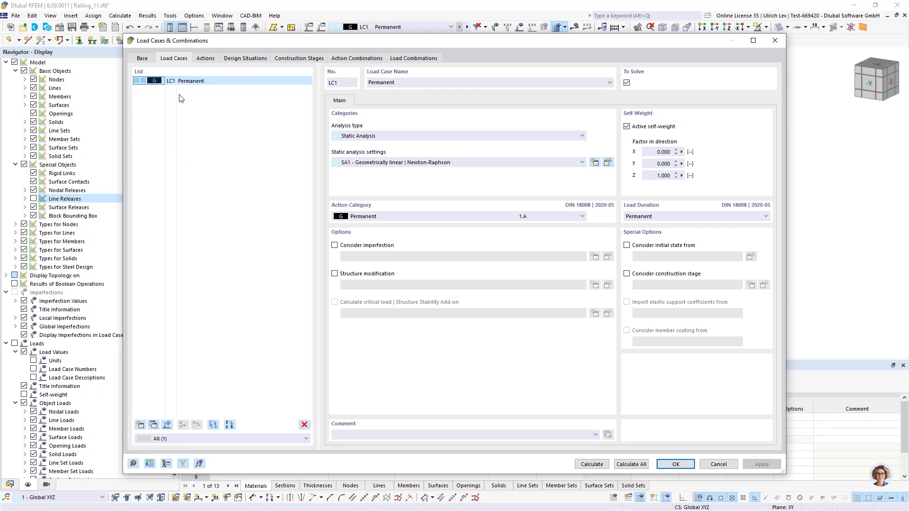
pyautogui.moveTo(563, 43); pyautogui.dragTo(551, 169)
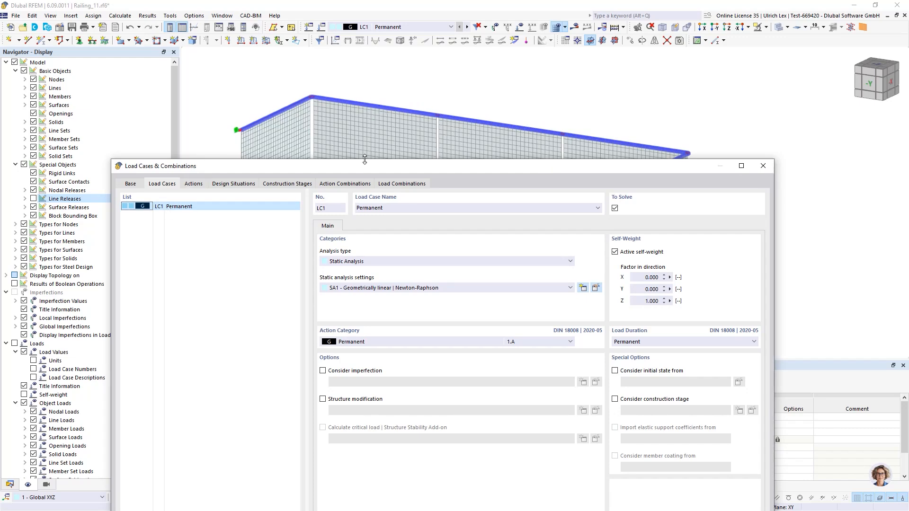
pyautogui.moveTo(366, 166); pyautogui.dragTo(430, 56)
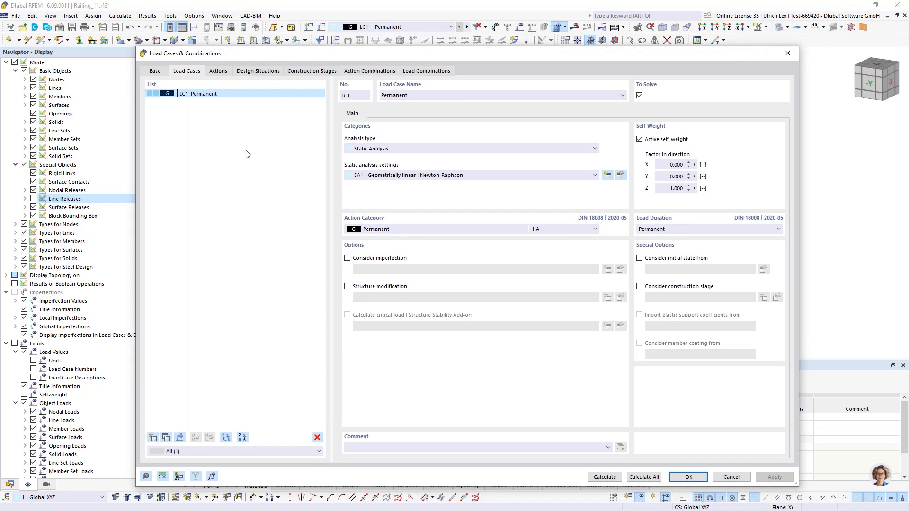
pyautogui.click(152, 437)
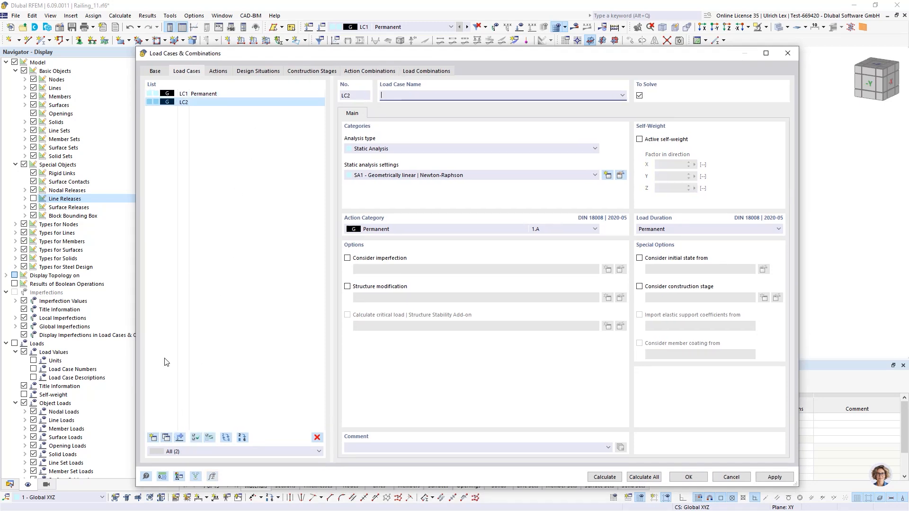
pyautogui.click(434, 229)
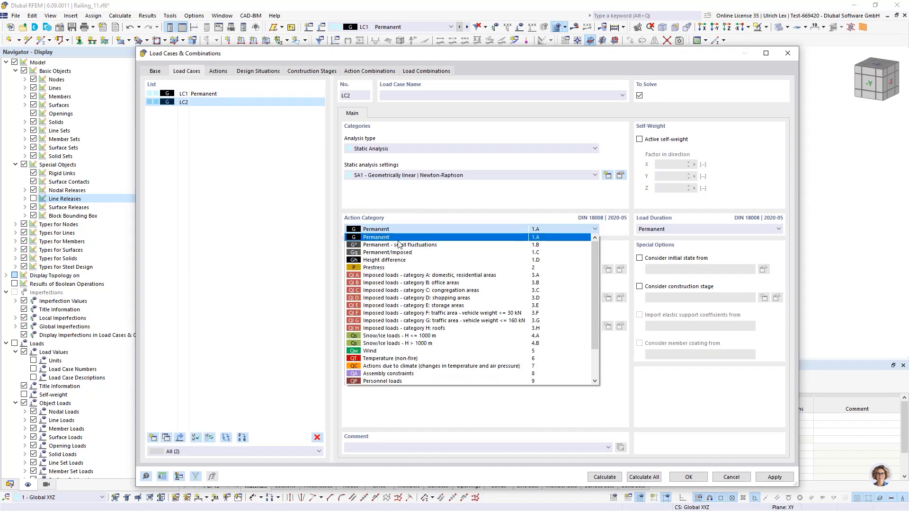
pyautogui.click(392, 276)
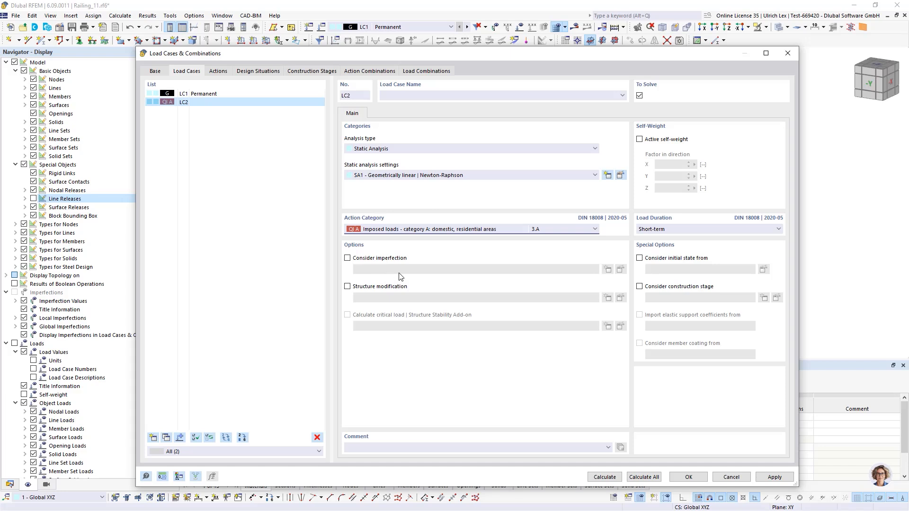
# Check the load case classification standard, keep LC2's load duration at Short-term, and accept the load case settings
pyautogui.click(159, 72)
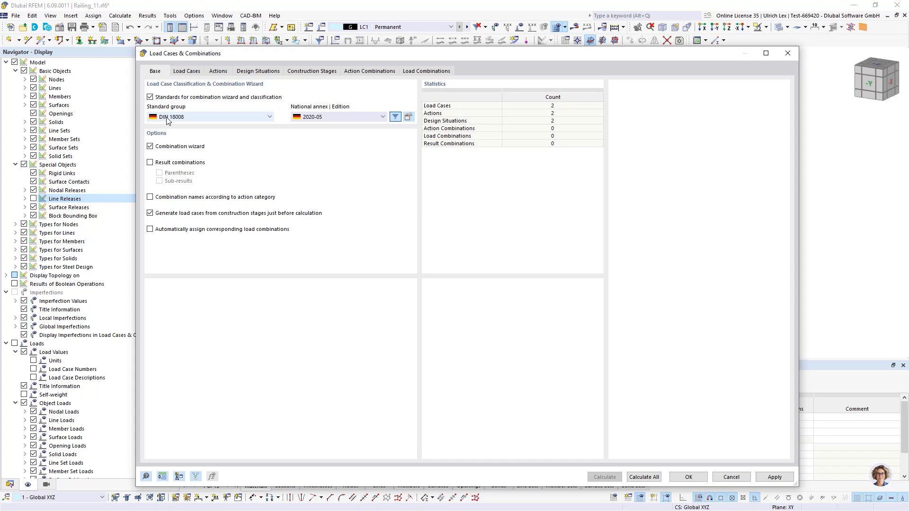
pyautogui.click(179, 72)
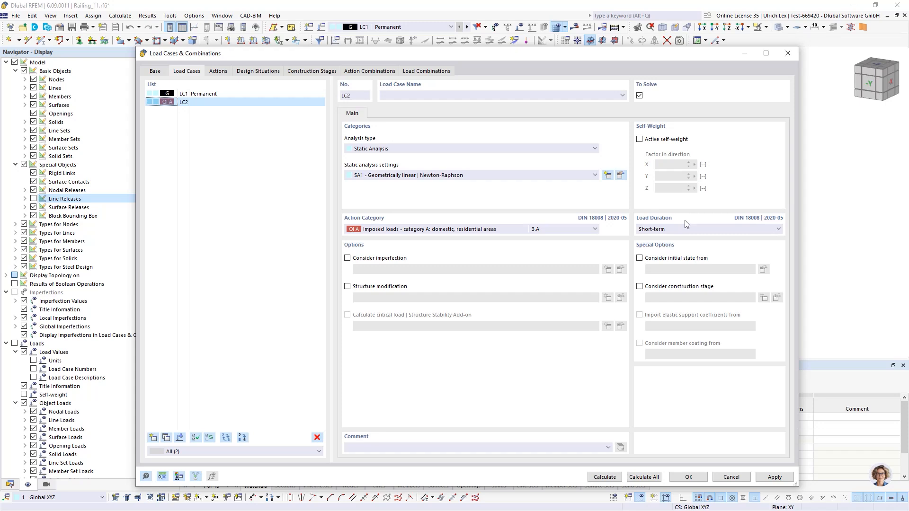
pyautogui.click(718, 231)
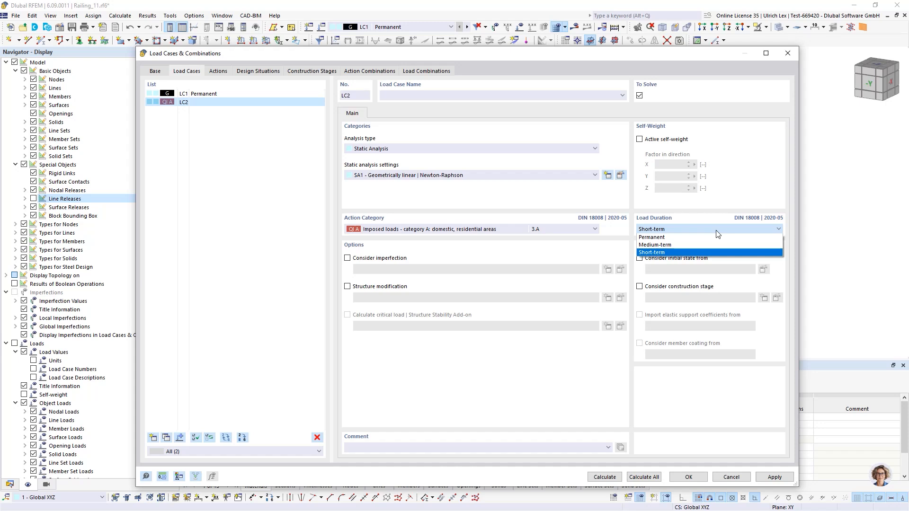
pyautogui.click(717, 229)
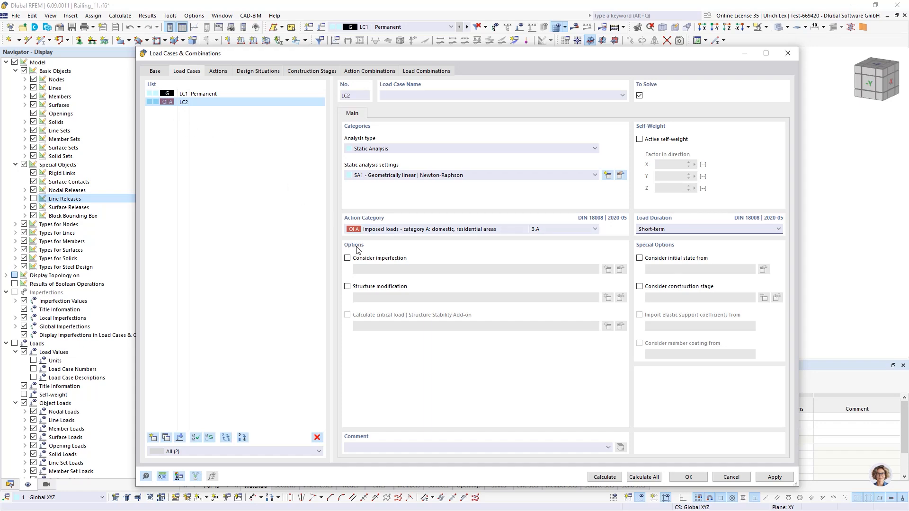
pyautogui.click(687, 477)
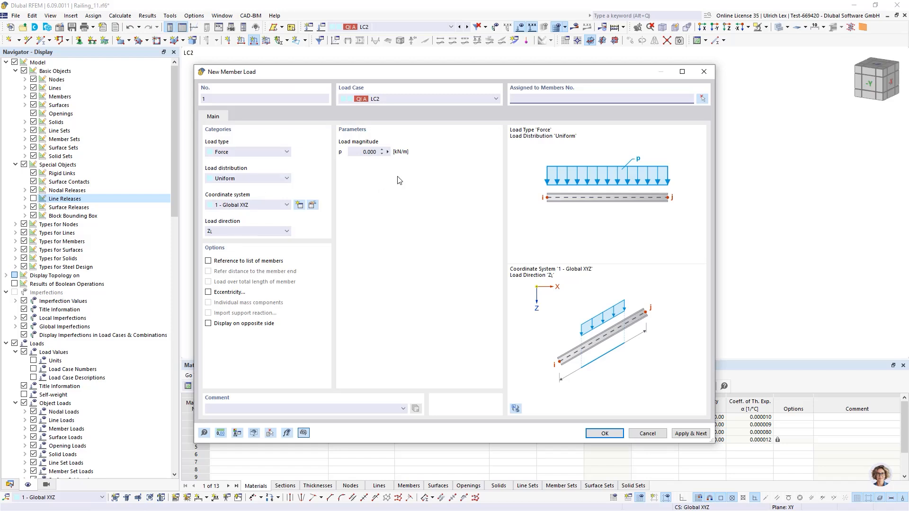
# Set up a uniform member load of 0.5 kN/m in LC2 and pick handrail members 8 and 1 for it
pyautogui.click(360, 152)
pyautogui.click(702, 99)
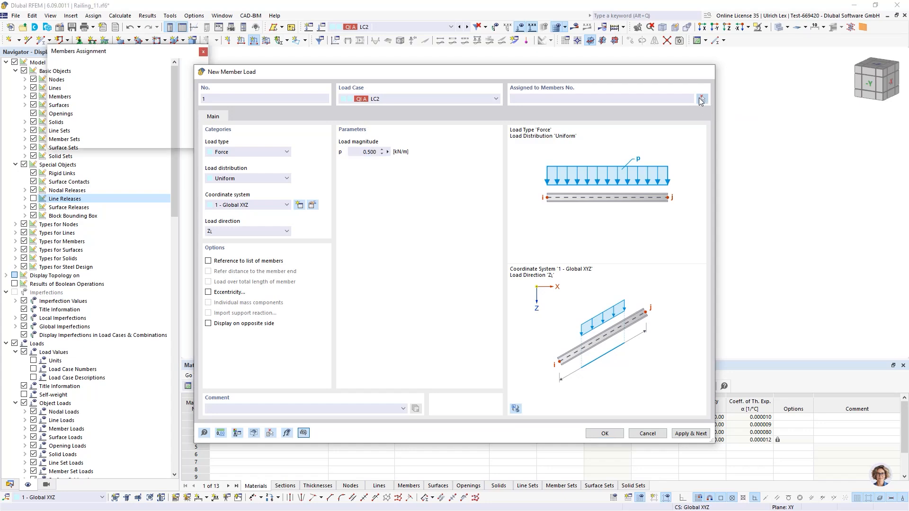
pyautogui.scroll(5, 308, 91)
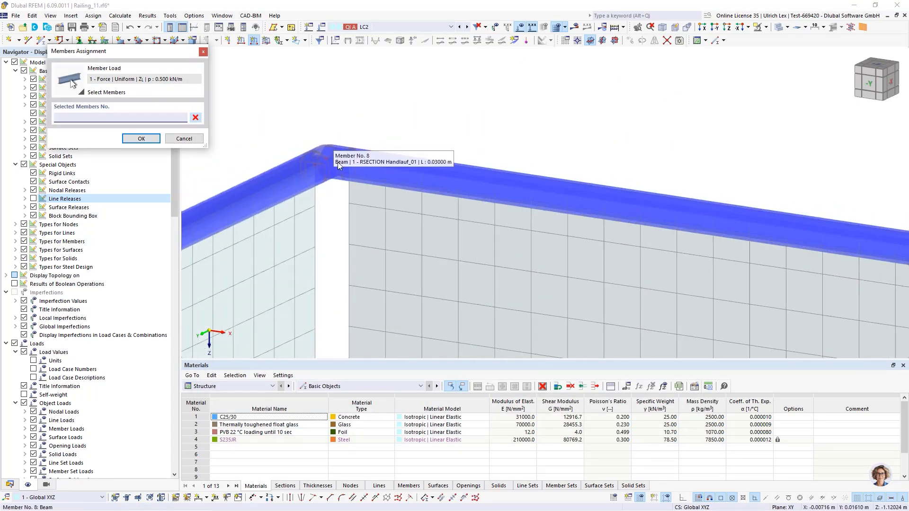
pyautogui.click(338, 164)
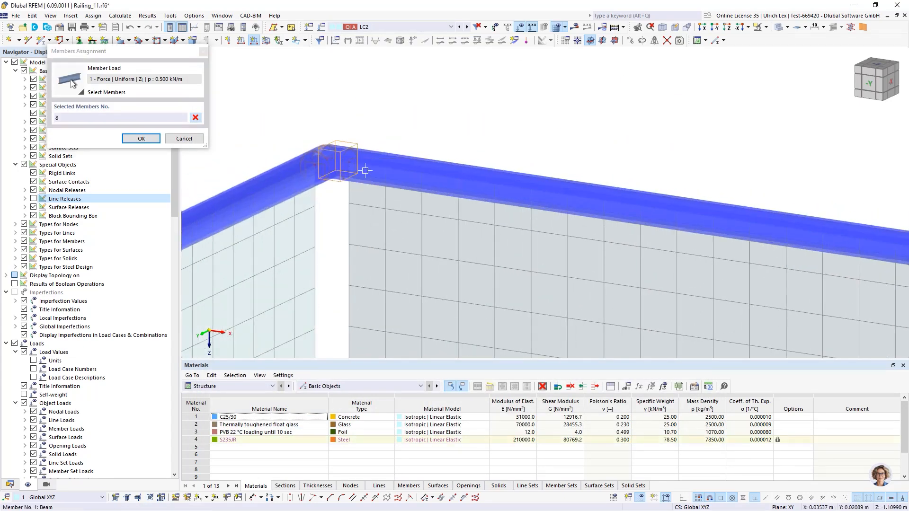
pyautogui.click(365, 170)
pyautogui.scroll(-5, 327, 83)
# Add members 9, 2, 10 and 3 along the long side of the handrail to the load assignment
pyautogui.scroll(5, 647, 148)
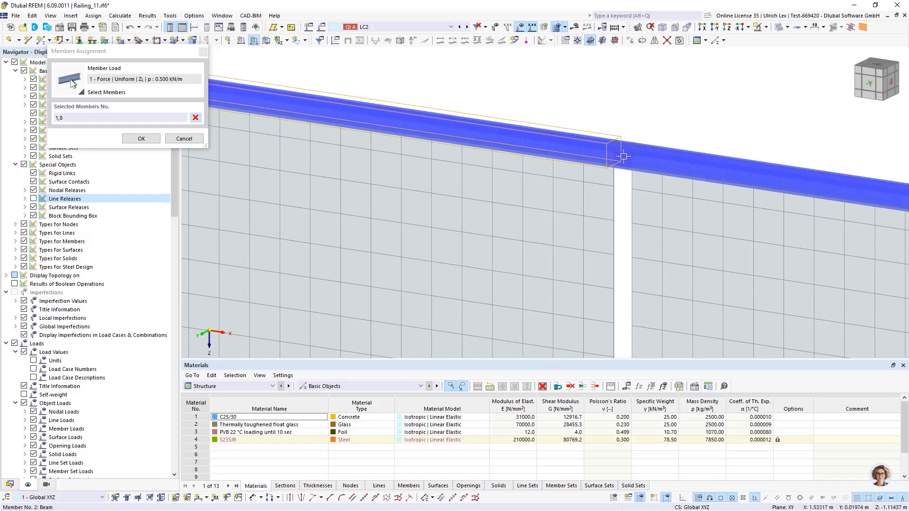
pyautogui.click(621, 153)
pyautogui.click(644, 158)
pyautogui.scroll(-5, 596, 93)
pyautogui.scroll(5, 559, 134)
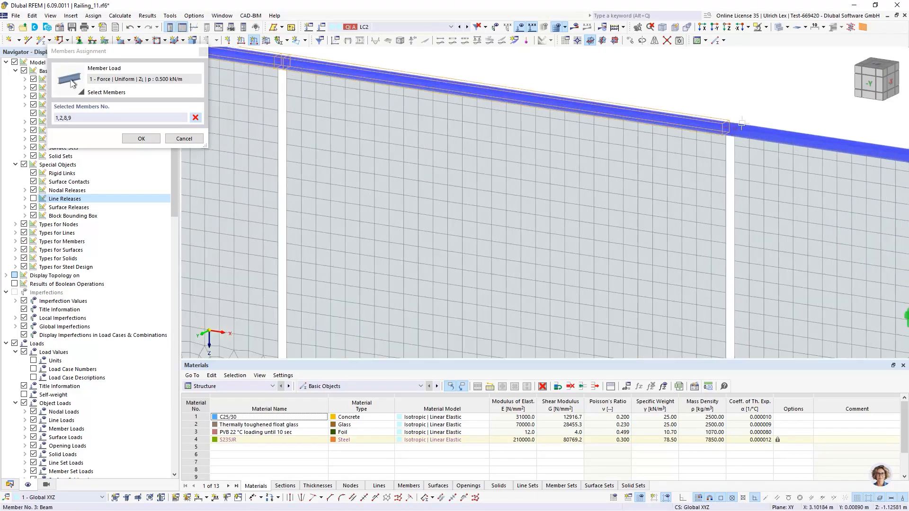
pyautogui.click(716, 126)
pyautogui.click(745, 130)
# Add short handrail member 11 at the far corner, leaving out member 12, and confirm the assignment to members 1-3 and 8-11
pyautogui.scroll(-5, 569, 105)
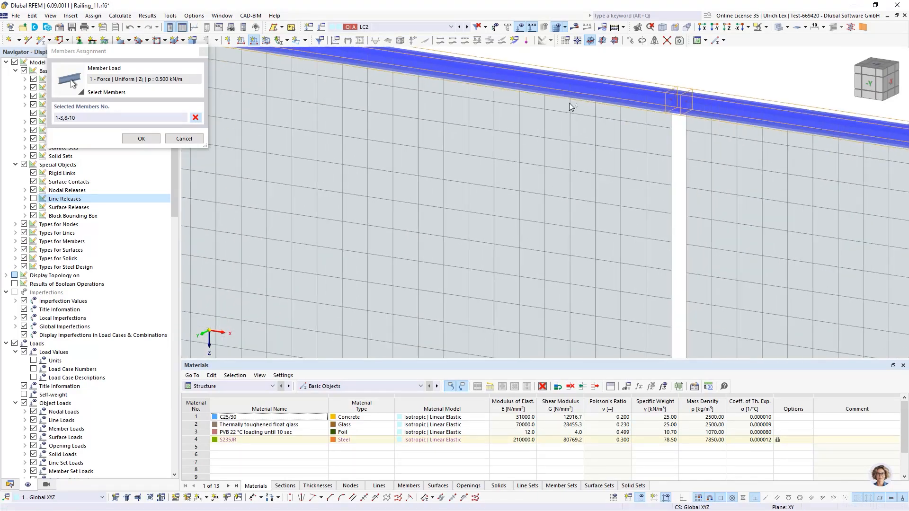
pyautogui.scroll(4, 676, 111)
pyautogui.scroll(2, 672, 176)
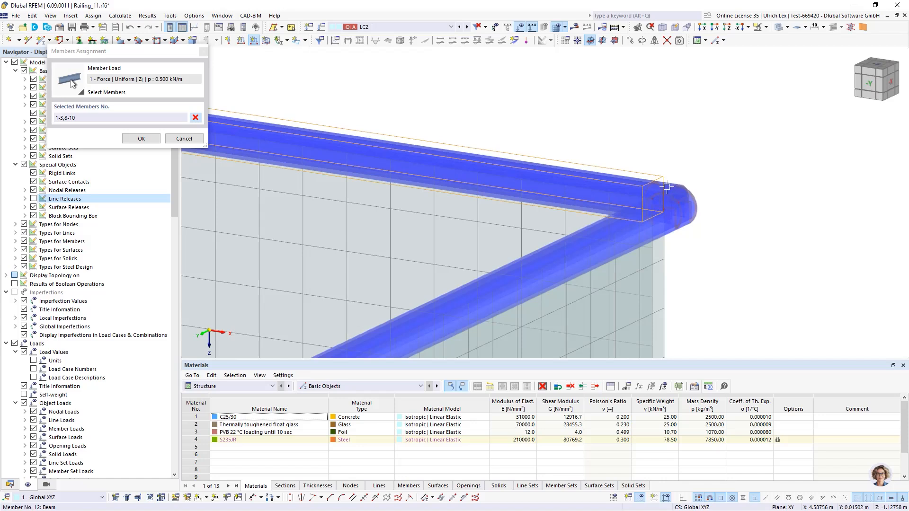
pyautogui.click(669, 187)
pyautogui.scroll(2, 705, 202)
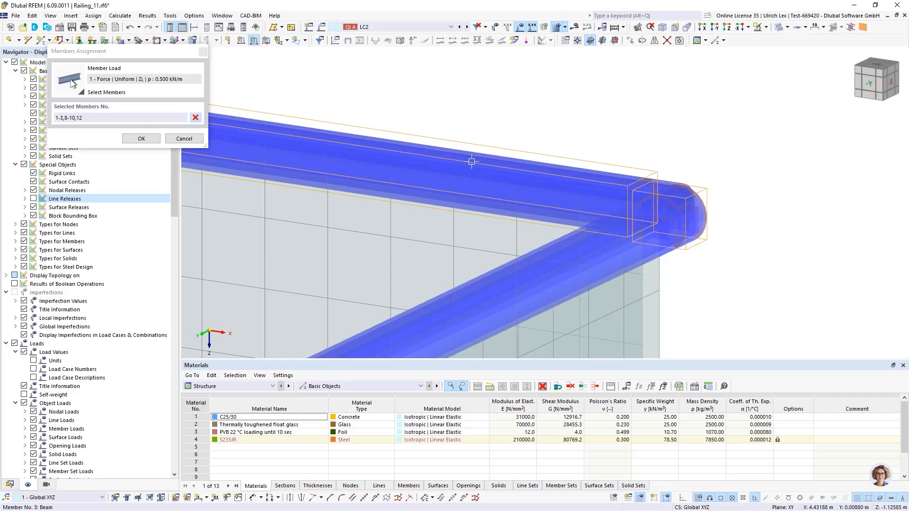
pyautogui.click(694, 195)
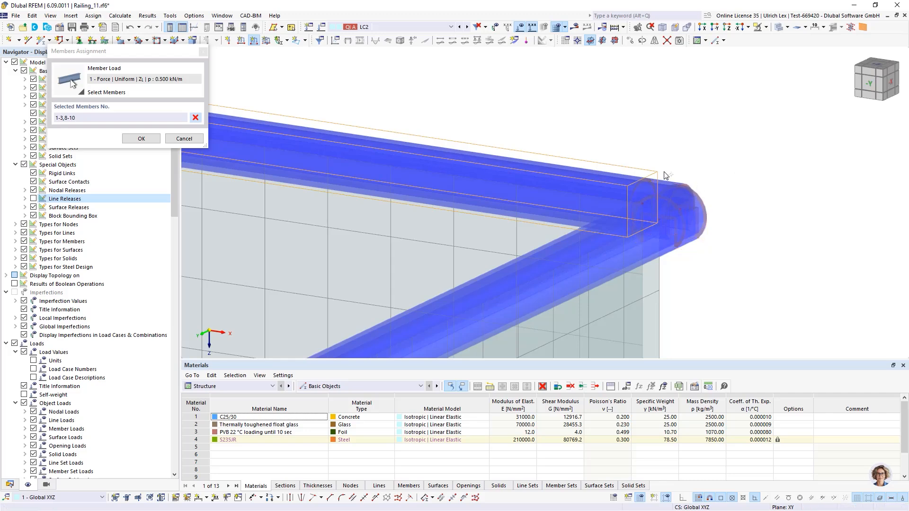
pyautogui.click(658, 181)
pyautogui.scroll(-3, 767, 153)
pyautogui.scroll(-3, 741, 128)
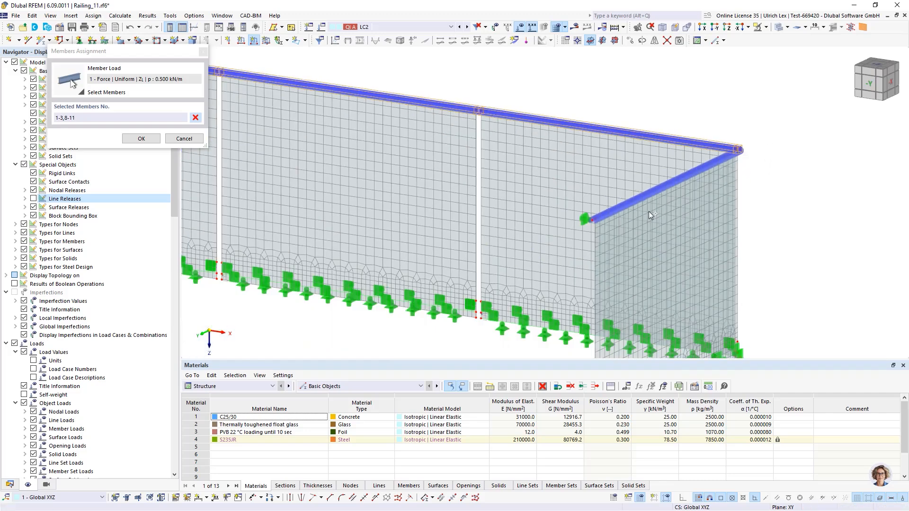
pyautogui.scroll(-4, 668, 220)
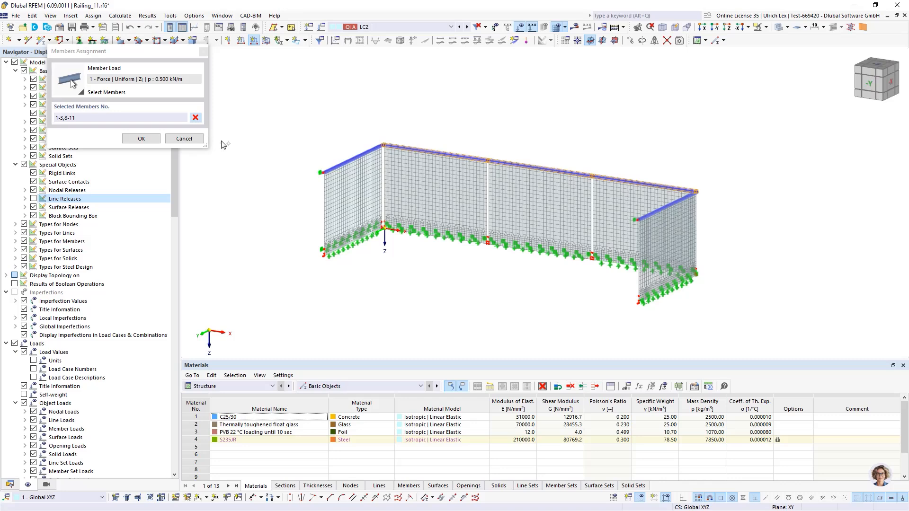
pyautogui.click(145, 139)
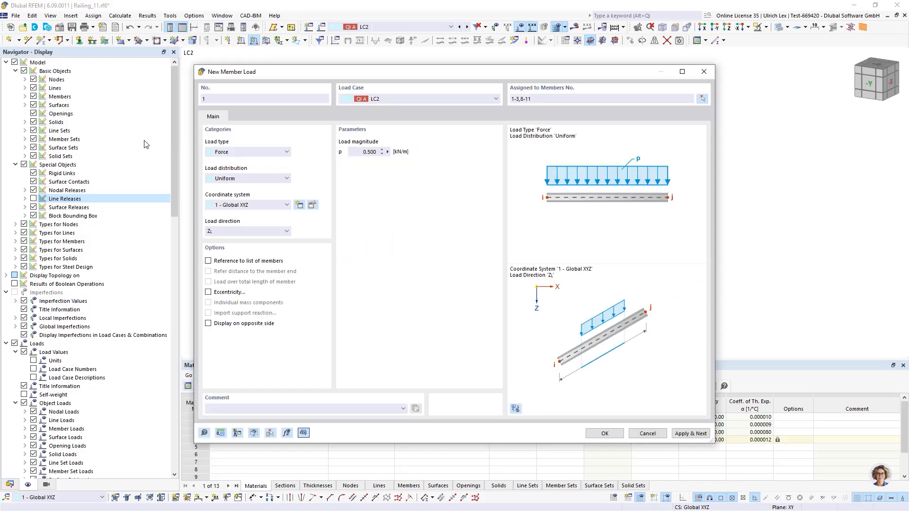
# Set the member load magnitude to -0.5 kN/m in the global Y direction on true length and create the load
pyautogui.click(359, 152)
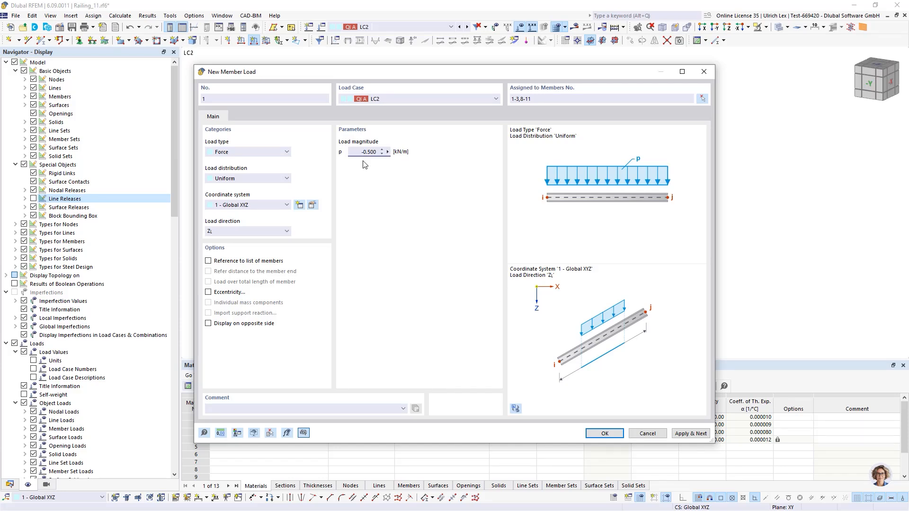
pyautogui.click(260, 231)
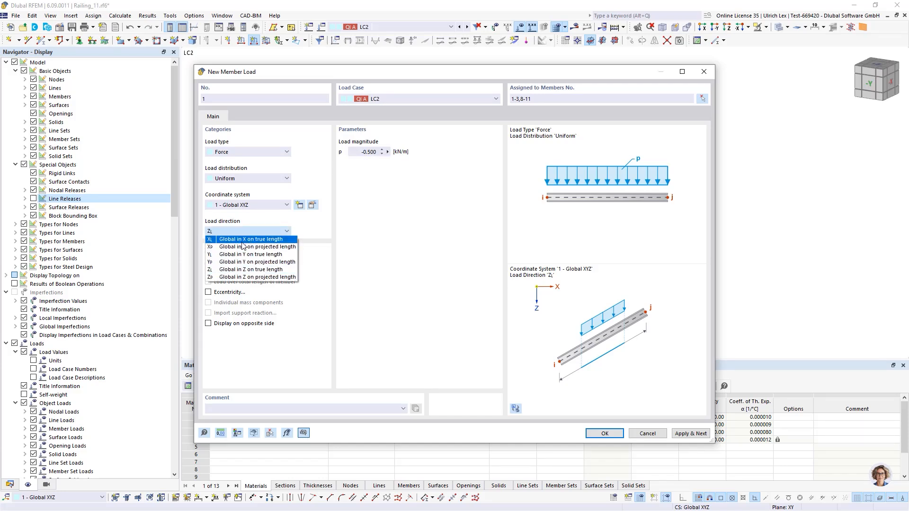
pyautogui.click(215, 256)
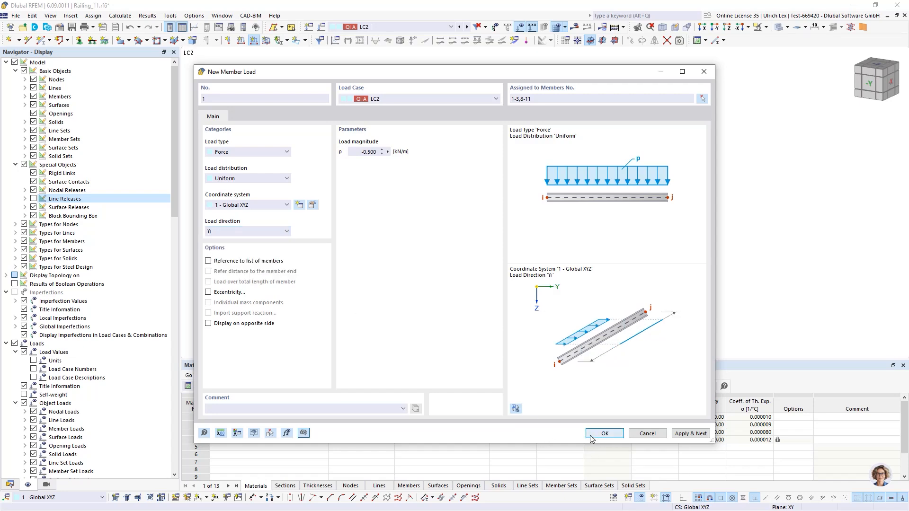
pyautogui.press('Return')
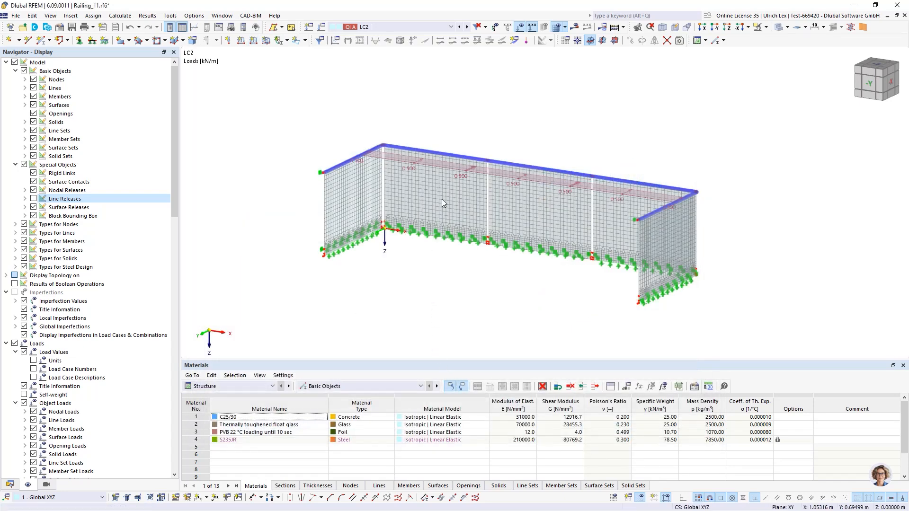
# Review the horizontal handrail load on the model and save the railing file
pyautogui.keyDown('ctrl'); pyautogui.moveTo(485, 301); pyautogui.dragTo(513, 308, button='middle'); pyautogui.keyUp('ctrl')
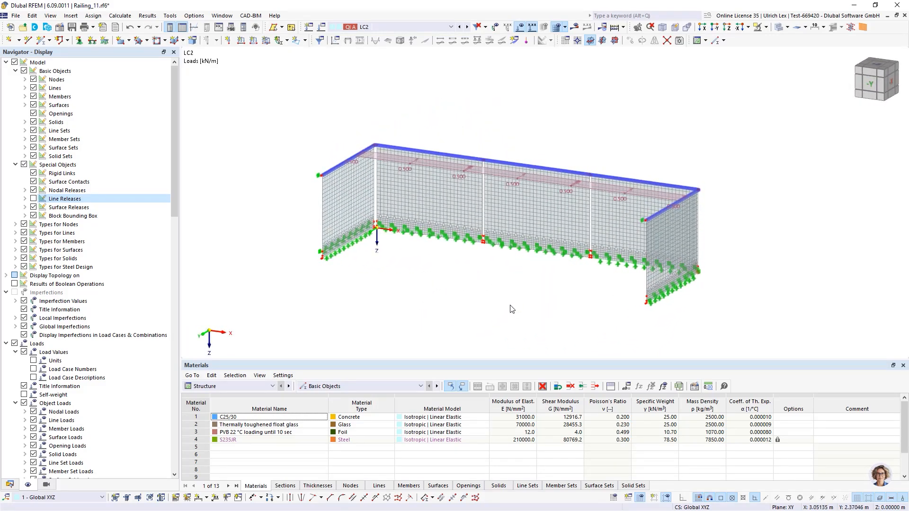
pyautogui.scroll(3, 722, 291)
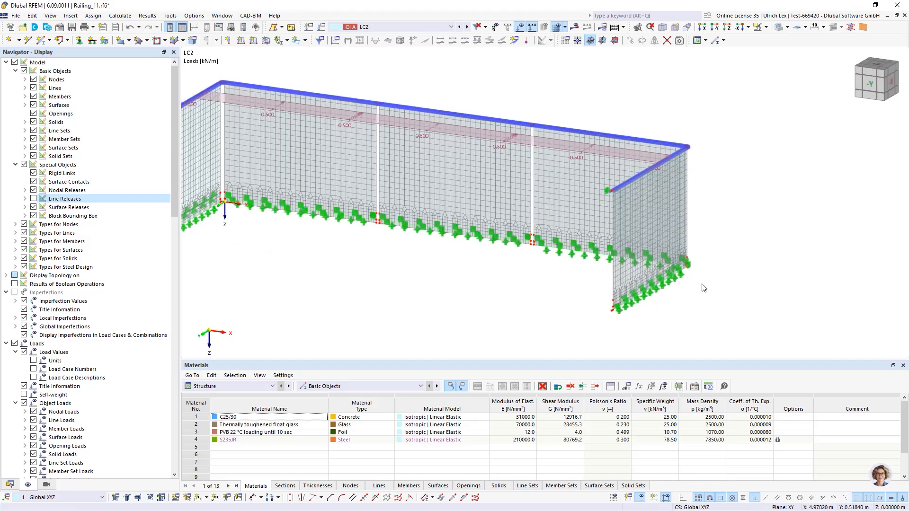
pyautogui.scroll(-2, 701, 281)
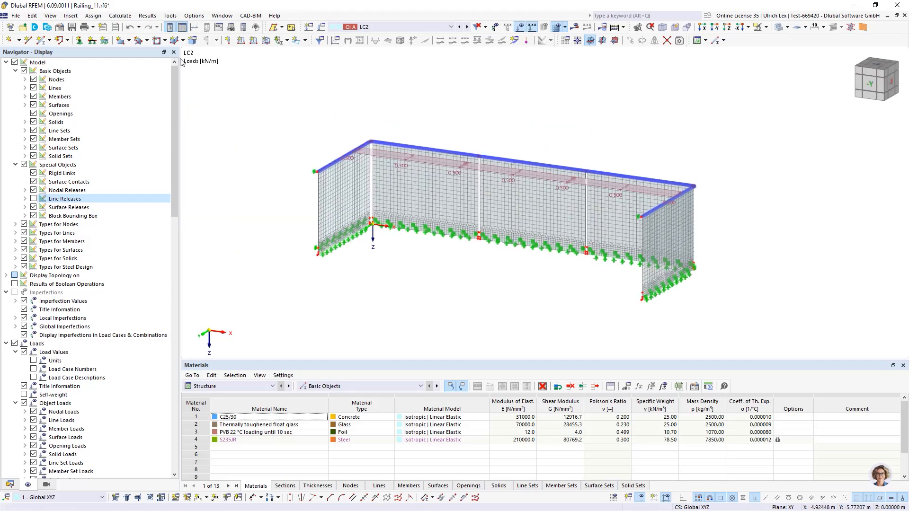
pyautogui.click(72, 27)
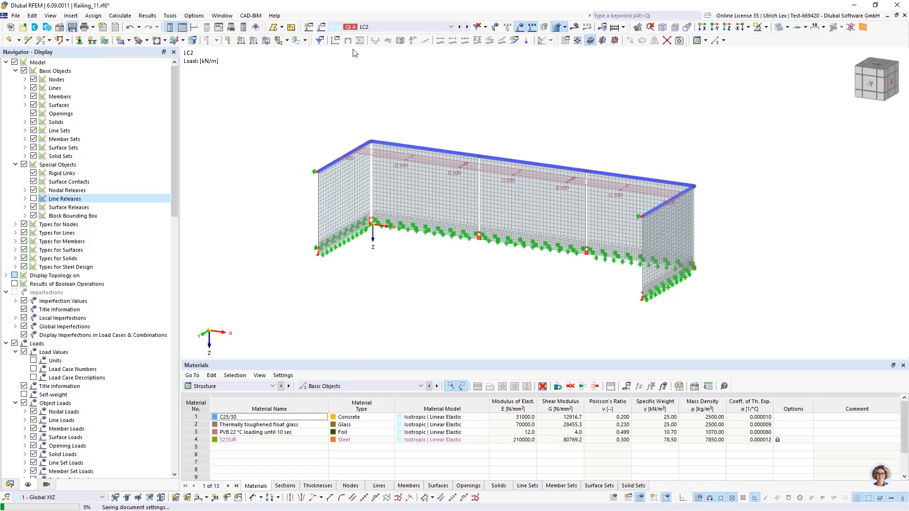
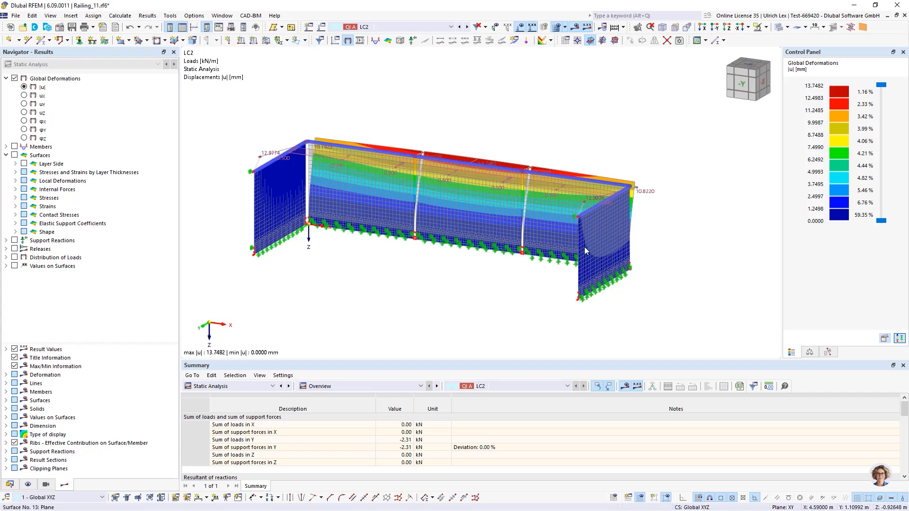
# Examine the global deformations of the glass railing under load case LC2, including the corner joint between the short and long panes
pyautogui.keyDown('ctrl'); pyautogui.moveTo(533, 276); pyautogui.dragTo(489, 282, button='middle'); pyautogui.keyUp('ctrl')
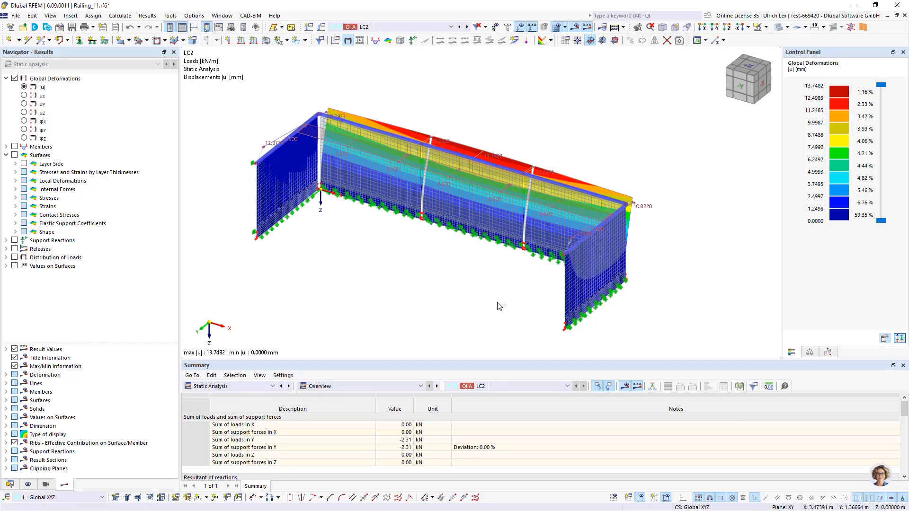
pyautogui.keyDown('ctrl'); pyautogui.moveTo(498, 306); pyautogui.dragTo(474, 291, button='middle'); pyautogui.keyUp('ctrl')
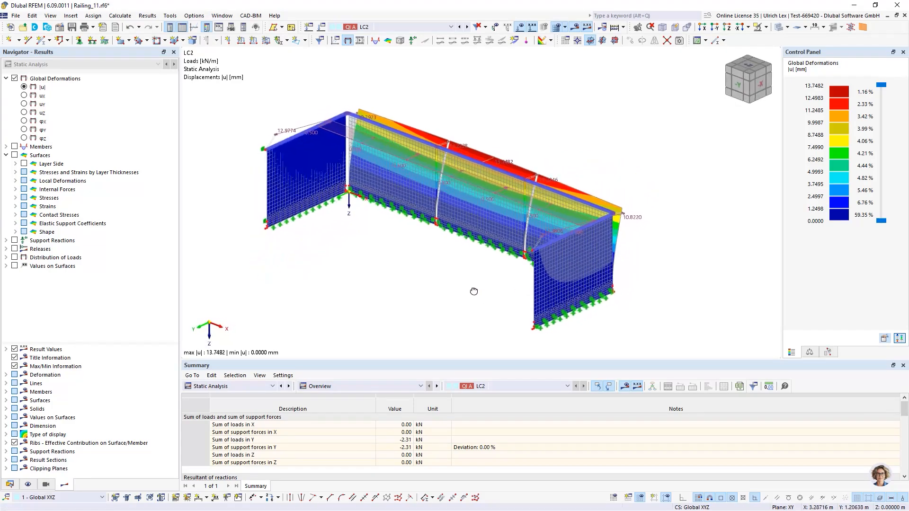
pyautogui.scroll(5, 327, 117)
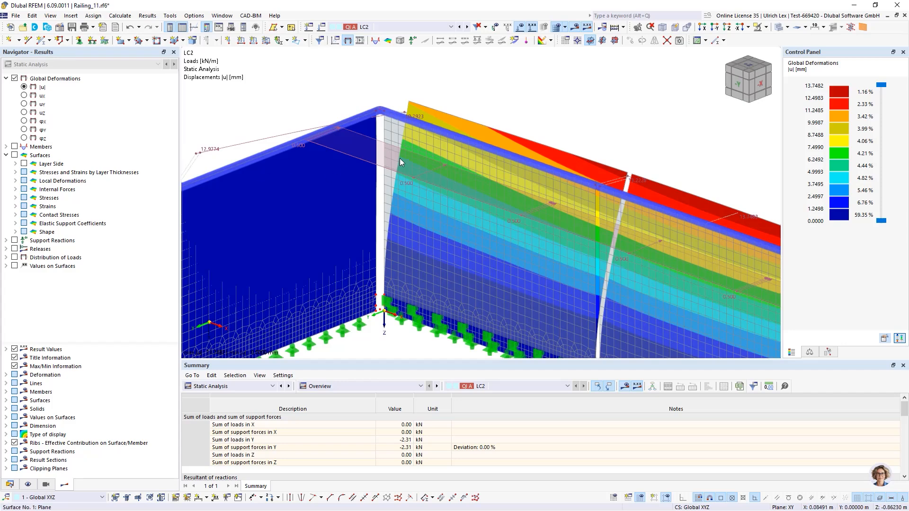
pyautogui.scroll(-5, 400, 158)
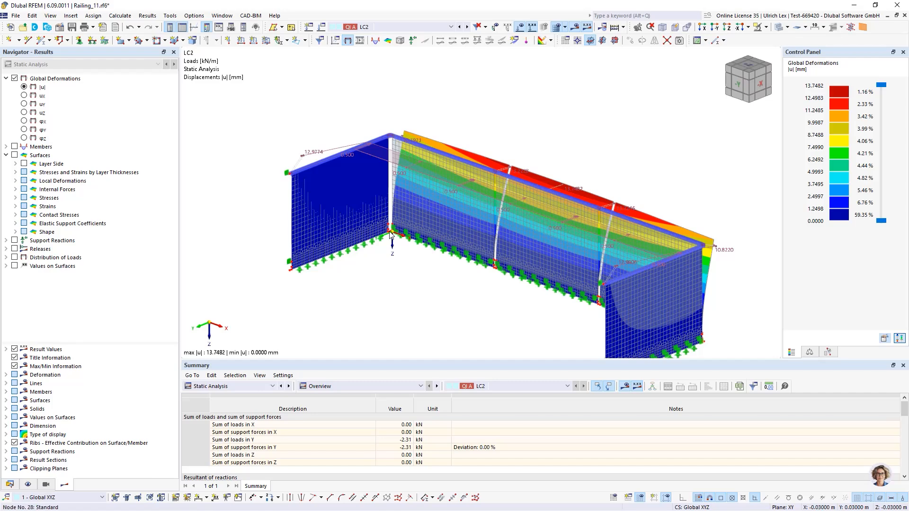
pyautogui.keyDown('ctrl'); pyautogui.moveTo(422, 300); pyautogui.dragTo(458, 297, button='middle'); pyautogui.keyUp('ctrl')
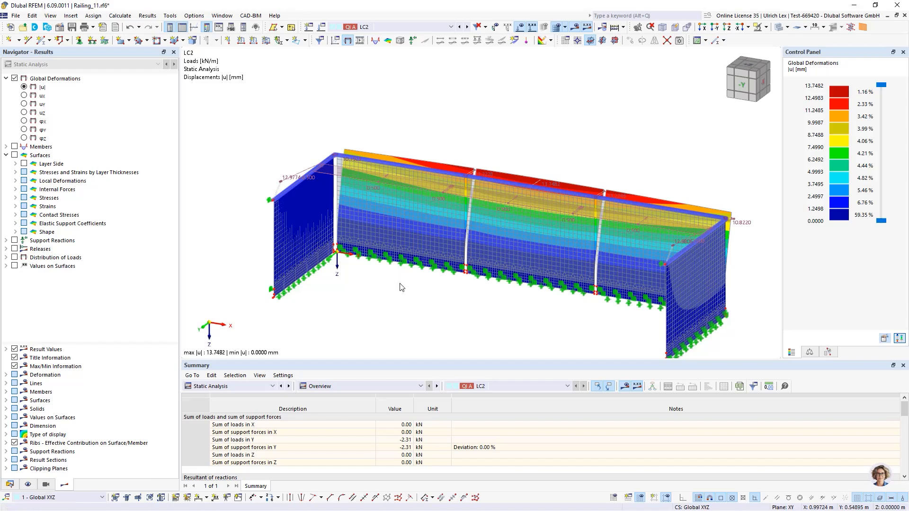
pyautogui.scroll(-2, 269, 202)
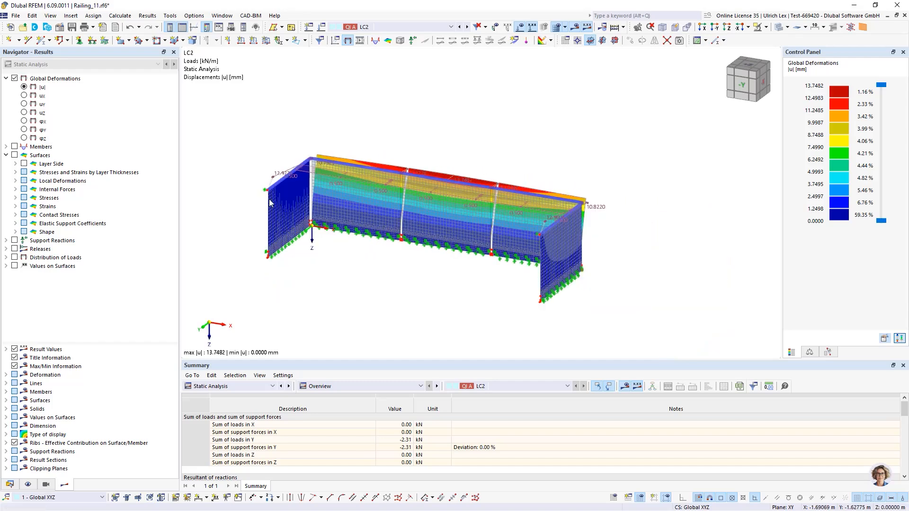
pyautogui.moveTo(320, 256)
pyautogui.keyDown('ctrl'); pyautogui.mouseDown(button='middle')
pyautogui.moveTo(423, 256)
pyautogui.moveTo(317, 266)
pyautogui.mouseUp(button='middle'); pyautogui.keyUp('ctrl')
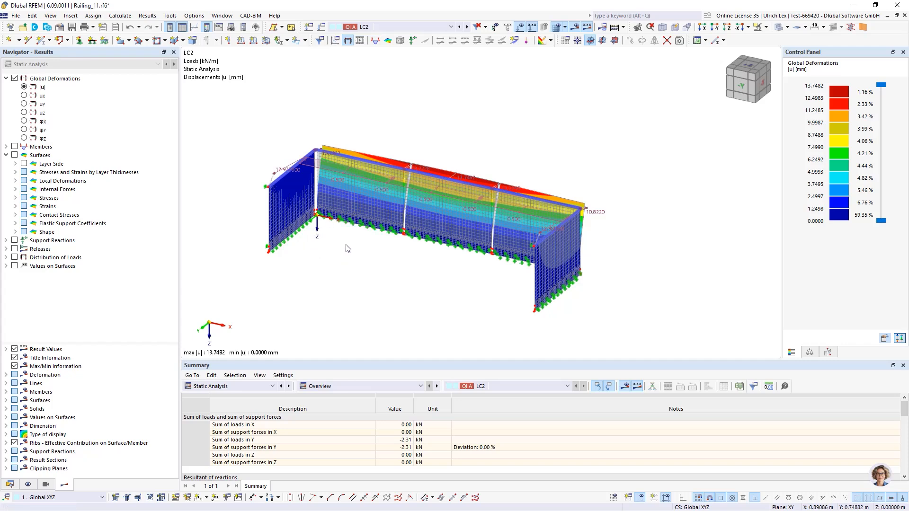
# Create a new construction stage for the railing model
pyautogui.moveTo(356, 205)
pyautogui.moveTo(411, 219)
pyautogui.moveTo(382, 197)
pyautogui.click(10, 484)
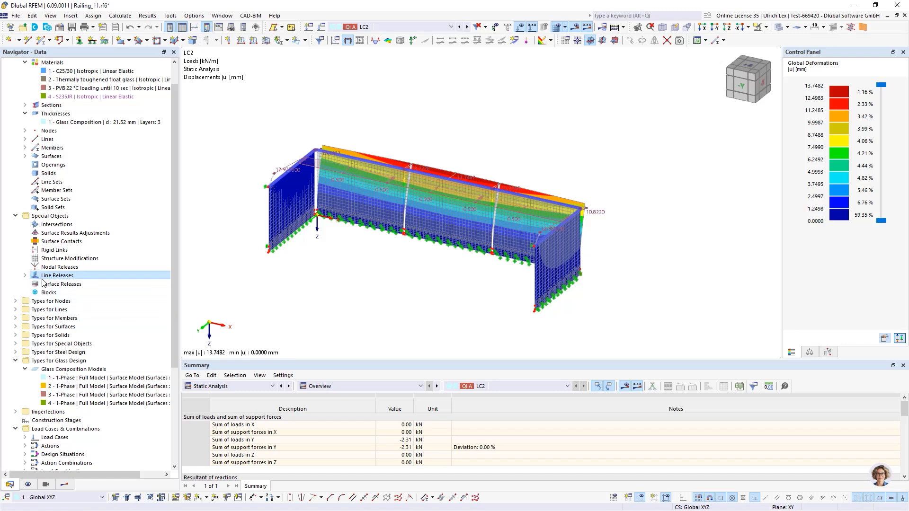
pyautogui.scroll(-3, 42, 291)
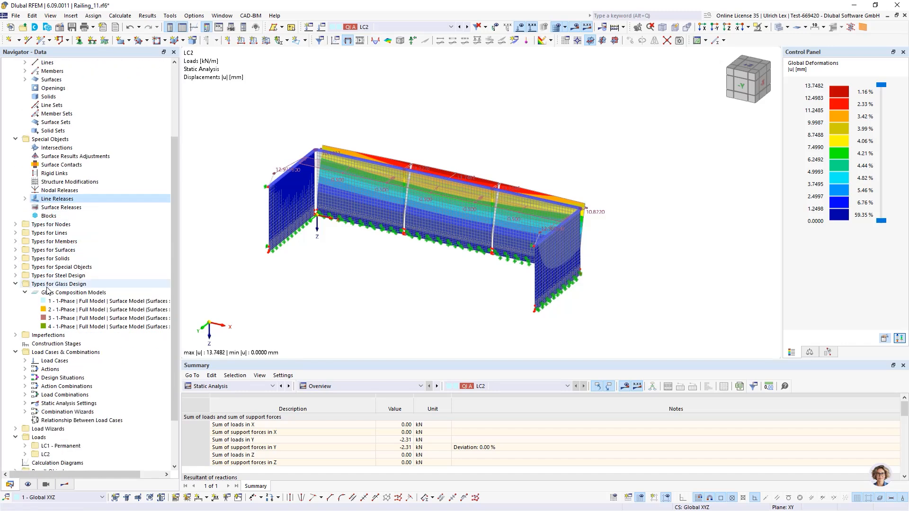
pyautogui.click(49, 346)
pyautogui.rightClick(49, 346)
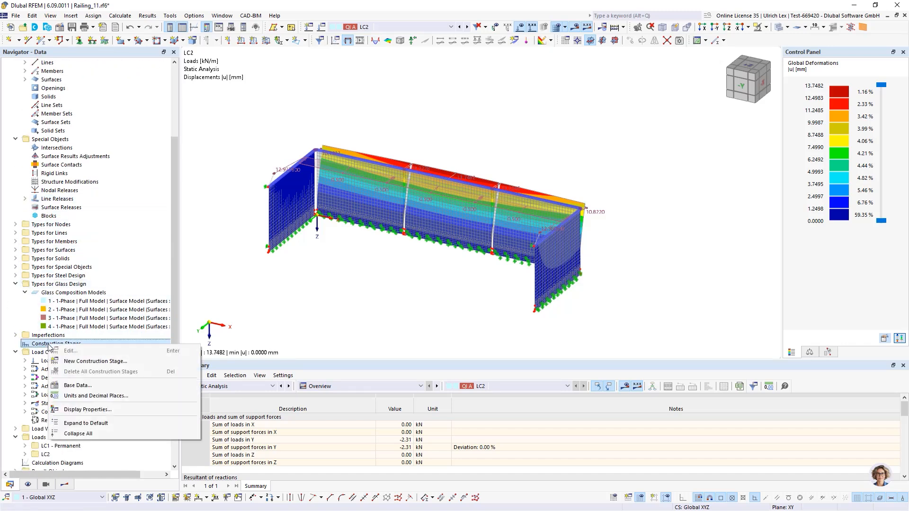
pyautogui.click(66, 362)
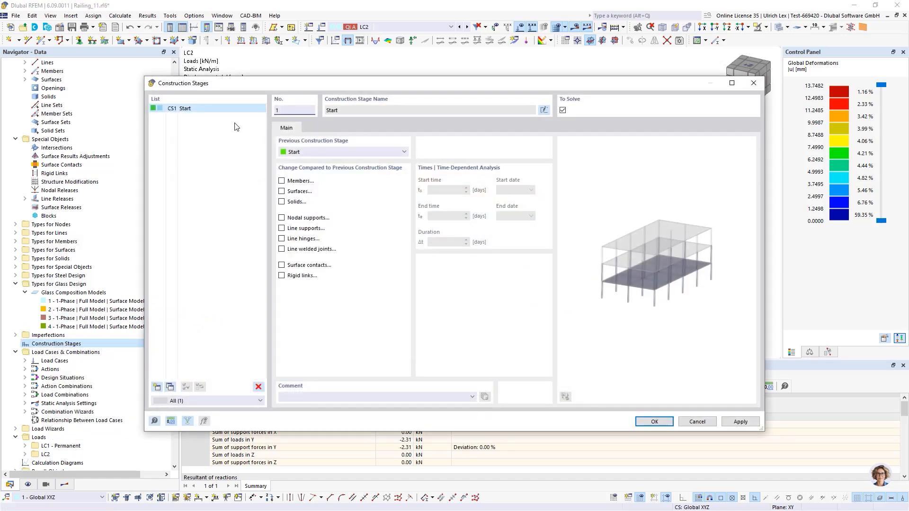
pyautogui.moveTo(293, 89); pyautogui.dragTo(334, 152)
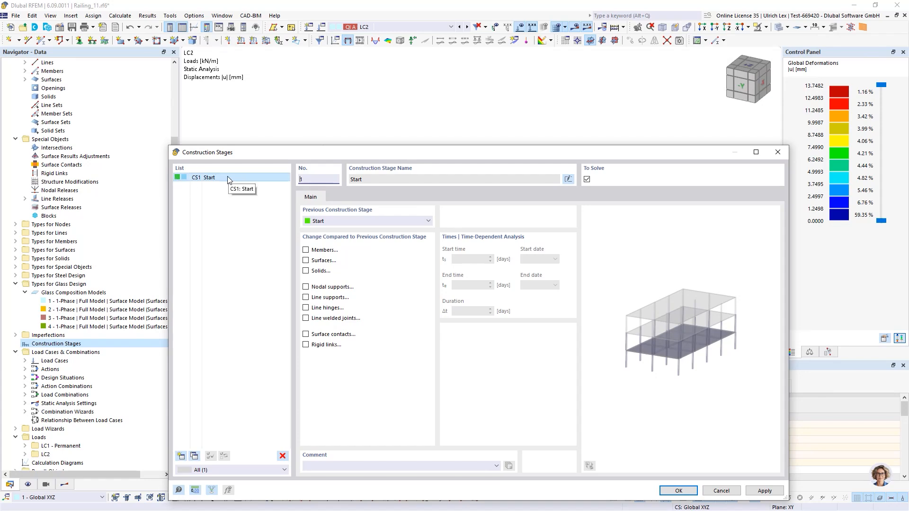
# Enable member changes for construction stage CS1 and add all members to it
pyautogui.click(306, 250)
pyautogui.click(346, 198)
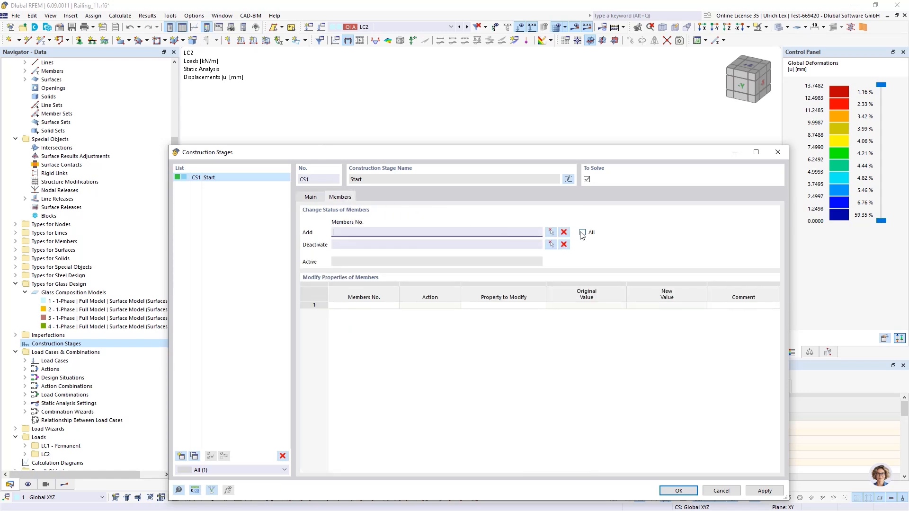
pyautogui.click(310, 198)
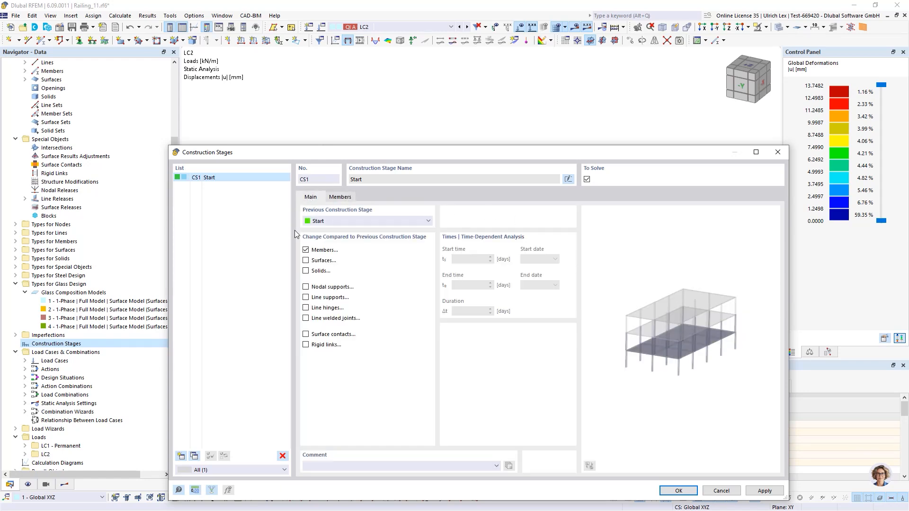
# Enable surface changes for CS1 and add surfaces 1-15 by window-selecting the whole railing model
pyautogui.click(306, 260)
pyautogui.click(372, 198)
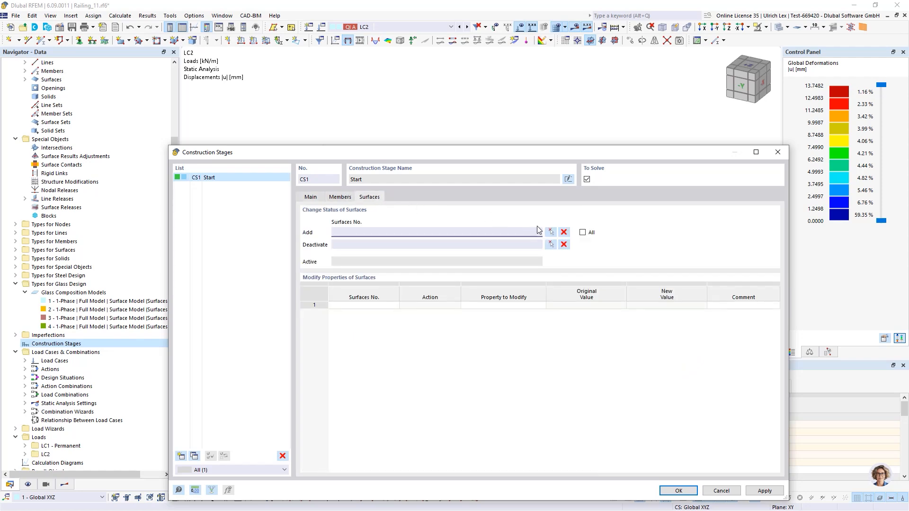
pyautogui.click(551, 232)
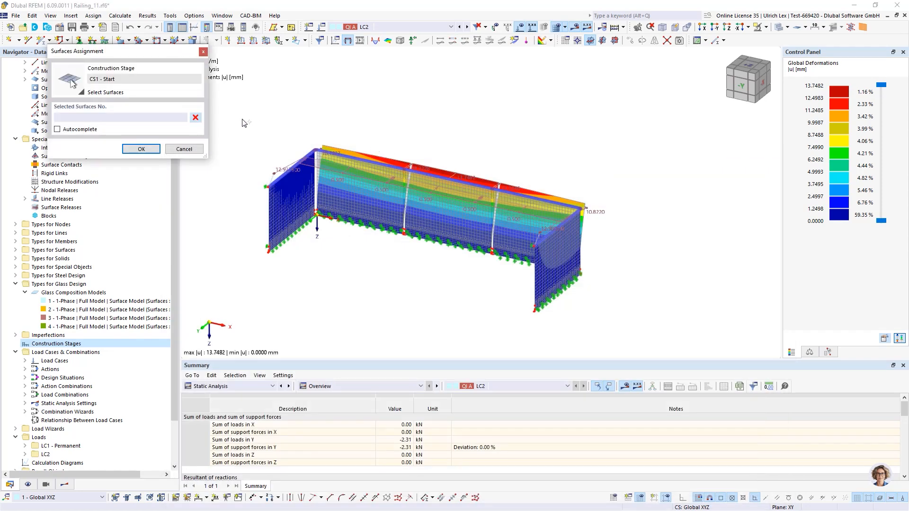
pyautogui.moveTo(225, 99)
pyautogui.mouseDown()
pyautogui.moveTo(331, 188)
pyautogui.moveTo(555, 341)
pyautogui.moveTo(632, 354)
pyautogui.mouseUp()
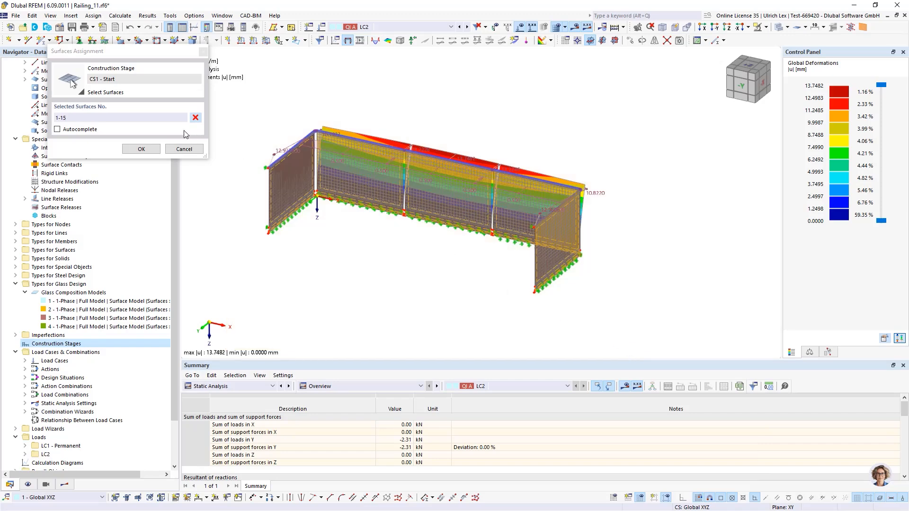
pyautogui.click(141, 149)
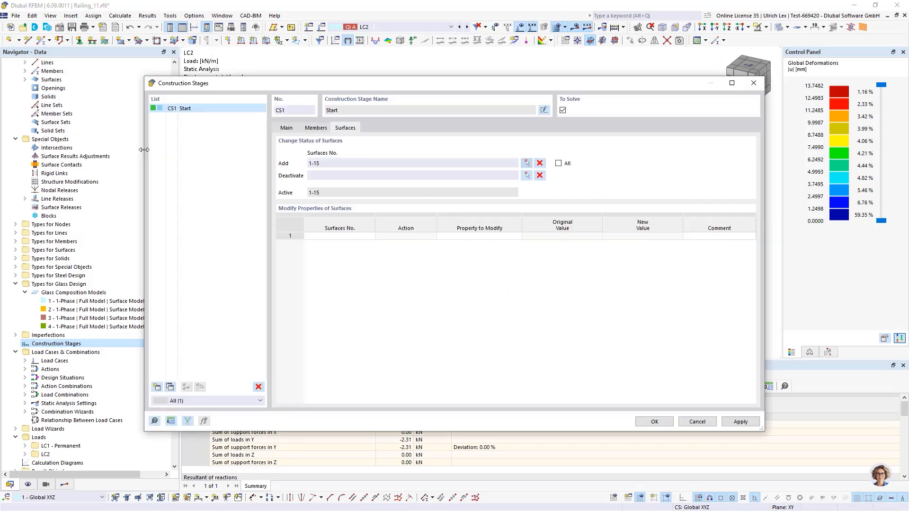
# Enable nodal support changes for CS1 and add all nodal supports
pyautogui.click(284, 129)
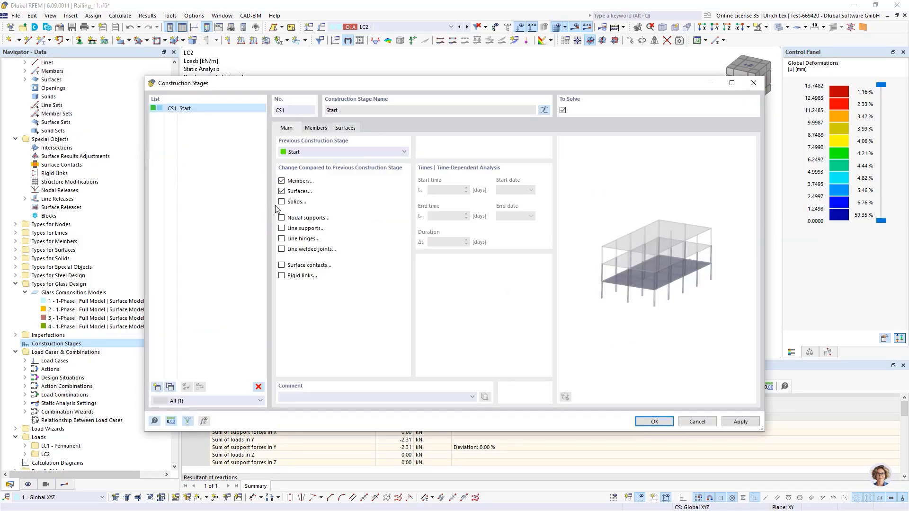
pyautogui.click(282, 218)
pyautogui.click(387, 129)
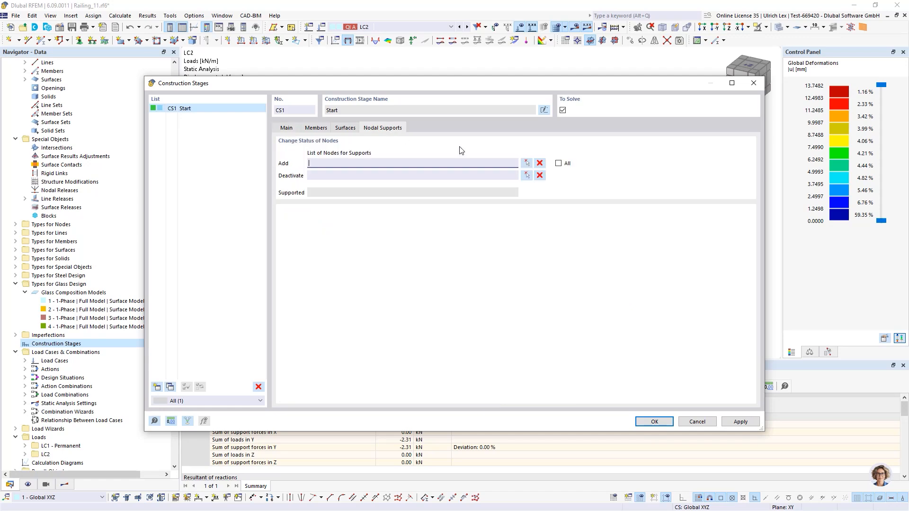
pyautogui.click(559, 163)
# Enable line support changes for CS1 and add the supported base lines 9,19,30,40,50 from the model
pyautogui.click(290, 129)
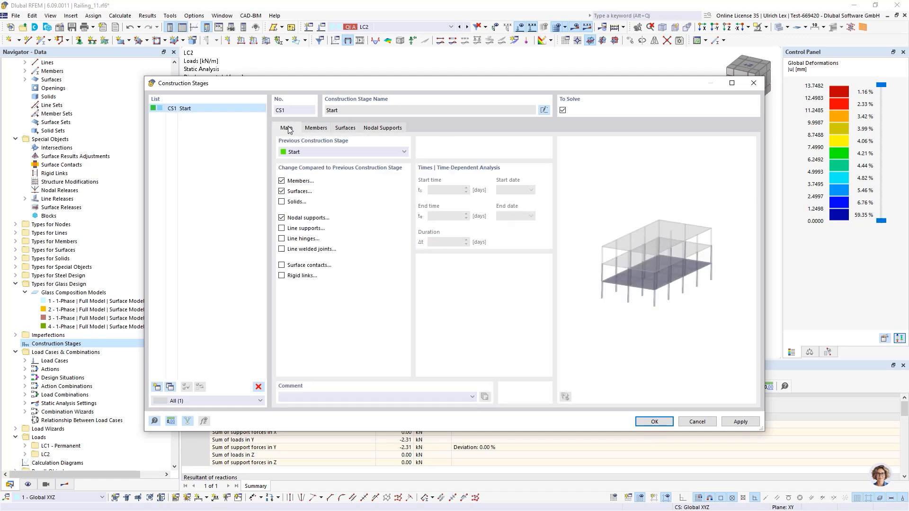
pyautogui.click(282, 229)
pyautogui.click(418, 129)
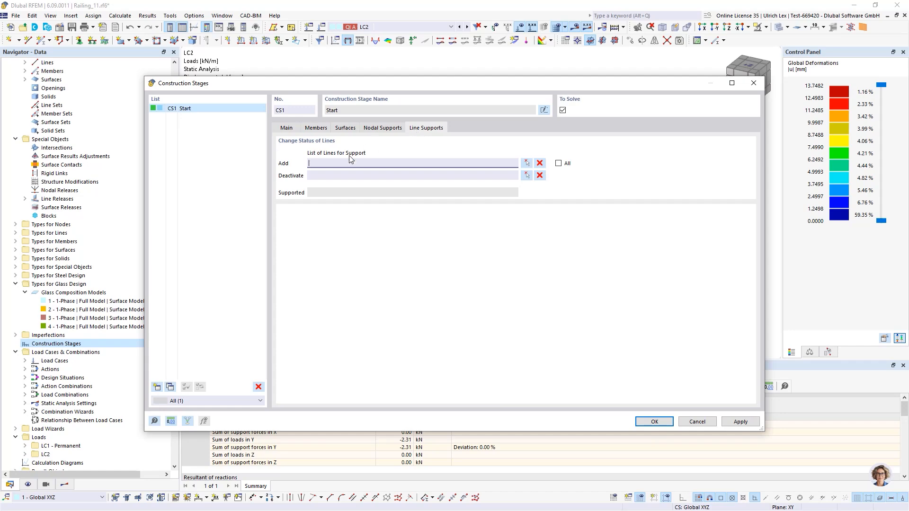
pyautogui.click(527, 163)
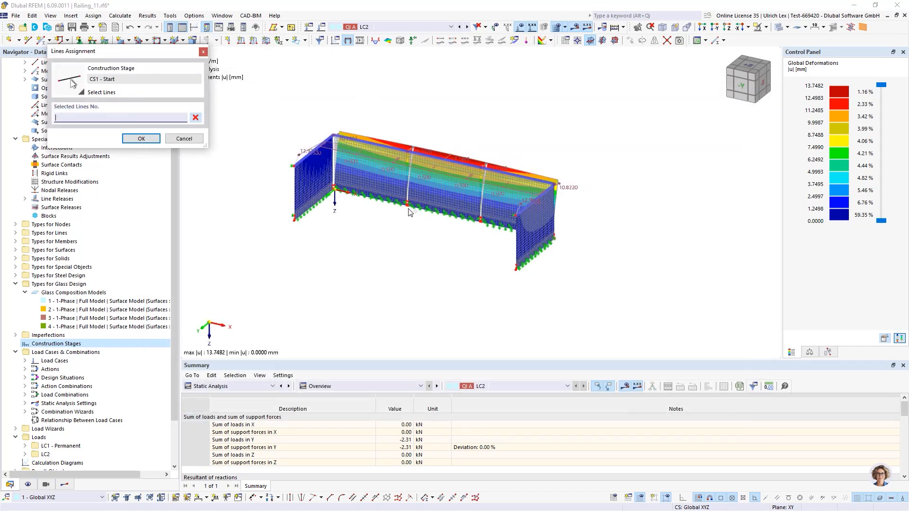
pyautogui.keyDown('ctrl'); pyautogui.moveTo(387, 248); pyautogui.dragTo(408, 214, button='middle'); pyautogui.keyUp('ctrl')
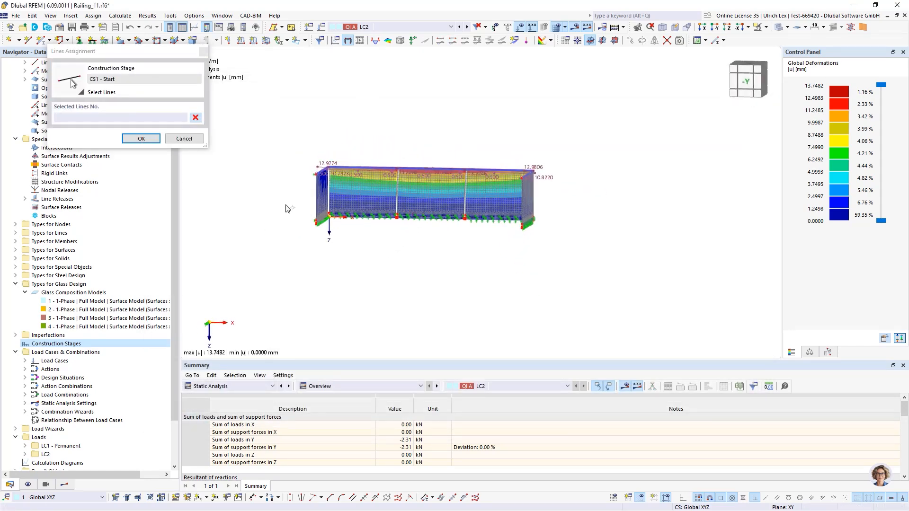
pyautogui.moveTo(285, 205); pyautogui.dragTo(557, 256)
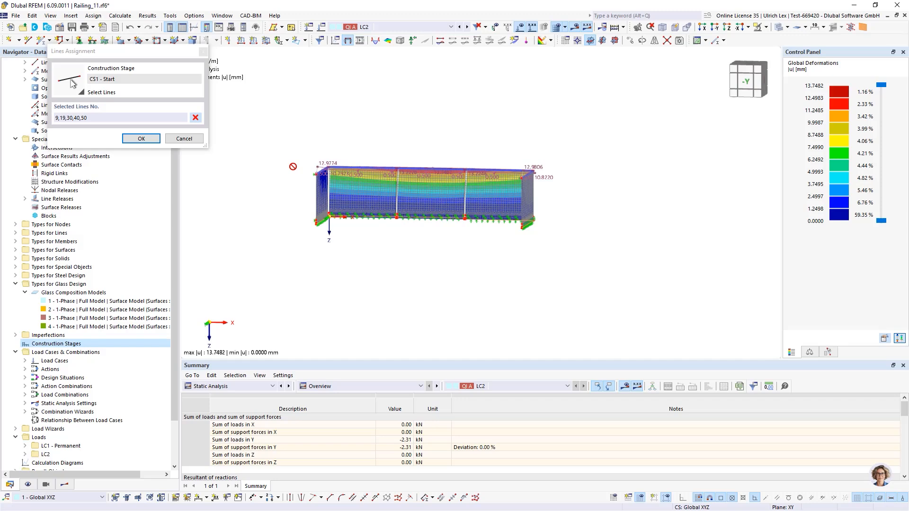
pyautogui.click(141, 138)
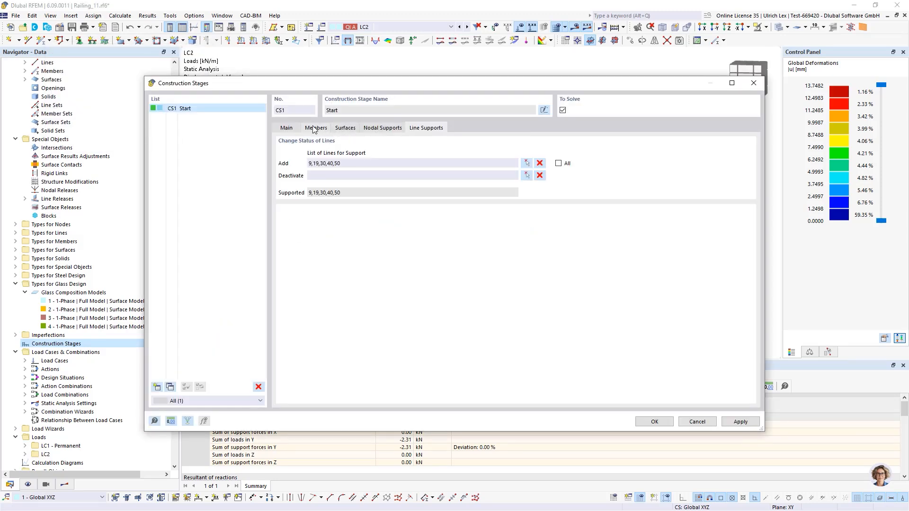
# Copy construction stage CS1 to create a second stage with the same settings
pyautogui.click(287, 129)
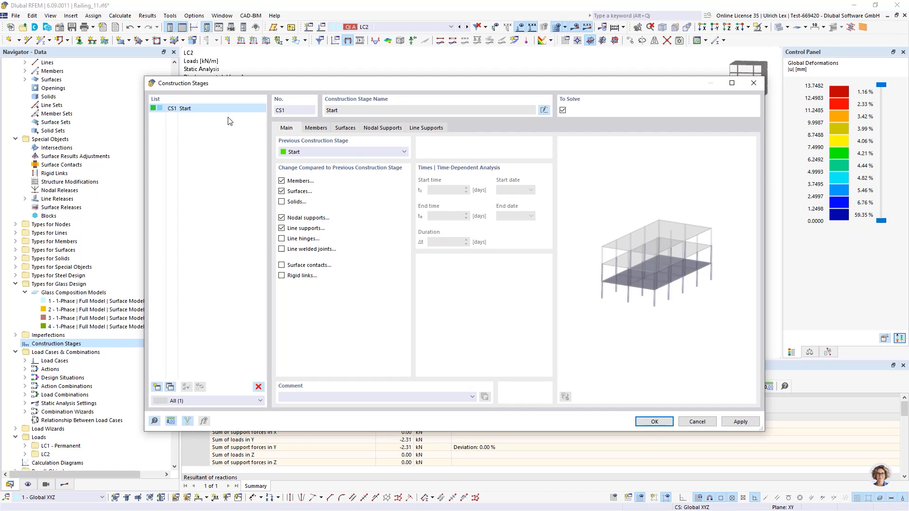
pyautogui.moveTo(530, 91); pyautogui.dragTo(499, 266)
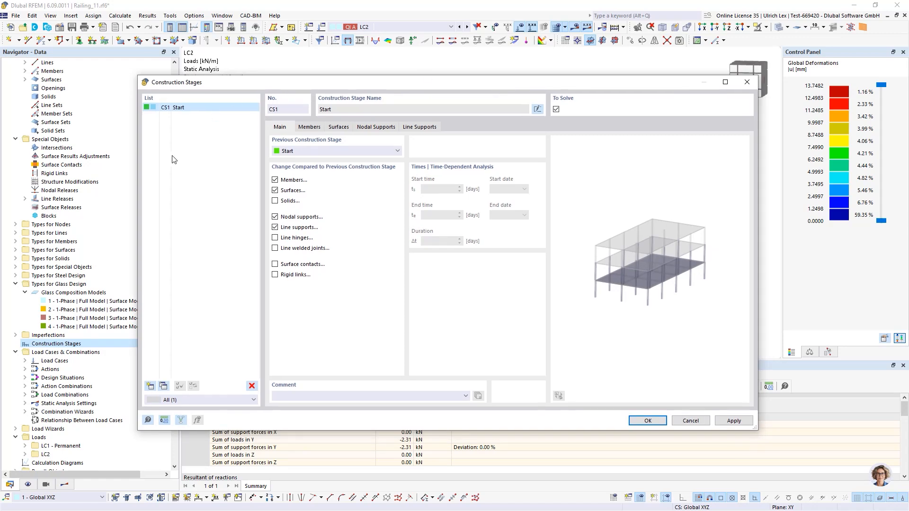
pyautogui.click(164, 386)
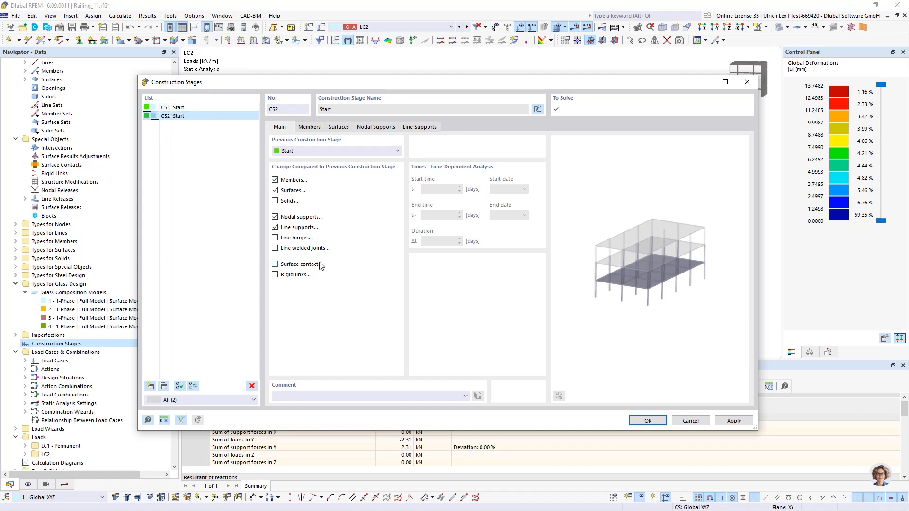
# Deactivate surfaces 1-3 of the first front glass panel in construction stage CS2
pyautogui.click(336, 128)
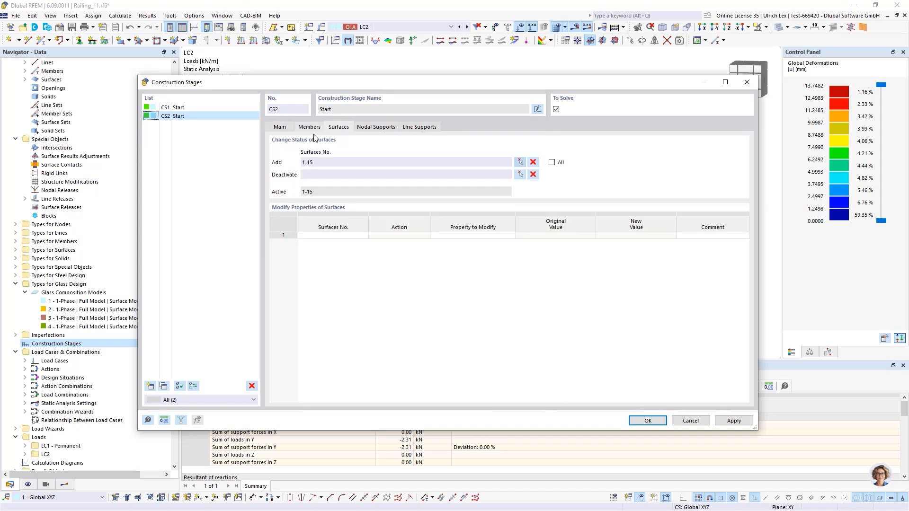
pyautogui.click(519, 177)
pyautogui.scroll(2, 389, 211)
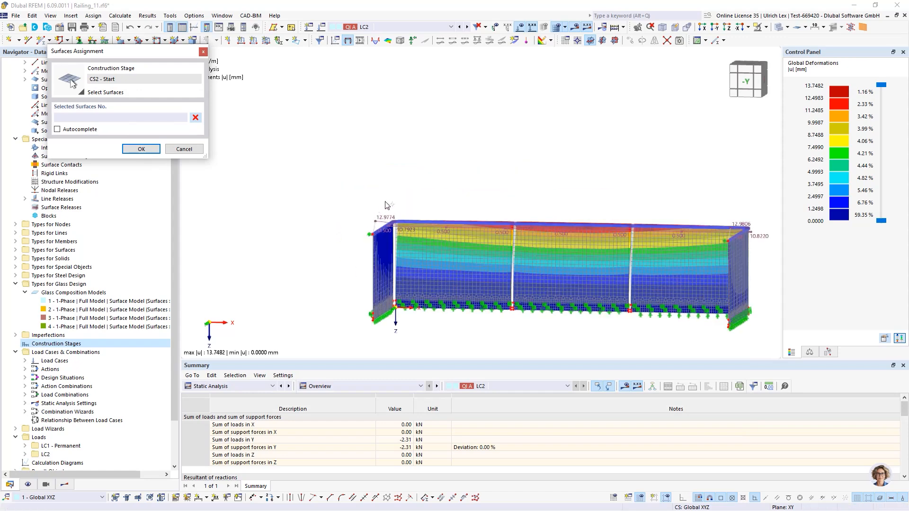
pyautogui.scroll(2, 495, 241)
pyautogui.scroll(-3, 496, 226)
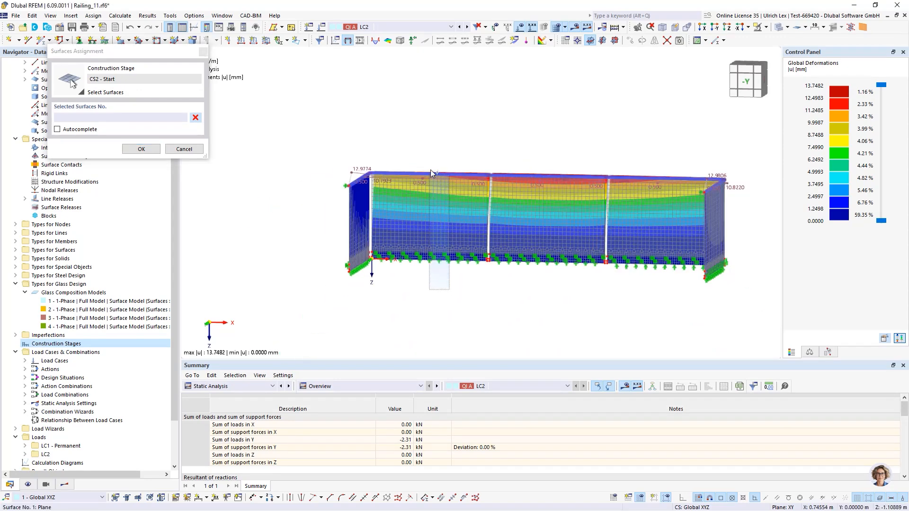
pyautogui.click(423, 237)
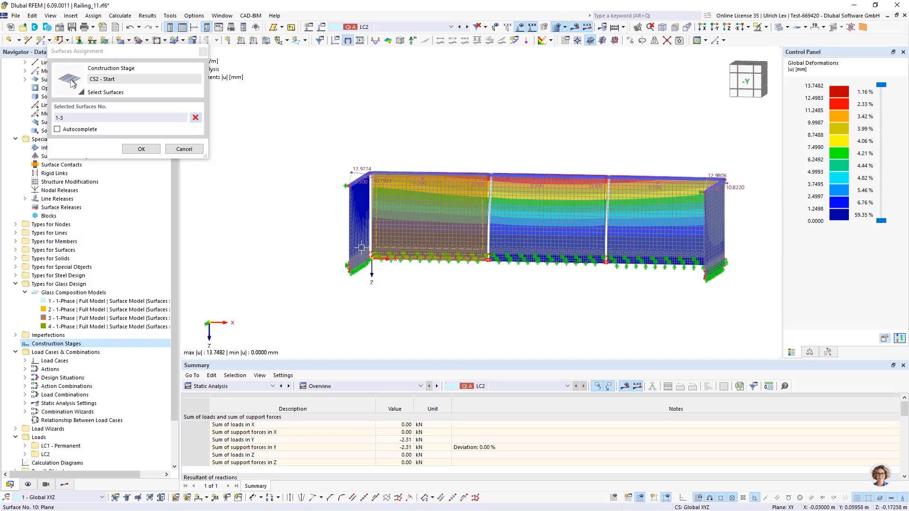
pyautogui.click(151, 149)
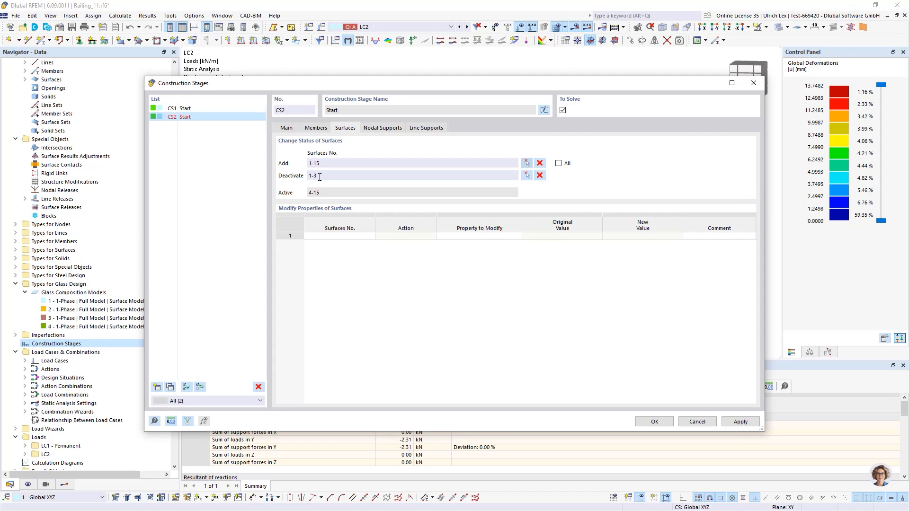
# Remove line 9 from the added line supports of CS2, keeping lines 19,30,40,50
pyautogui.click(420, 129)
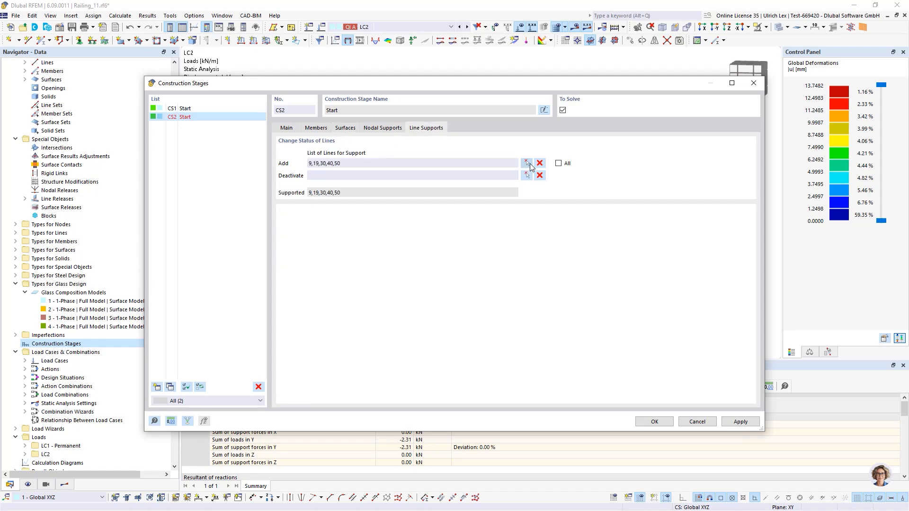
pyautogui.click(527, 163)
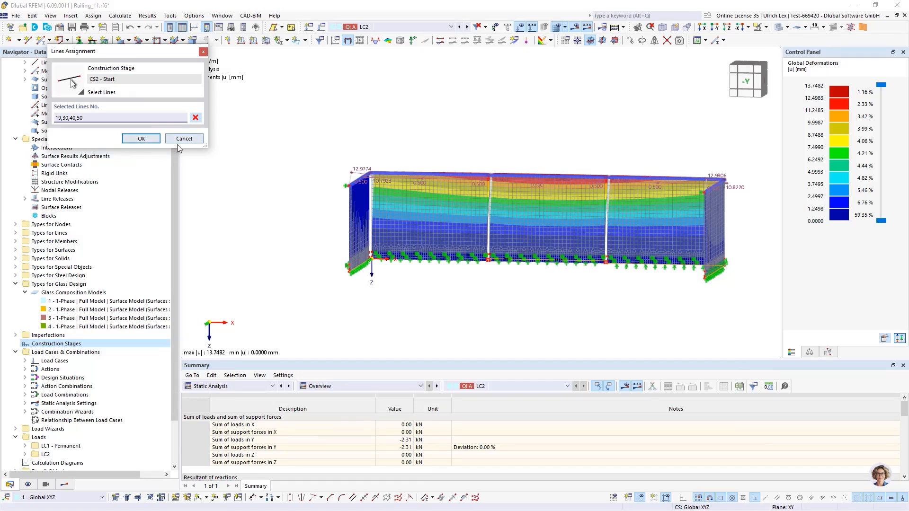
pyautogui.click(142, 139)
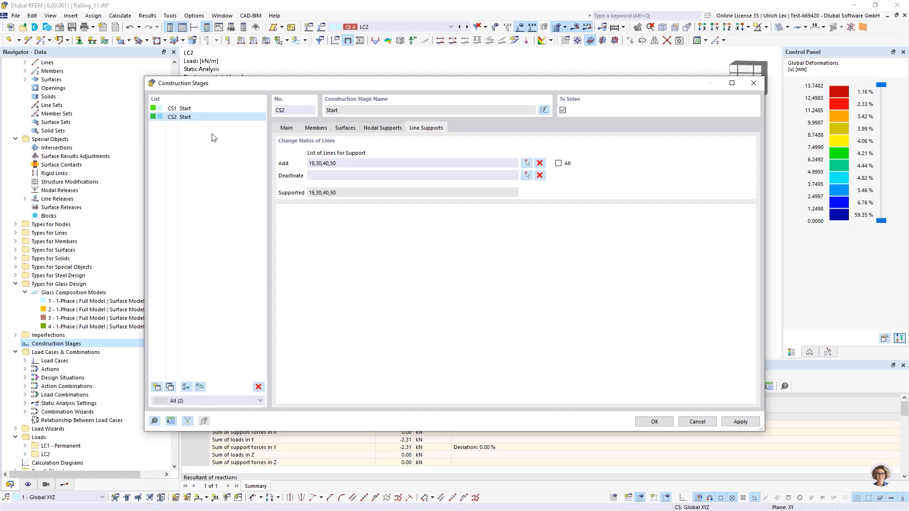
# Copy construction stage CS1 as CS3 and deactivate surfaces 4-6 of the middle front glass panel in the copy
pyautogui.click(204, 109)
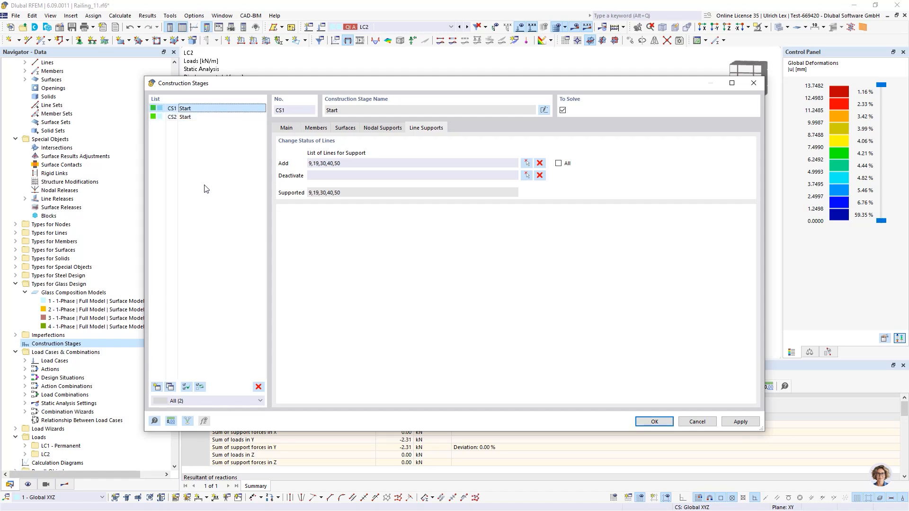
pyautogui.click(170, 386)
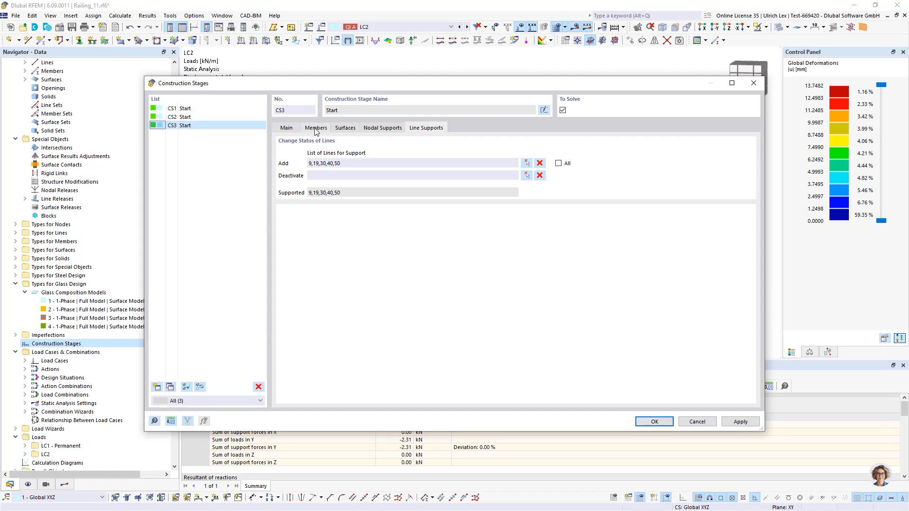
pyautogui.click(353, 130)
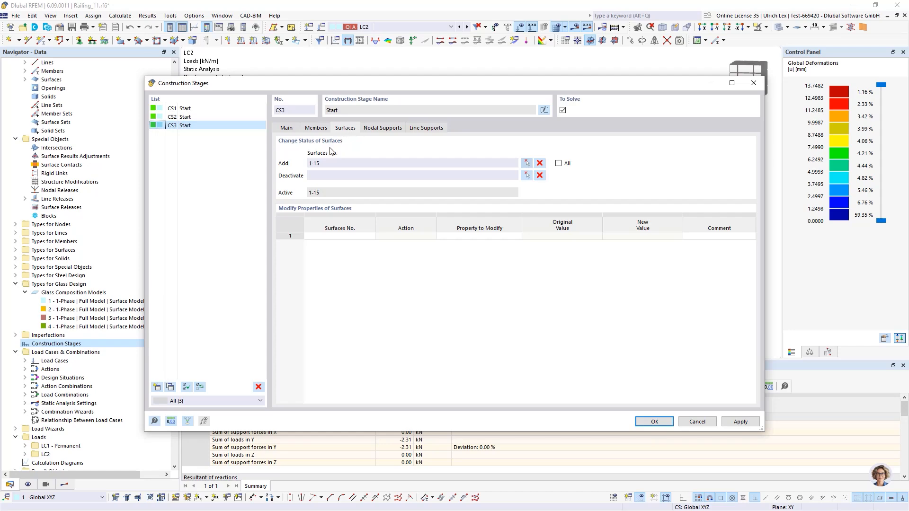
pyautogui.click(526, 175)
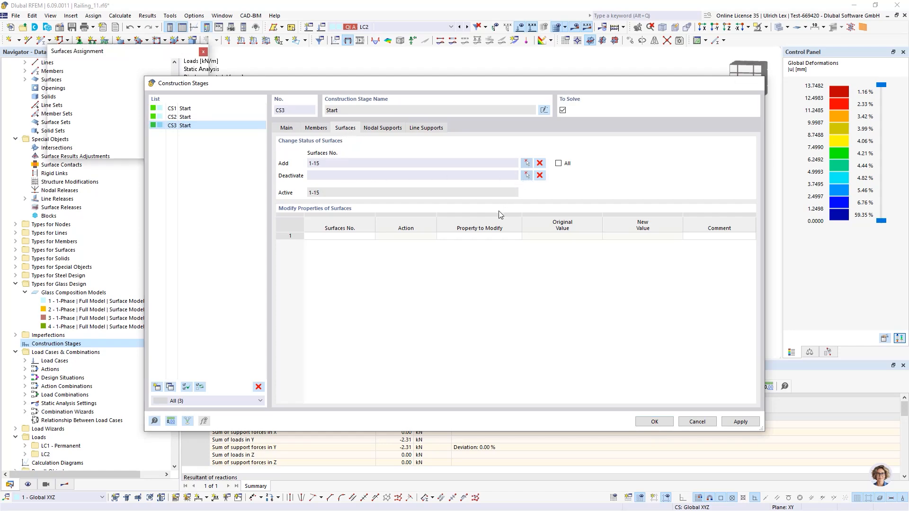
pyautogui.click(534, 171)
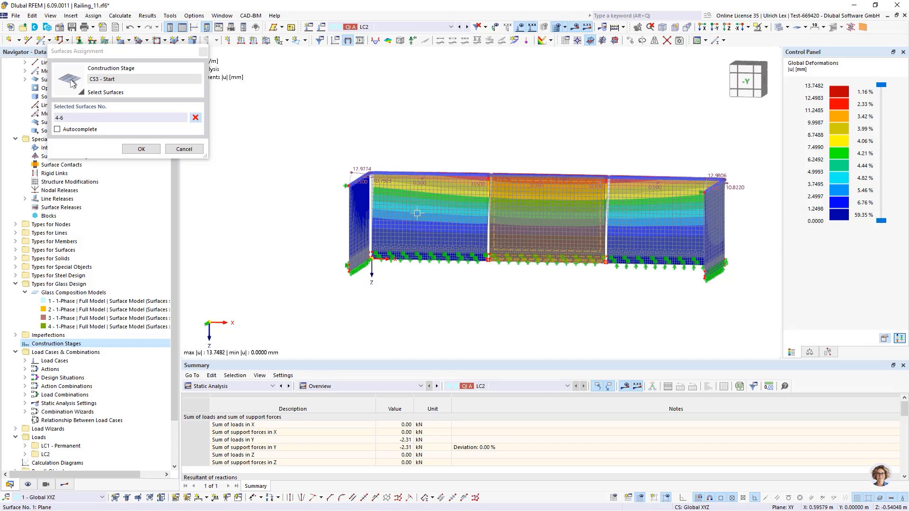
pyautogui.click(137, 149)
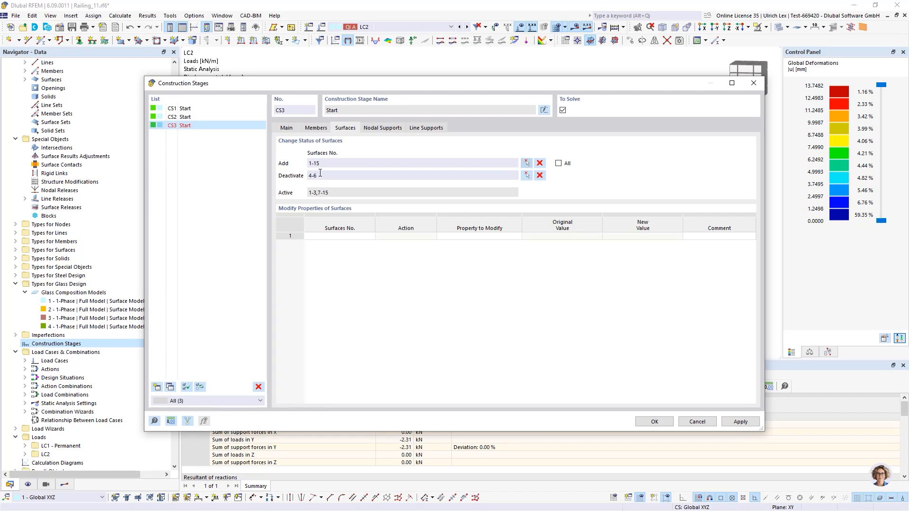
# Remove line 19 from the added line supports of CS3, keeping lines 9,30,40,50, and accept the construction stages
pyautogui.click(432, 131)
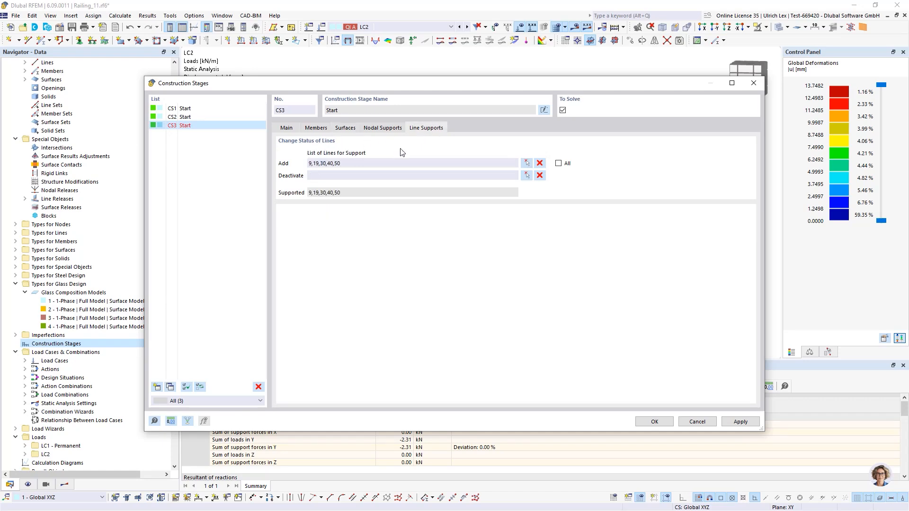
pyautogui.click(526, 163)
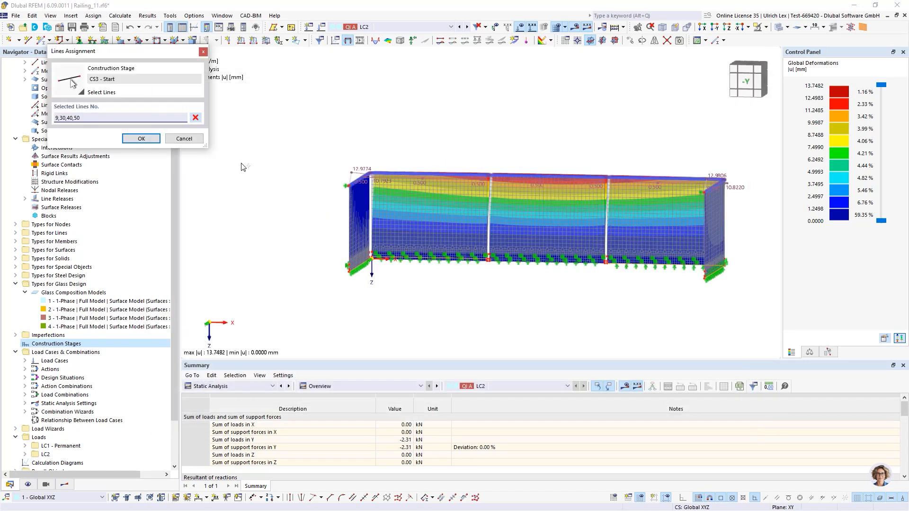
pyautogui.click(141, 138)
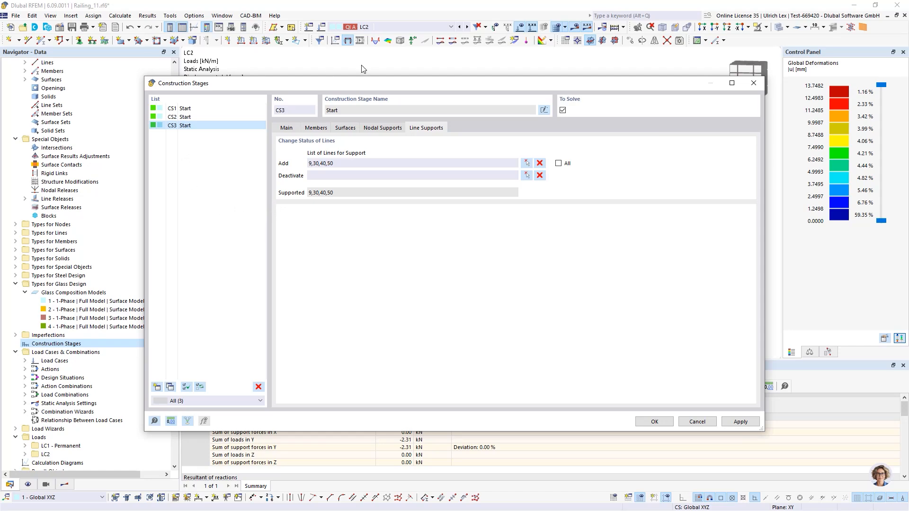
pyautogui.moveTo(385, 83); pyautogui.dragTo(352, 254)
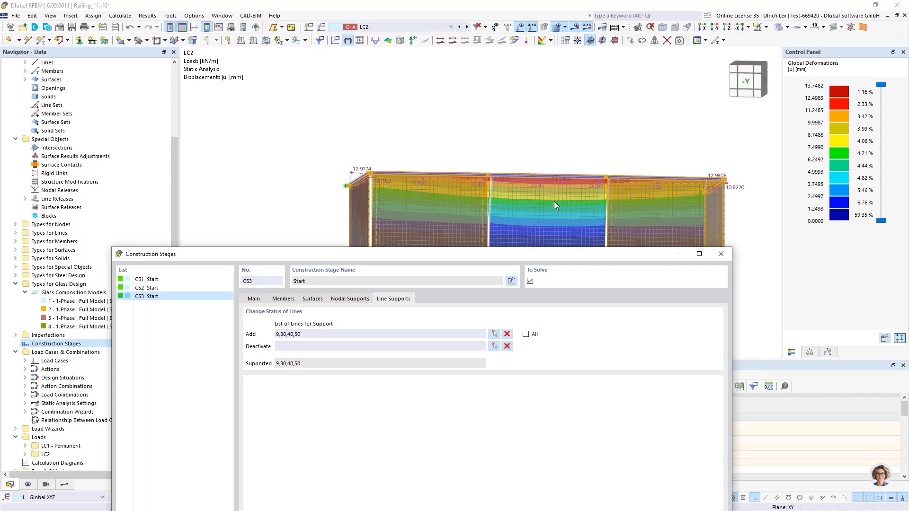
pyautogui.moveTo(482, 257); pyautogui.dragTo(462, 63)
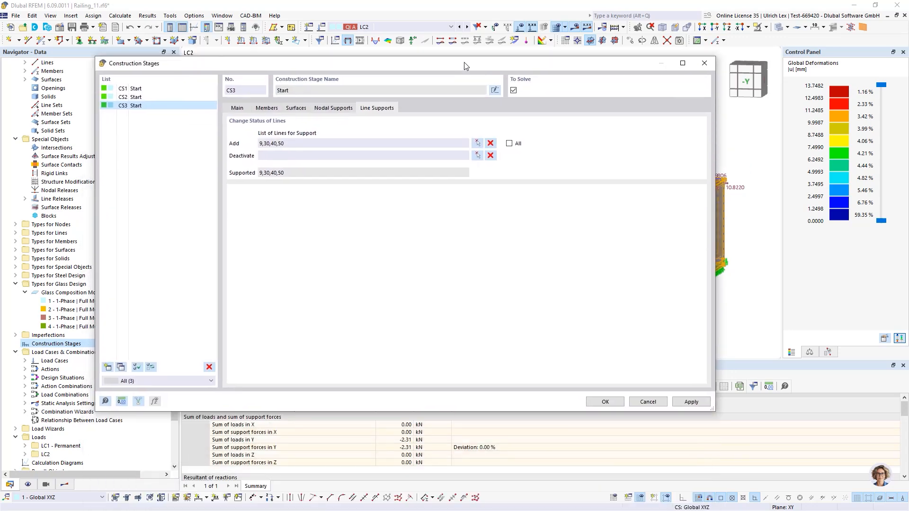
pyautogui.click(605, 401)
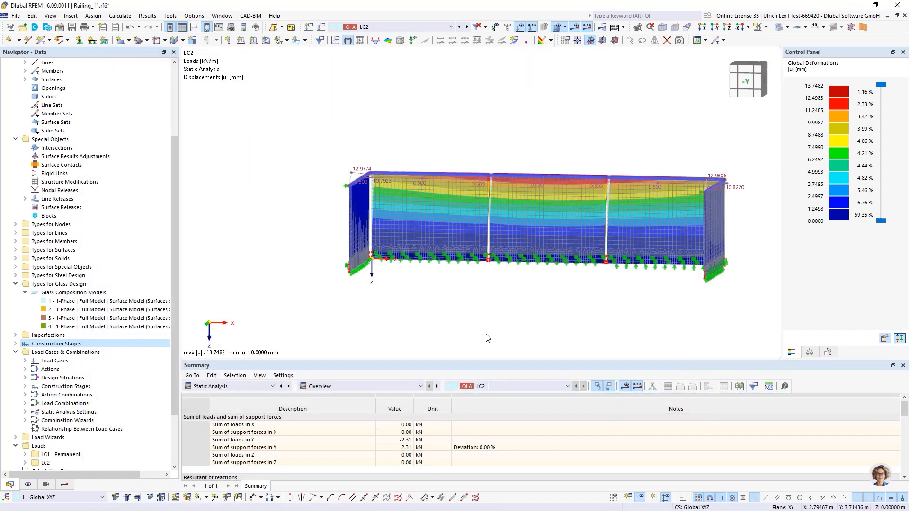
# Create a Phase Thickness based on parent thickness 1 - Glass Composition, excluding layers 1 and 2 so only layer 3 is used
pyautogui.scroll(4, 48, 189)
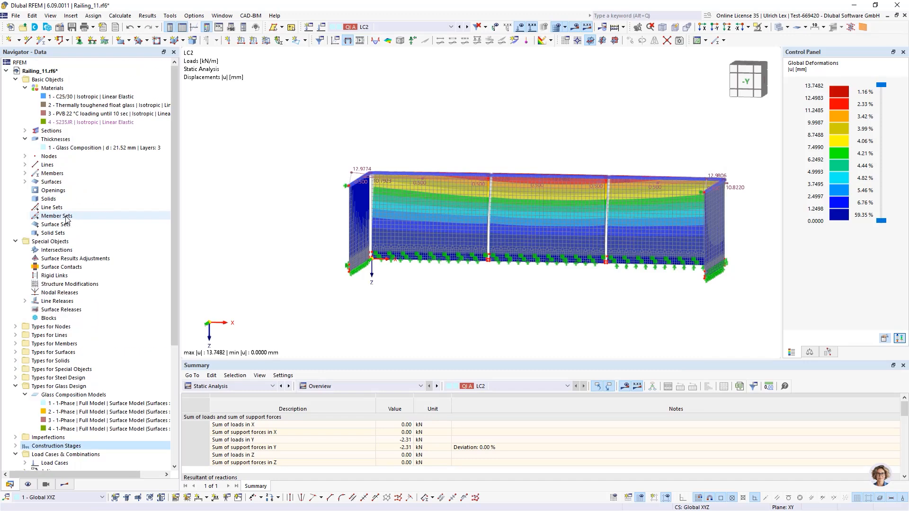
pyautogui.rightClick(59, 139)
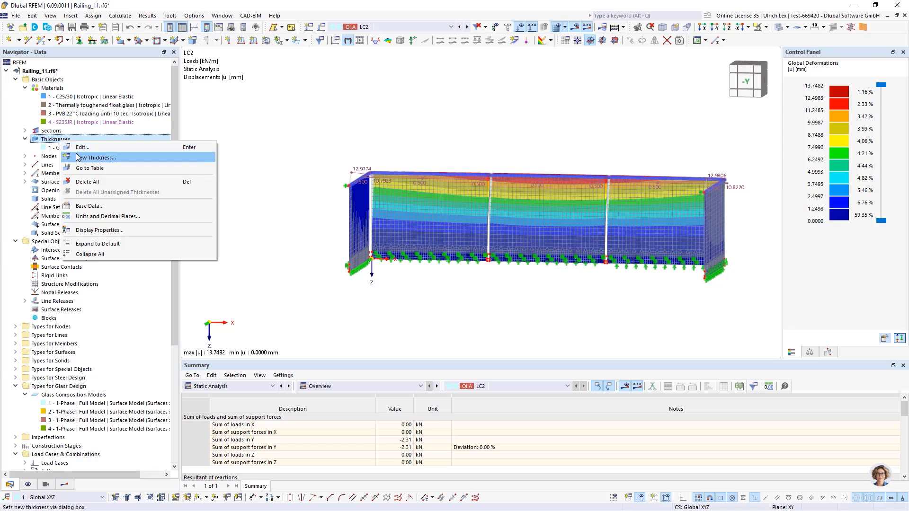
pyautogui.click(79, 158)
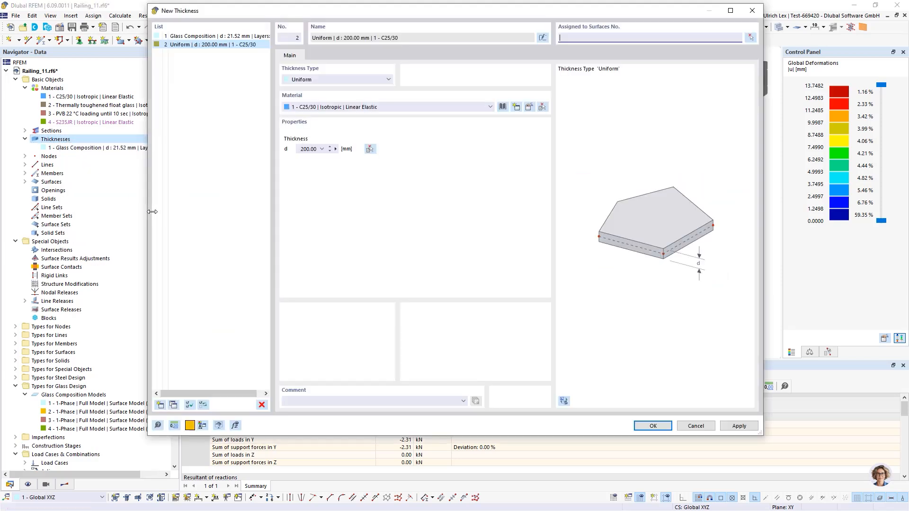
pyautogui.moveTo(388, 12); pyautogui.dragTo(386, 37)
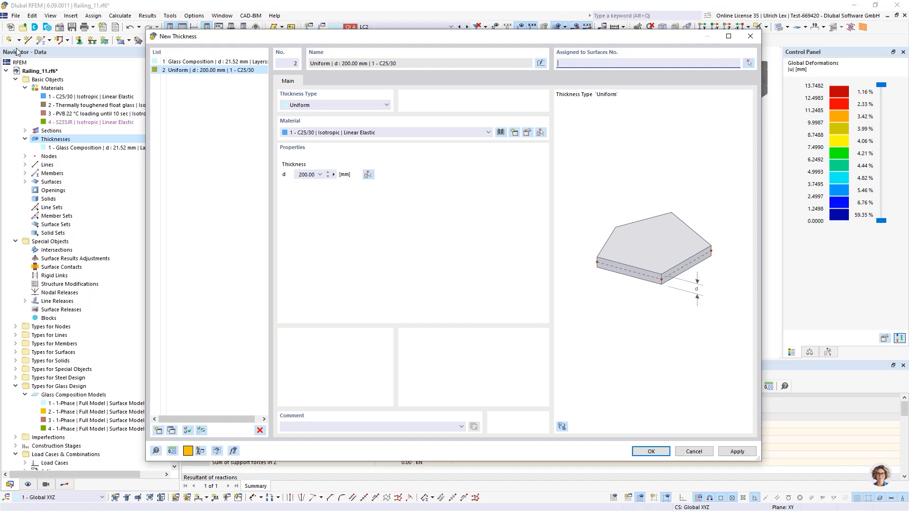
pyautogui.click(320, 105)
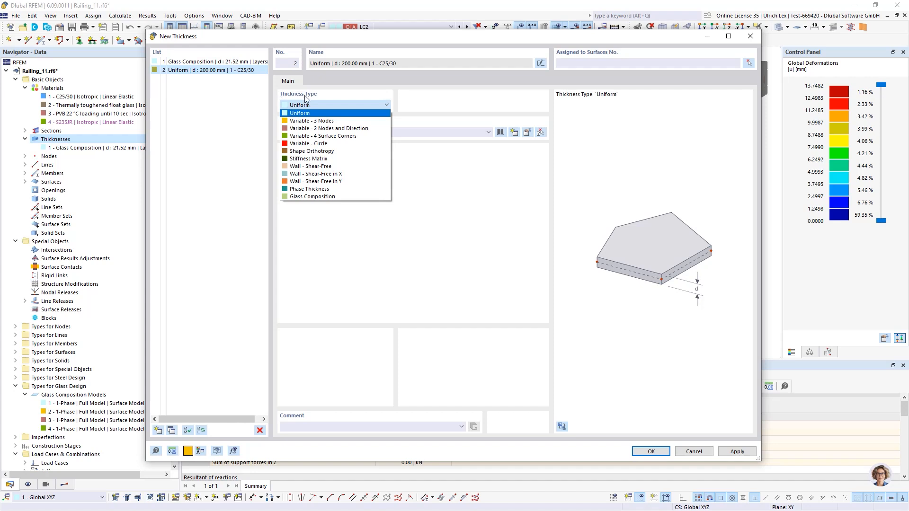
pyautogui.click(348, 190)
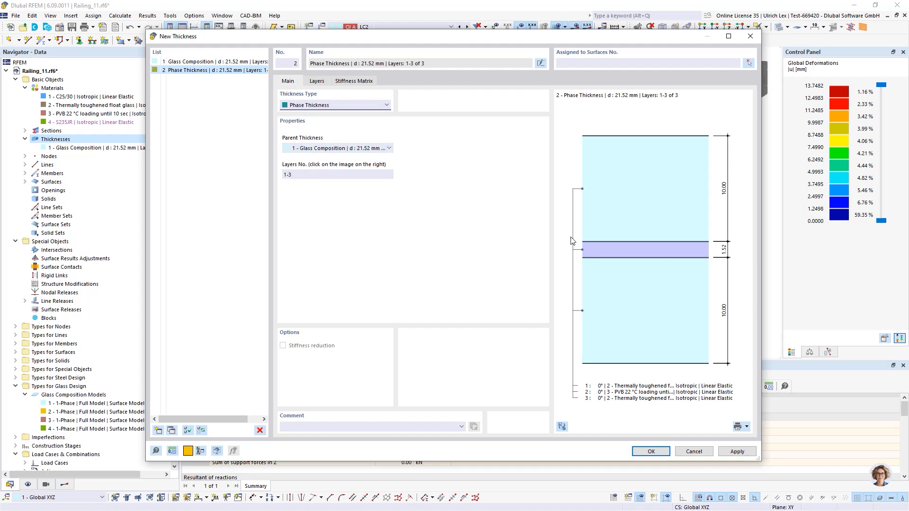
pyautogui.click(669, 204)
pyautogui.click(634, 249)
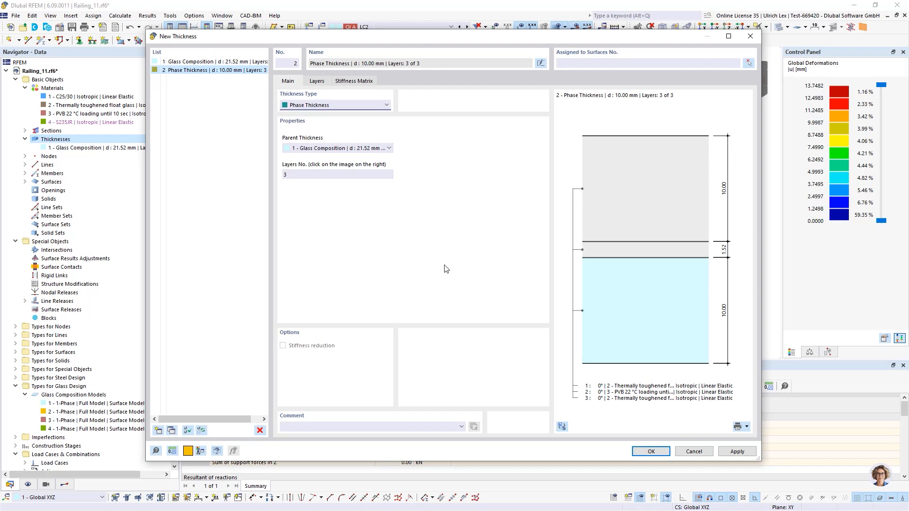
pyautogui.click(659, 451)
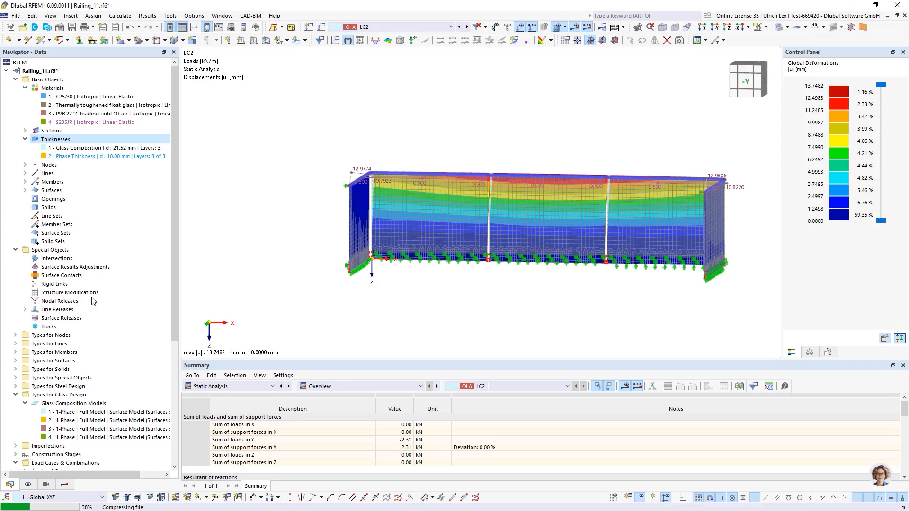
# Reopen the construction stages for editing and copy CS1 to create stage CS4
pyautogui.scroll(-1, 57, 371)
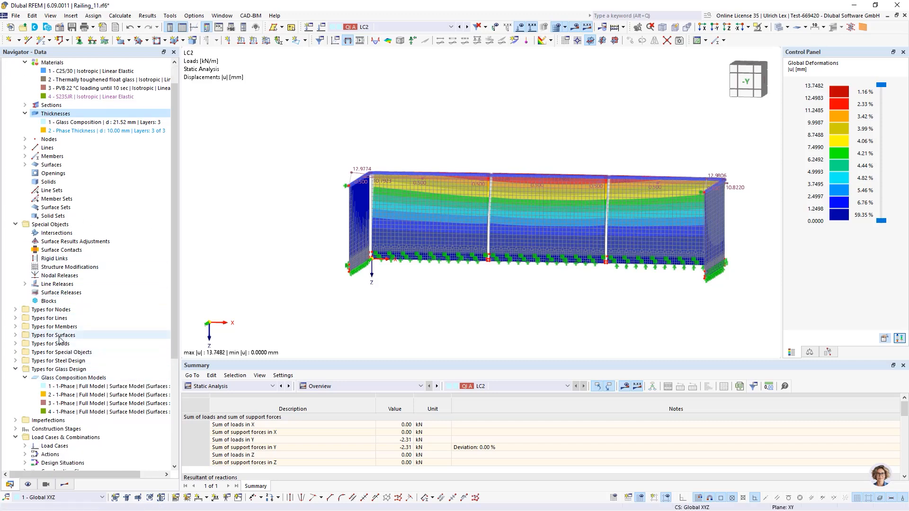
pyautogui.scroll(-1, 56, 346)
pyautogui.doubleClick(53, 404)
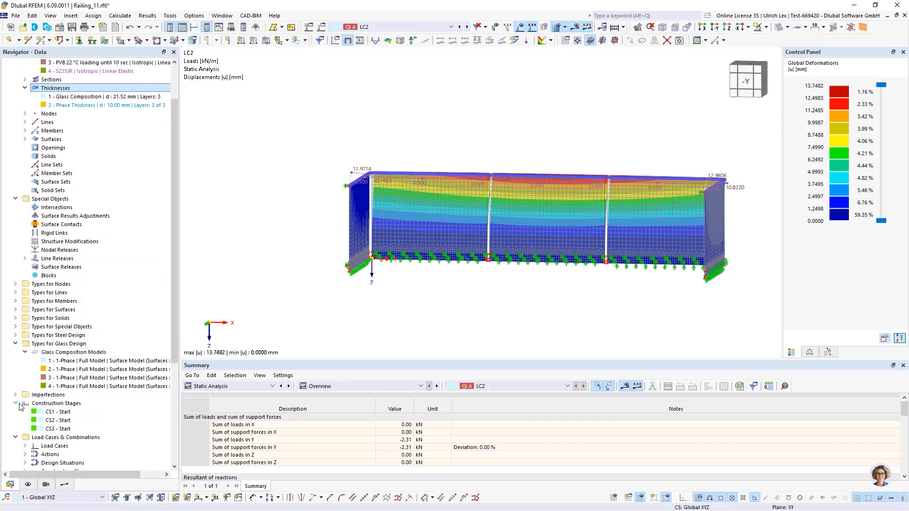
pyautogui.rightClick(53, 406)
pyautogui.click(68, 422)
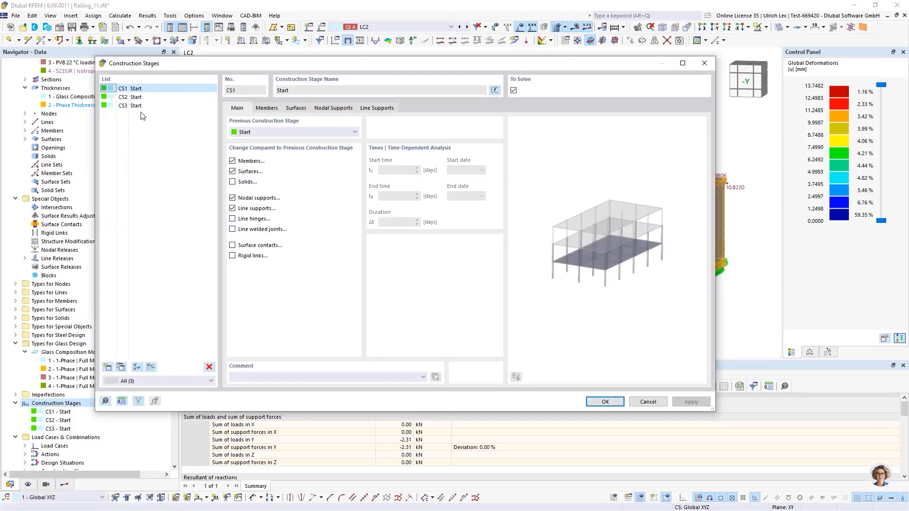
pyautogui.click(122, 367)
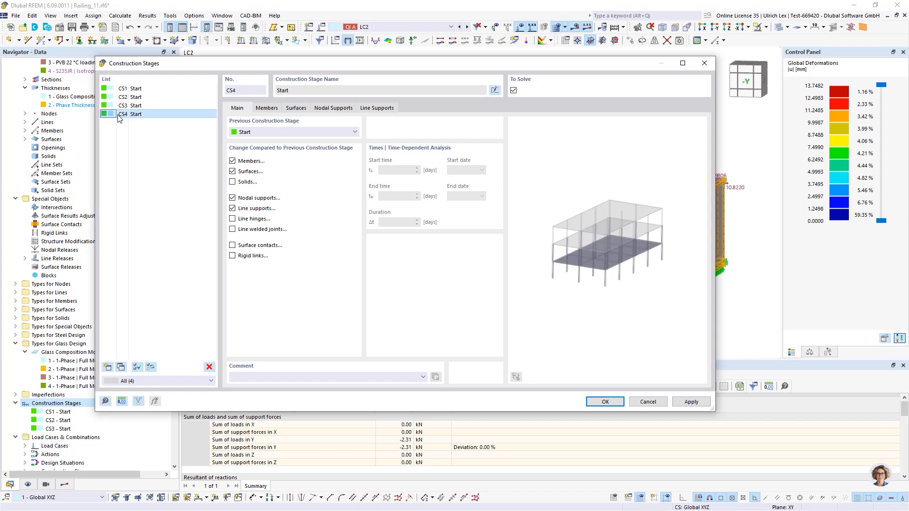
# Modify the Thickness property of the middle front panel's surfaces 4-6 in CS4 to 2 - Phase Thickness and accept the stages
pyautogui.click(296, 108)
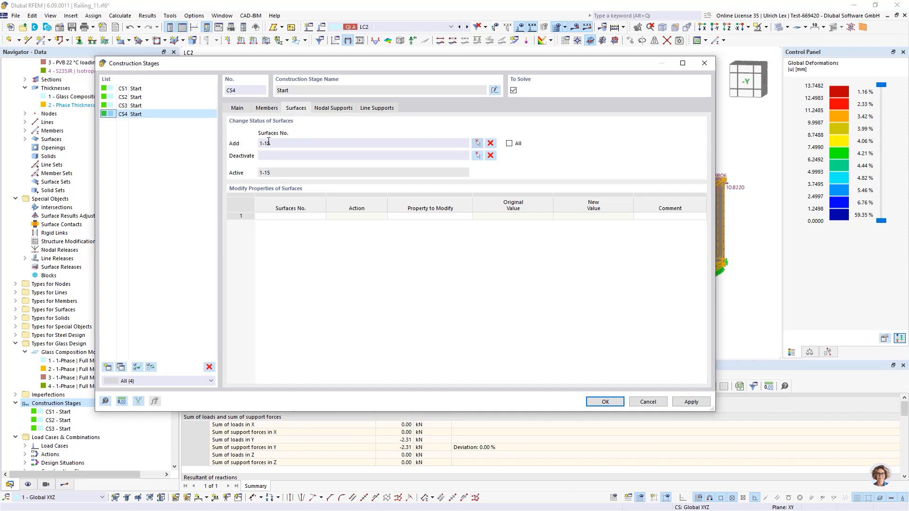
pyautogui.click(273, 215)
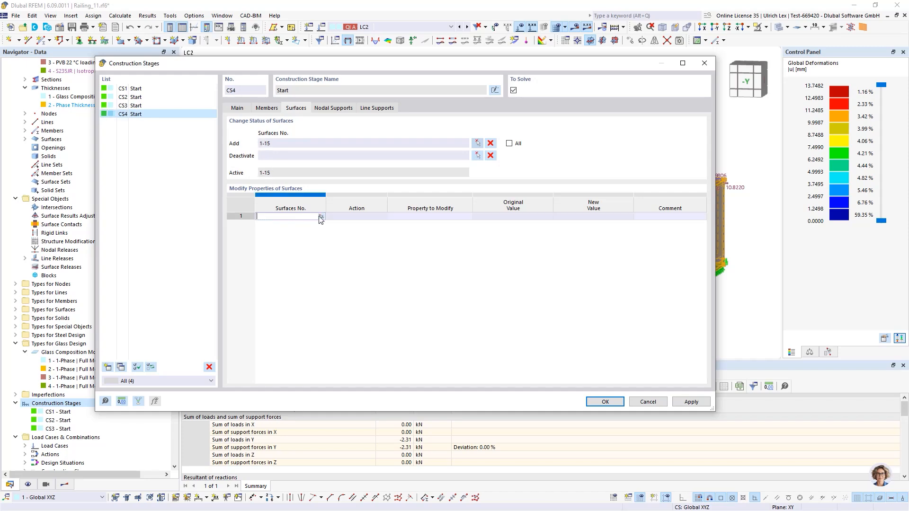
pyautogui.click(321, 216)
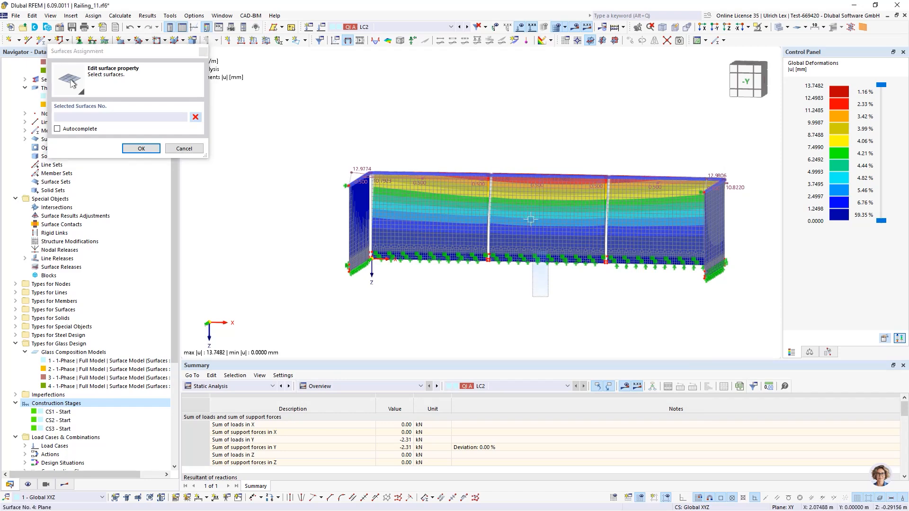
pyautogui.click(533, 169)
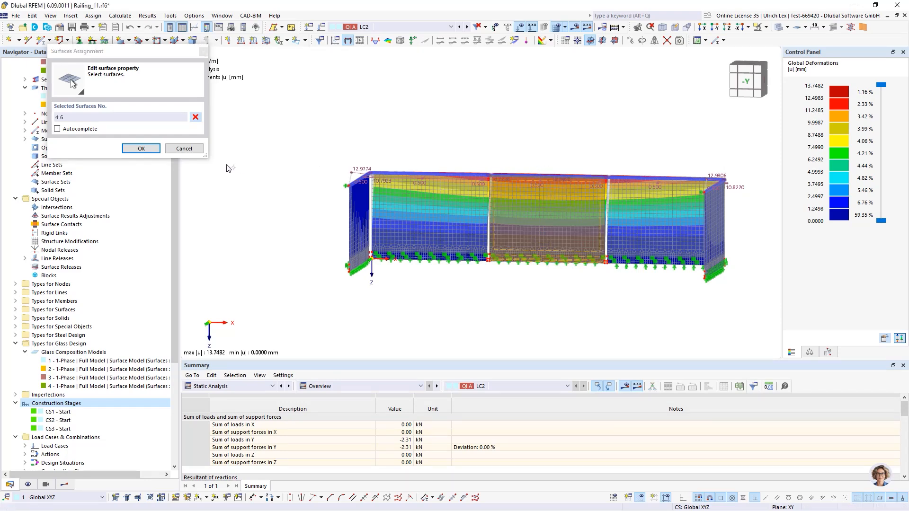
pyautogui.click(141, 148)
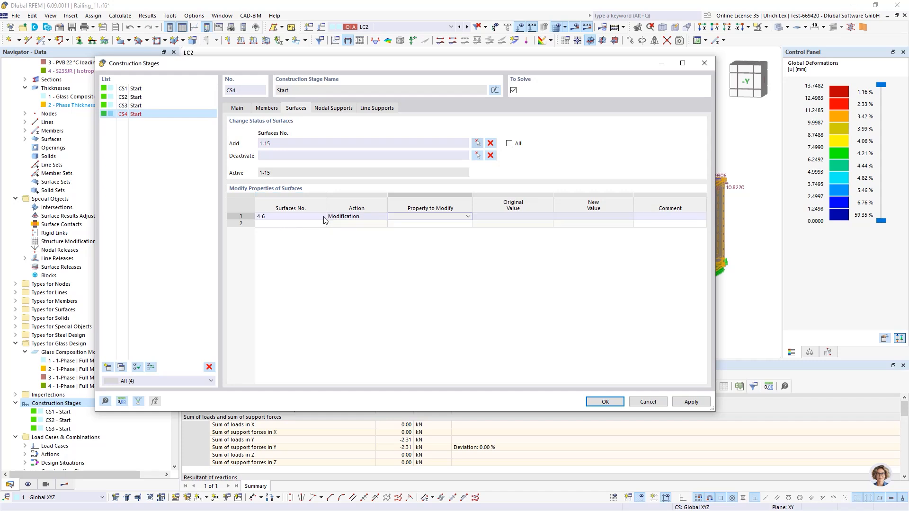
pyautogui.click(450, 217)
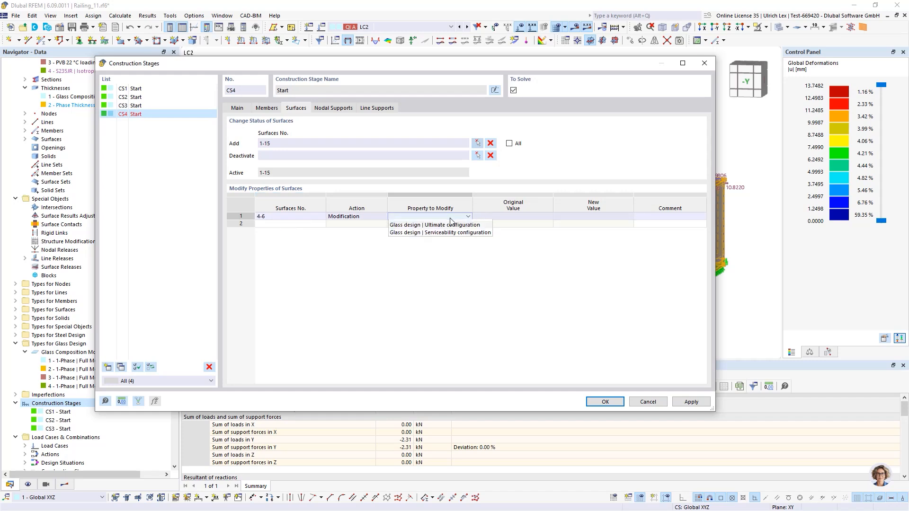
pyautogui.click(412, 224)
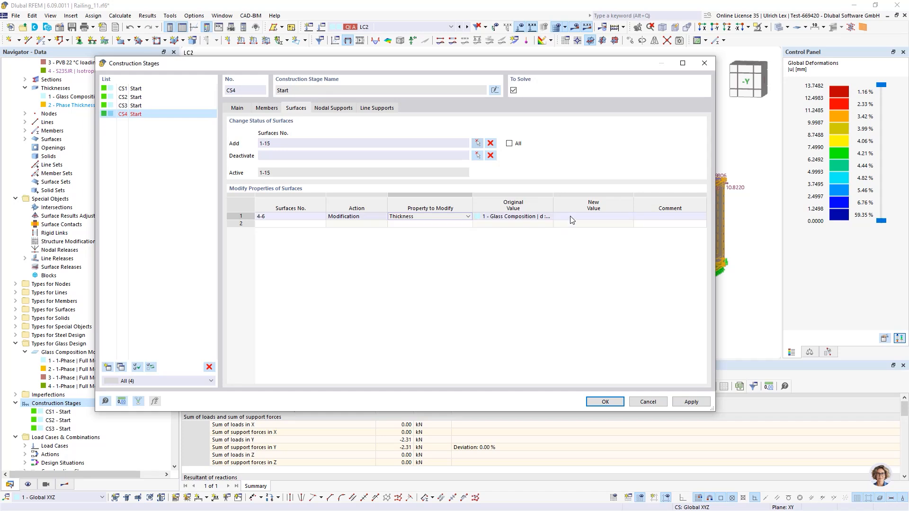
pyautogui.click(616, 217)
pyautogui.click(622, 217)
pyautogui.click(599, 221)
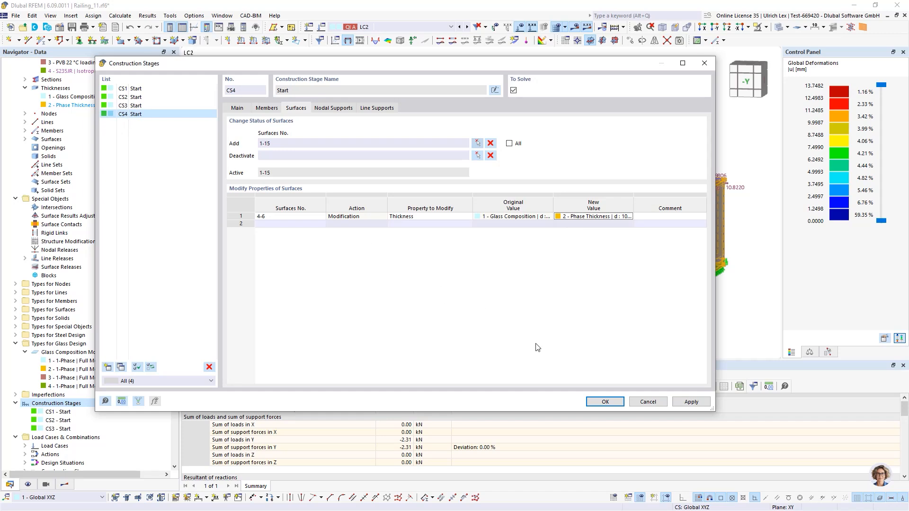
pyautogui.click(605, 402)
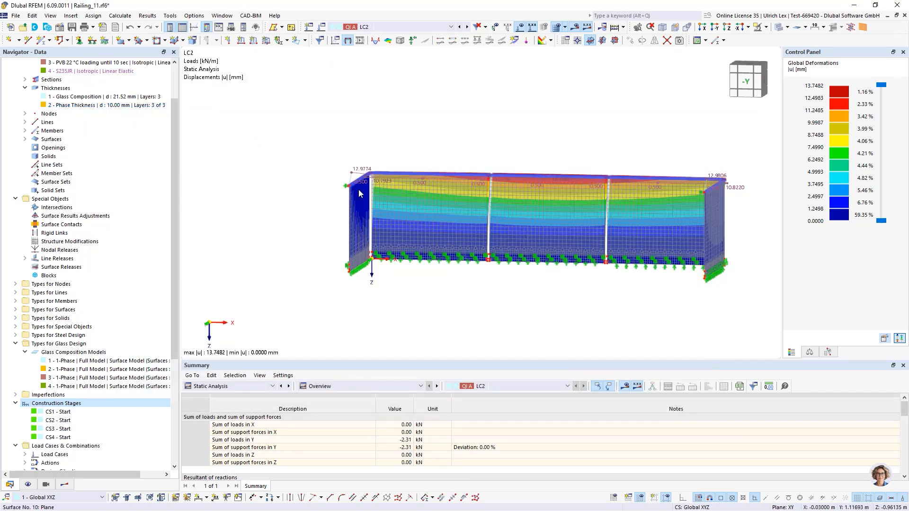
# Display construction stage CS1 in the model view to check its active structure
pyautogui.click(422, 26)
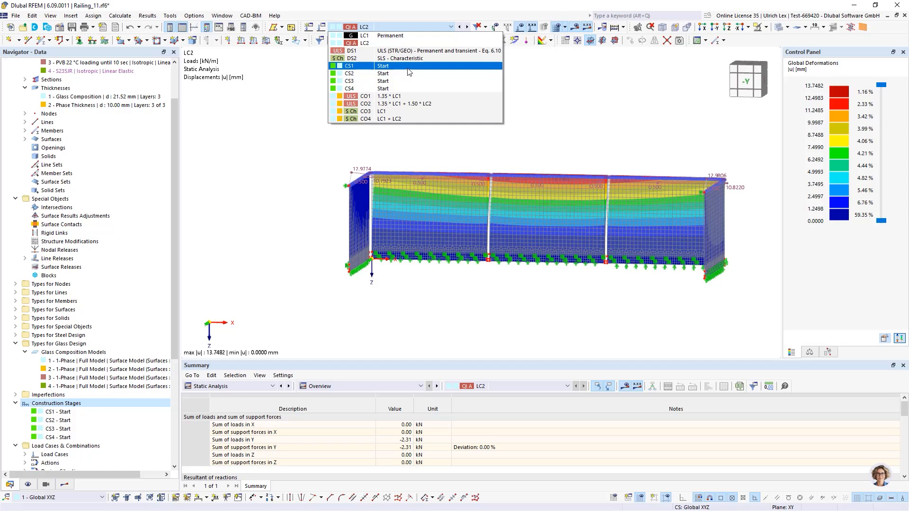
pyautogui.click(387, 67)
pyautogui.scroll(-2, 224, 110)
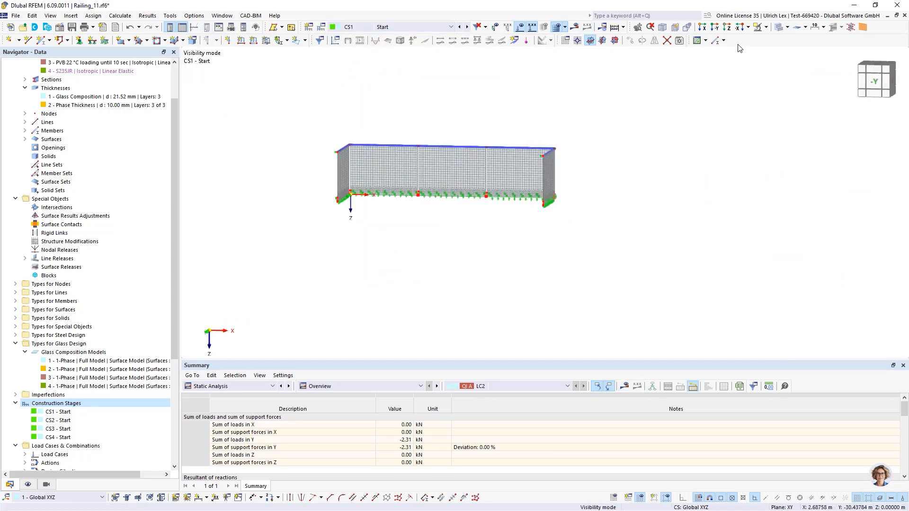
# Adjust the model display for CS1 and turn off the FE mesh on the glass panels
pyautogui.click(781, 28)
pyautogui.click(780, 27)
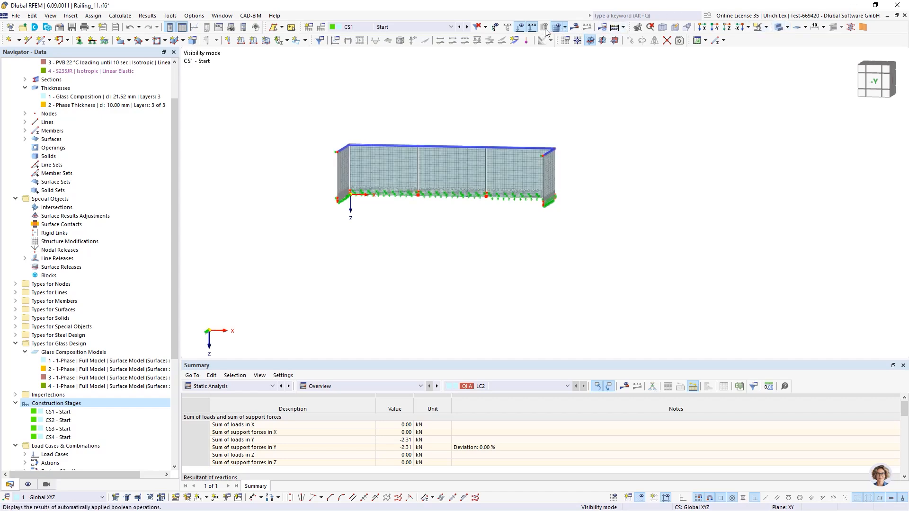
pyautogui.click(565, 27)
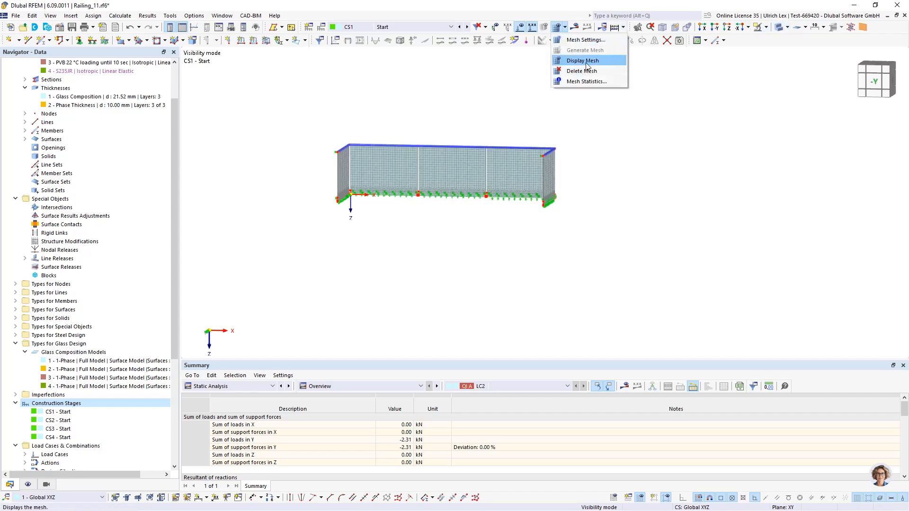
pyautogui.click(585, 61)
# Step through construction stages CS2, CS3 and CS4 in the model view to check which glass panels are active
pyautogui.scroll(2, 470, 141)
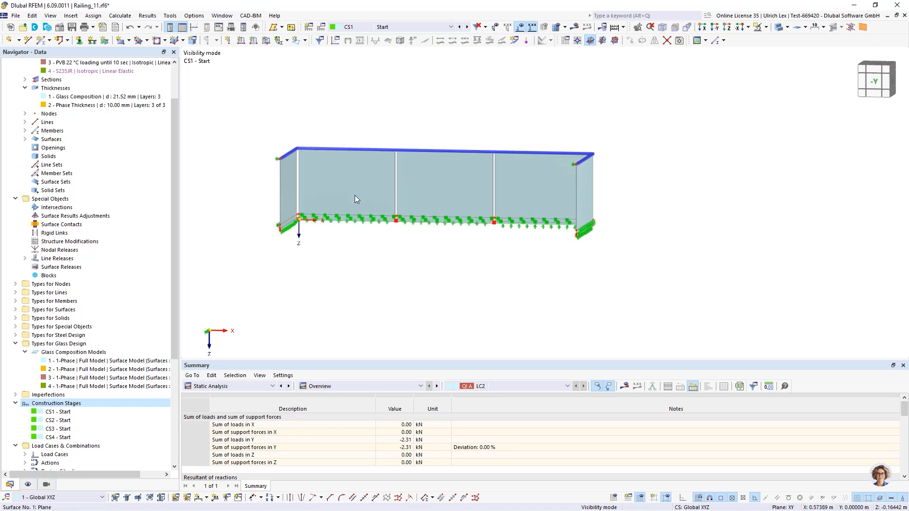
pyautogui.click(468, 27)
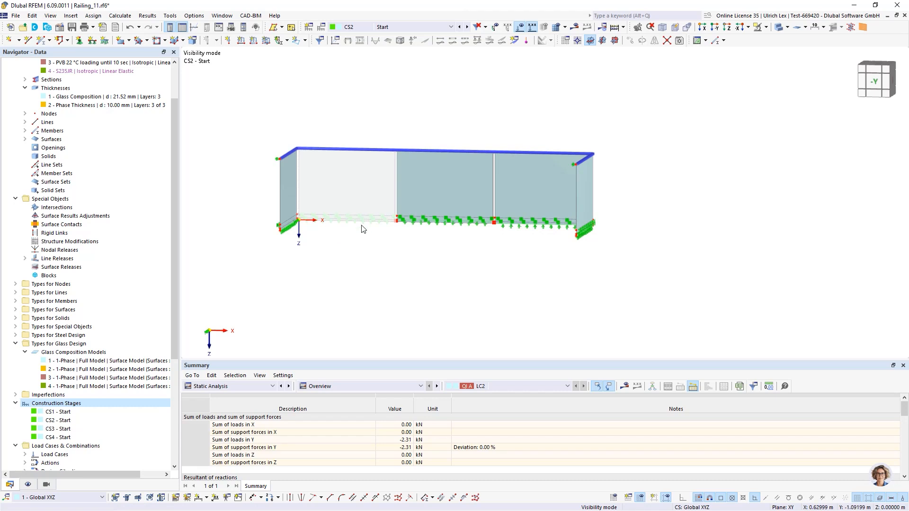
pyautogui.click(468, 27)
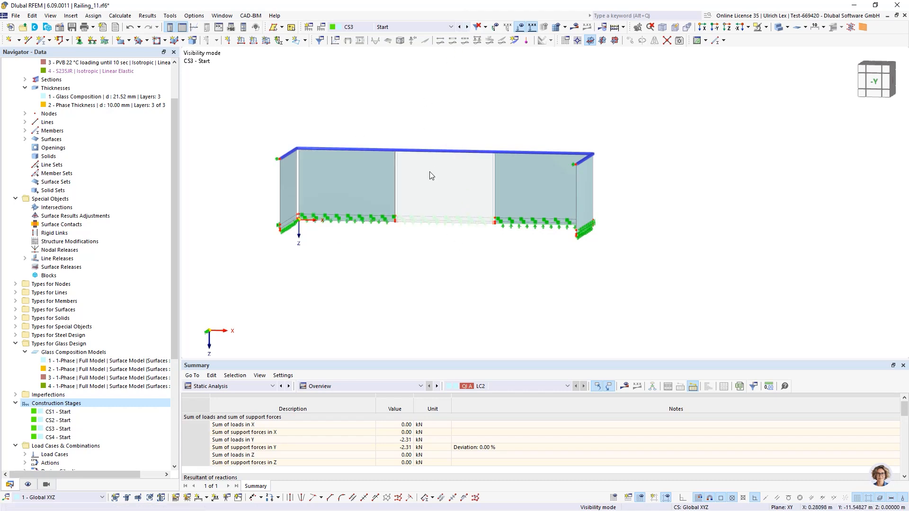
pyautogui.click(468, 27)
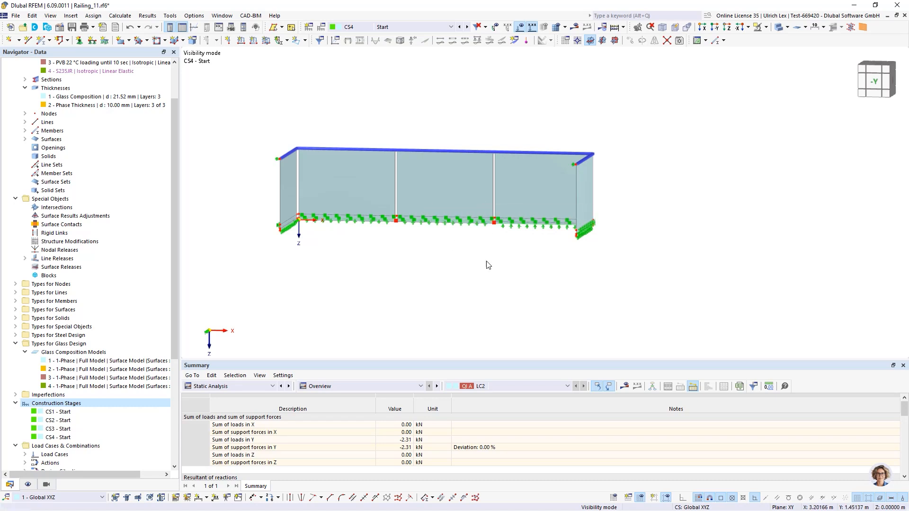
# Open the construction stages for editing and assign load cases LC1 and LC2 to CS1
pyautogui.click(320, 28)
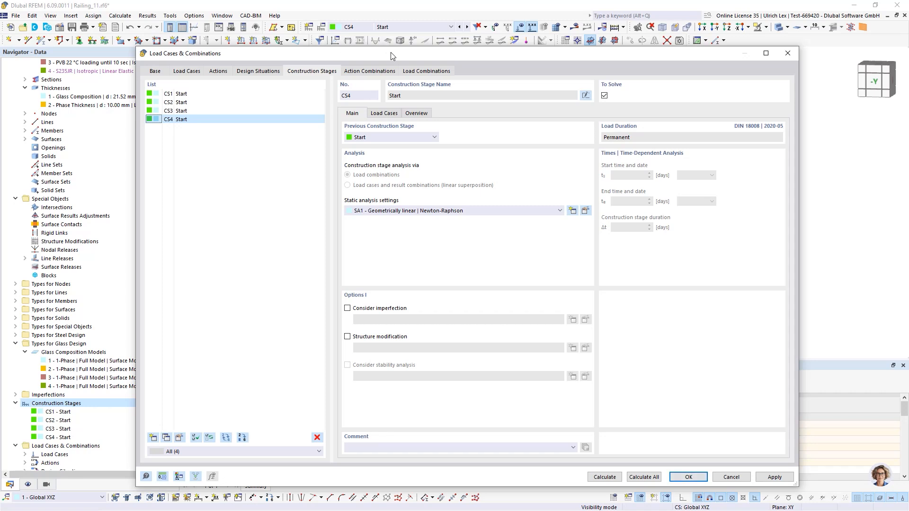
pyautogui.moveTo(418, 54); pyautogui.dragTo(410, 47)
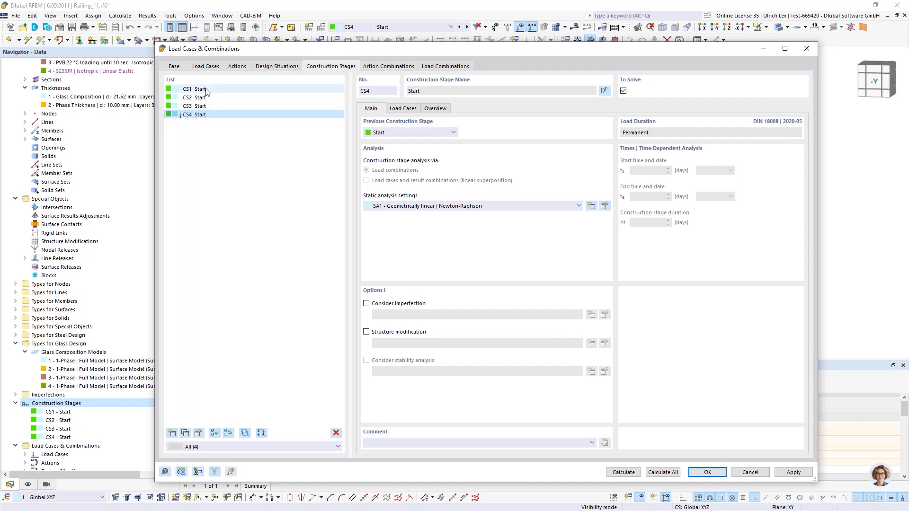
pyautogui.click(227, 90)
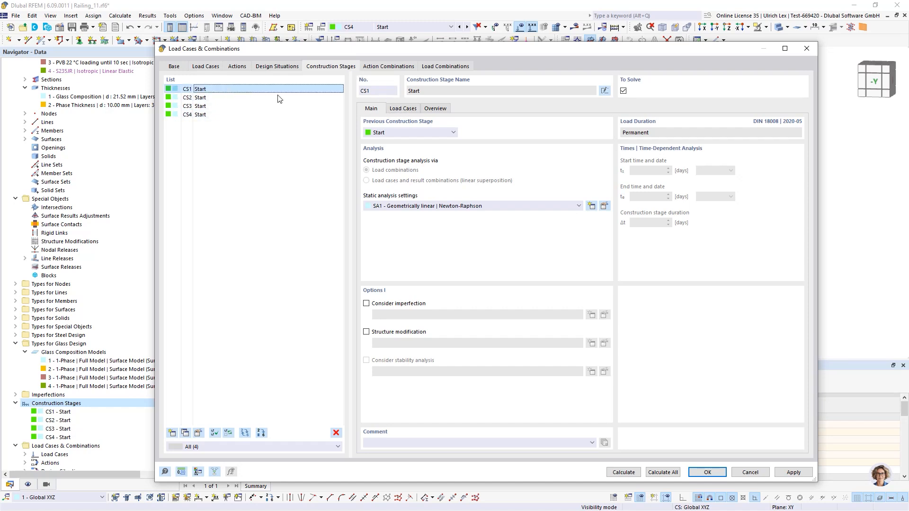
pyautogui.click(405, 108)
pyautogui.click(426, 131)
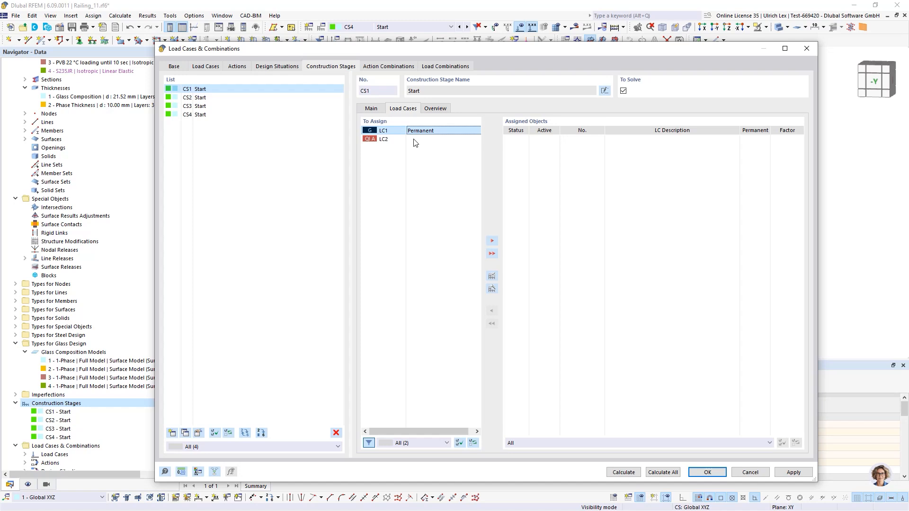
pyautogui.keyDown('shift'); pyautogui.click(383, 139); pyautogui.keyUp('shift')
pyautogui.click(492, 241)
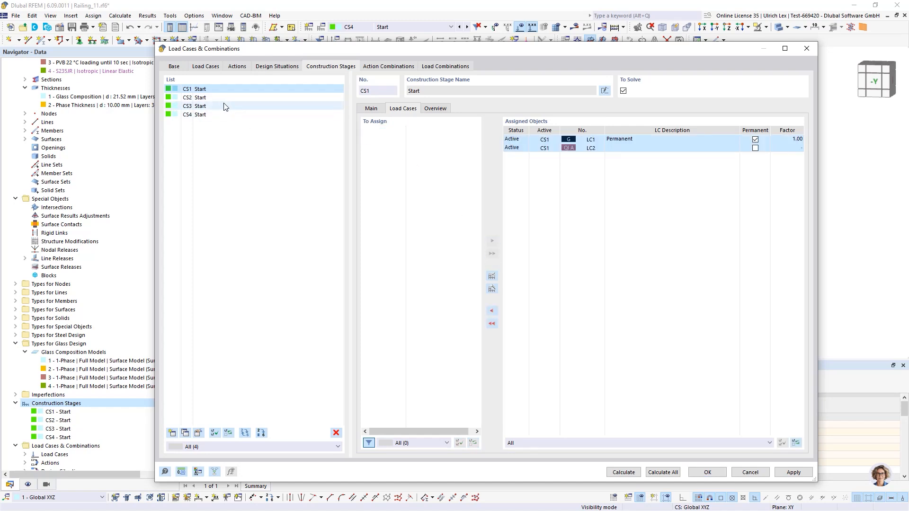
# Assign load cases LC1 and LC2 to construction stage CS2, and load case LC2 to CS3
pyautogui.click(223, 98)
pyautogui.click(384, 131)
pyautogui.keyDown('shift'); pyautogui.click(384, 139); pyautogui.keyUp('shift')
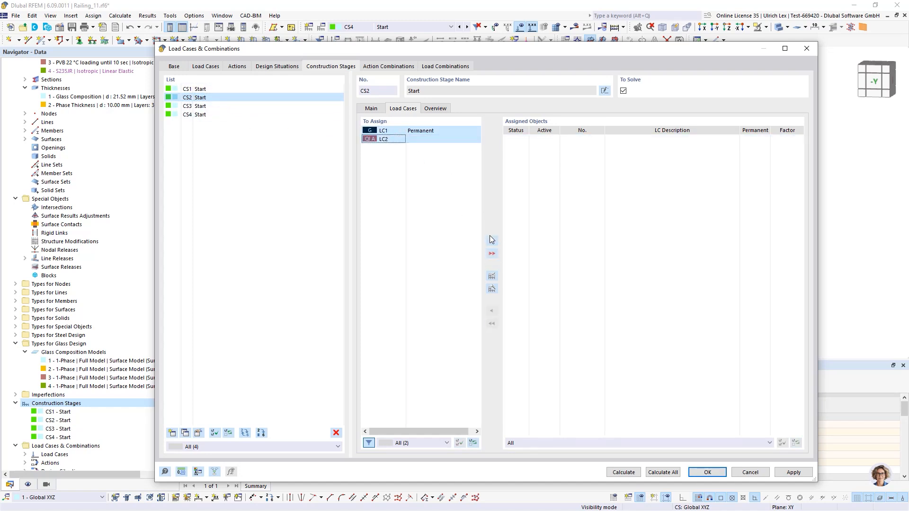
pyautogui.click(492, 240)
pyautogui.click(201, 106)
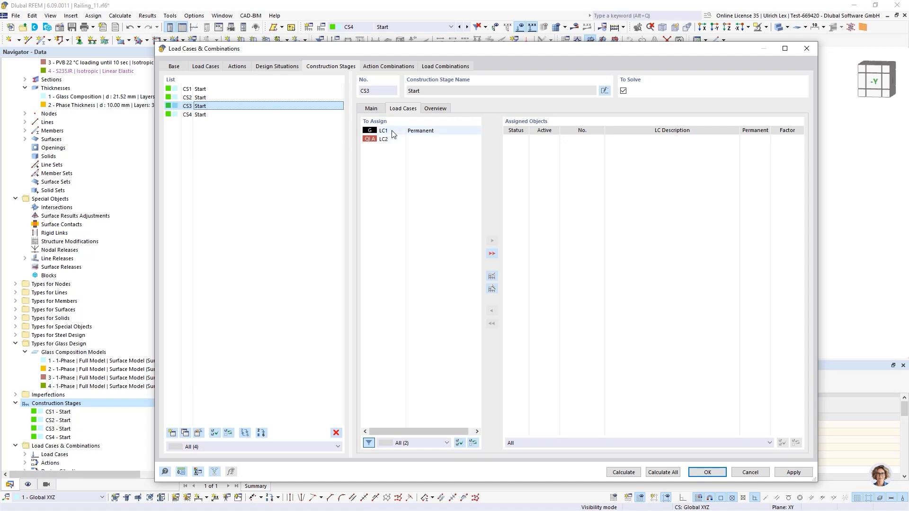
pyautogui.click(384, 138)
pyautogui.click(492, 240)
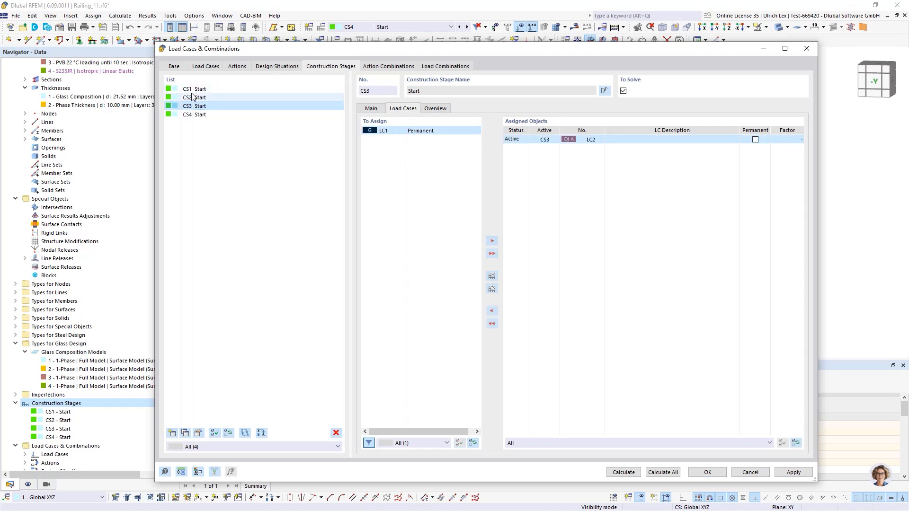
# Assign load cases LC1 and LC2 to construction stage CS4
pyautogui.click(202, 114)
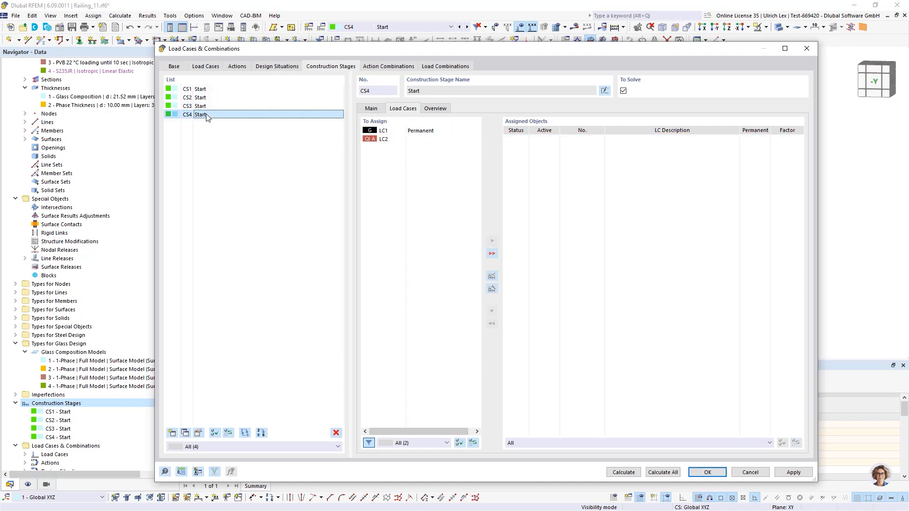
pyautogui.click(402, 132)
pyautogui.keyDown('shift'); pyautogui.click(402, 140); pyautogui.keyUp('shift')
pyautogui.click(492, 243)
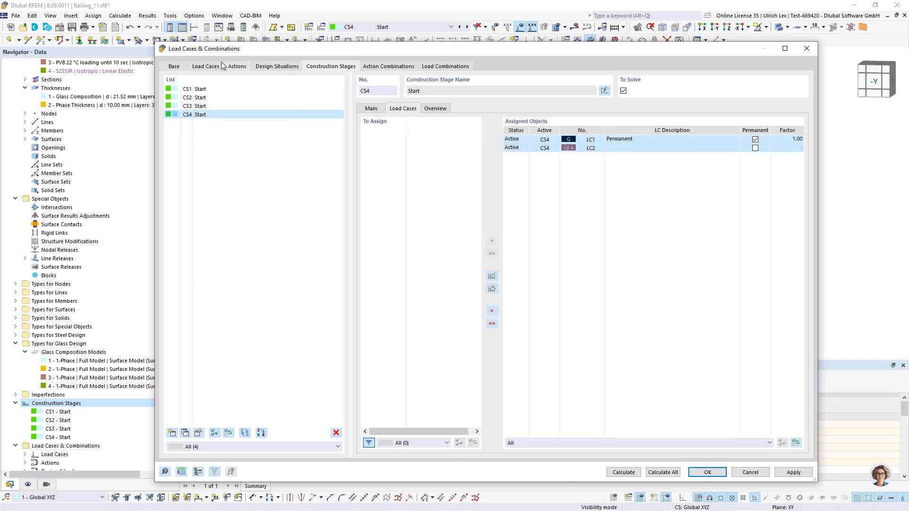
# Deactivate Glass Design for design situation DS2, SLS - Characteristic
pyautogui.click(291, 69)
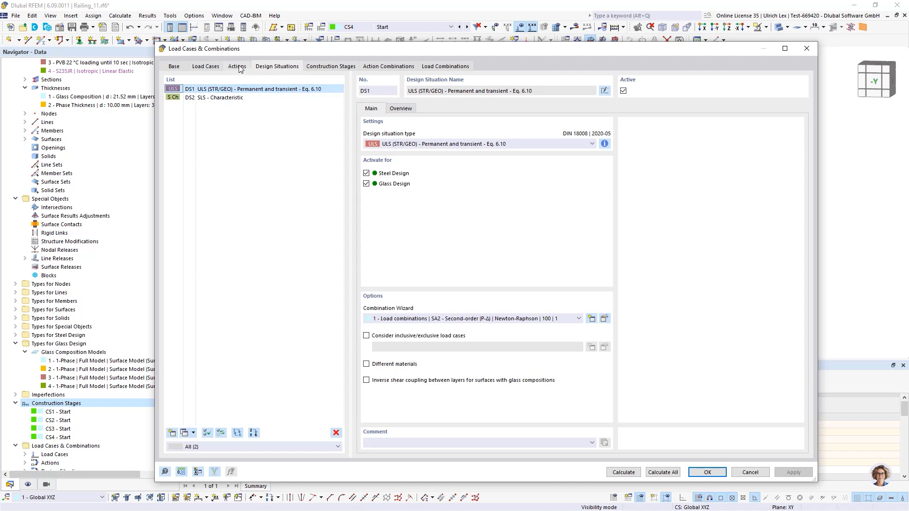
pyautogui.moveTo(299, 50); pyautogui.dragTo(296, 36)
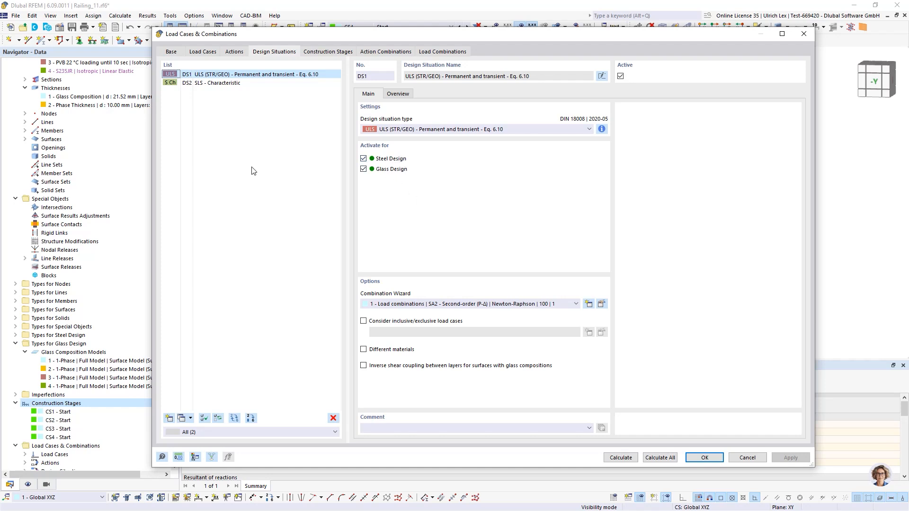
pyautogui.click(210, 83)
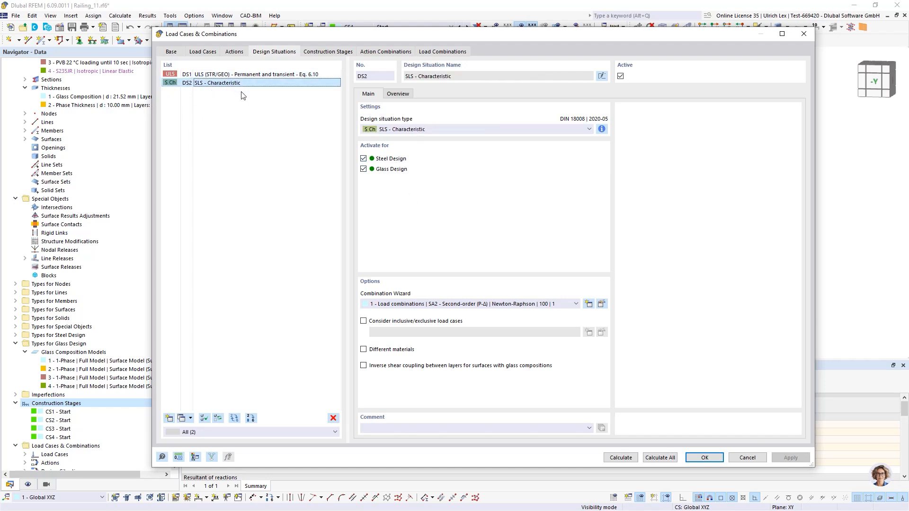
pyautogui.click(363, 169)
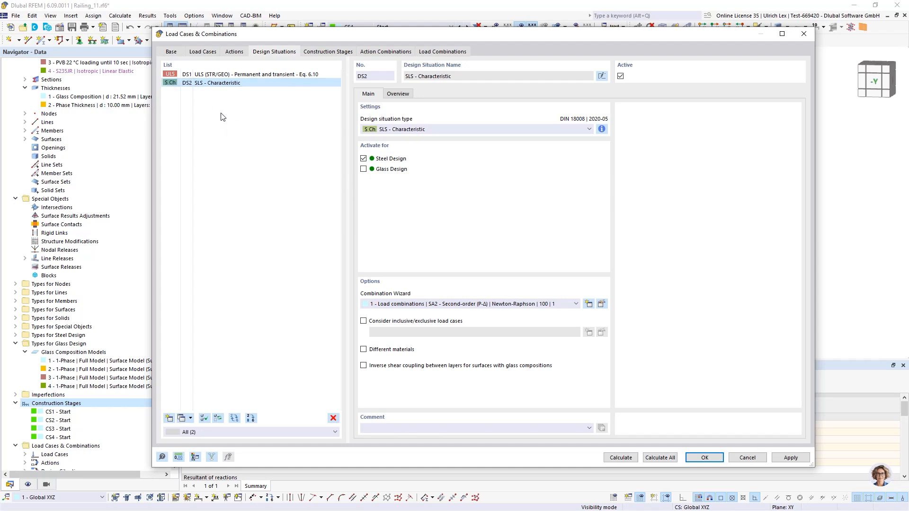
# Edit the combination wizard of design situation DS1 and delete combination wizard 2
pyautogui.click(218, 75)
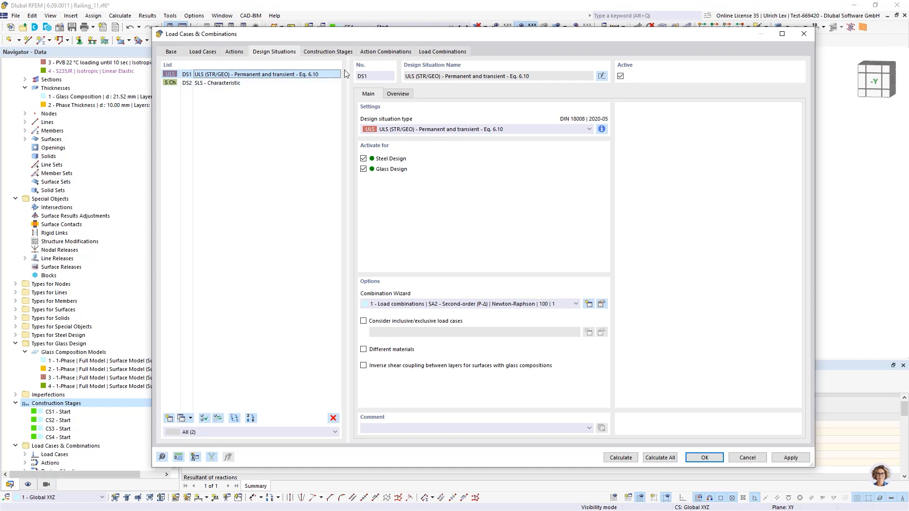
pyautogui.click(340, 53)
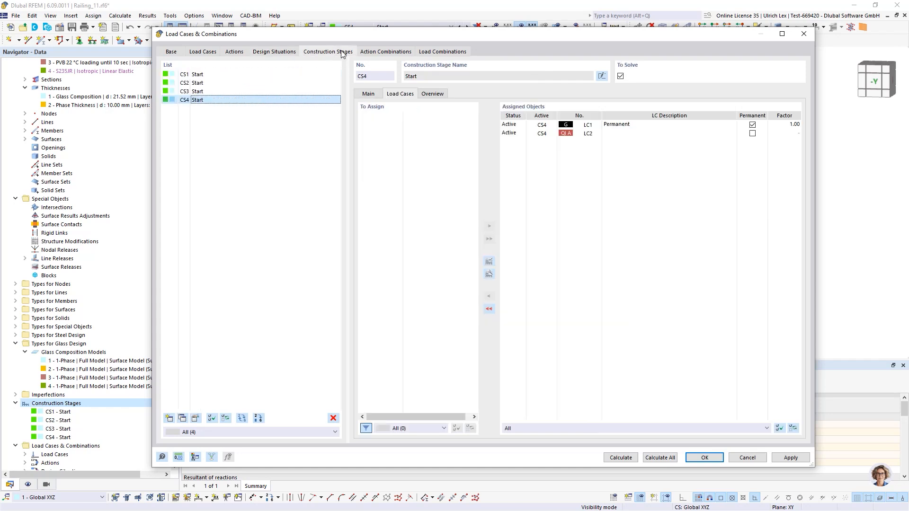
pyautogui.click(268, 54)
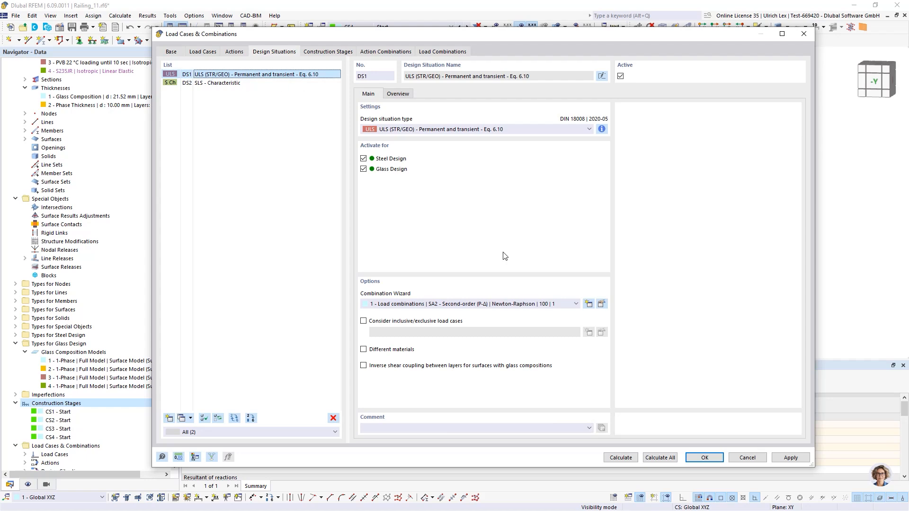
pyautogui.click(601, 304)
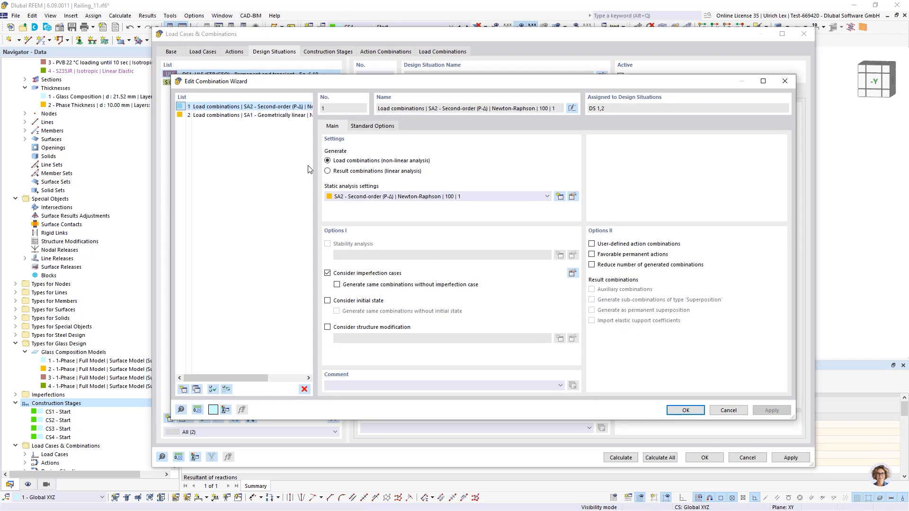
pyautogui.click(206, 115)
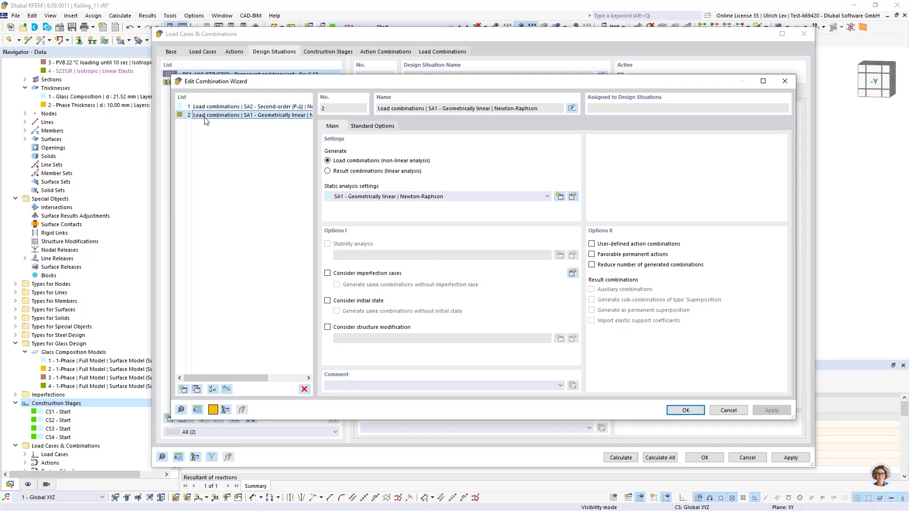
pyautogui.click(304, 389)
pyautogui.click(459, 294)
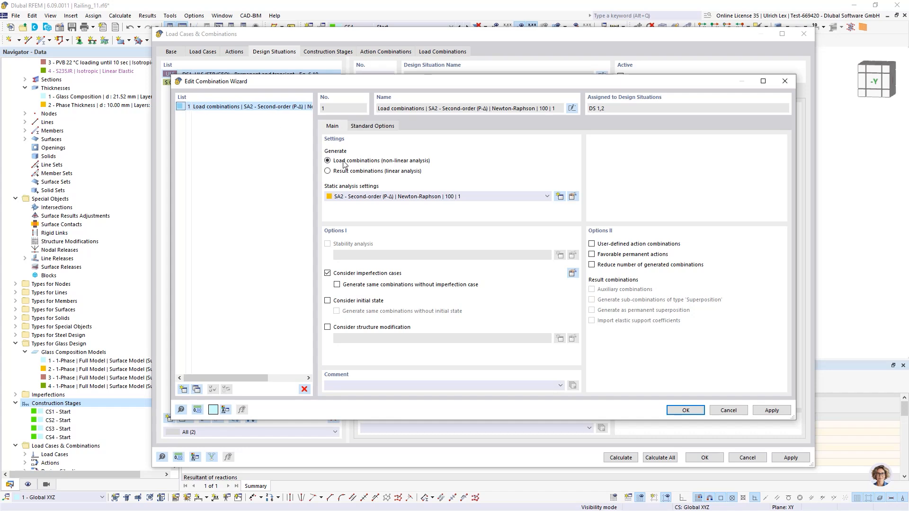
# Set combination wizard 1 to SA1 - Geometrically linear and consider construction stage CS1 as its initial state
pyautogui.click(468, 197)
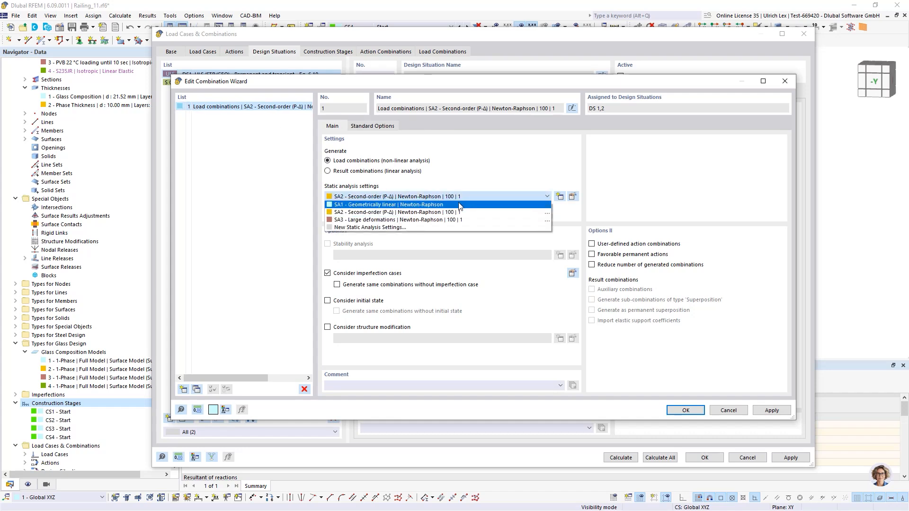
pyautogui.click(437, 204)
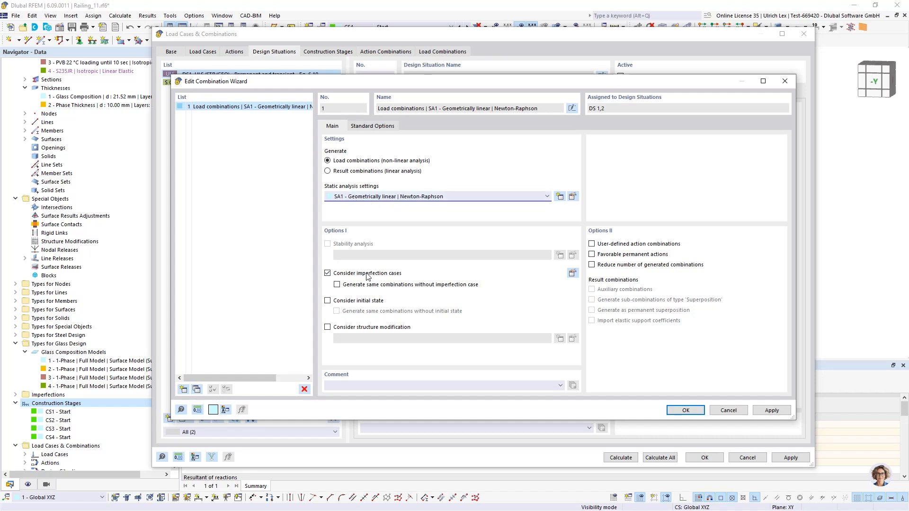
pyautogui.click(328, 301)
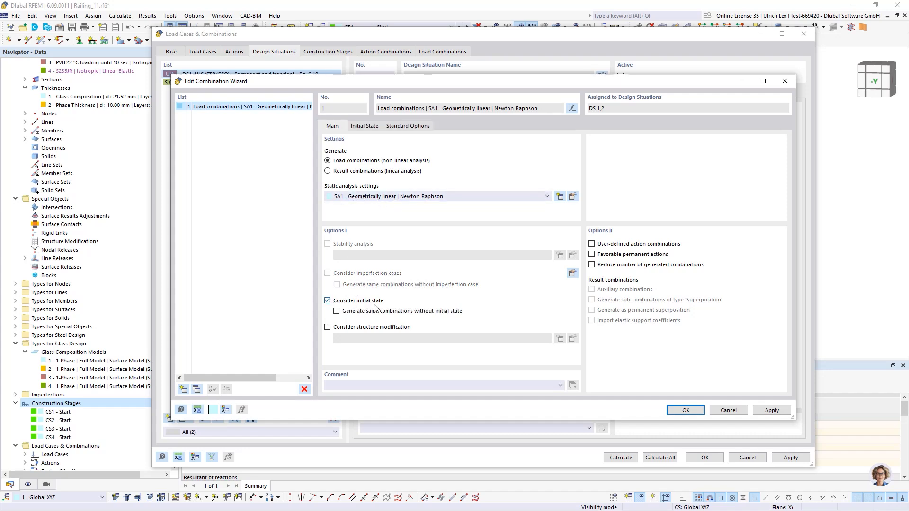
pyautogui.click(365, 126)
pyautogui.doubleClick(348, 166)
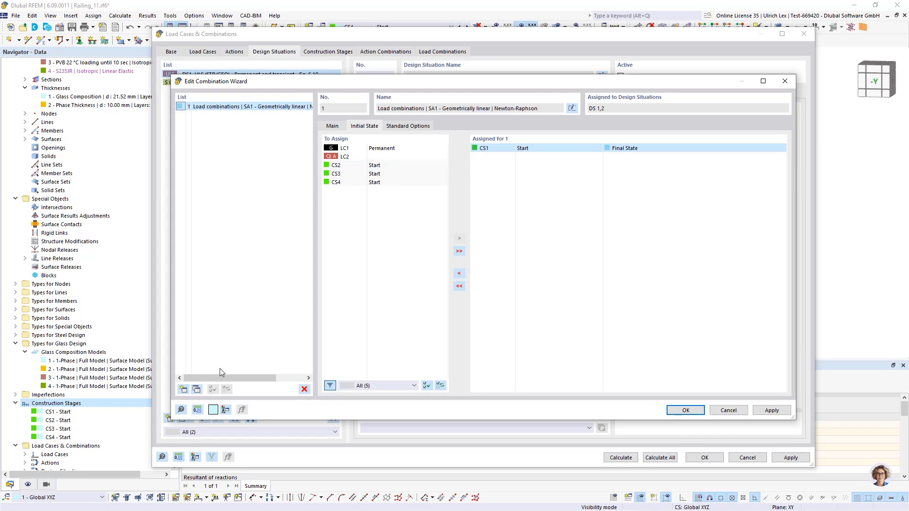
# Copy combination wizard 1 as wizard 2 and replace its initial state CS1 with CS2
pyautogui.moveTo(357, 82); pyautogui.dragTo(412, 84)
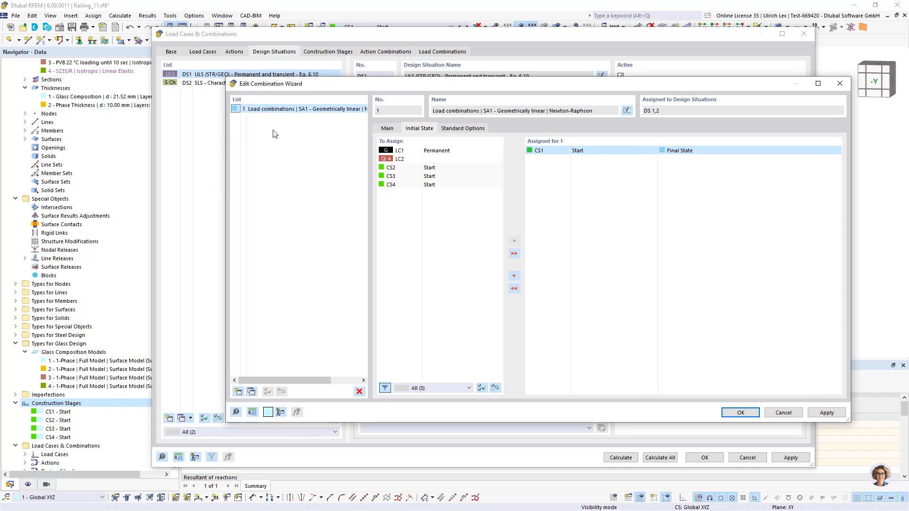
pyautogui.moveTo(342, 83); pyautogui.dragTo(329, 80)
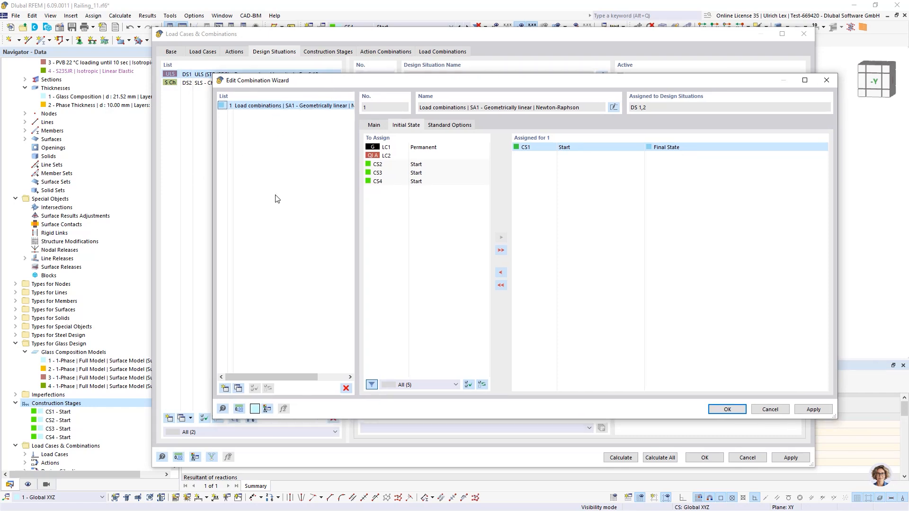
pyautogui.click(238, 389)
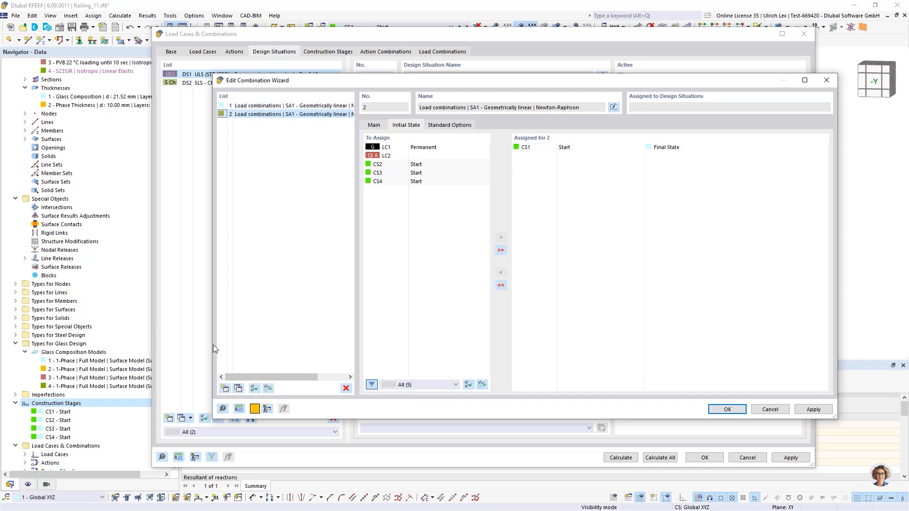
pyautogui.doubleClick(397, 169)
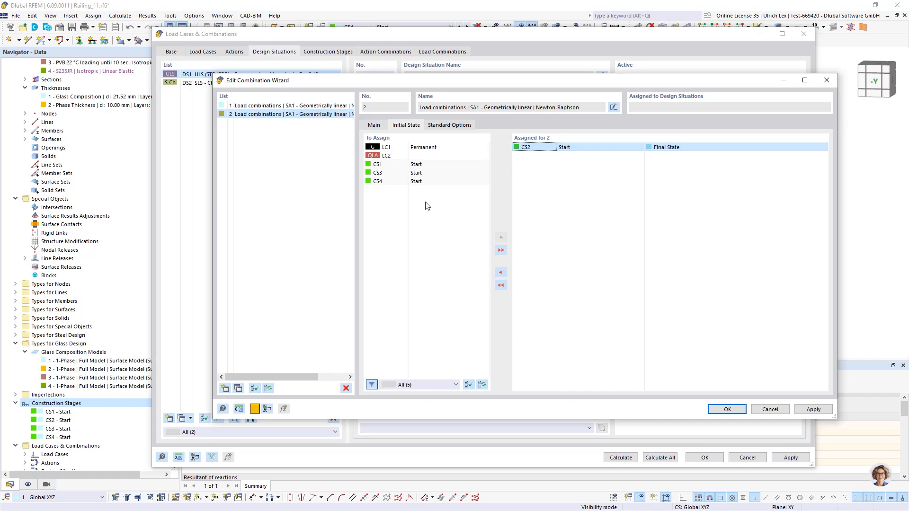
# Copy combination wizard 2 as wizard 3, replace its initial state CS2 with CS3, and accept the combination wizards
pyautogui.click(238, 387)
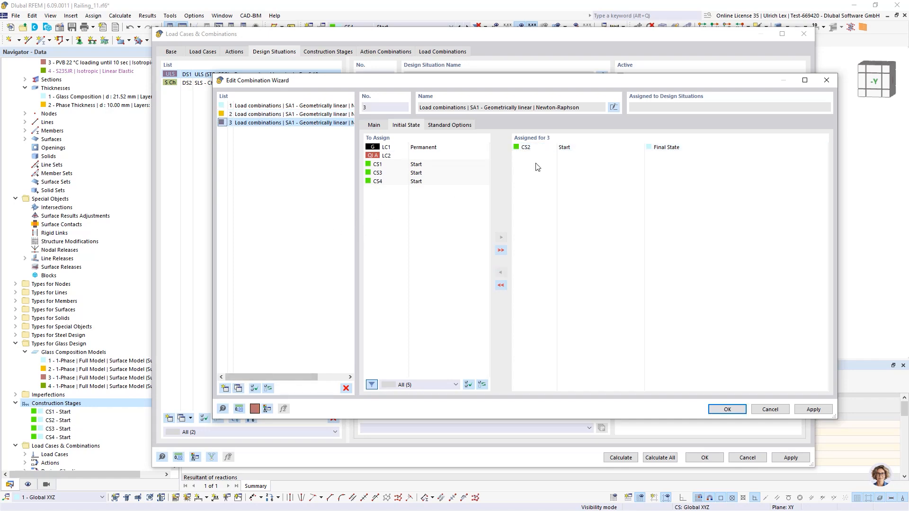
pyautogui.doubleClick(537, 150)
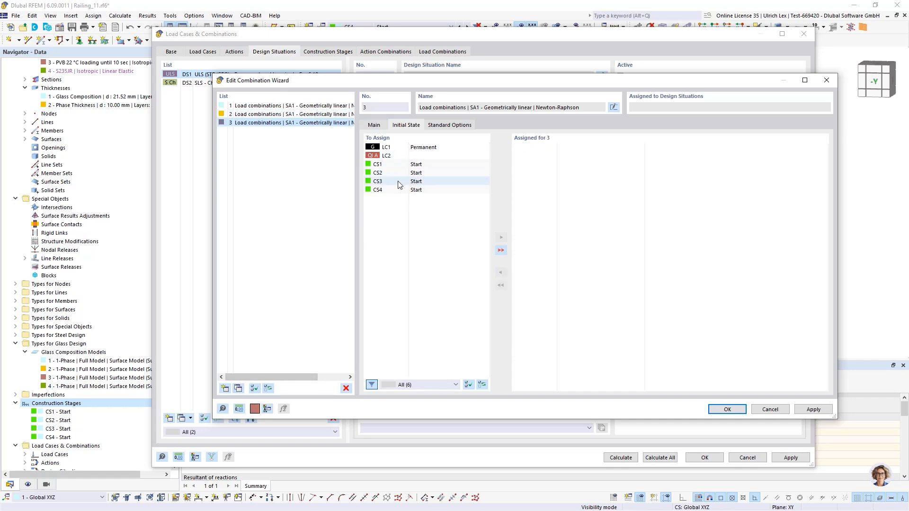
pyautogui.doubleClick(403, 173)
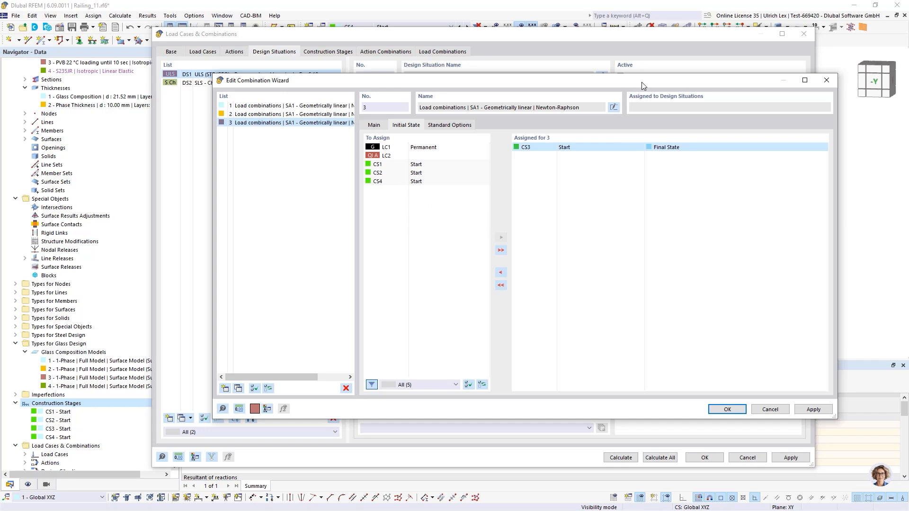
pyautogui.moveTo(642, 83); pyautogui.dragTo(643, 116)
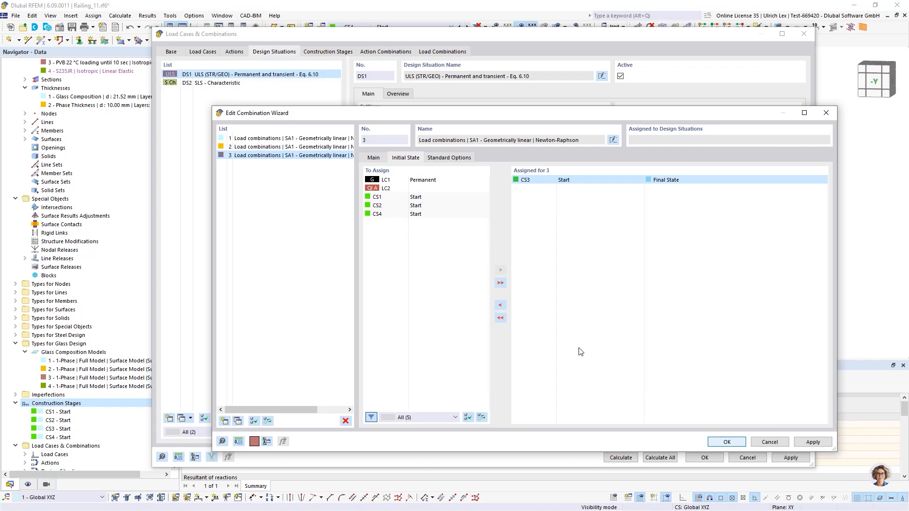
pyautogui.click(374, 158)
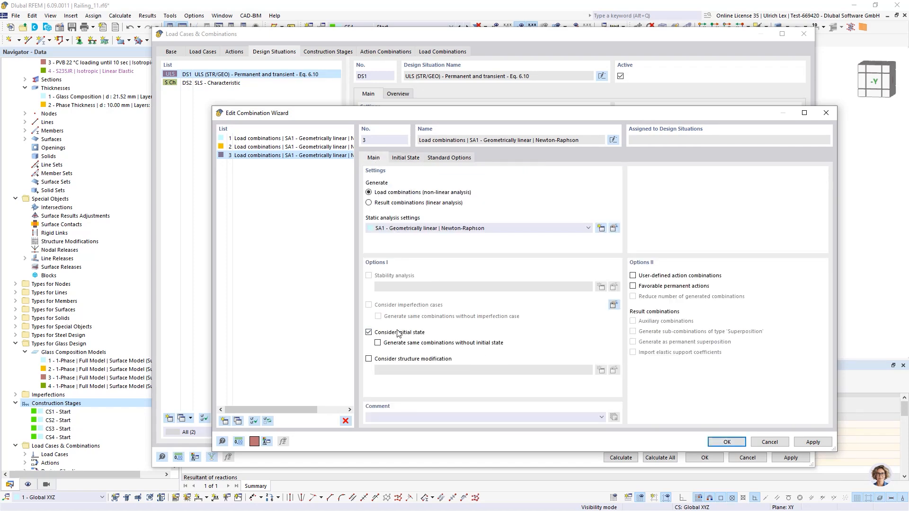
pyautogui.click(725, 442)
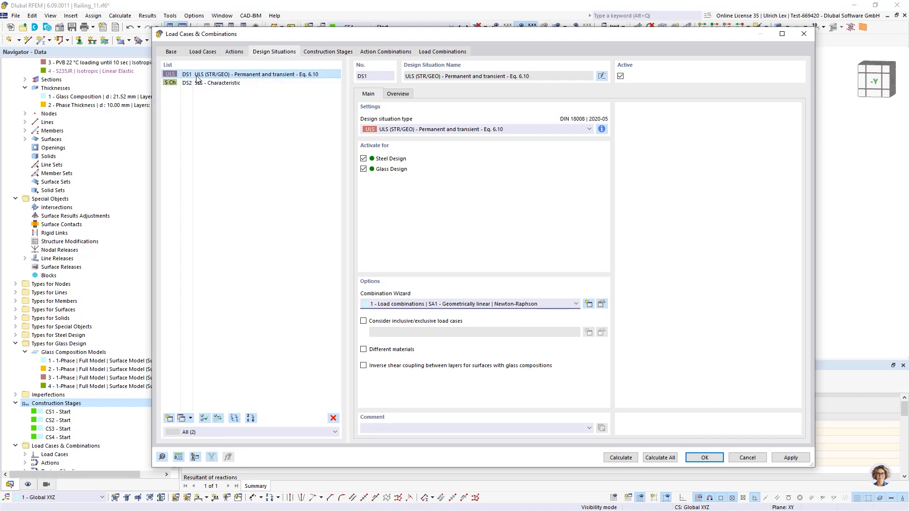
# Copy the ULS design situation DS1 as DS3 with combination wizard 2 and as DS4 with combination wizard 3
pyautogui.click(181, 419)
pyautogui.click(431, 304)
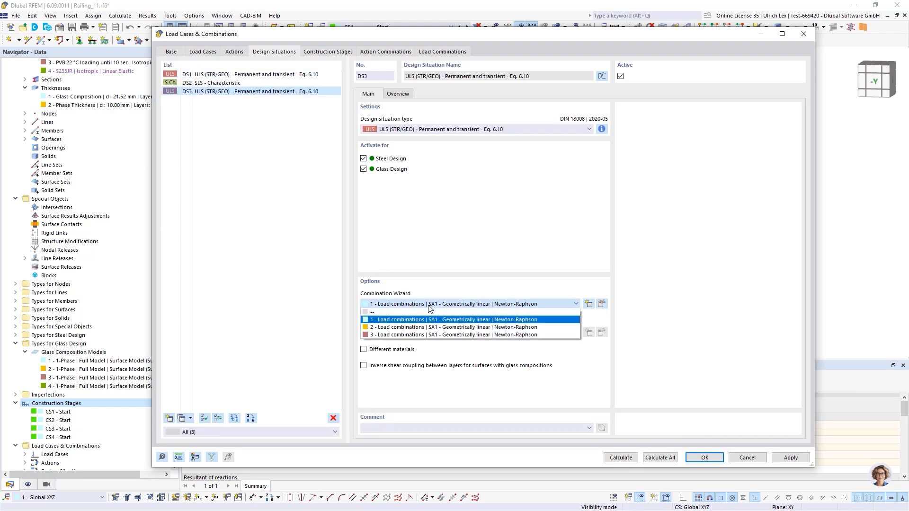
pyautogui.click(419, 328)
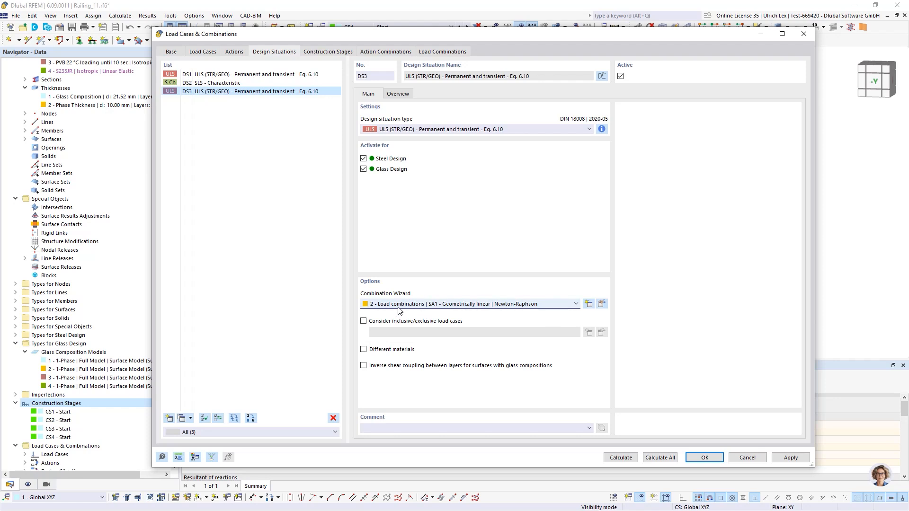
pyautogui.click(181, 419)
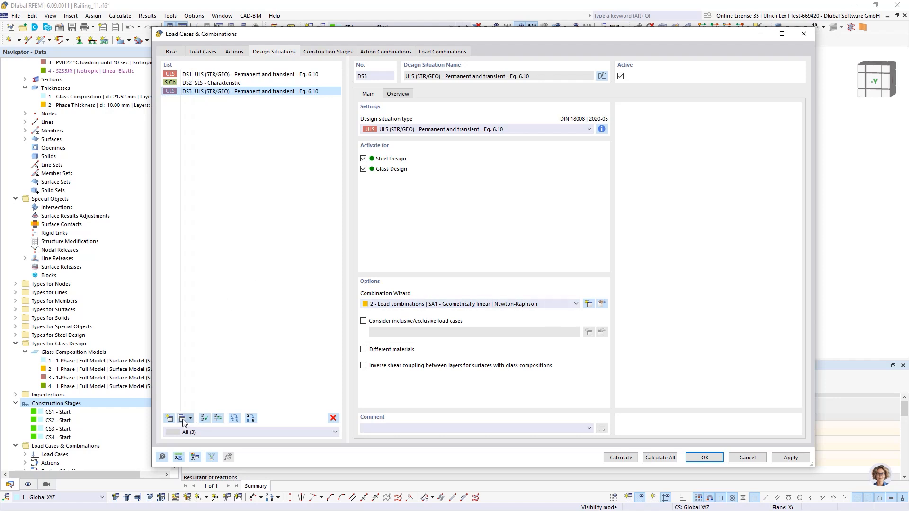
pyautogui.click(399, 305)
pyautogui.click(426, 336)
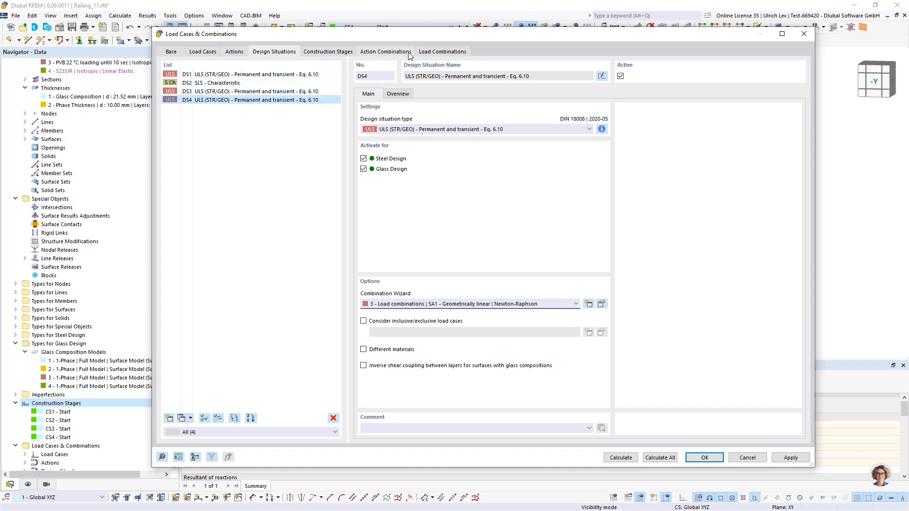
# Examine the generated load combinations, especially CO7 of construction stage CS3, and check the settings of design situation DS4
pyautogui.click(444, 53)
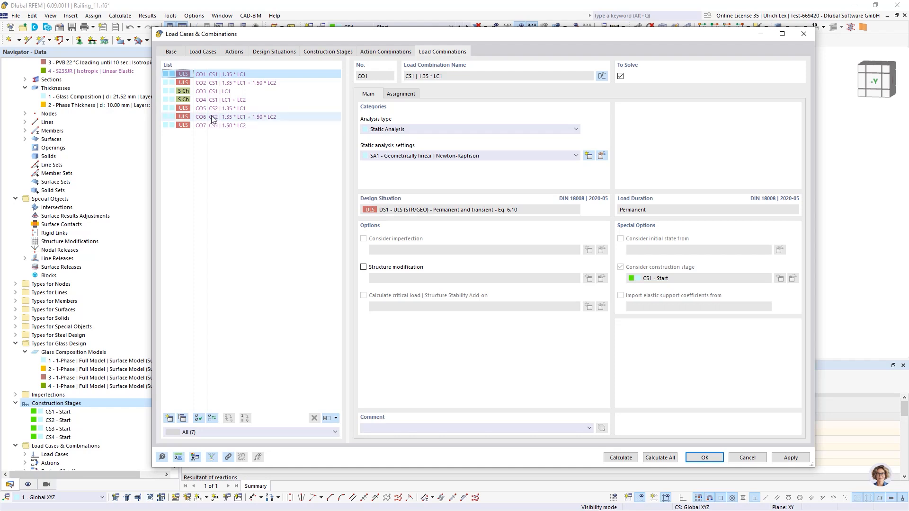
pyautogui.click(231, 127)
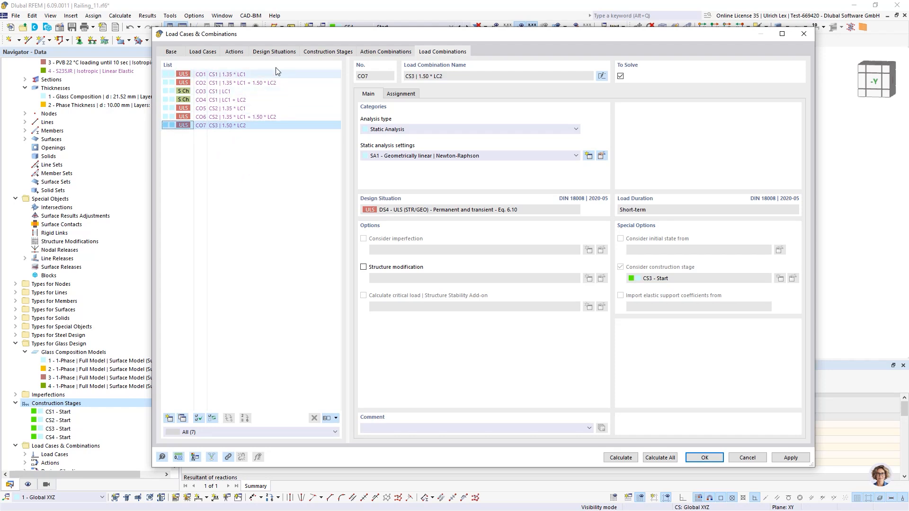
pyautogui.click(276, 74)
pyautogui.click(234, 126)
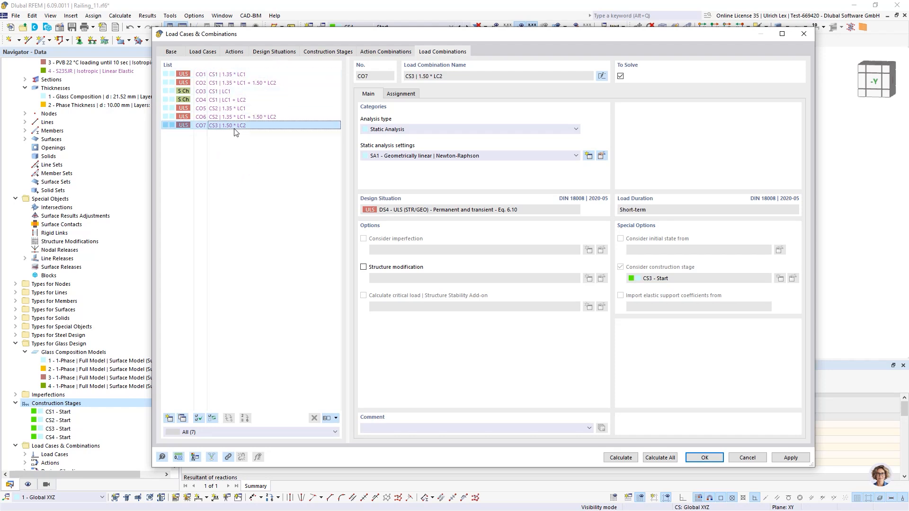
pyautogui.click(208, 53)
pyautogui.click(273, 52)
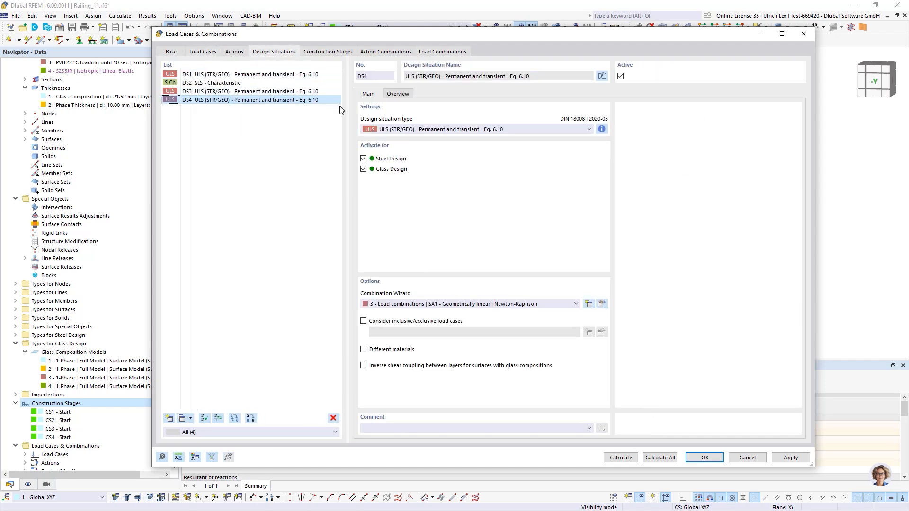
pyautogui.click(397, 94)
pyautogui.click(368, 95)
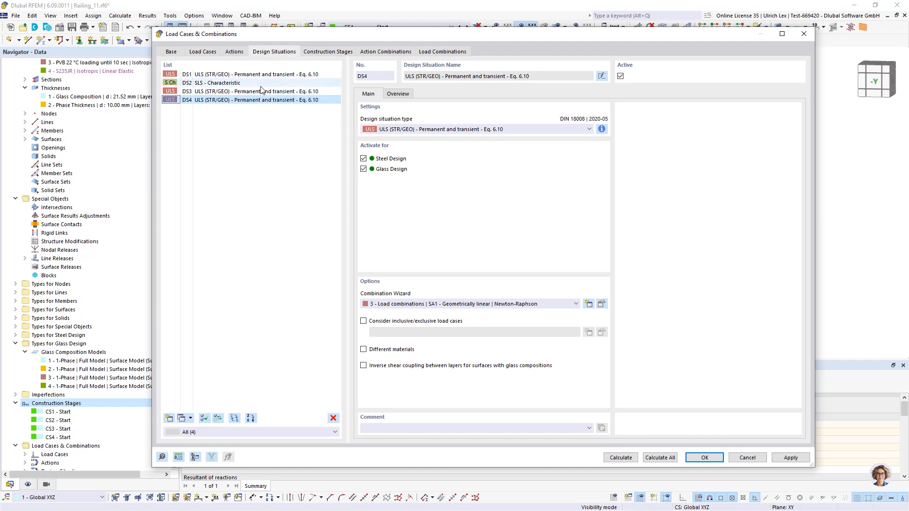
# Assign the missing load case LC1 - Permanent to construction stage CS3
pyautogui.click(317, 56)
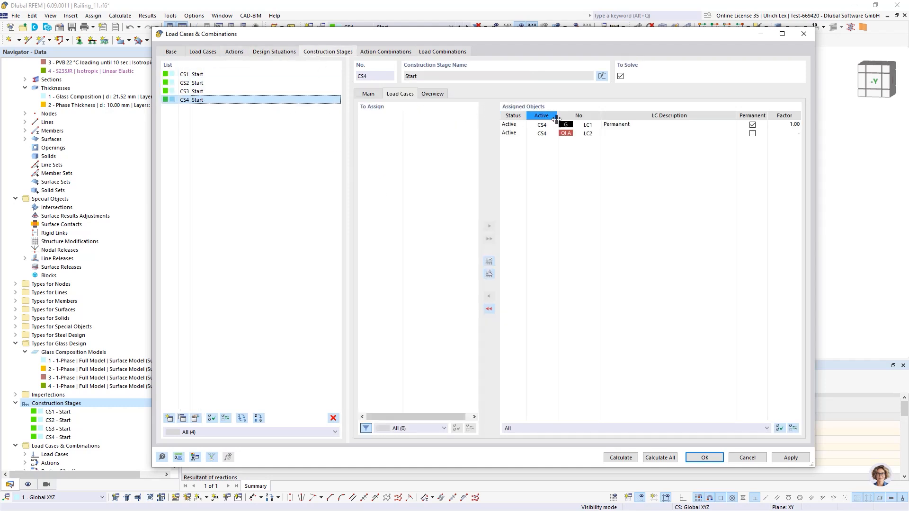
pyautogui.click(221, 92)
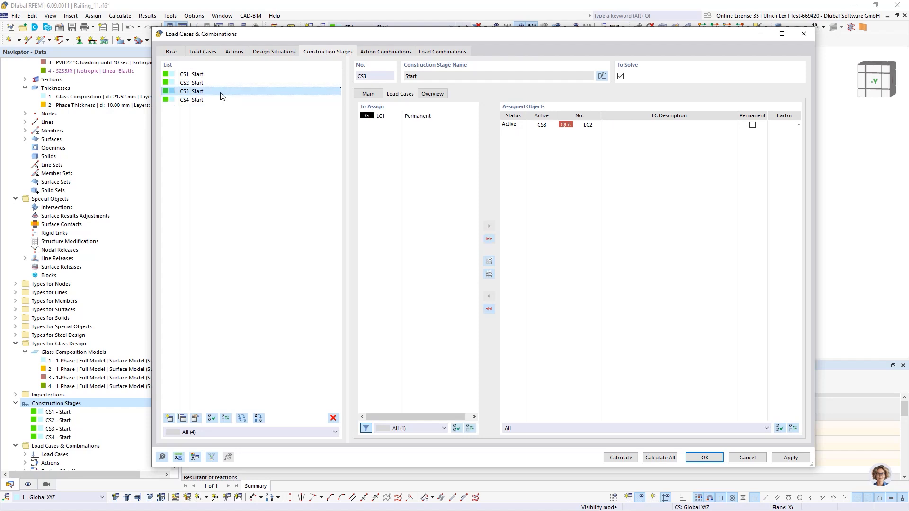
pyautogui.moveTo(402, 122); pyautogui.dragTo(509, 190)
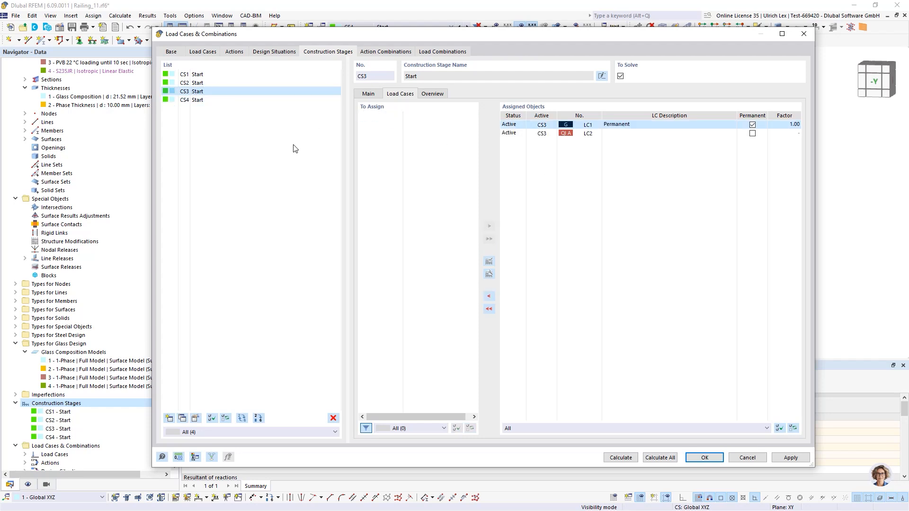
# Review load combinations CO7 and CO8 of CS3, the actions, design situations and load cases, and accept the load cases and combinations
pyautogui.click(421, 53)
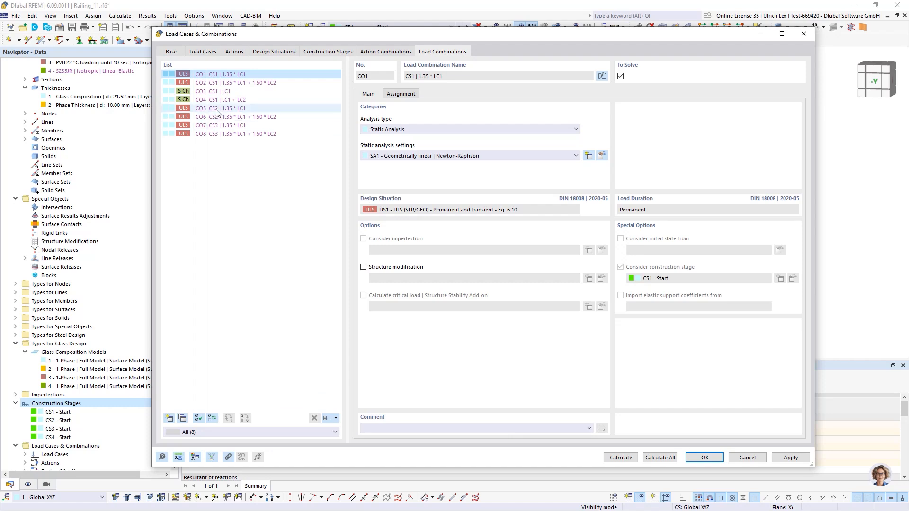
pyautogui.click(216, 126)
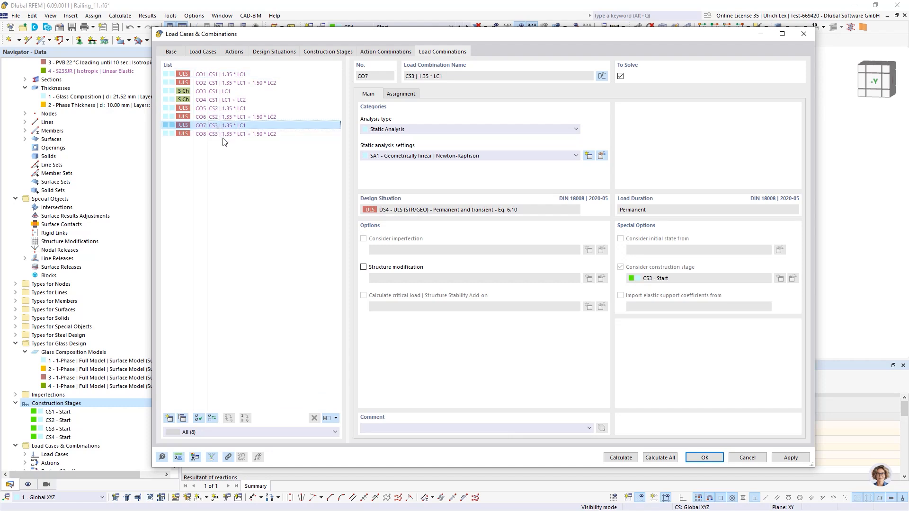
pyautogui.click(249, 181)
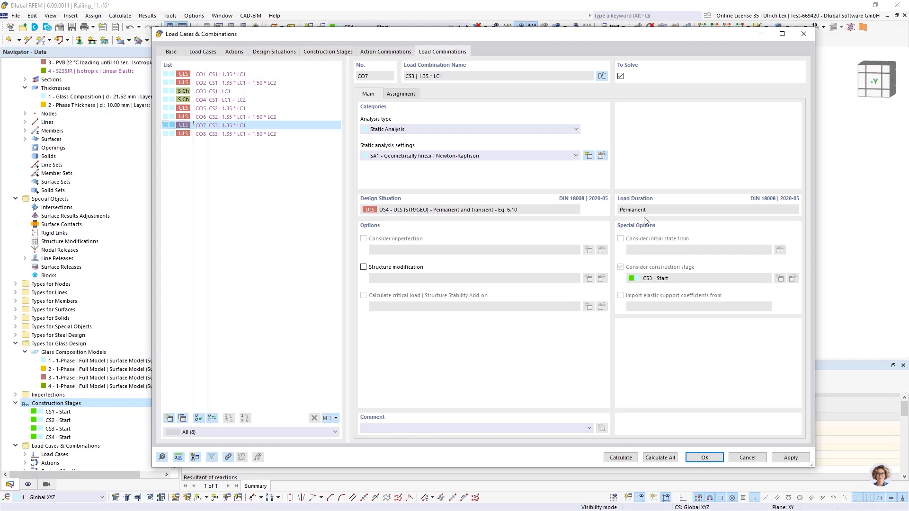
pyautogui.click(236, 134)
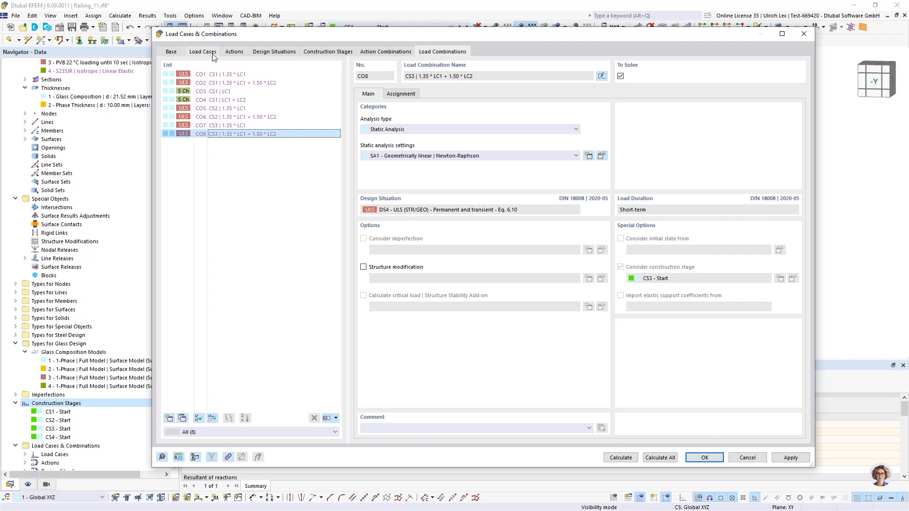
pyautogui.click(263, 173)
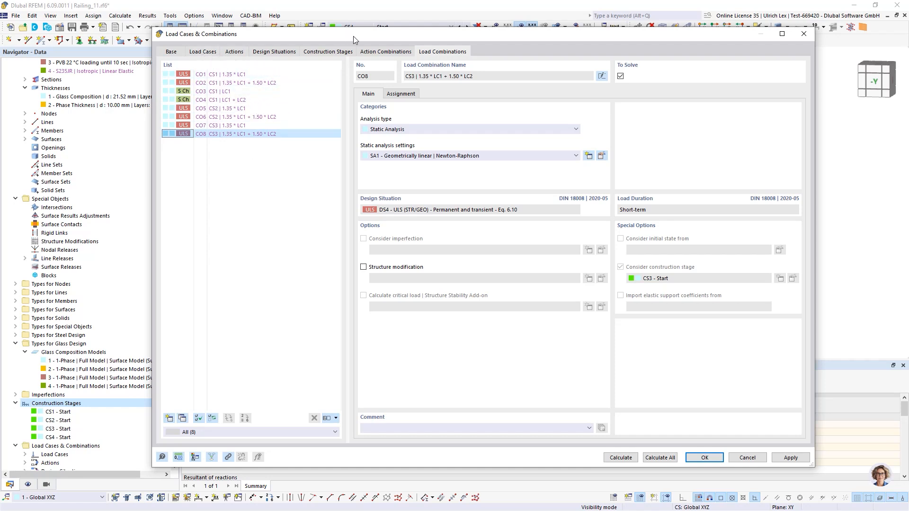
pyautogui.moveTo(353, 36); pyautogui.dragTo(365, 33)
pyautogui.click(247, 53)
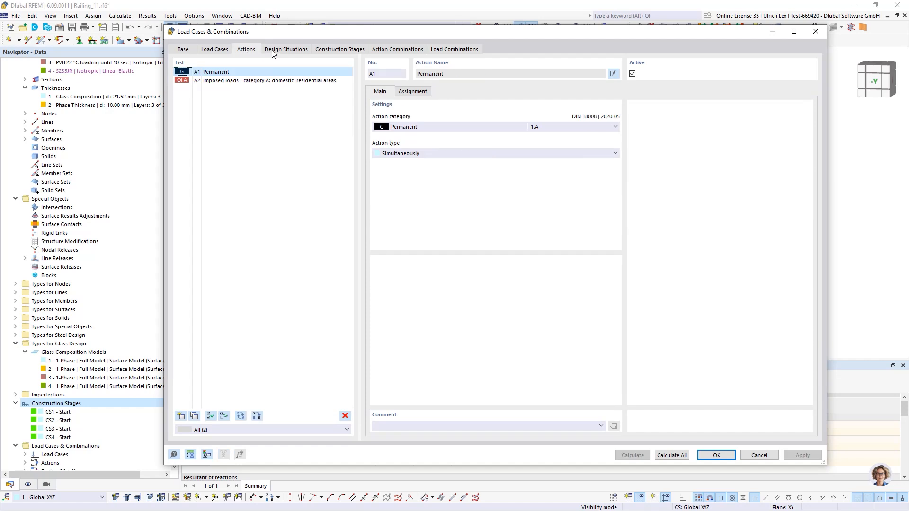
pyautogui.click(282, 53)
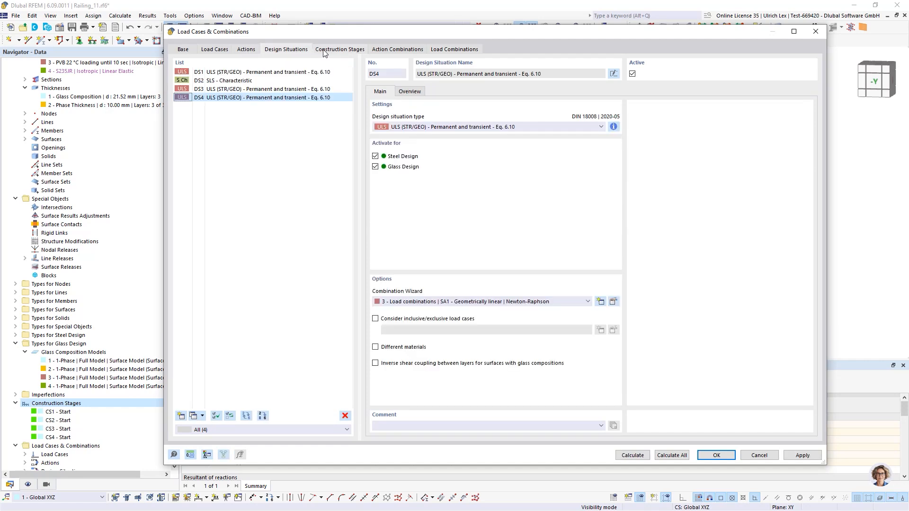
pyautogui.click(187, 51)
pyautogui.click(214, 52)
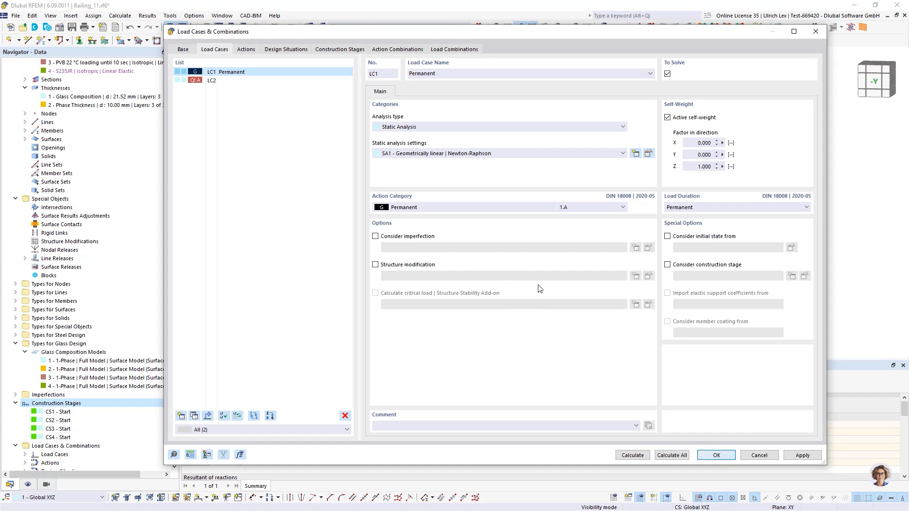
pyautogui.press('Return')
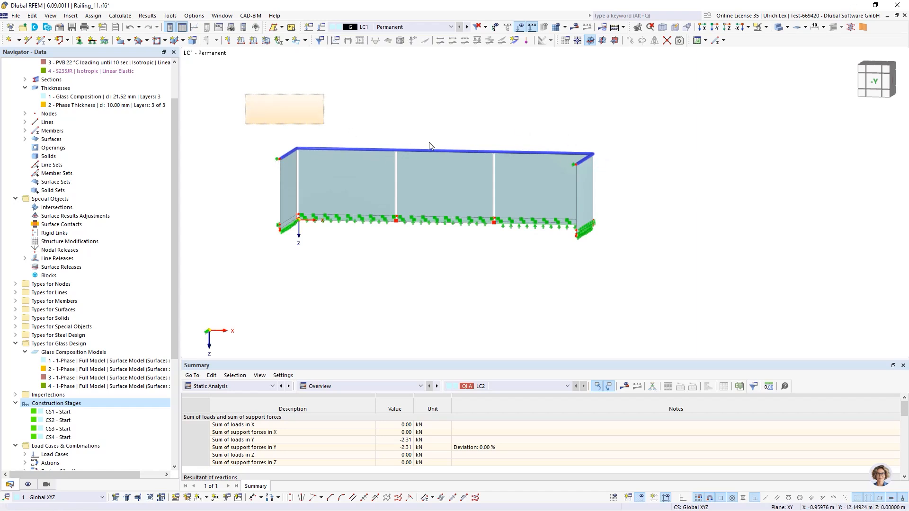
# Select the handrail members and deactivate the stability design in their steel ultimate configuration 1 - Default
pyautogui.moveTo(430, 142); pyautogui.dragTo(641, 181)
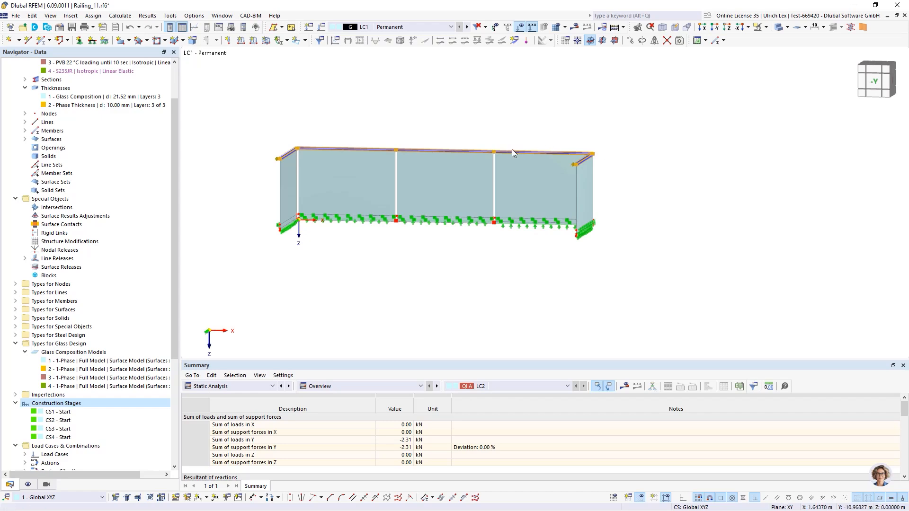
pyautogui.scroll(5, 478, 148)
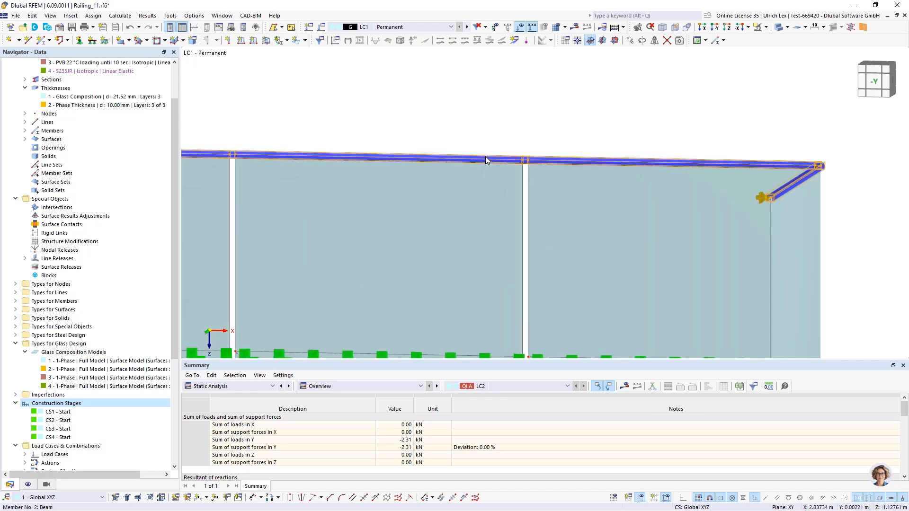
pyautogui.rightClick(486, 160)
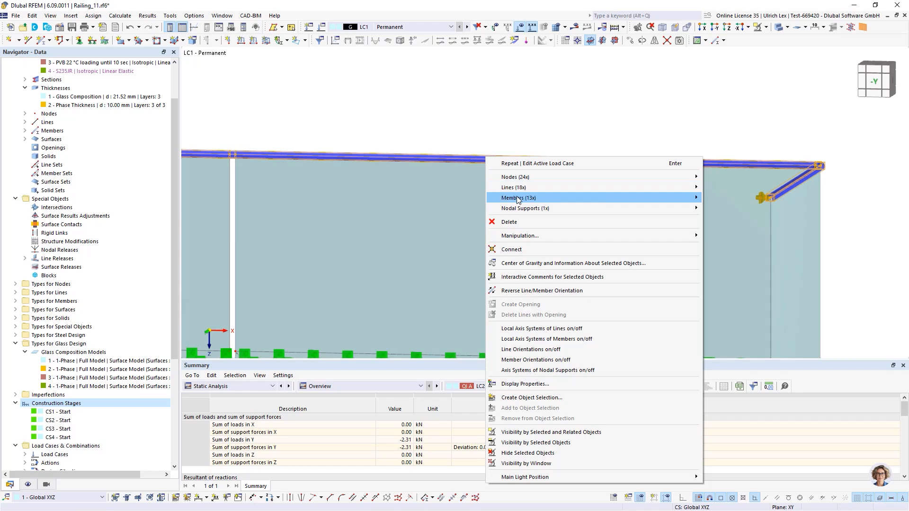
pyautogui.moveTo(682, 200)
pyautogui.click(749, 199)
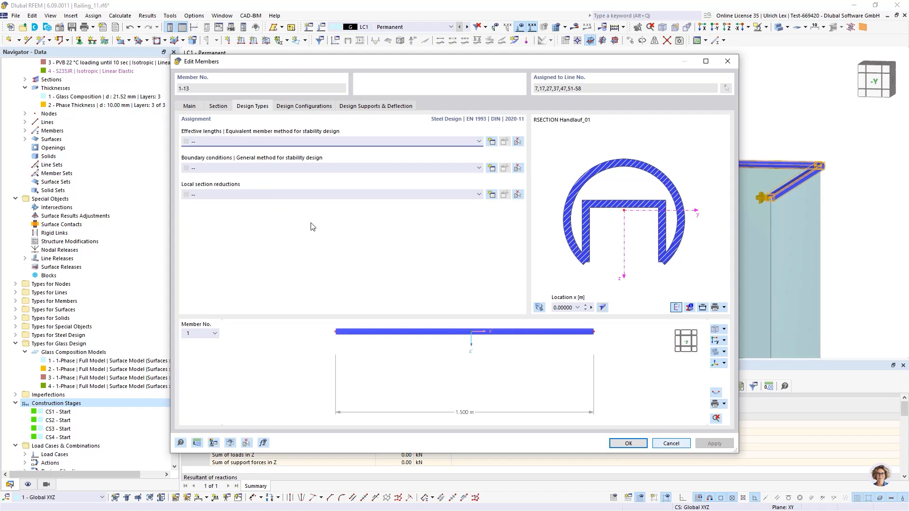
pyautogui.click(310, 107)
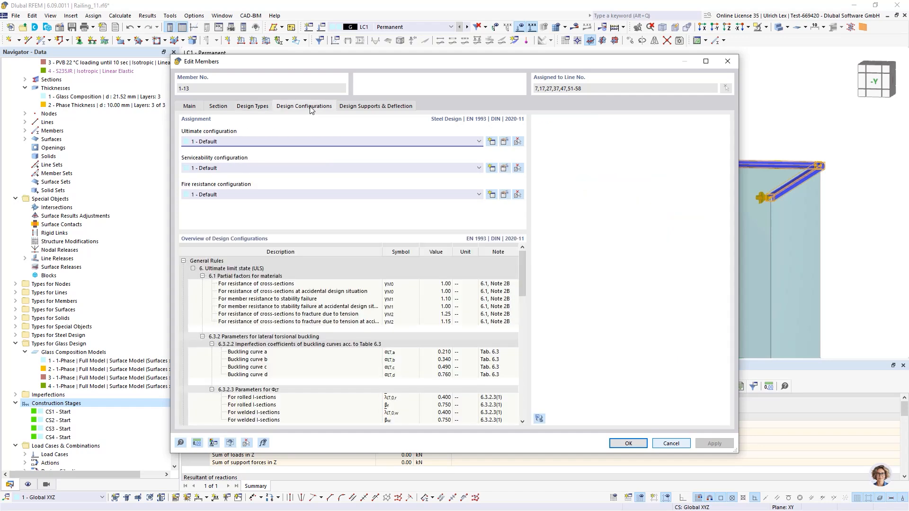
pyautogui.click(505, 141)
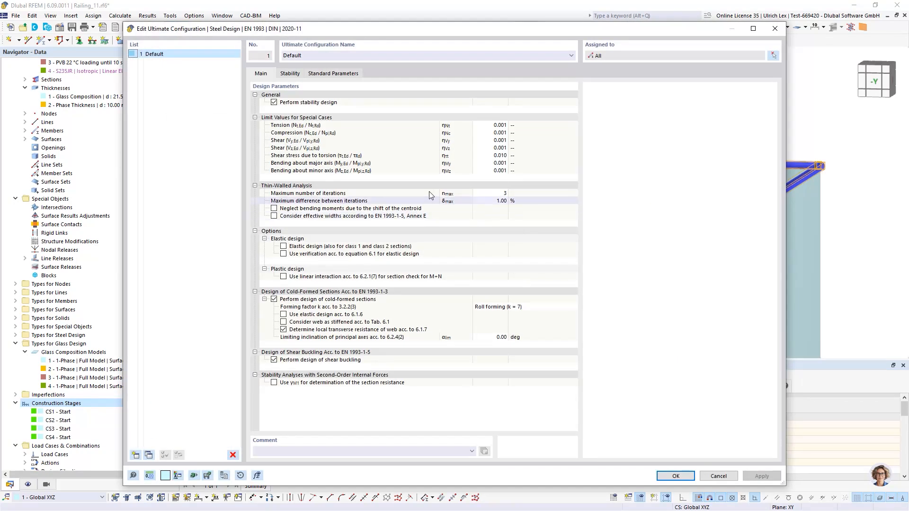
pyautogui.click(274, 102)
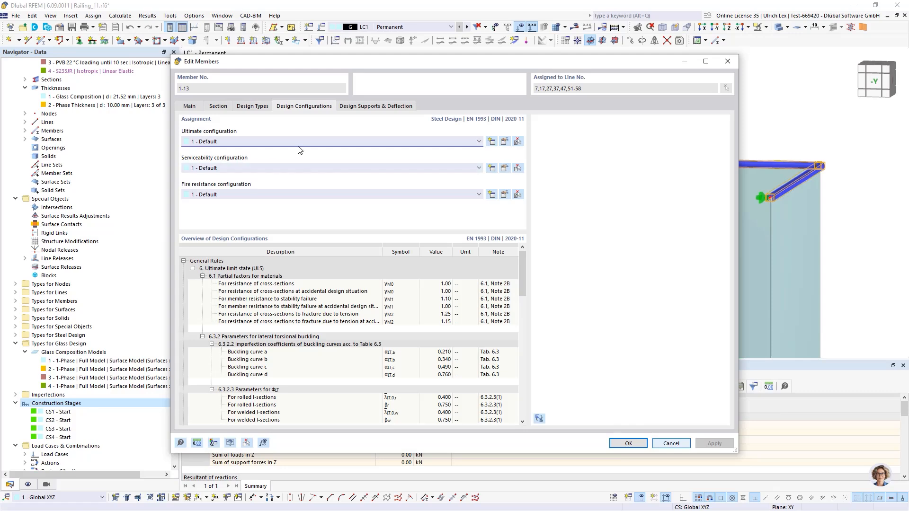
# Accept the handrail member edits and exclude the serviceability and fire resistance configurations from the steel design's global calculation settings
pyautogui.click(368, 107)
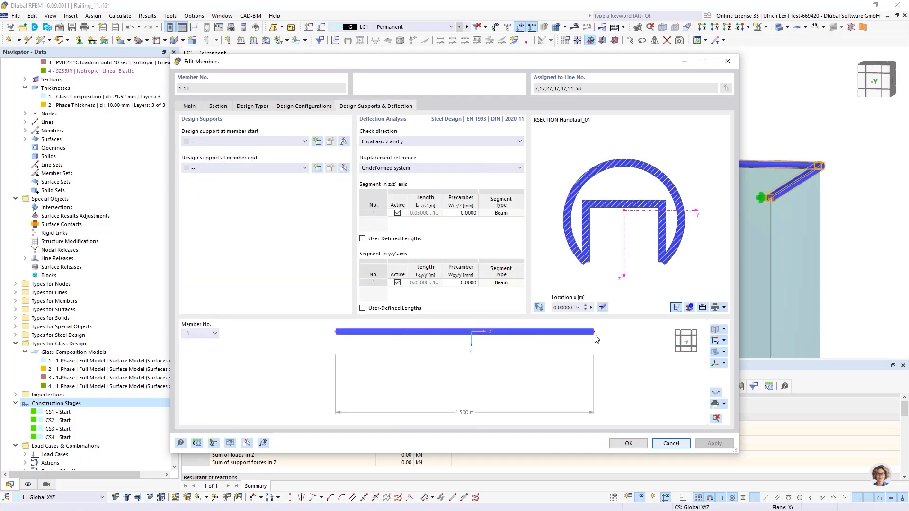
pyautogui.click(626, 443)
pyautogui.scroll(-6, 50, 233)
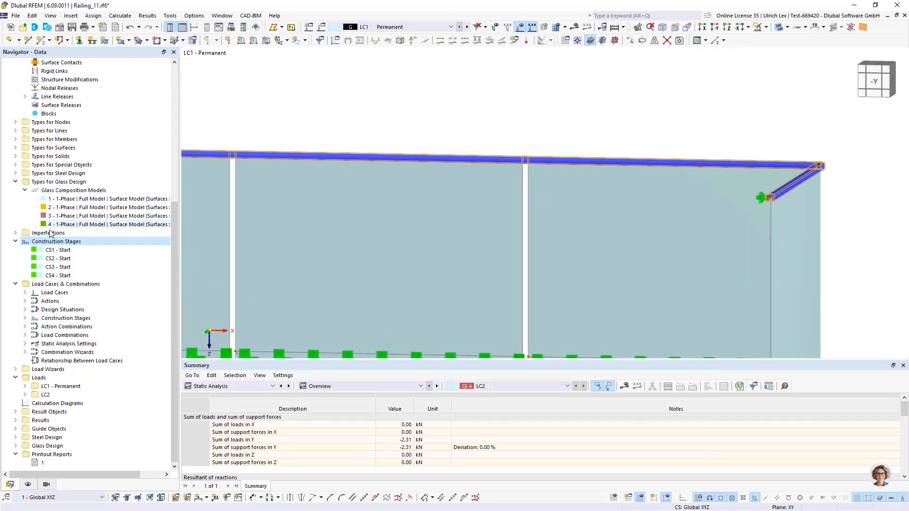
pyautogui.rightClick(48, 438)
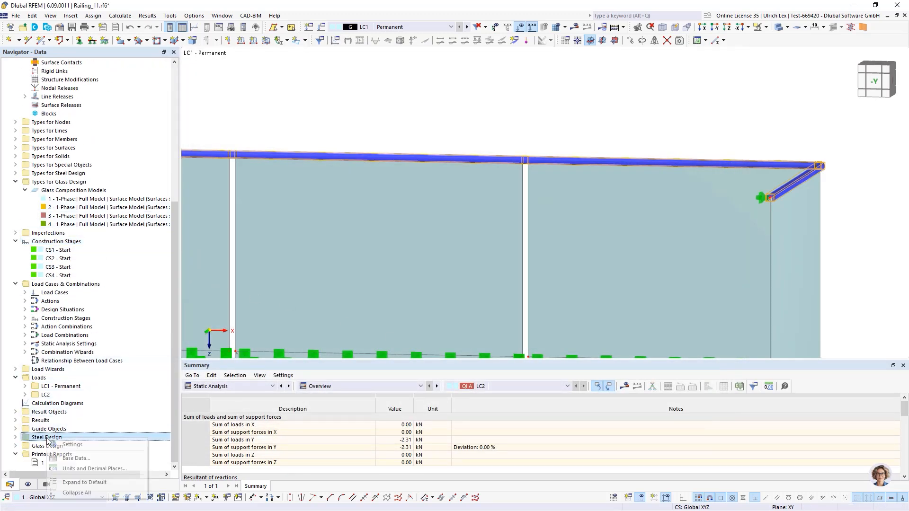
pyautogui.click(72, 445)
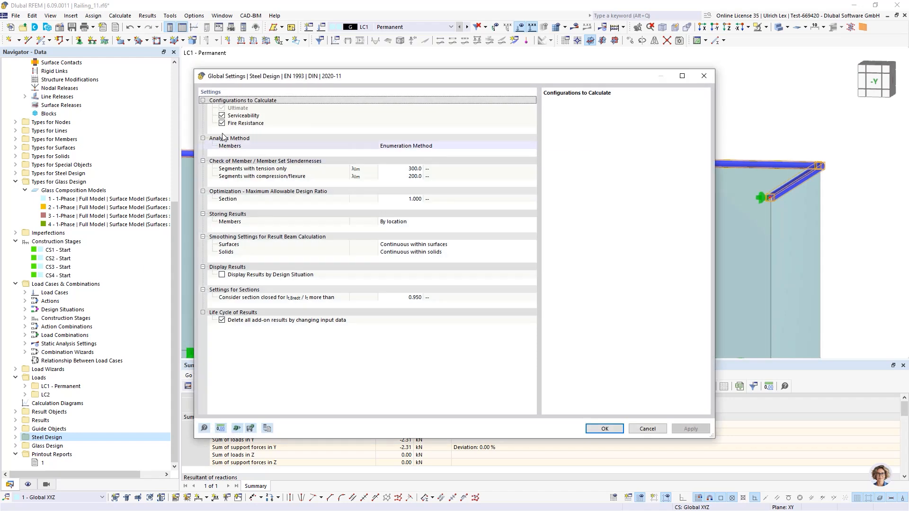
pyautogui.click(222, 123)
pyautogui.click(222, 123)
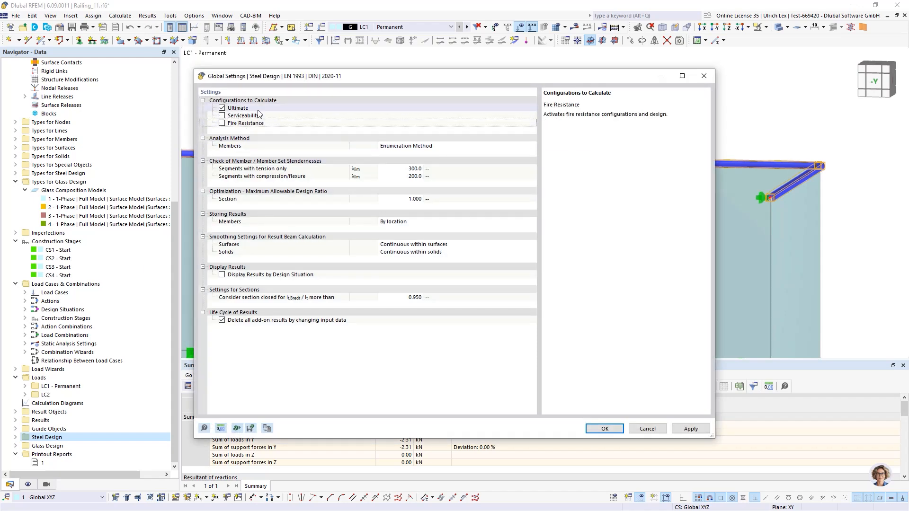
pyautogui.click(614, 428)
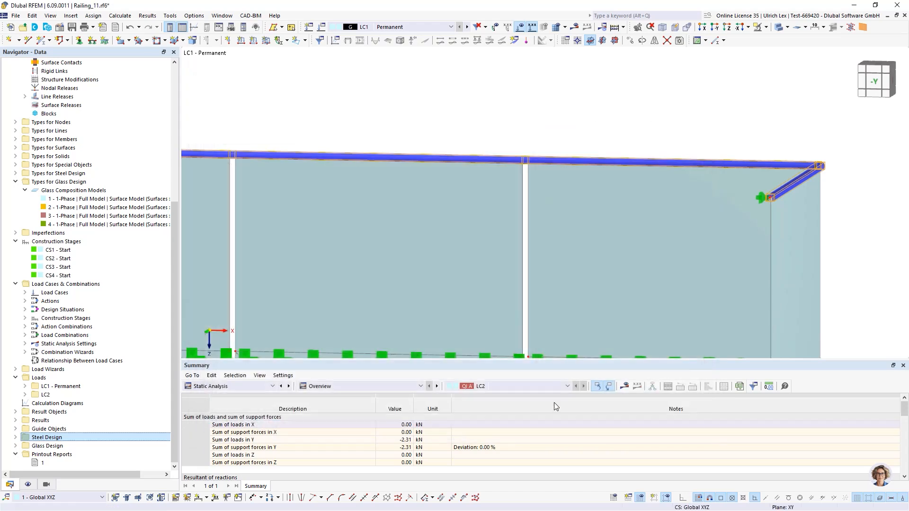
# Save the model and calculate all load cases, combinations, construction stages, and the steel and glass designs
pyautogui.scroll(-4, 598, 86)
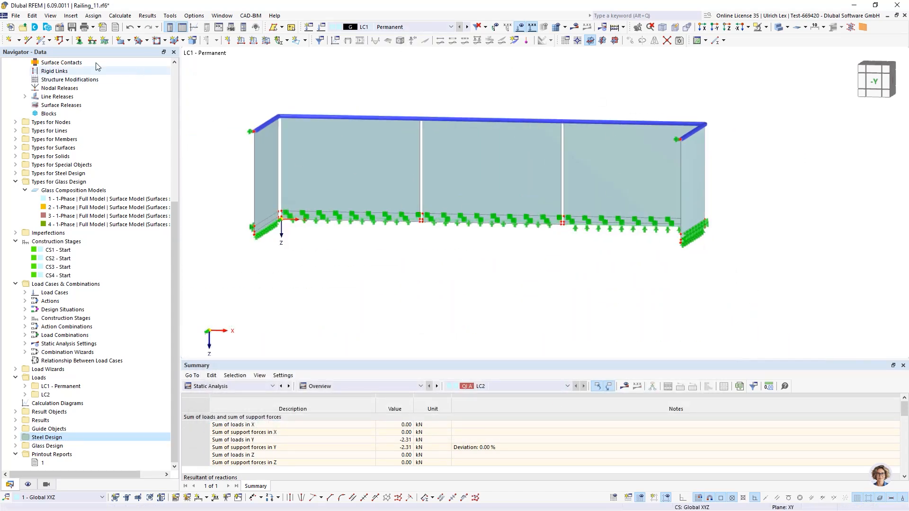
pyautogui.click(72, 28)
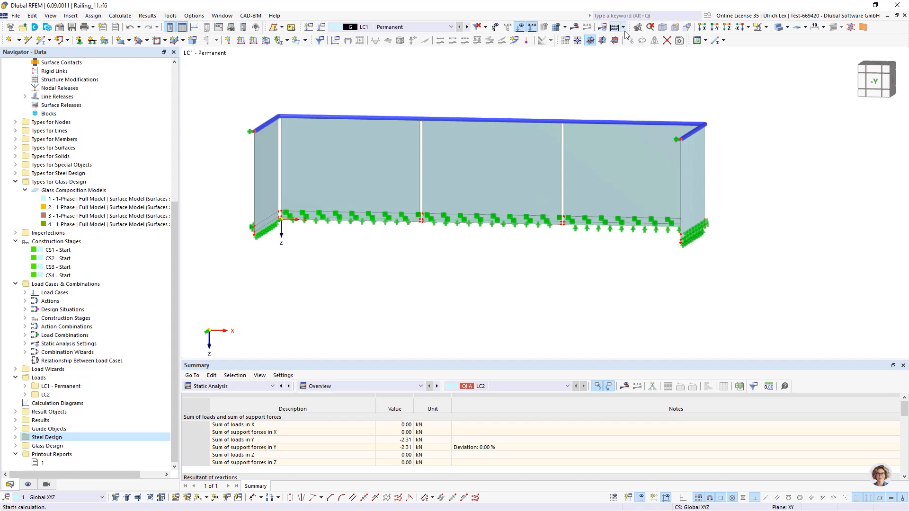
pyautogui.click(624, 28)
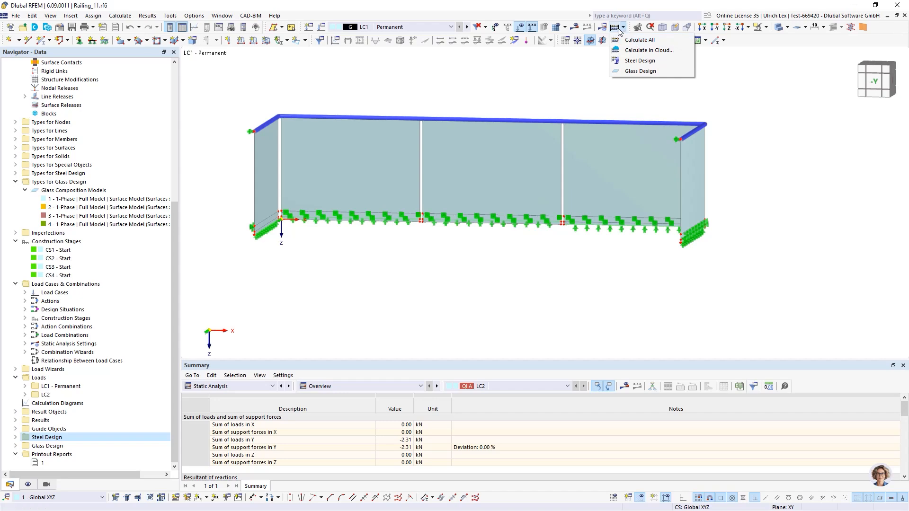
pyautogui.click(638, 40)
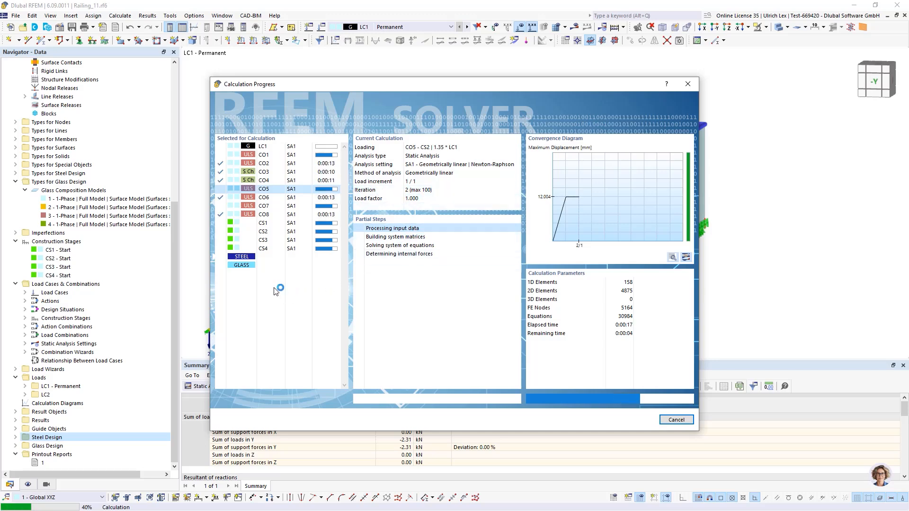
pyautogui.moveTo(510, 89); pyautogui.dragTo(525, 67)
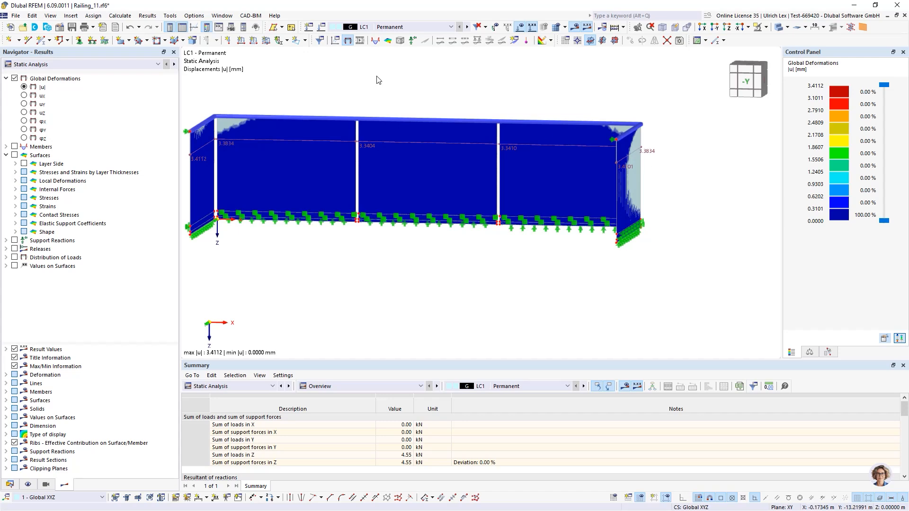
# Display the global deformations for construction stage CS1 and for its load combination CO2, 1.35 * LC1 + 1.50 * LC2
pyautogui.click(433, 28)
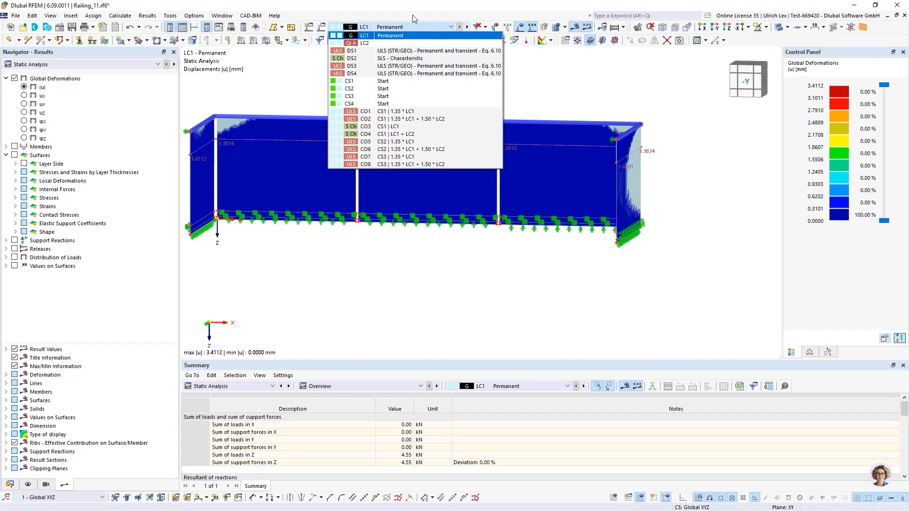
pyautogui.click(412, 83)
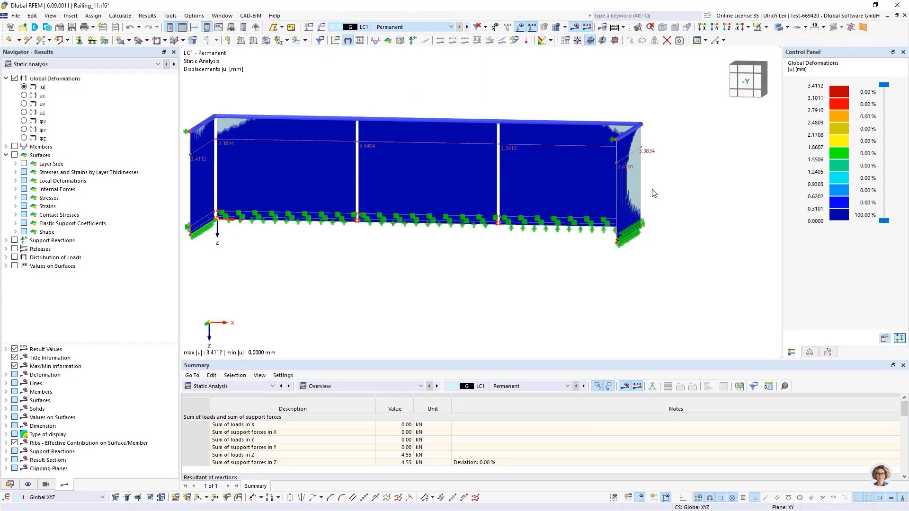
pyautogui.scroll(-2, 653, 193)
pyautogui.keyDown('ctrl'); pyautogui.moveTo(626, 205); pyautogui.dragTo(590, 224, button='middle'); pyautogui.keyUp('ctrl')
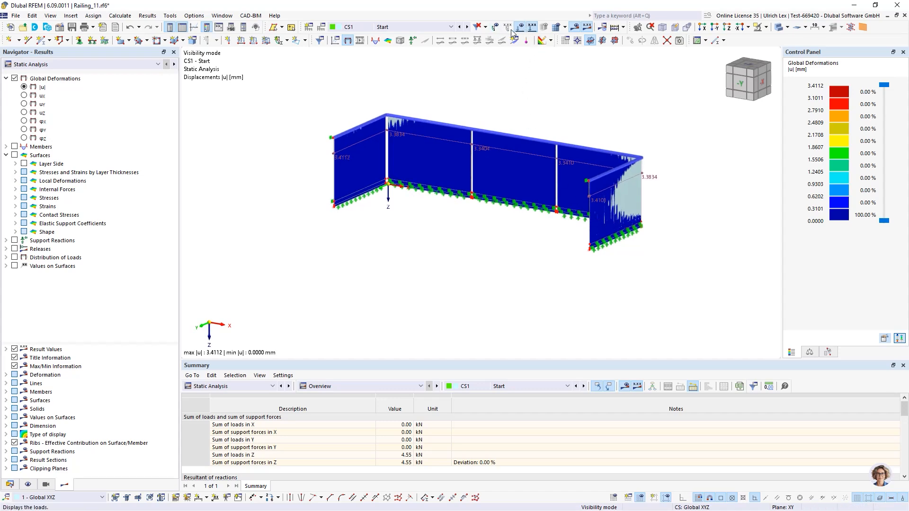
pyautogui.click(432, 27)
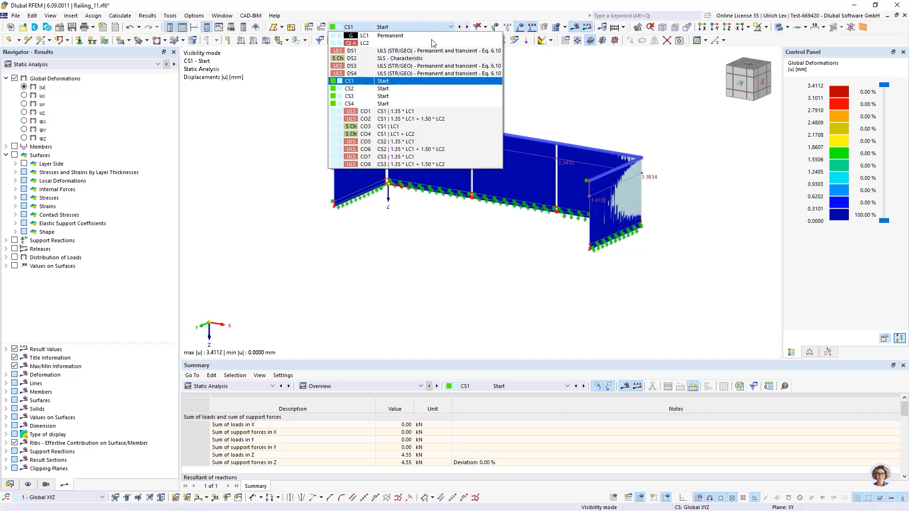
pyautogui.click(416, 119)
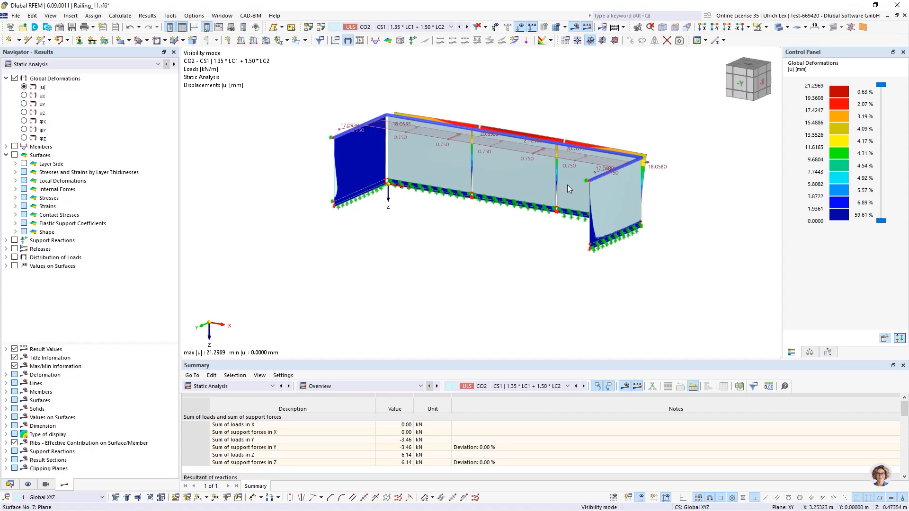
# Display the static analysis deformations for load combinations CO6 of stage CS2 and CO8 of stage CS3
pyautogui.click(452, 28)
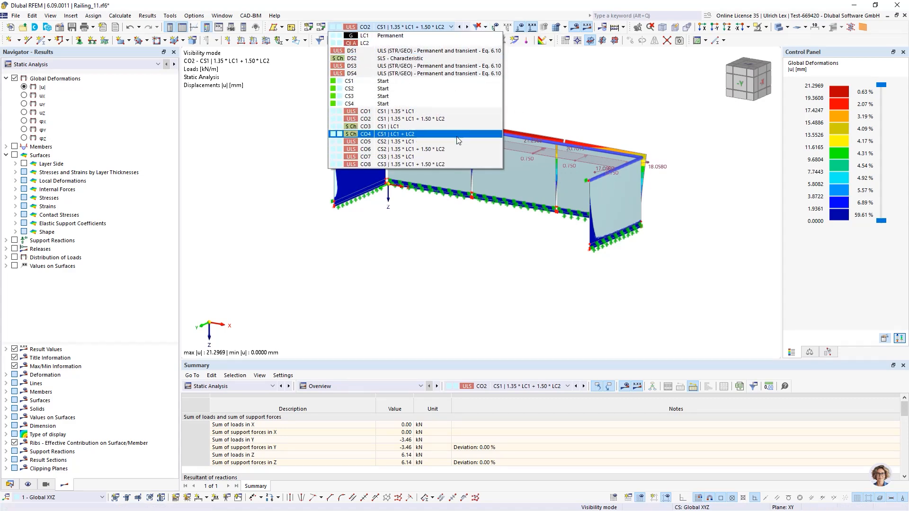
pyautogui.click(455, 149)
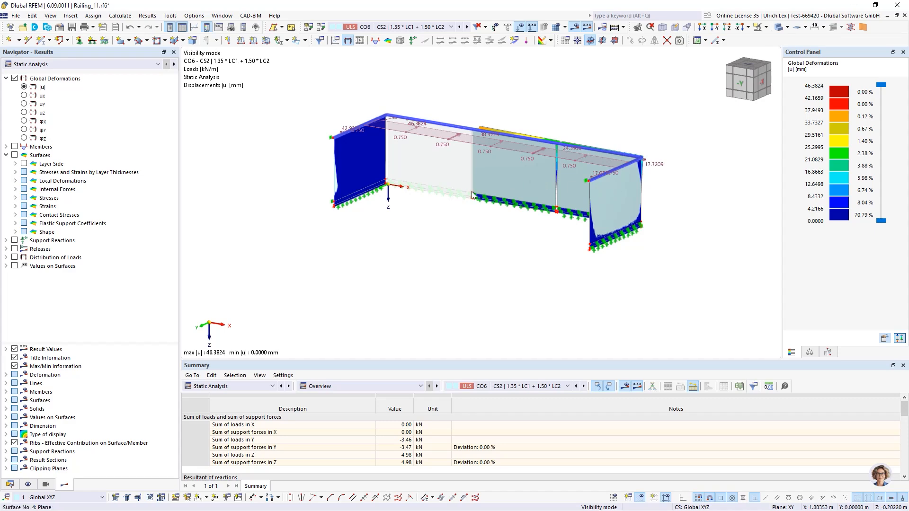
pyautogui.click(419, 26)
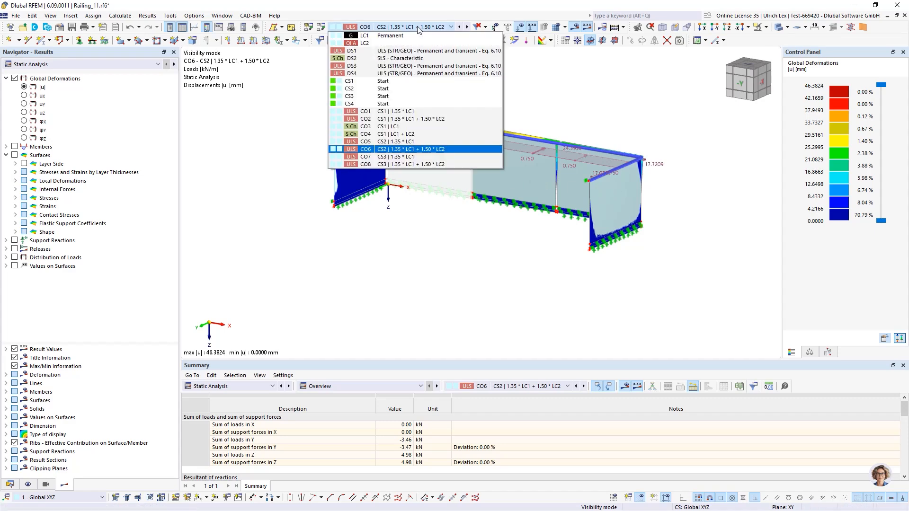
pyautogui.click(406, 165)
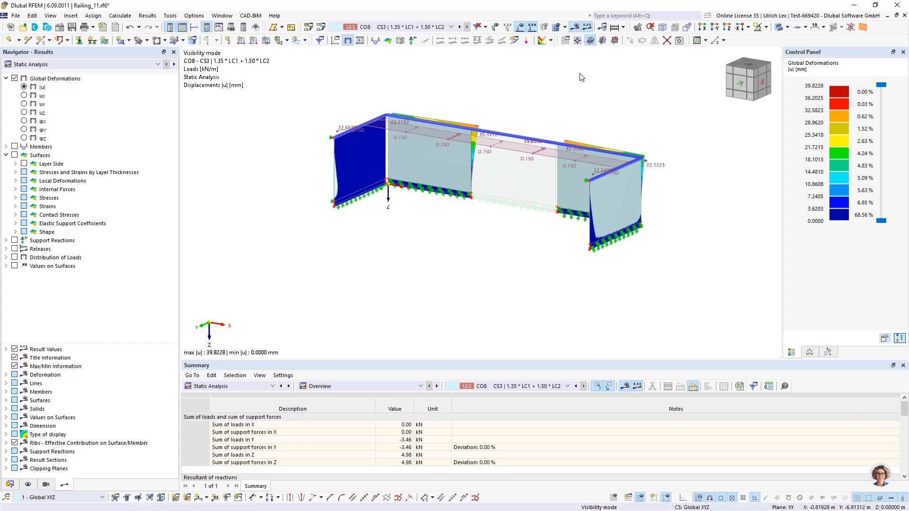
pyautogui.click(148, 67)
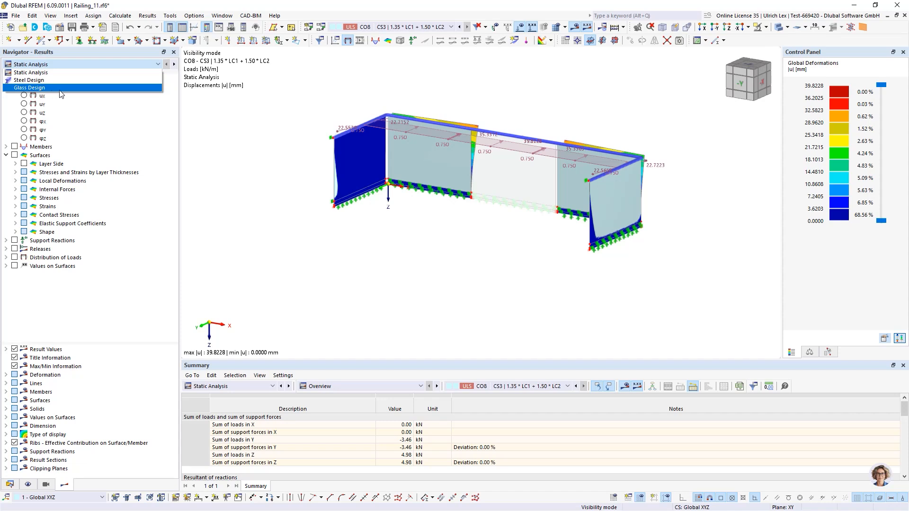
pyautogui.click(52, 73)
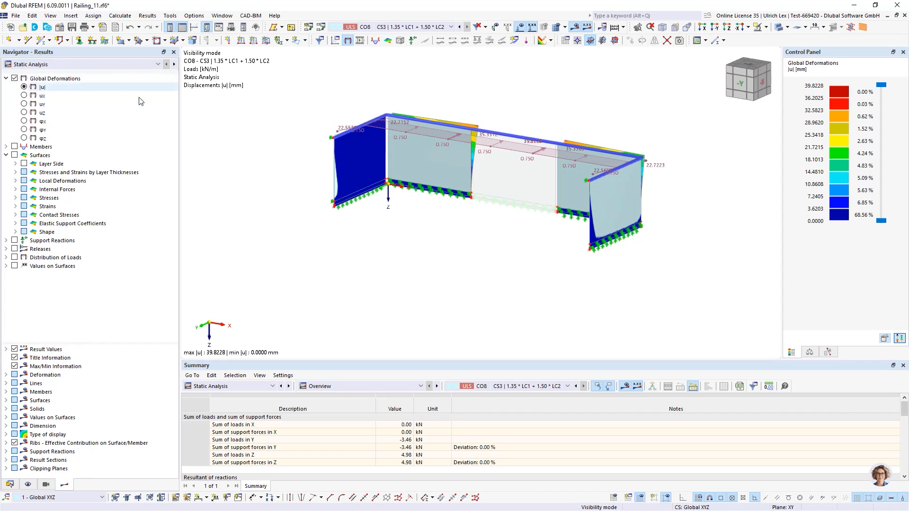
# Compare the deformations of the intact railing in CS1 under ultimate combination CO2 and characteristic combination CO4
pyautogui.click(407, 27)
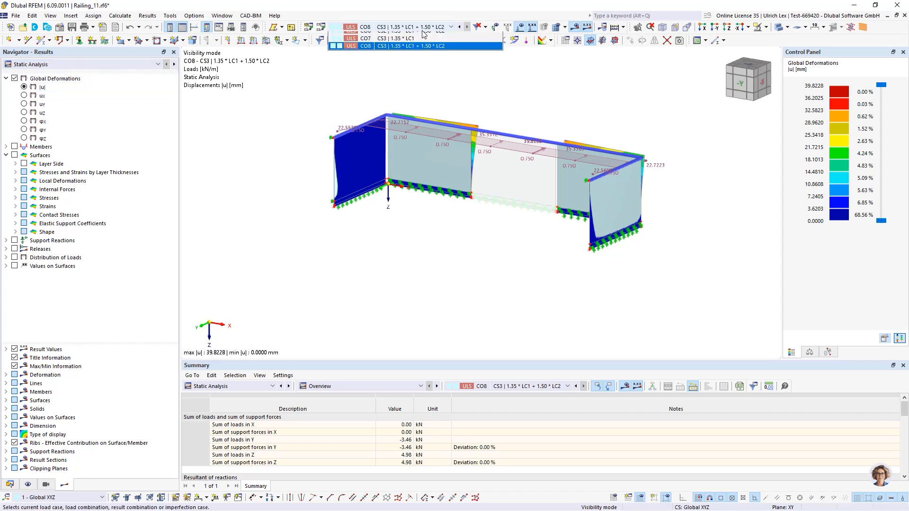
pyautogui.click(411, 120)
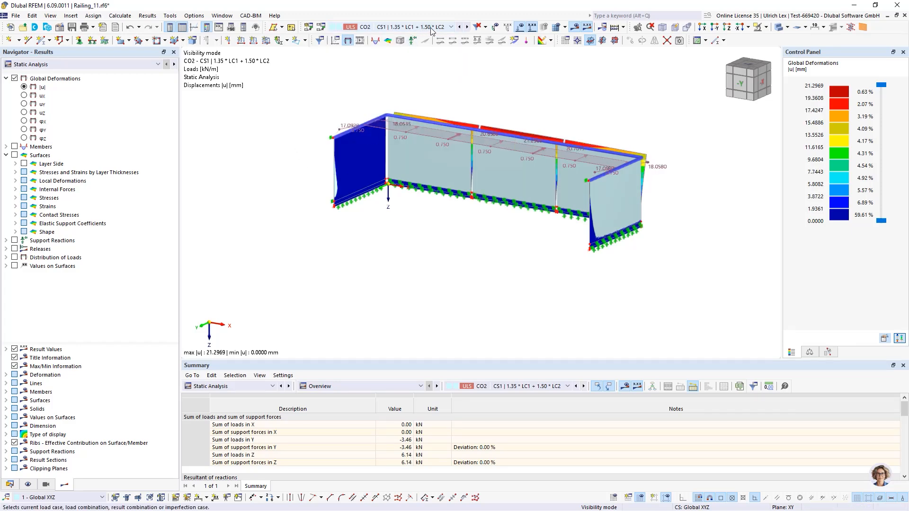
pyautogui.keyDown('ctrl'); pyautogui.moveTo(499, 168); pyautogui.dragTo(517, 206, button='middle'); pyautogui.keyUp('ctrl')
pyautogui.scroll(2, 529, 128)
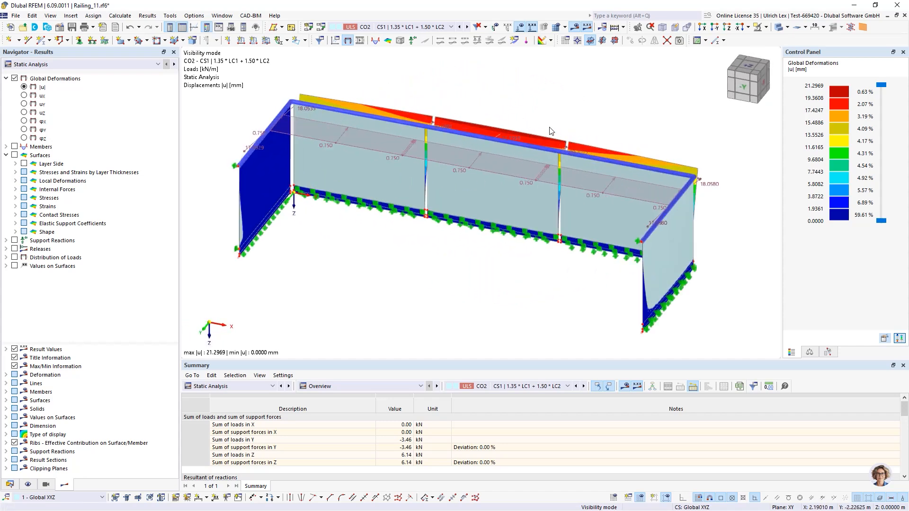
pyautogui.click(450, 27)
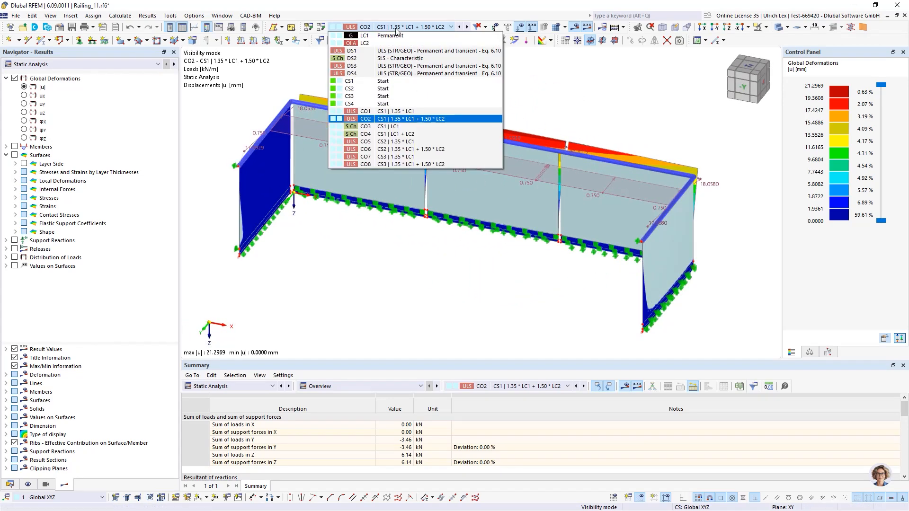
pyautogui.click(444, 135)
pyautogui.keyDown('ctrl'); pyautogui.moveTo(471, 232); pyautogui.dragTo(459, 178, button='middle'); pyautogui.keyUp('ctrl')
pyautogui.scroll(2, 459, 177)
pyautogui.scroll(3, 422, 217)
pyautogui.scroll(-8, 433, 284)
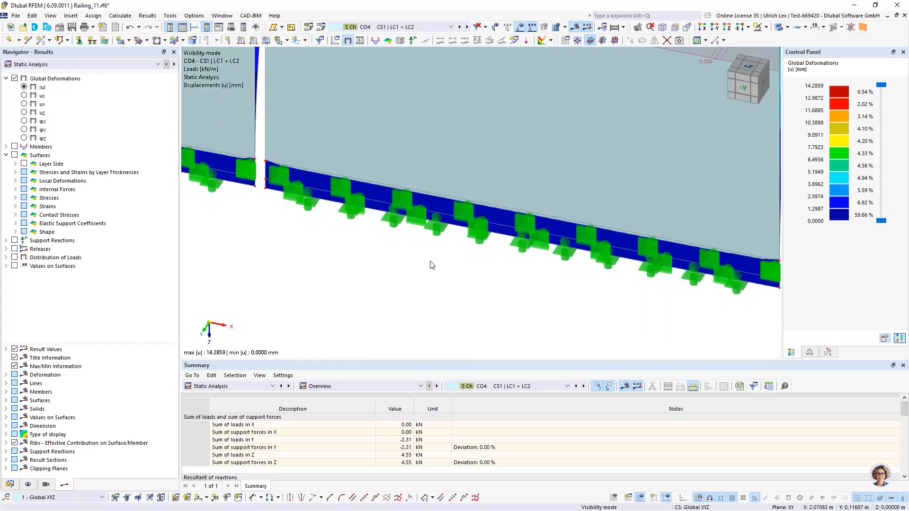
# Examine the handrail and panel deformations around the missing glass panel under CO6 of CS2 and CO8 of CS3
pyautogui.click(416, 27)
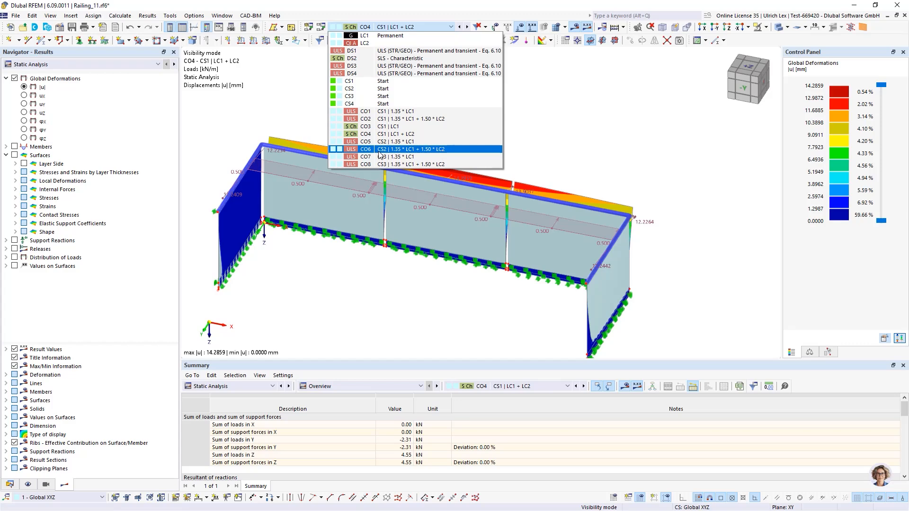
pyautogui.press('Escape')
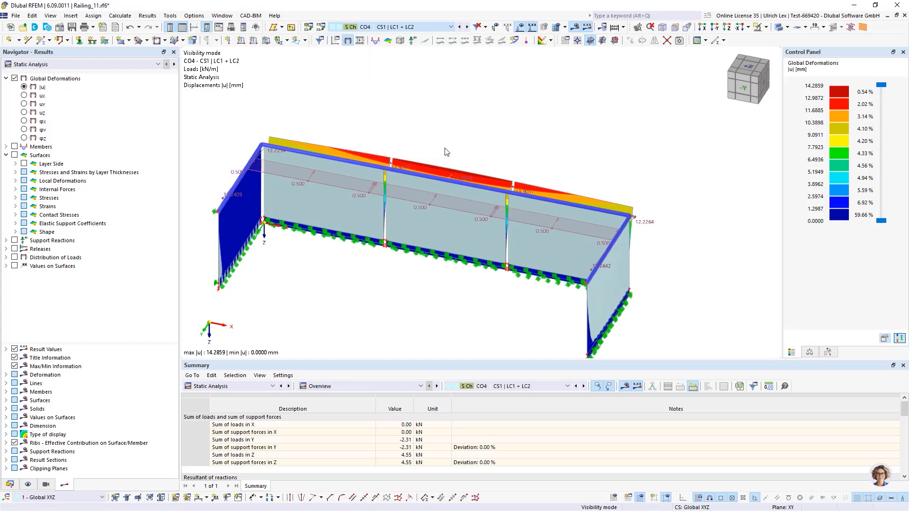
pyautogui.scroll(3, 400, 163)
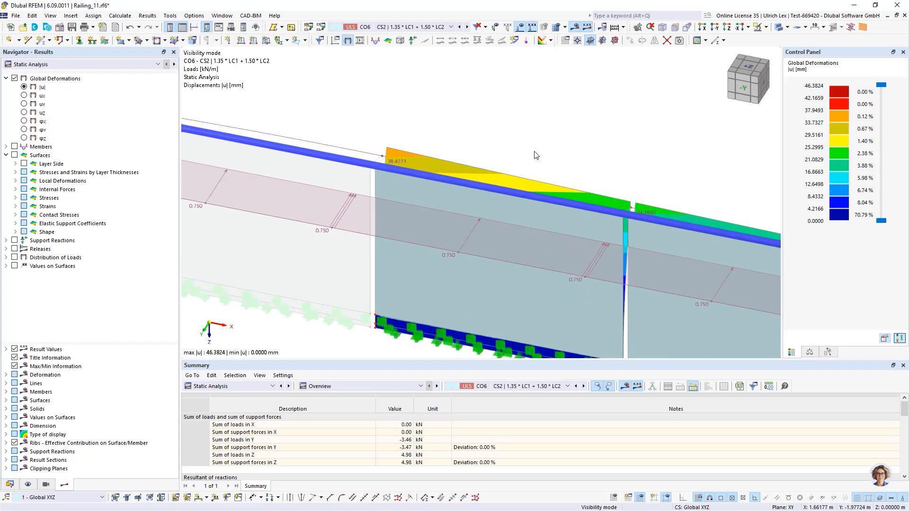
pyautogui.moveTo(542, 149); pyautogui.dragTo(524, 164, button='middle')
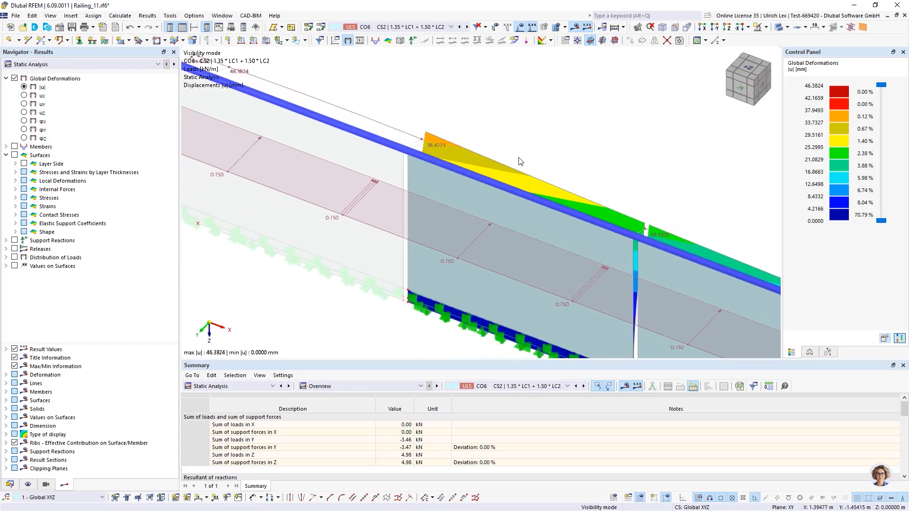
pyautogui.click(396, 31)
pyautogui.click(428, 163)
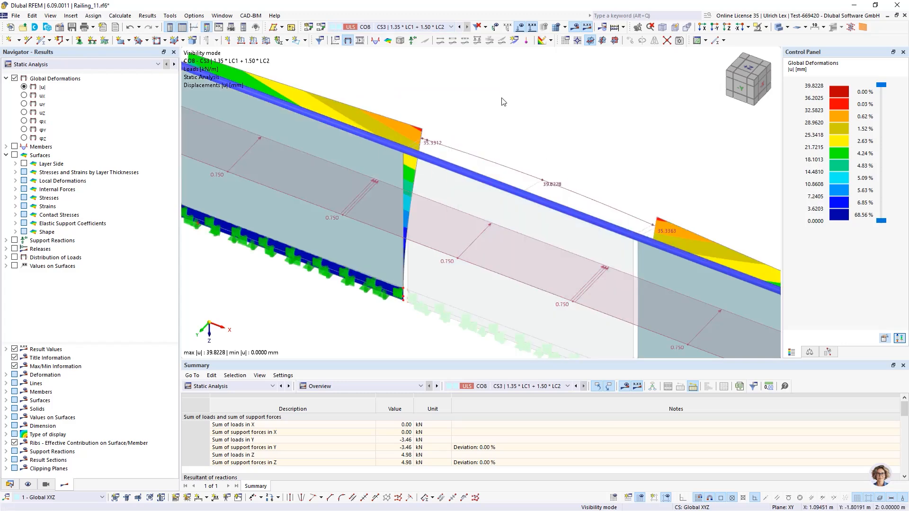
pyautogui.scroll(-3, 503, 104)
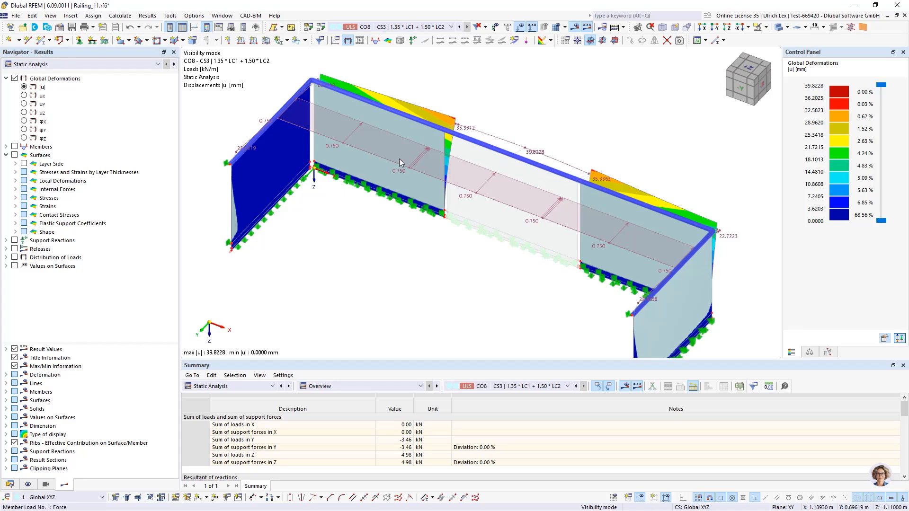
pyautogui.scroll(-1, 313, 126)
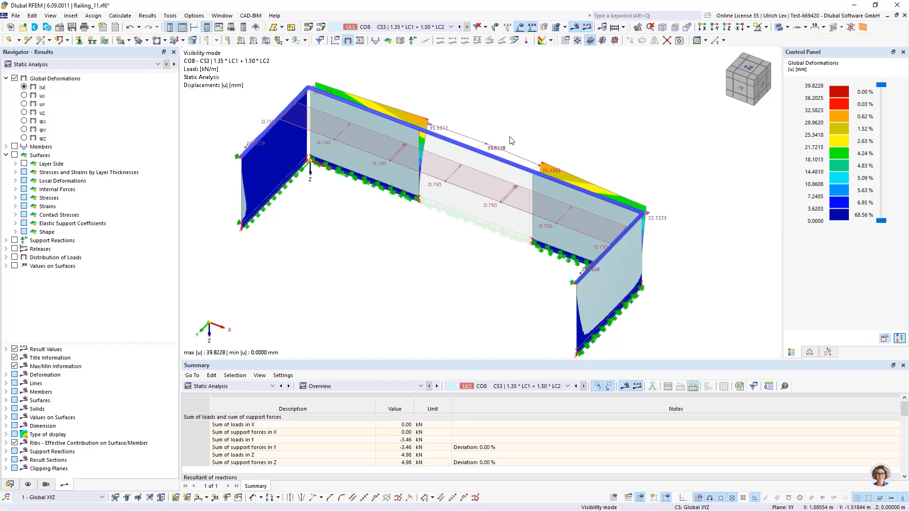
pyautogui.keyDown('ctrl'); pyautogui.moveTo(414, 317); pyautogui.dragTo(450, 275, button='middle'); pyautogui.keyUp('ctrl')
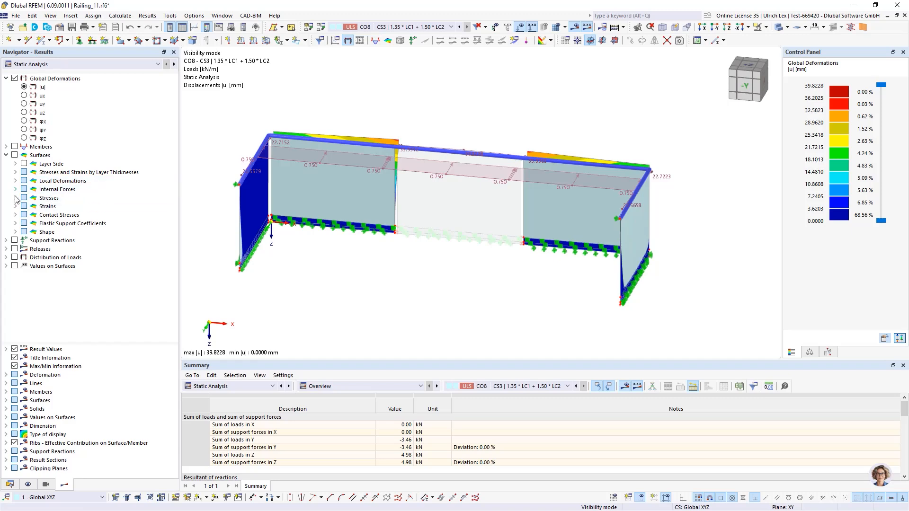
# Display the deformations of construction stage CS1 under CO2, 1.35 * LC1 + 1.50 * LC2, with result colours on the glass panels
pyautogui.click(429, 26)
pyautogui.click(411, 120)
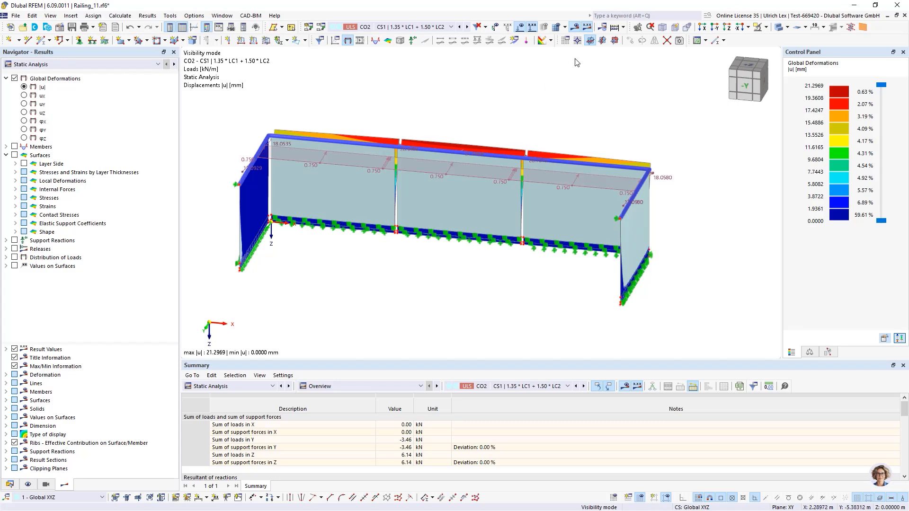
pyautogui.click(779, 27)
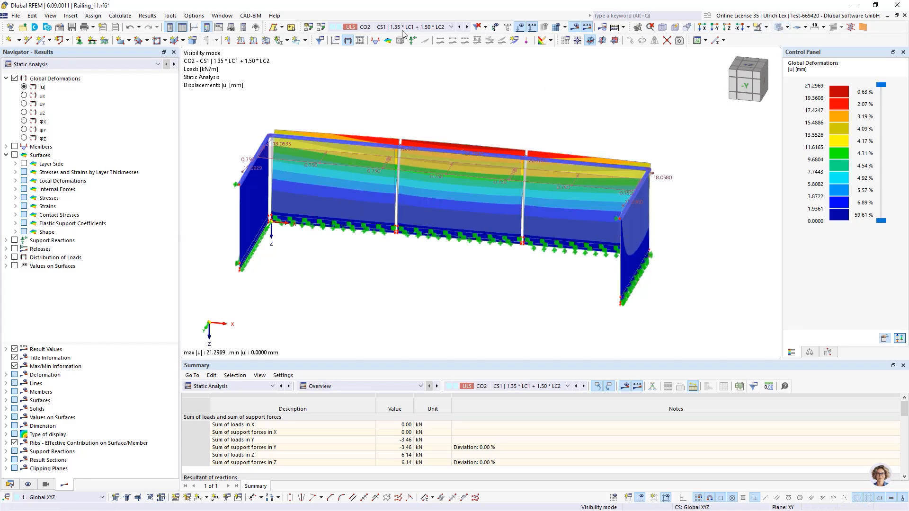
# Display the surfaces' principal stresses σ1,+ for CO2 and reveal the layer side options
pyautogui.click(16, 207)
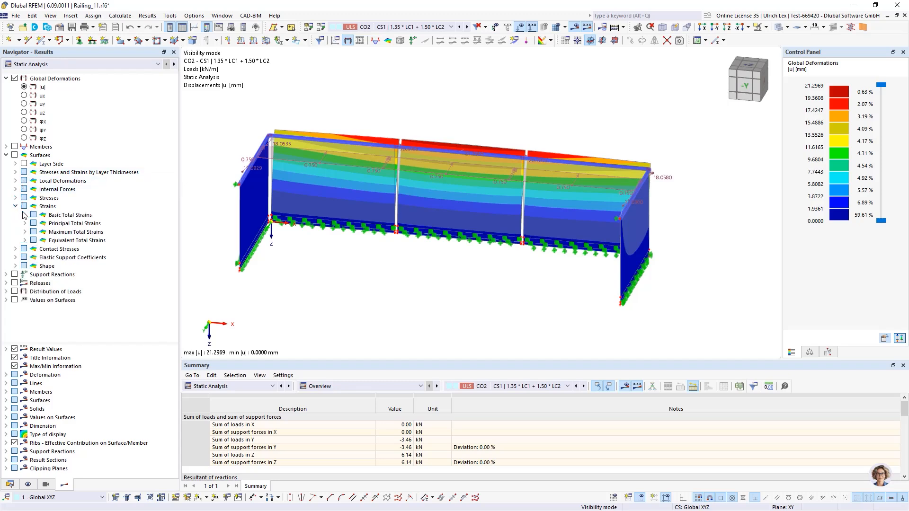
pyautogui.click(25, 224)
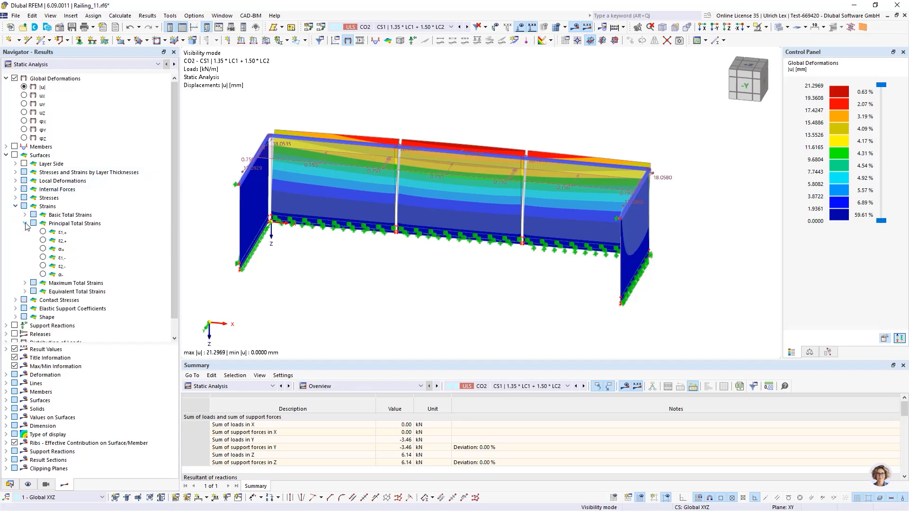
pyautogui.click(25, 215)
pyautogui.click(25, 215)
pyautogui.click(16, 198)
pyautogui.click(25, 215)
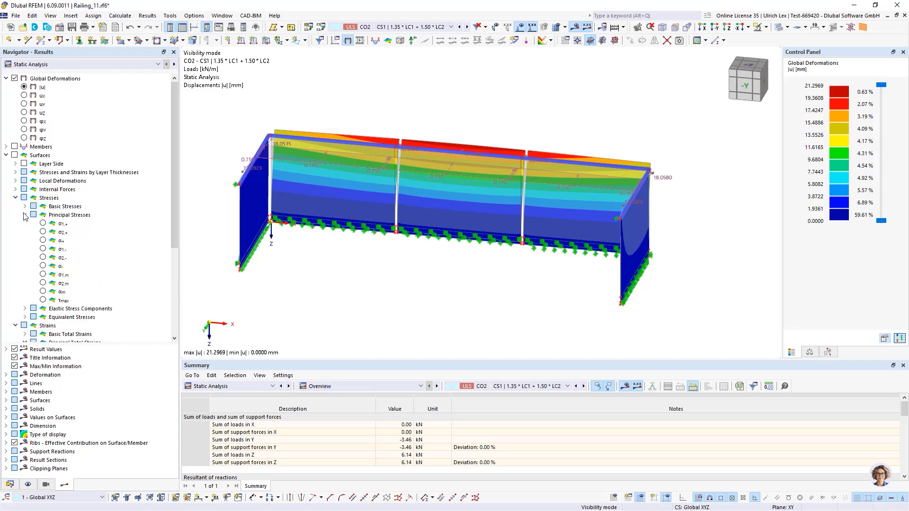
pyautogui.click(43, 225)
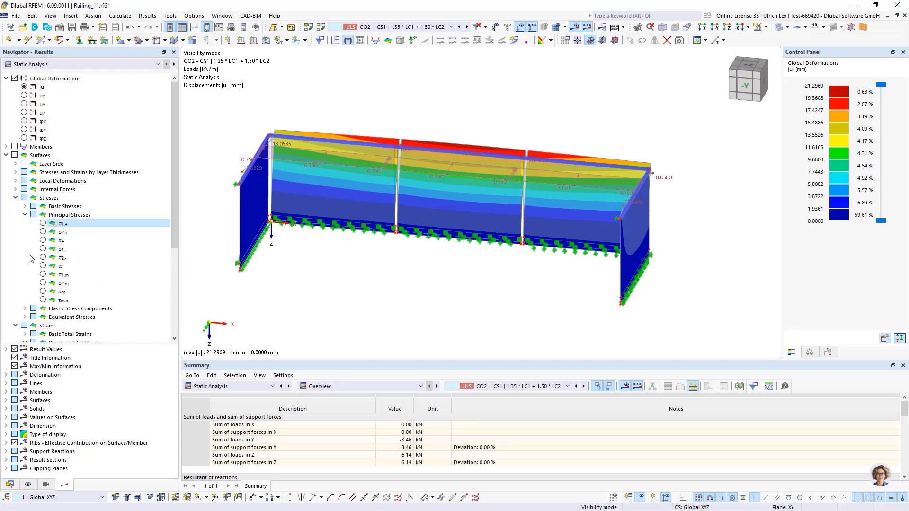
pyautogui.click(15, 164)
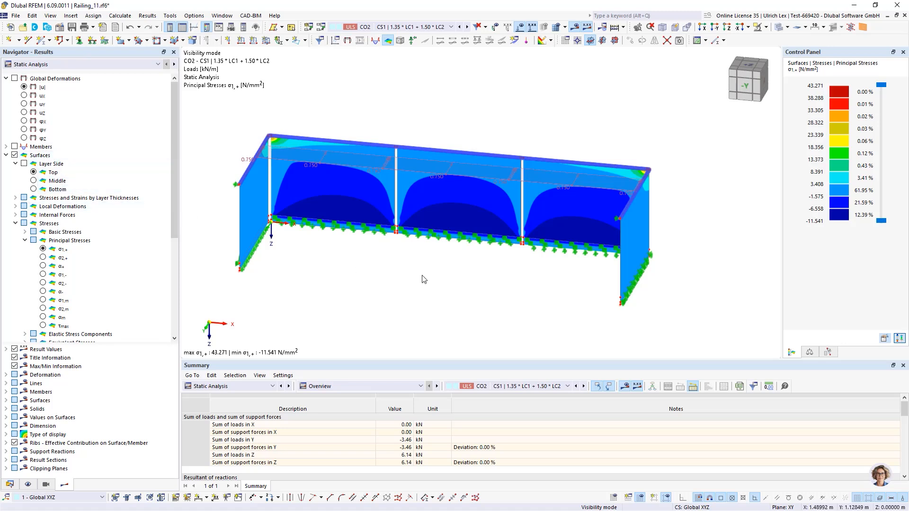
# Display the model in transparent mode and show the surfaces' local axis systems to examine the middle panel's orientation
pyautogui.keyDown('ctrl'); pyautogui.moveTo(458, 286); pyautogui.dragTo(446, 266, button='middle'); pyautogui.keyUp('ctrl')
pyautogui.scroll(3, 524, 175)
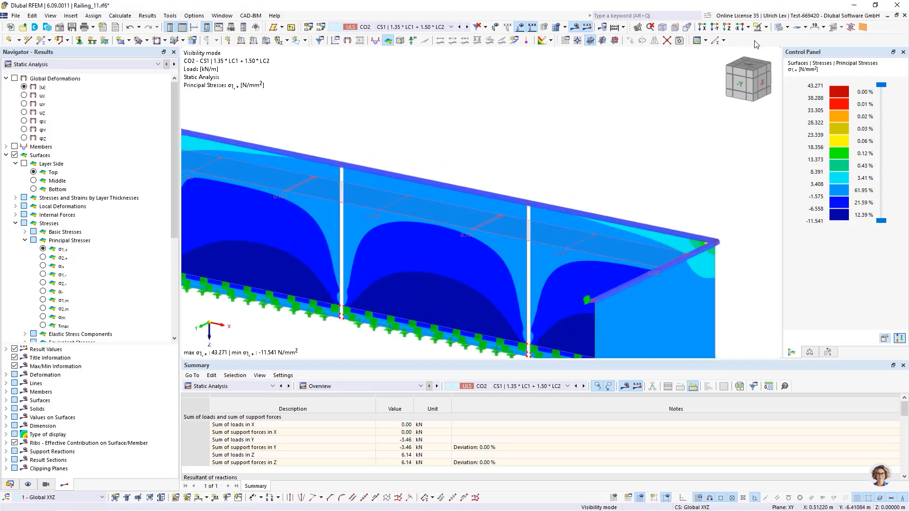
pyautogui.click(779, 28)
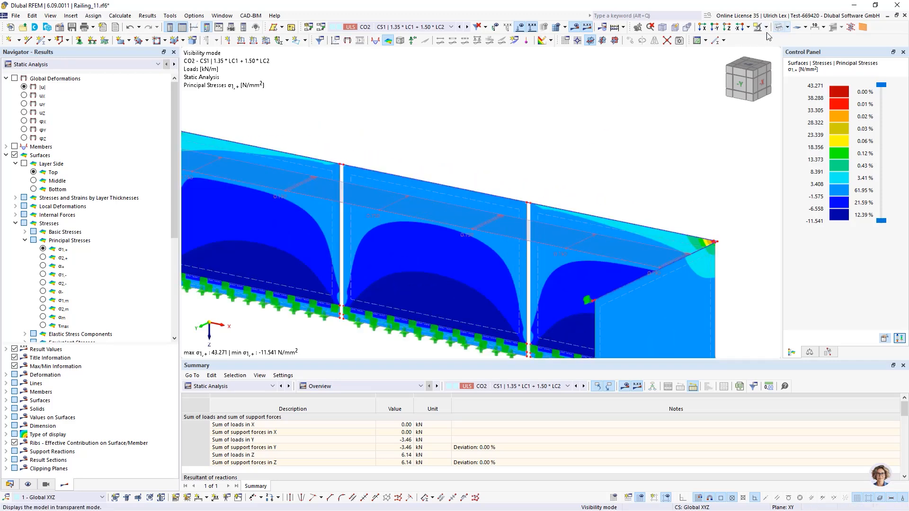
pyautogui.rightClick(518, 263)
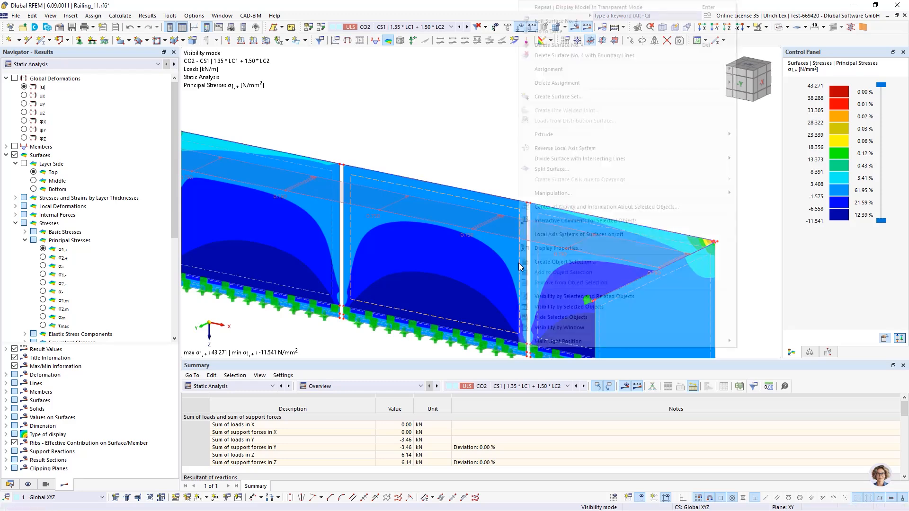
pyautogui.click(564, 235)
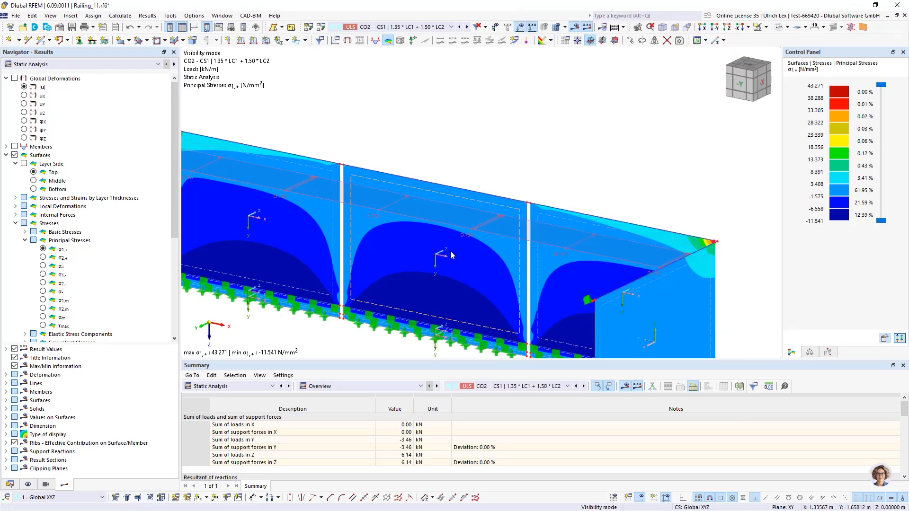
pyautogui.scroll(4, 450, 255)
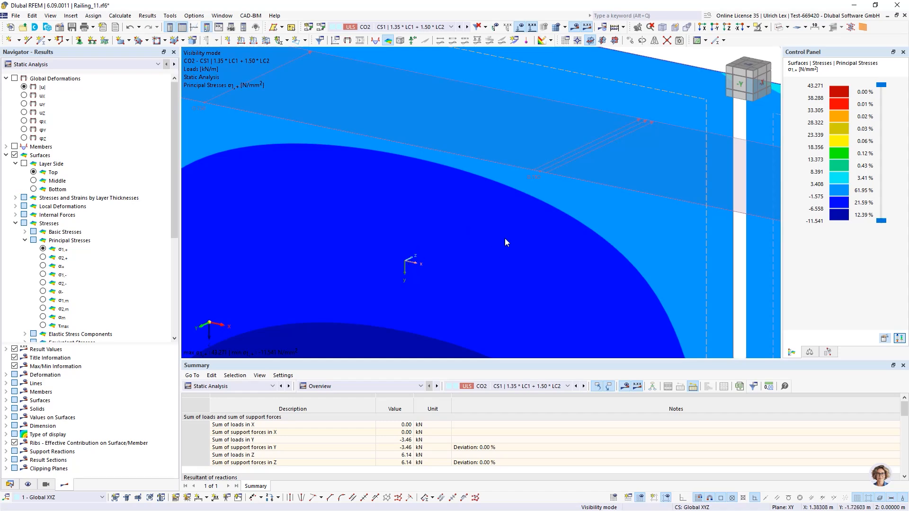
pyautogui.scroll(-5, 434, 226)
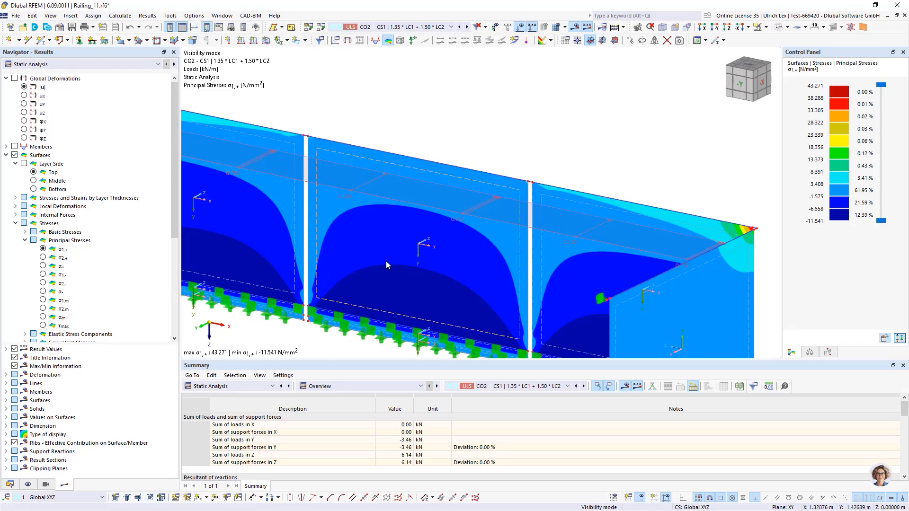
# Show the principal stresses σ1 for the top layer side and examine the glass panels' supported lower edge
pyautogui.scroll(-2, 519, 116)
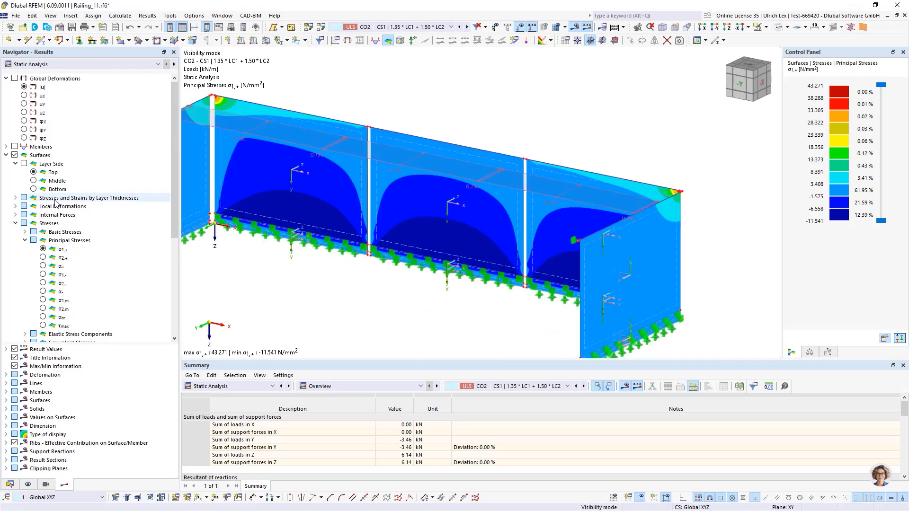
pyautogui.click(34, 173)
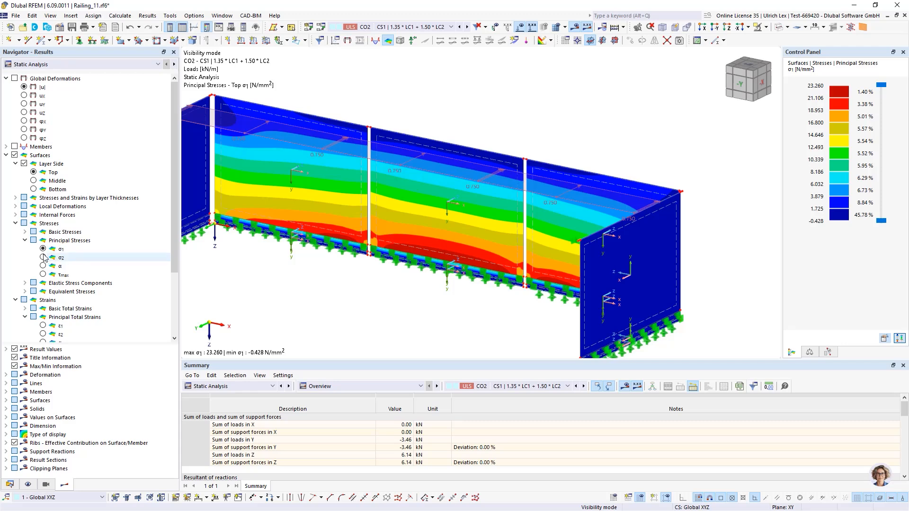
pyautogui.keyDown('ctrl'); pyautogui.moveTo(402, 291); pyautogui.dragTo(405, 273, button='middle'); pyautogui.keyUp('ctrl')
pyautogui.scroll(5, 370, 278)
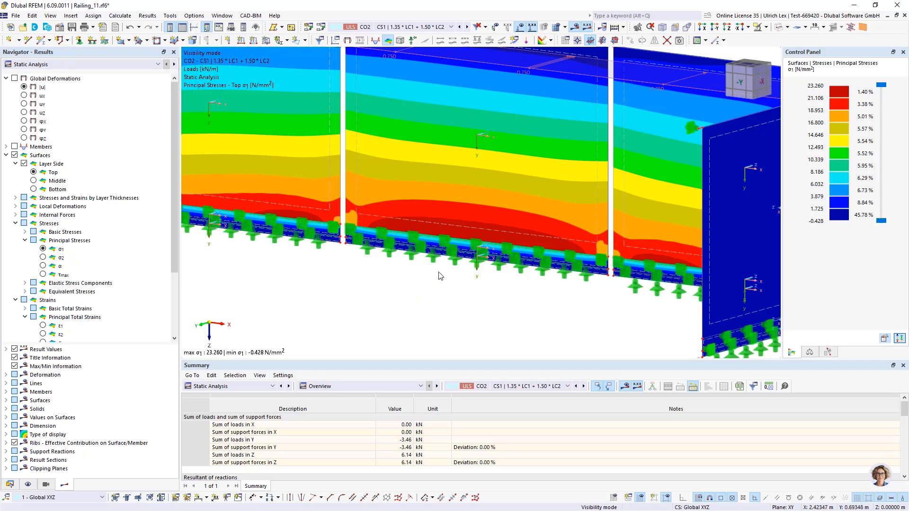
pyautogui.scroll(-4, 461, 246)
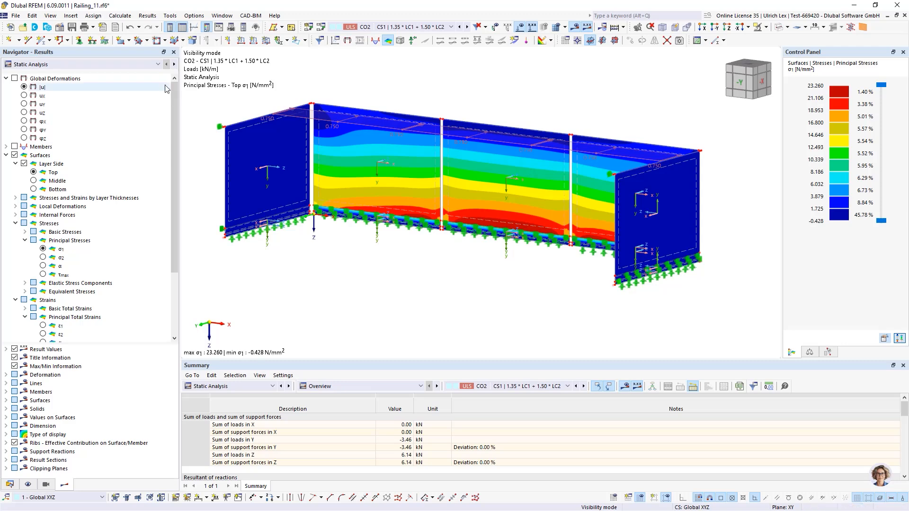
# Show the Glass Design ratios on surfaces for design situation DS1 only, excluding DS3 and DS4
pyautogui.click(117, 63)
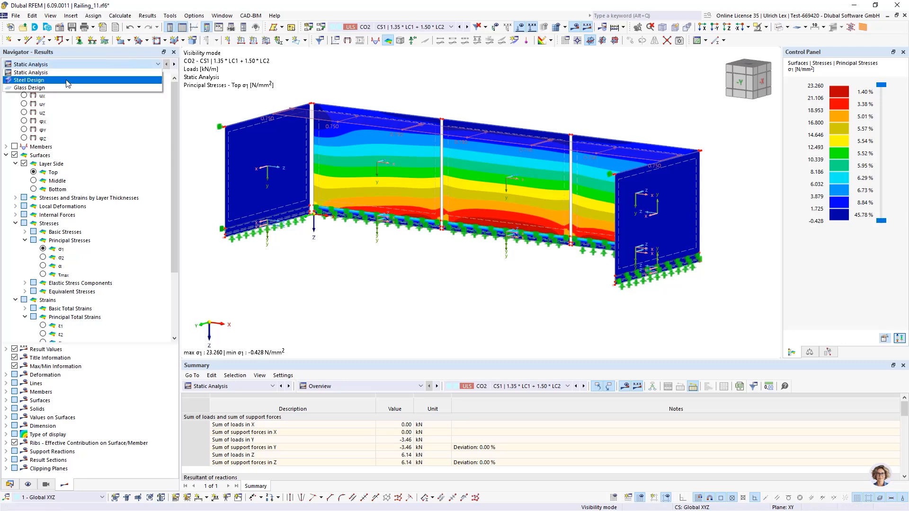
pyautogui.click(31, 89)
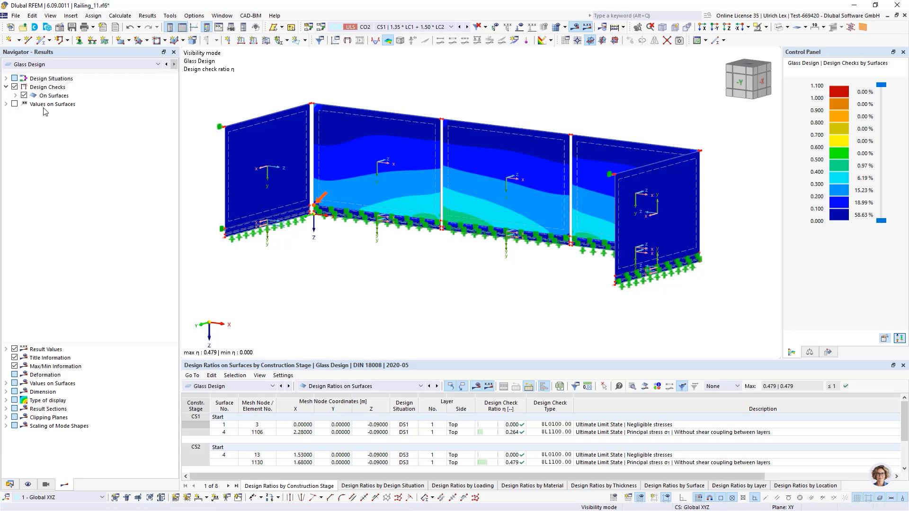
pyautogui.click(16, 96)
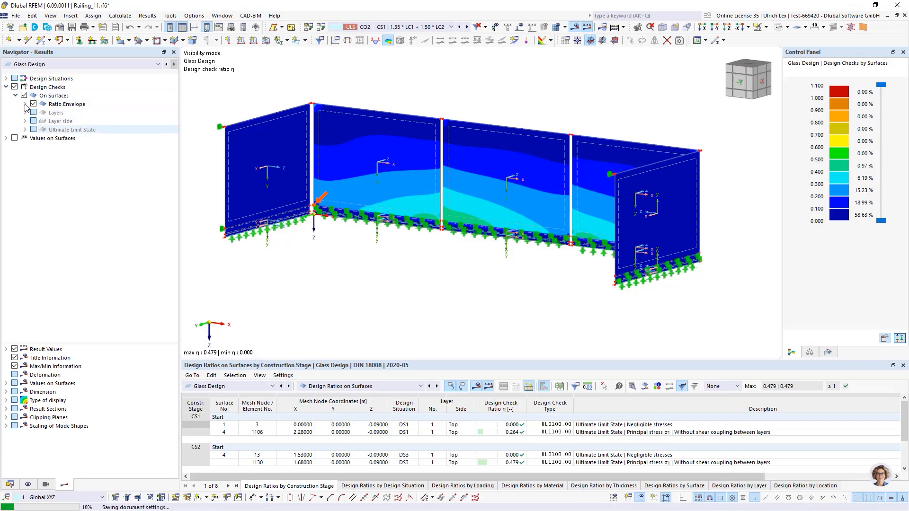
pyautogui.click(25, 104)
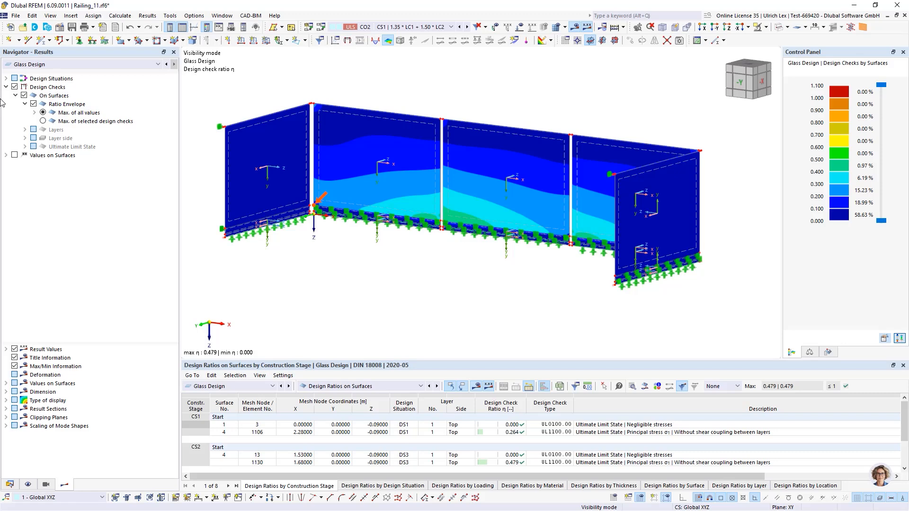
pyautogui.click(6, 79)
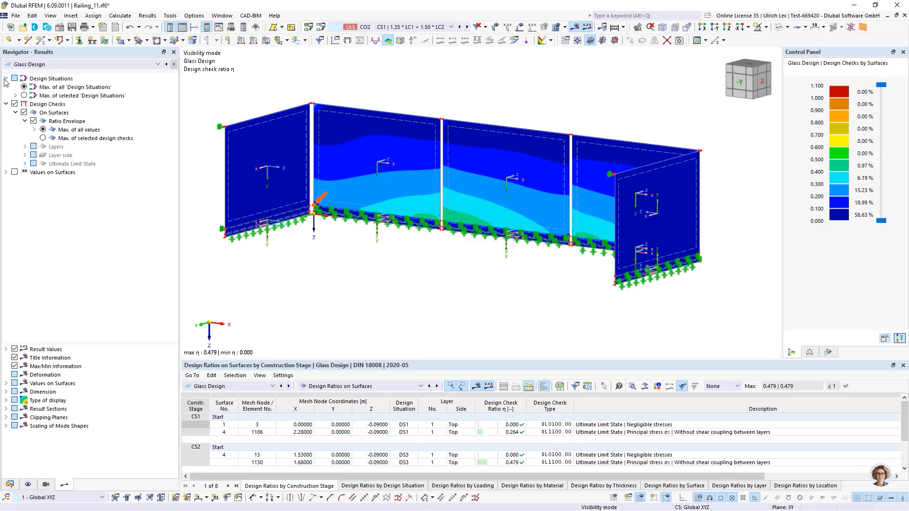
pyautogui.click(24, 96)
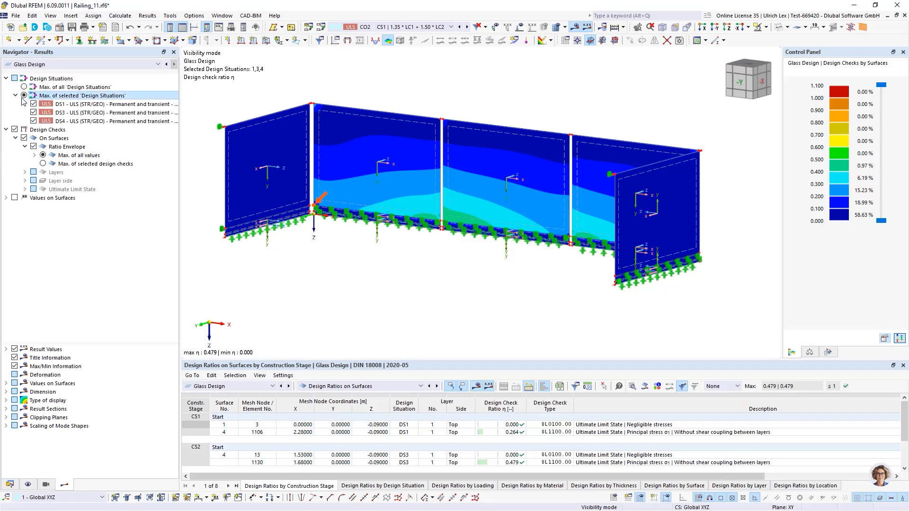
pyautogui.click(33, 113)
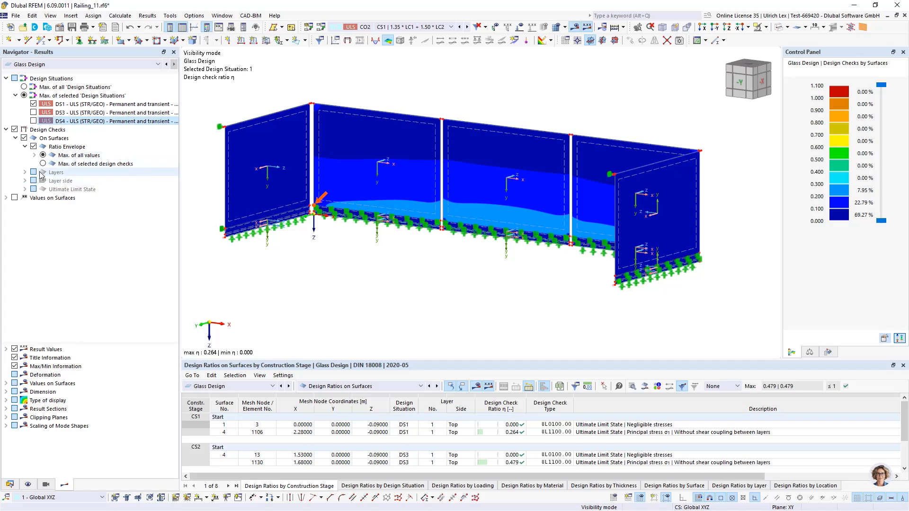
# Try displaying the design checks by layer and layer side without the ratio envelope and by maximum of selected design checks
pyautogui.click(33, 147)
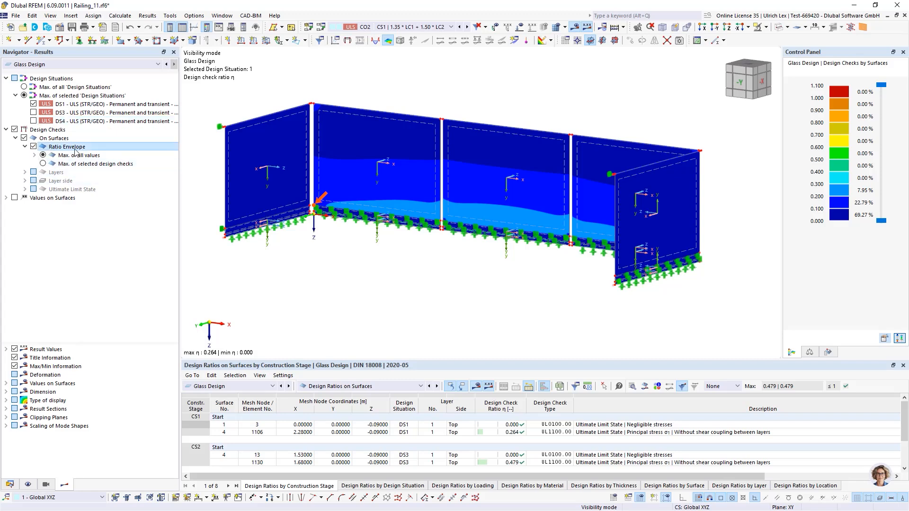
pyautogui.click(25, 181)
pyautogui.click(25, 173)
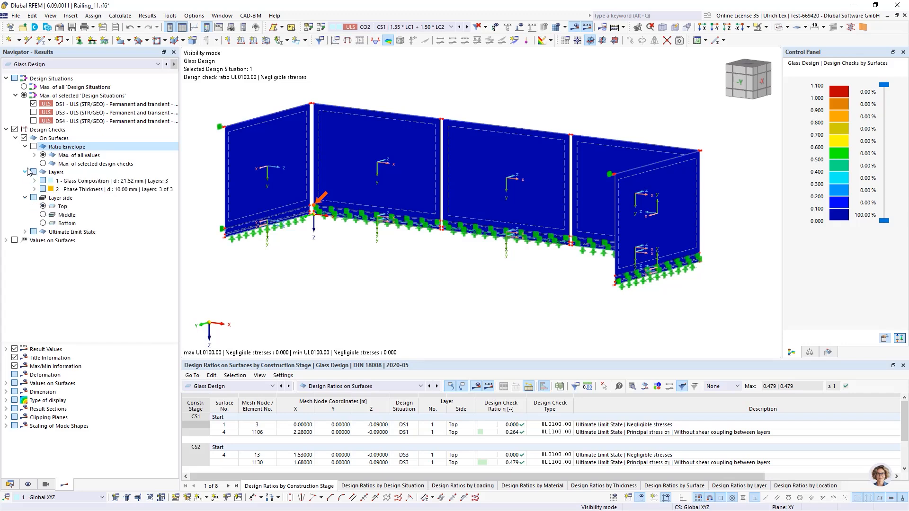
pyautogui.click(34, 155)
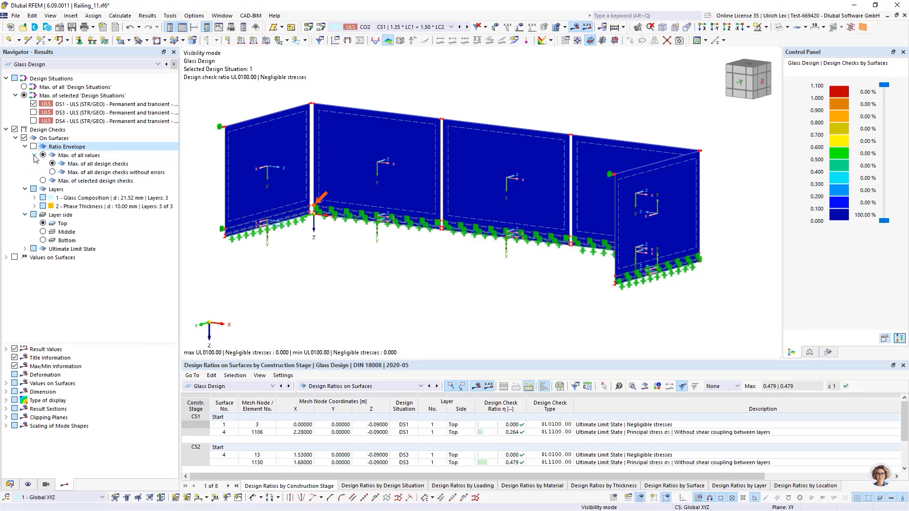
pyautogui.click(43, 181)
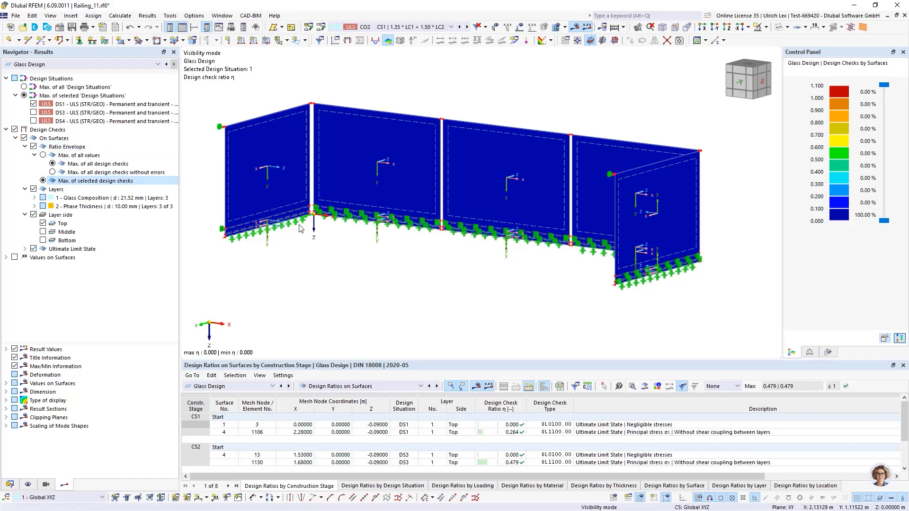
# Return the design check display to the maximum of all values and turn the ratio envelope back on
pyautogui.click(44, 156)
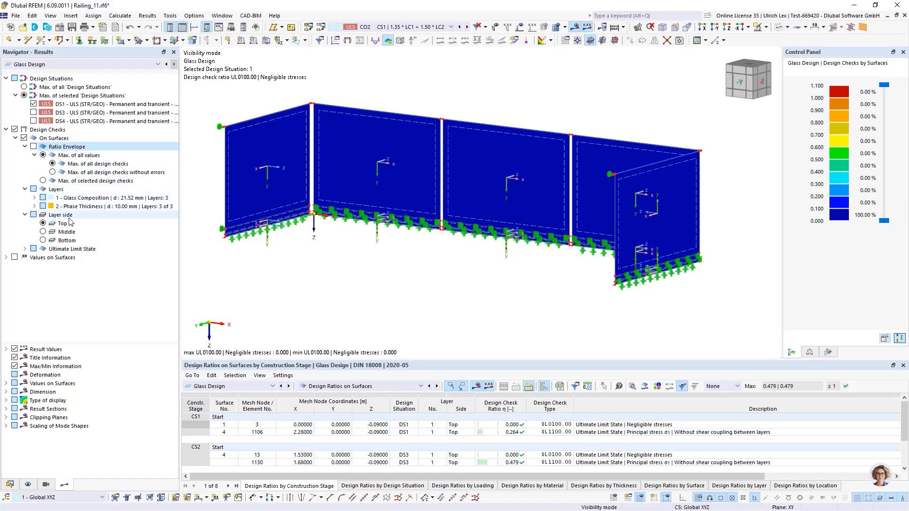
pyautogui.click(44, 242)
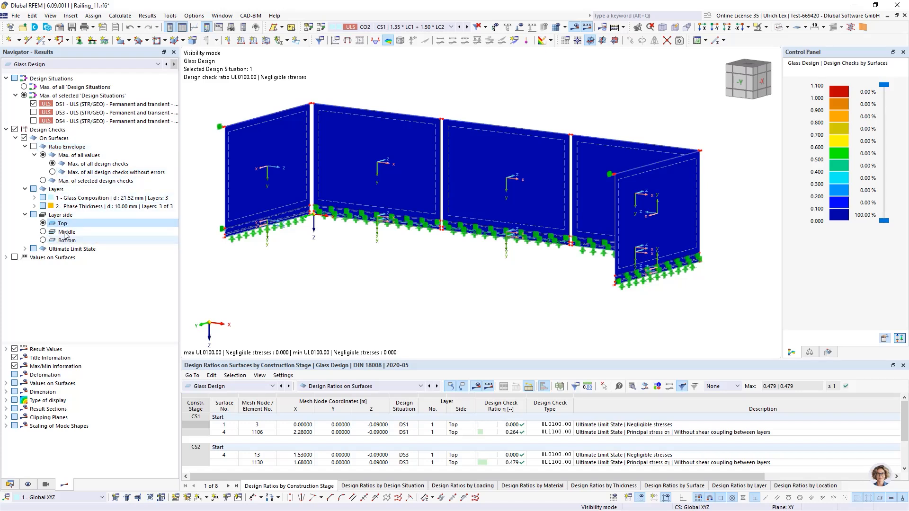
pyautogui.scroll(-2, 514, 280)
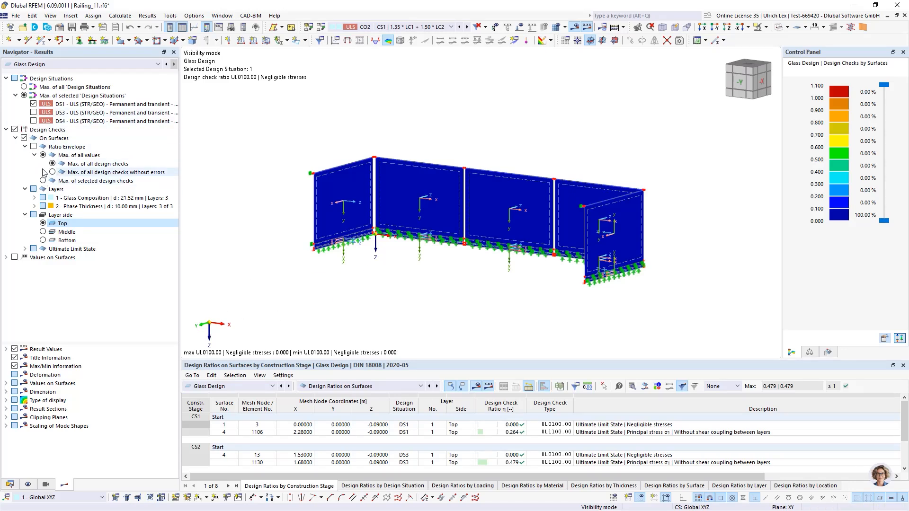
pyautogui.click(33, 149)
pyautogui.click(33, 147)
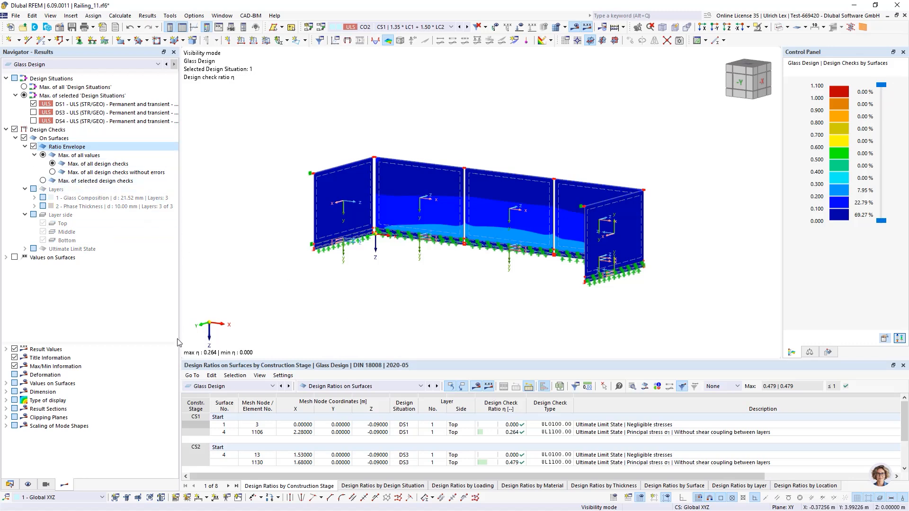
# Show the maximum of all design checks without errors, enlarge the results table and locate the CS1 principal stress check on surface 4
pyautogui.click(52, 172)
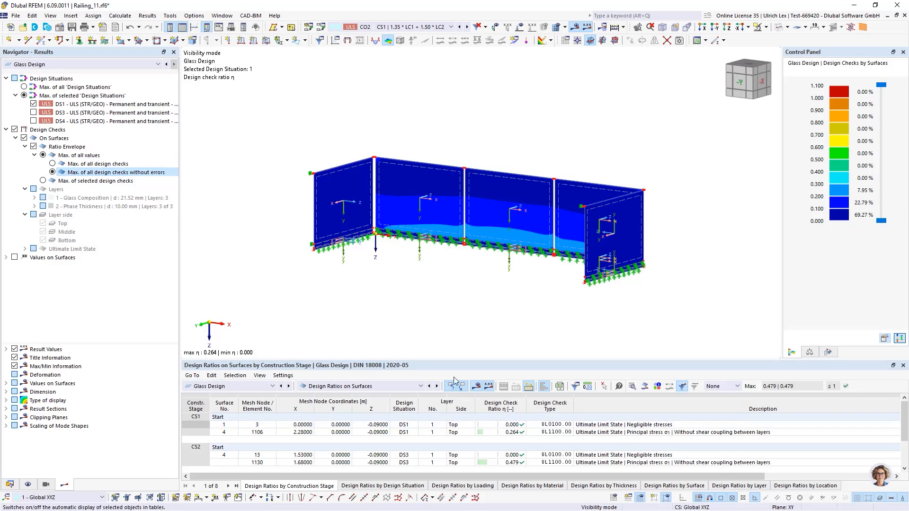
pyautogui.moveTo(463, 365); pyautogui.dragTo(462, 240)
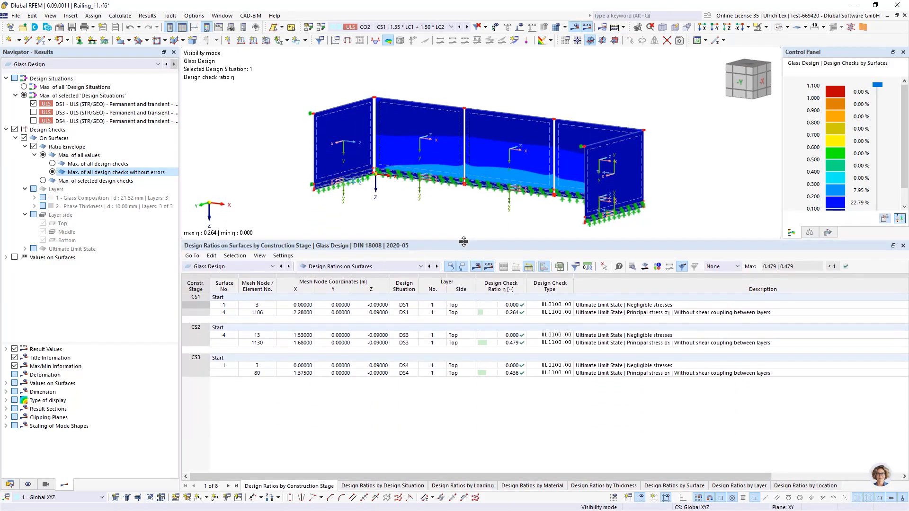
pyautogui.click(509, 313)
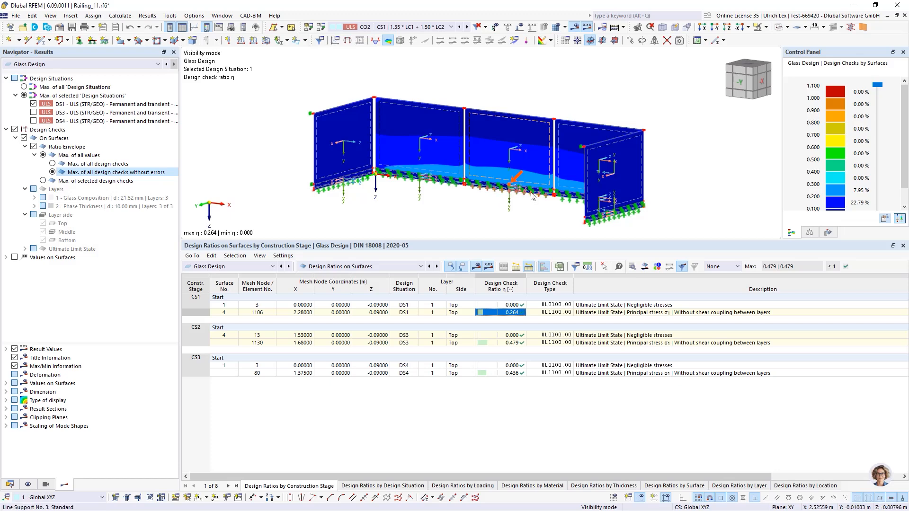
# Show the design check details of the CS1 principal stress check on surface 4
pyautogui.scroll(3, 507, 189)
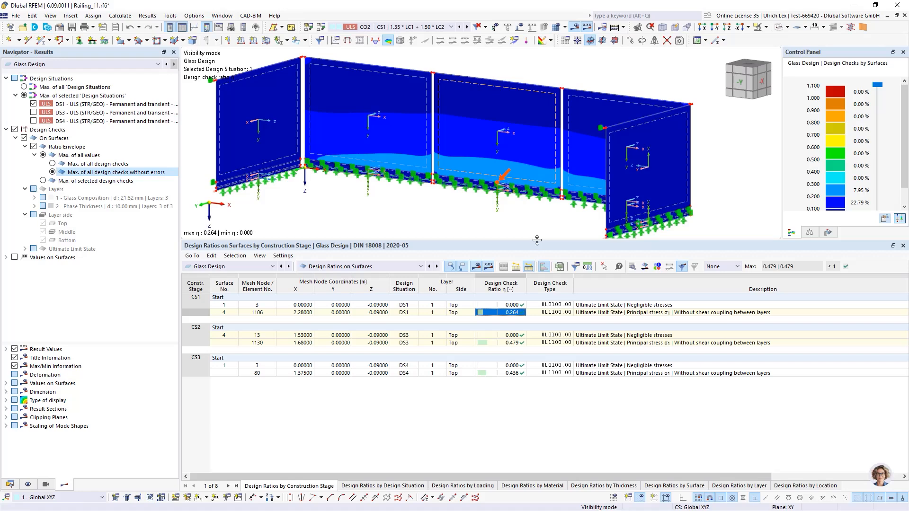
pyautogui.moveTo(535, 241); pyautogui.dragTo(537, 273)
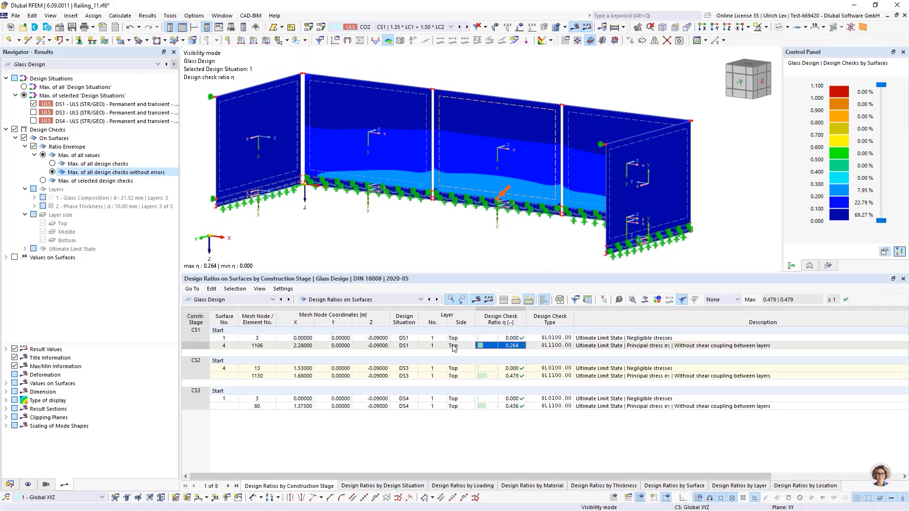
pyautogui.doubleClick(519, 358)
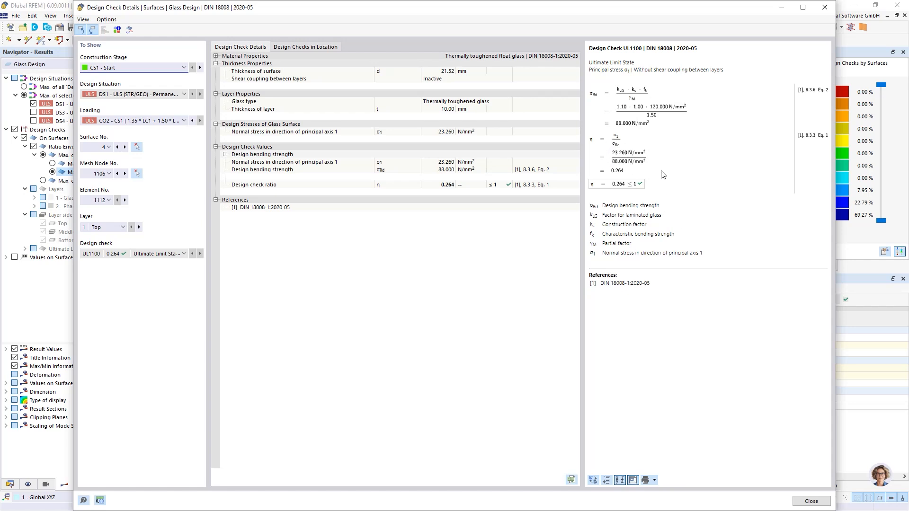
pyautogui.moveTo(416, 13); pyautogui.dragTo(405, 16)
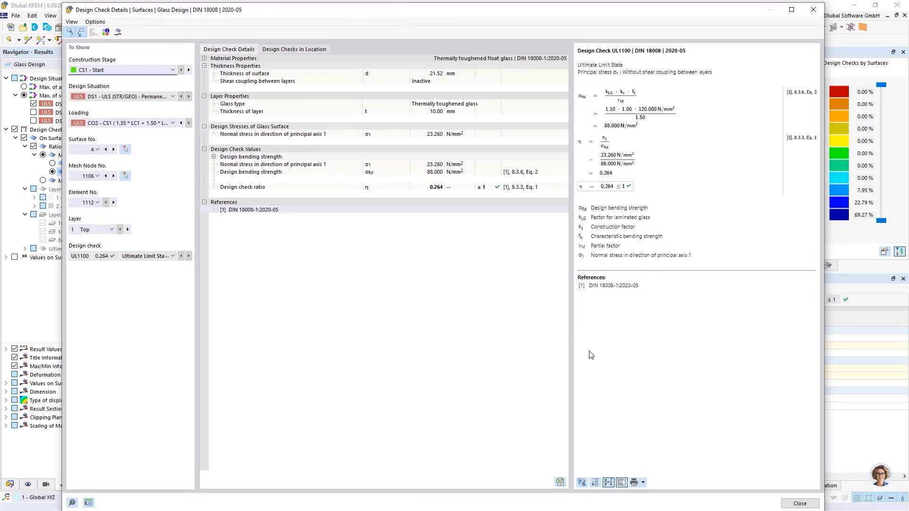
# Send the UL1100 design check formulas to the printout report and close the check details
pyautogui.click(642, 483)
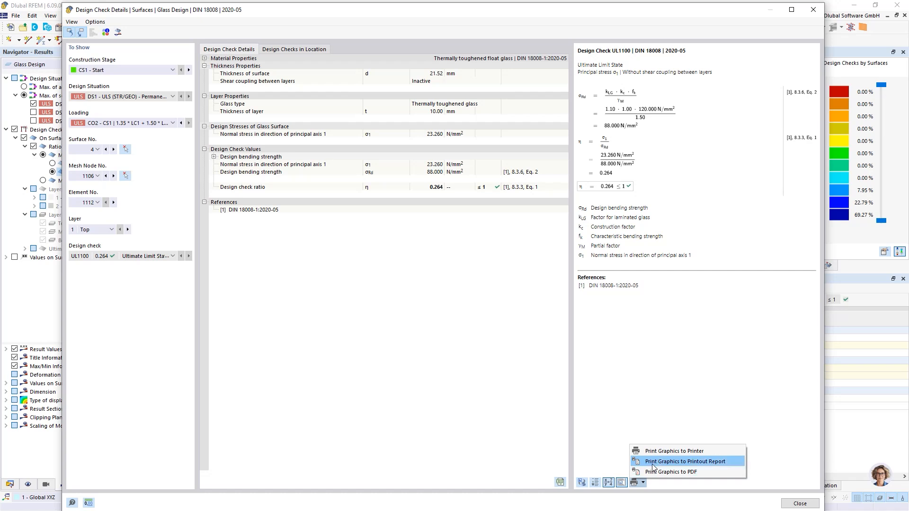
pyautogui.click(722, 466)
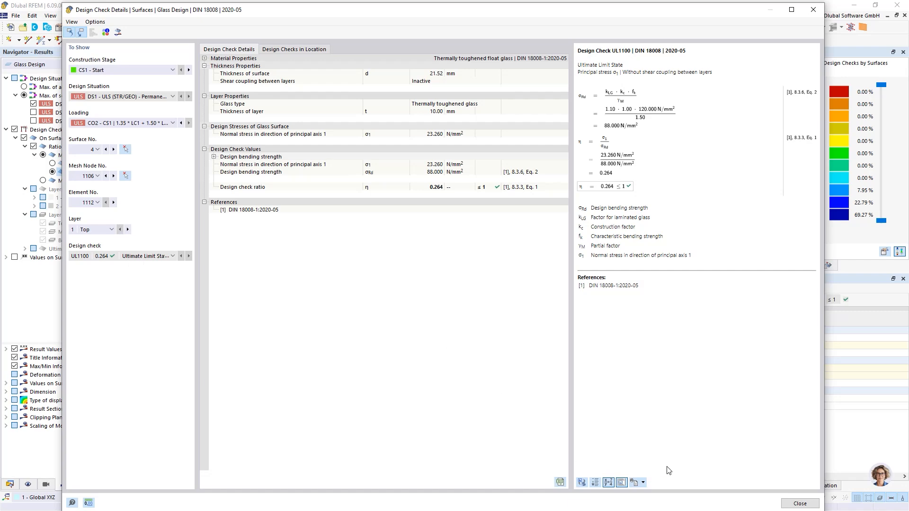
pyautogui.click(790, 505)
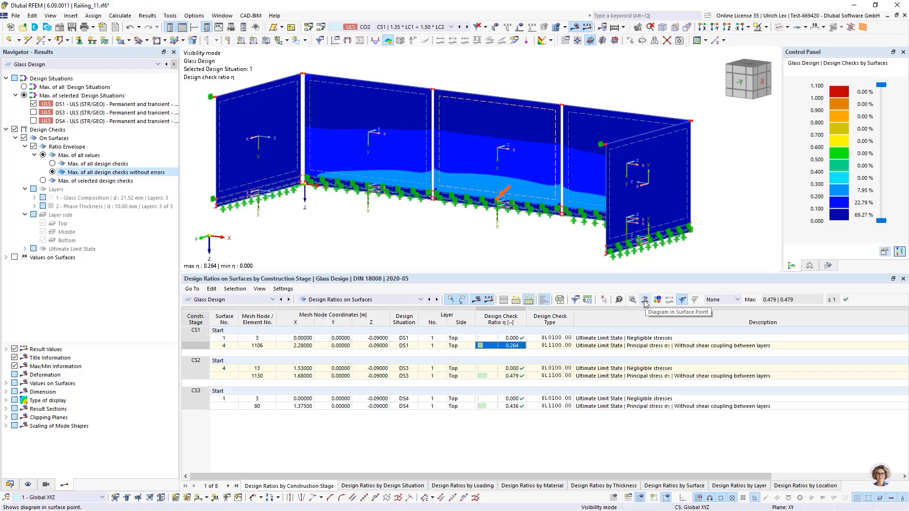
# Show the surface point result diagram for the CS1 check on surface 4 with stresses in the direction of principal axis 1
pyautogui.click(645, 300)
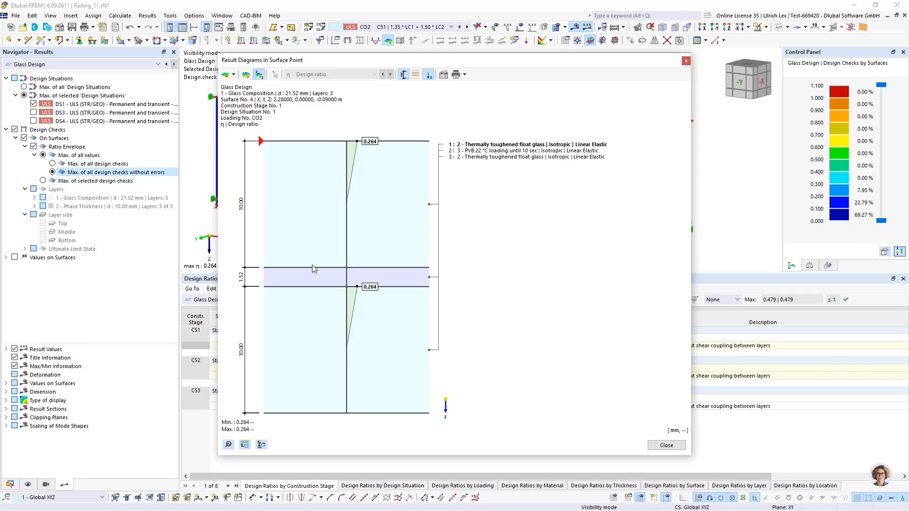
pyautogui.moveTo(322, 61); pyautogui.dragTo(332, 49)
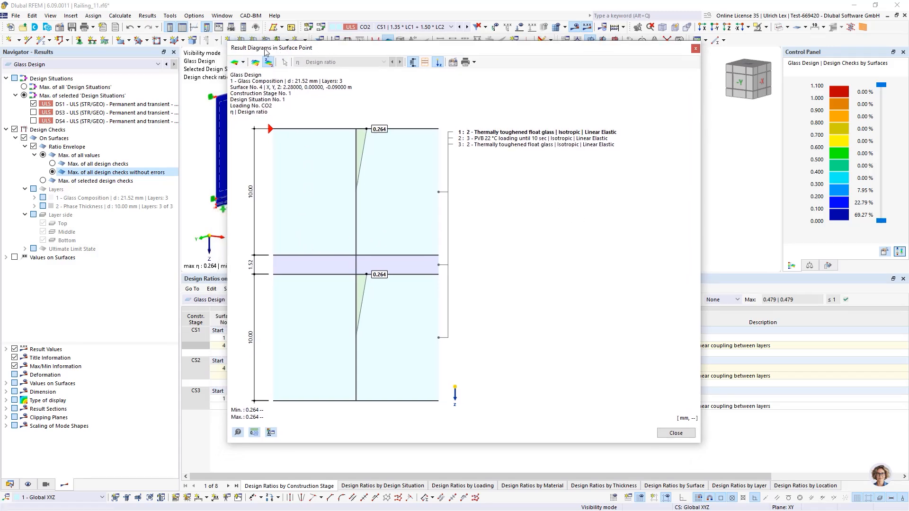
pyautogui.click(242, 62)
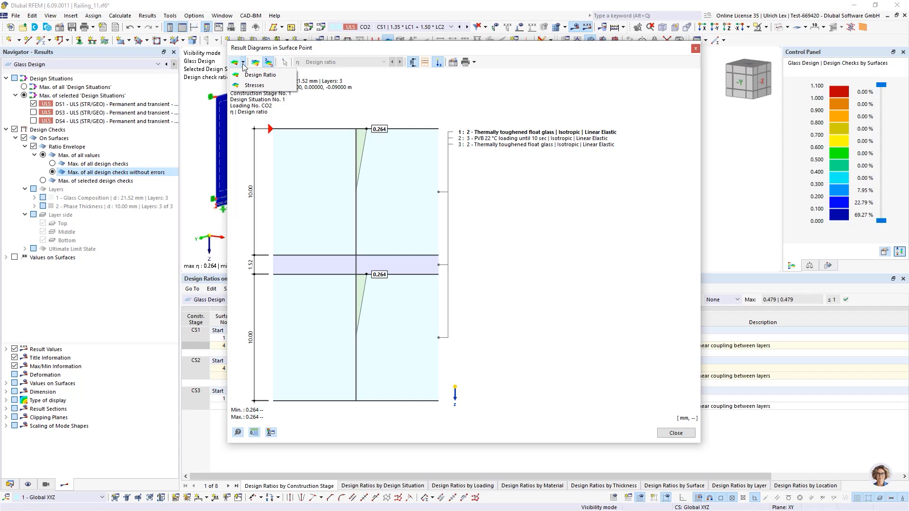
pyautogui.click(254, 85)
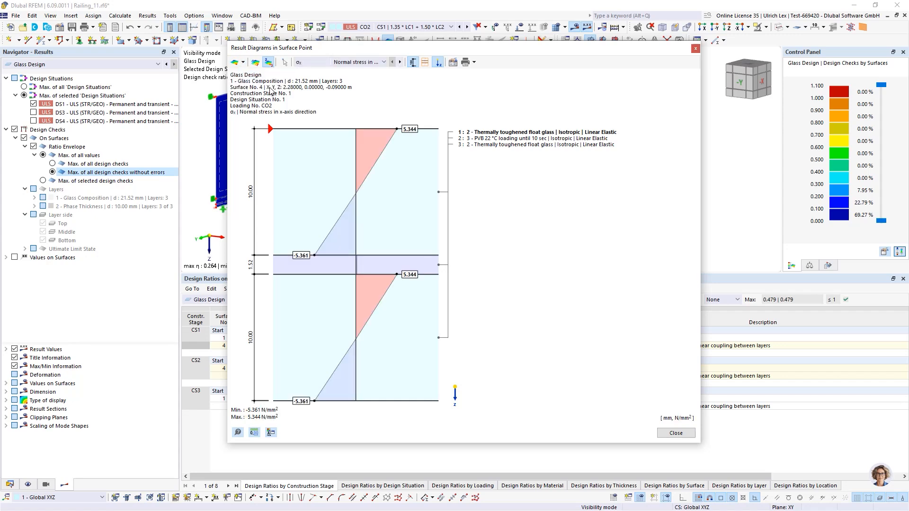
pyautogui.click(316, 62)
pyautogui.click(314, 108)
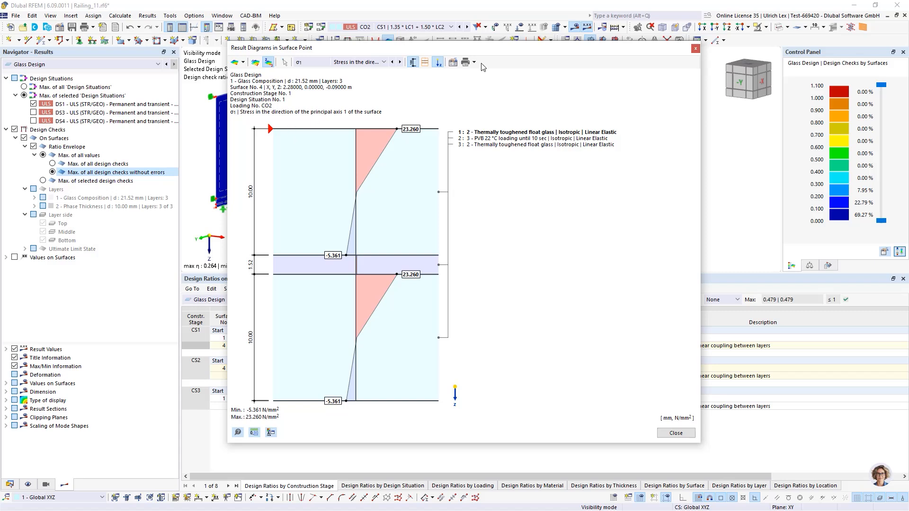
# Send the surface point stress diagram to the printout report and close the result diagrams
pyautogui.moveTo(510, 49); pyautogui.dragTo(509, 37)
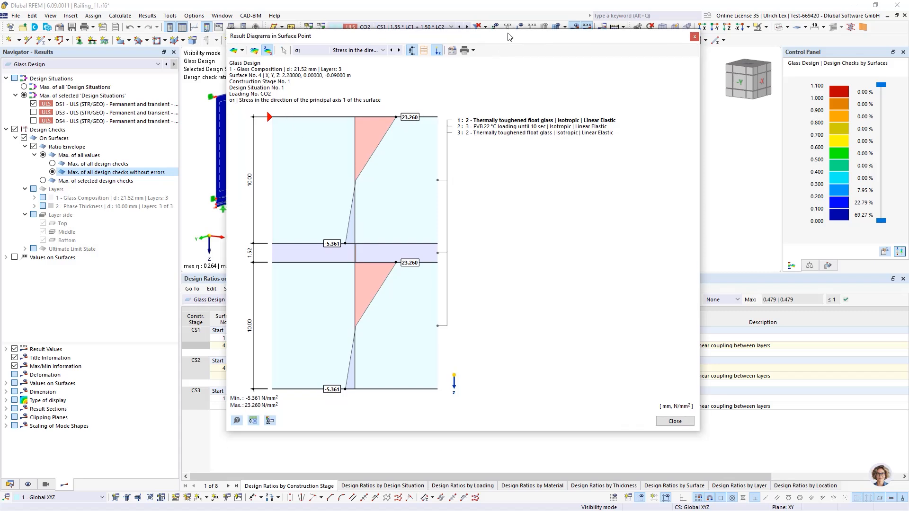
pyautogui.click(474, 51)
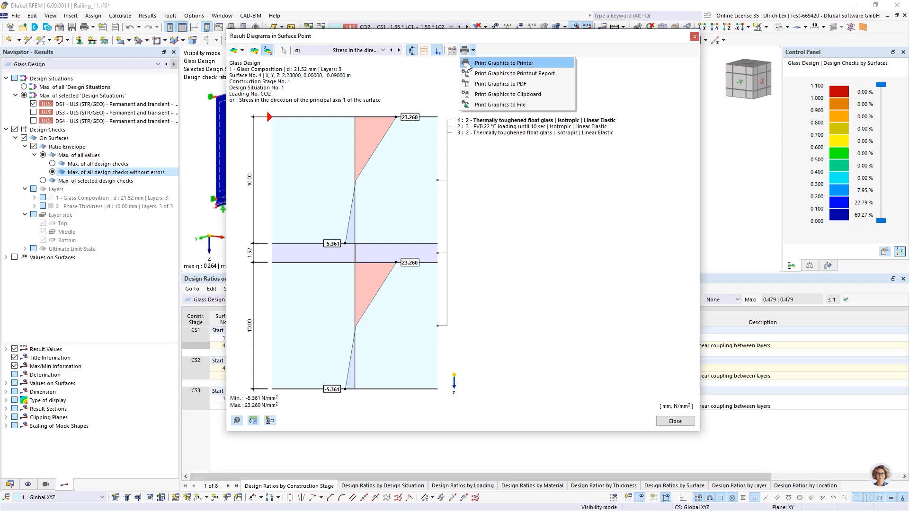
pyautogui.click(528, 74)
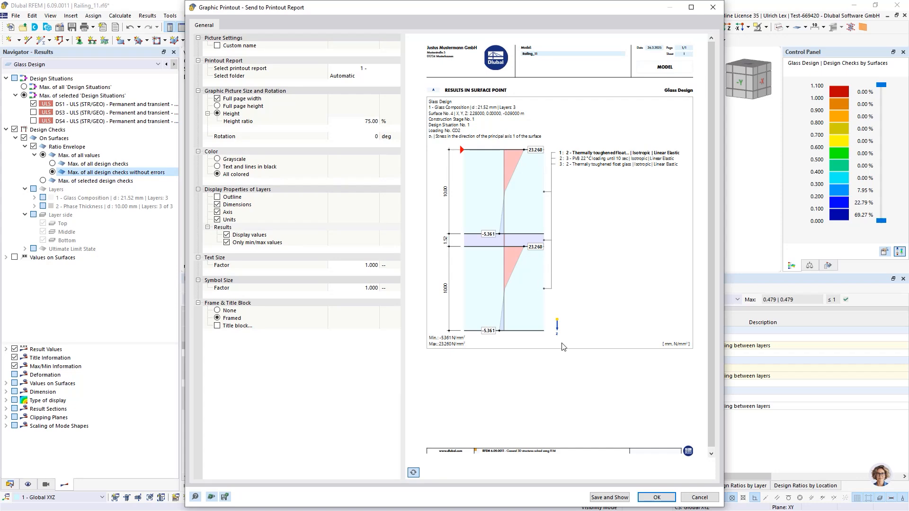
pyautogui.scroll(-1, 671, 442)
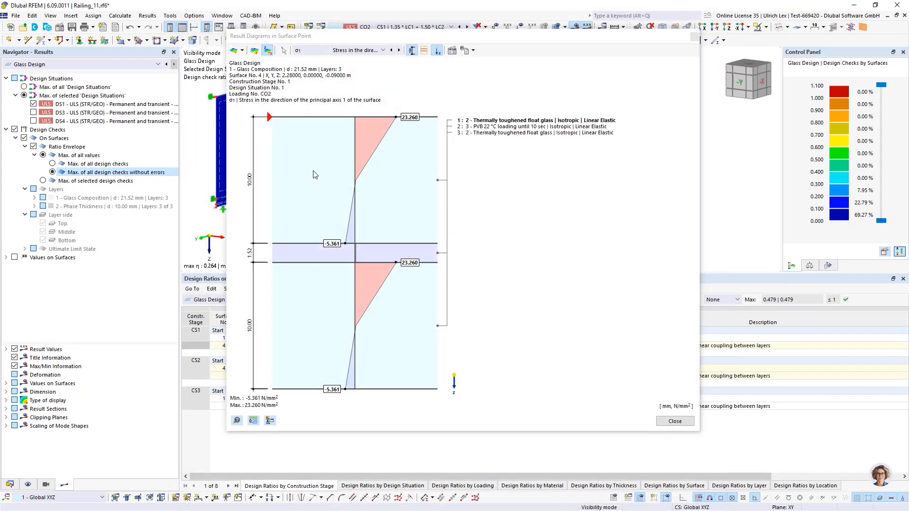
pyautogui.click(680, 423)
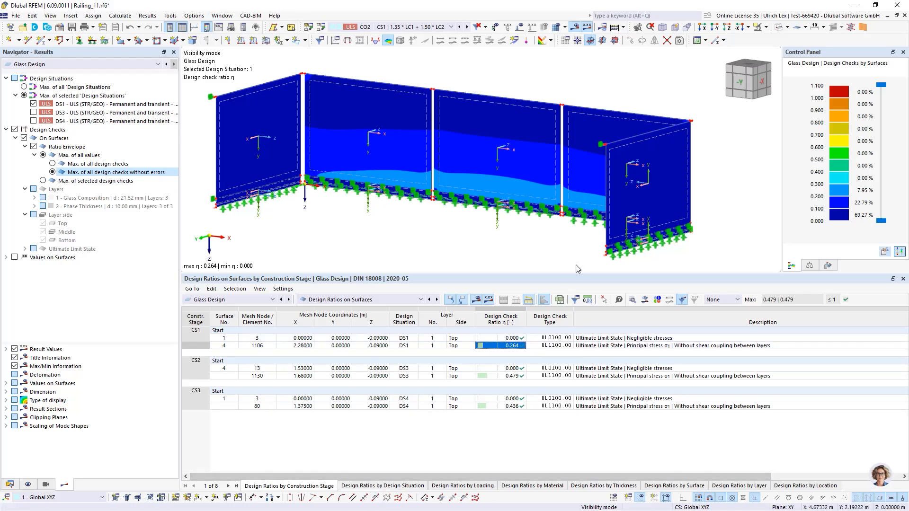
# Review the governing internal forces by surface for Glass Design and return to the table of design ratios on surfaces
pyautogui.moveTo(574, 273); pyautogui.dragTo(568, 236)
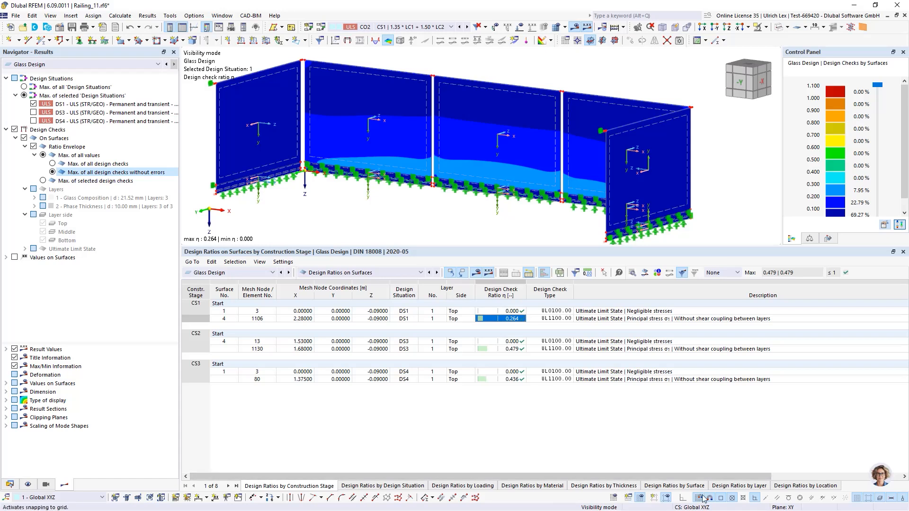
pyautogui.click(378, 272)
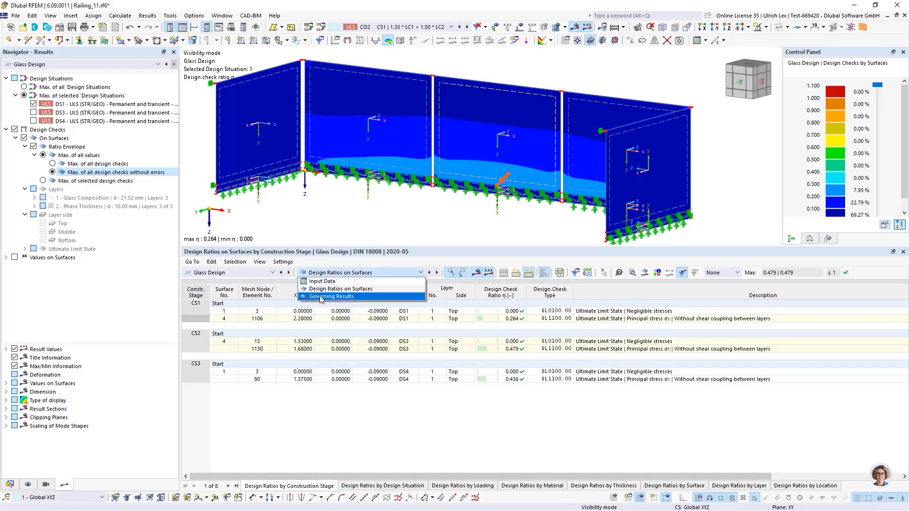
pyautogui.click(352, 297)
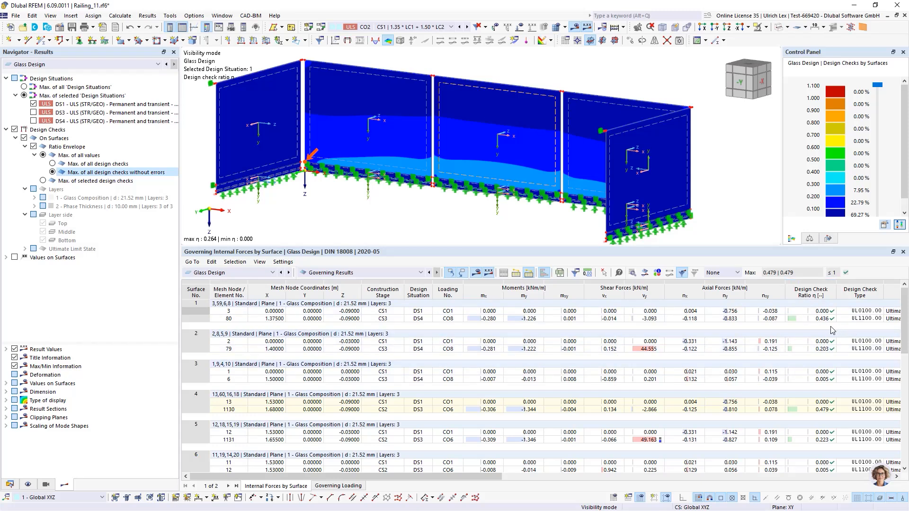
pyautogui.click(348, 273)
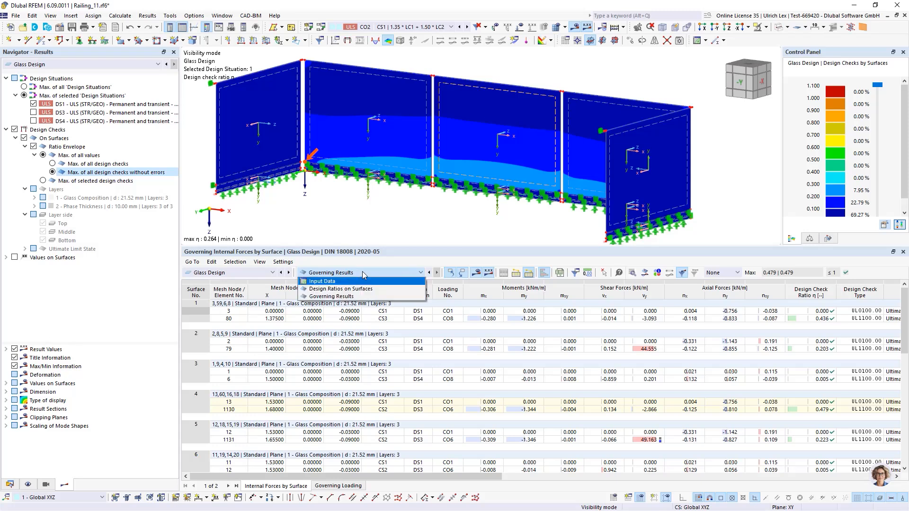
pyautogui.click(343, 288)
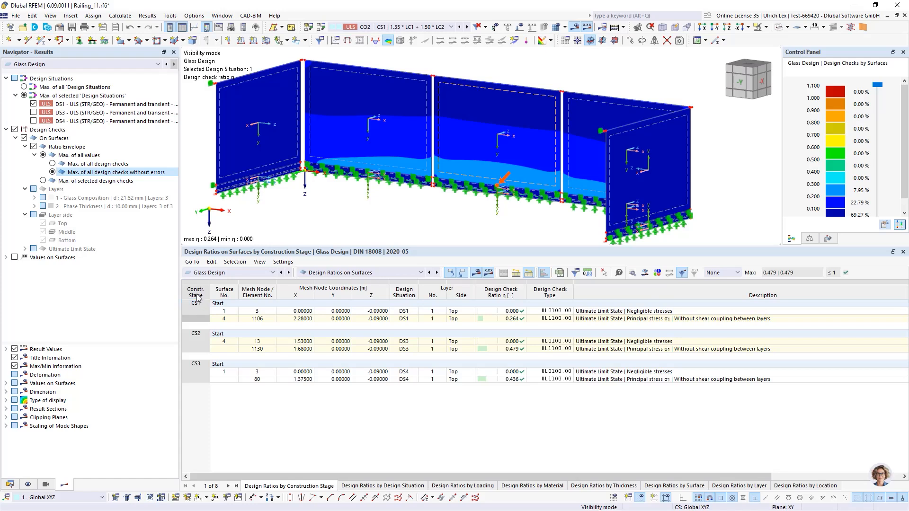
# Compare the glass design ratios of CS1, CS2 and CS3 and locate the CS3 principal stress check in the model
pyautogui.click(186, 310)
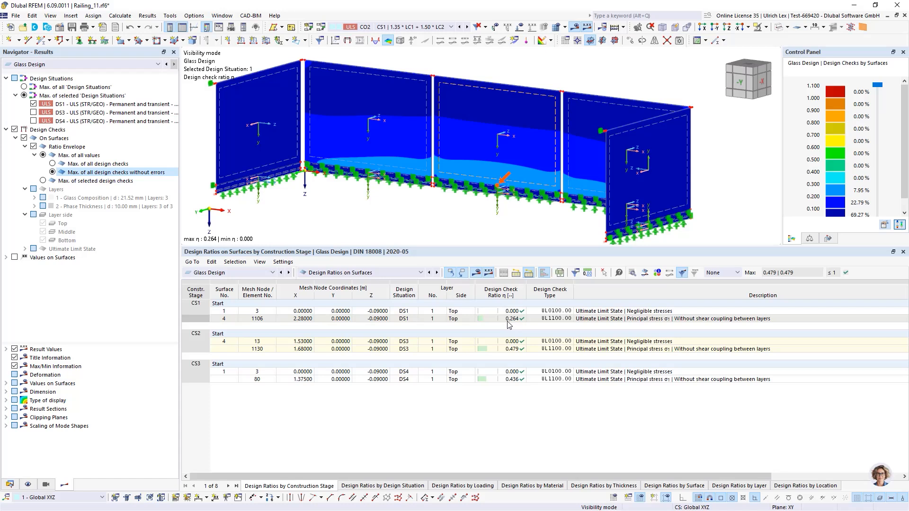
pyautogui.click(188, 341)
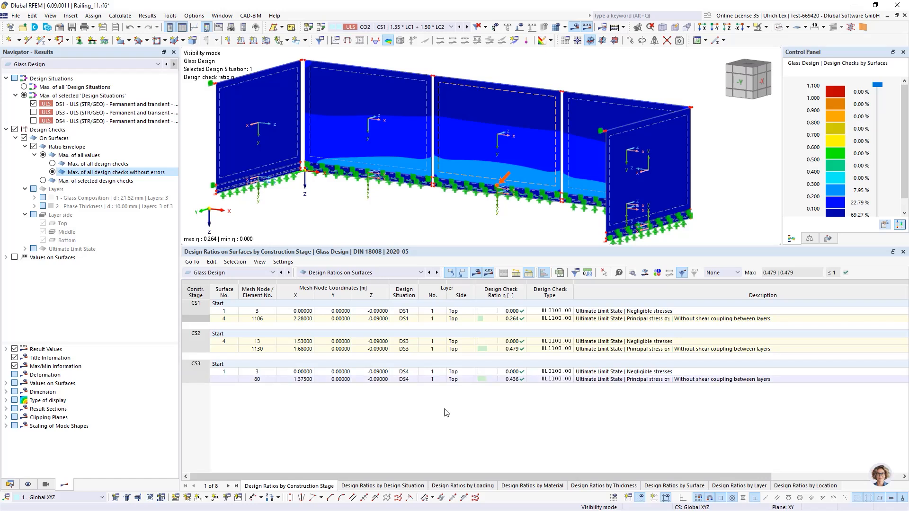
pyautogui.click(517, 379)
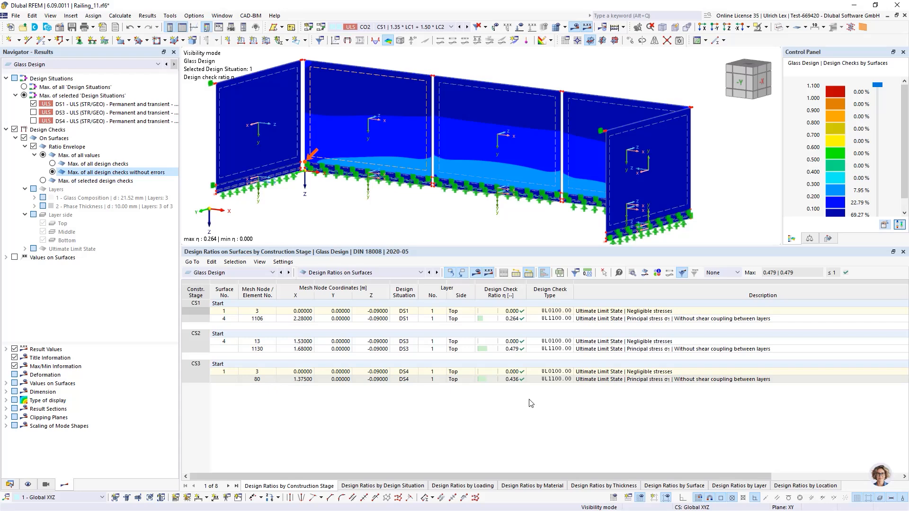
pyautogui.click(547, 210)
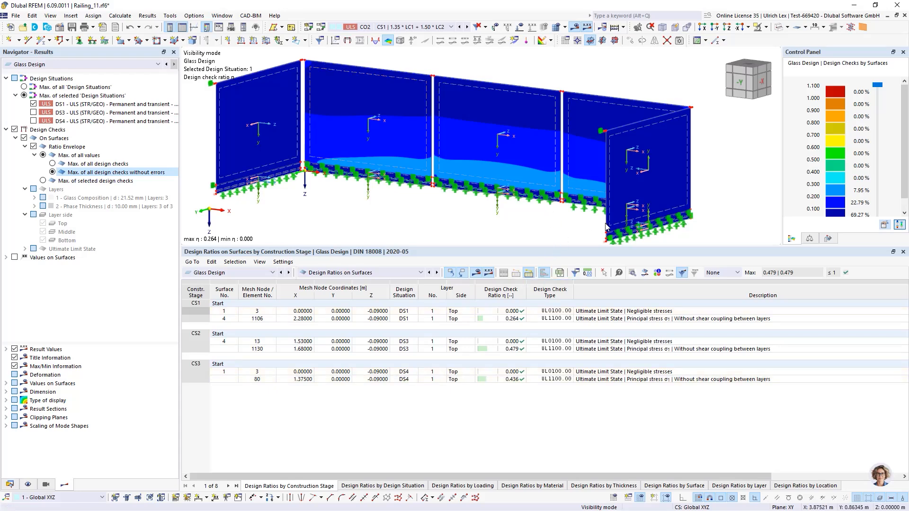
# Show the Steel Design ratios on members by construction stage and enlarge the results table
pyautogui.moveTo(562, 246); pyautogui.dragTo(563, 278)
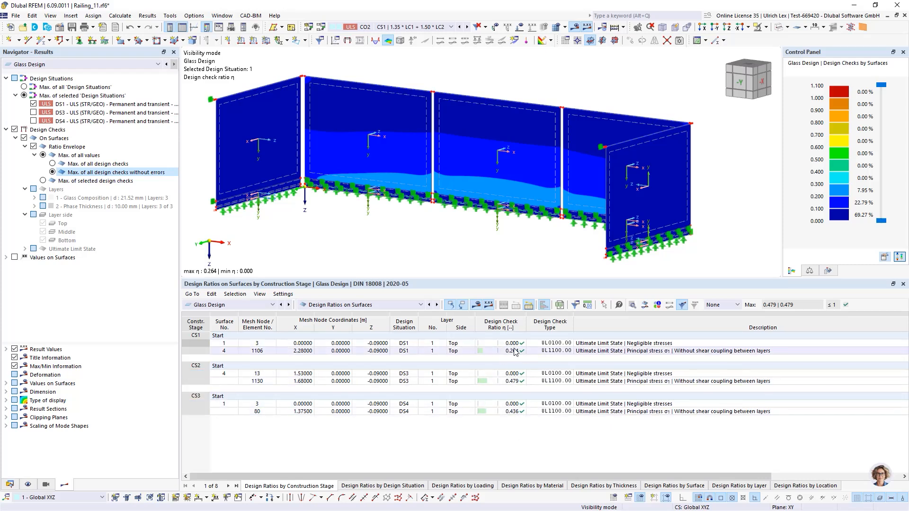
pyautogui.scroll(-1, 496, 237)
pyautogui.keyDown('ctrl'); pyautogui.moveTo(496, 237); pyautogui.dragTo(431, 245, button='middle'); pyautogui.keyUp('ctrl')
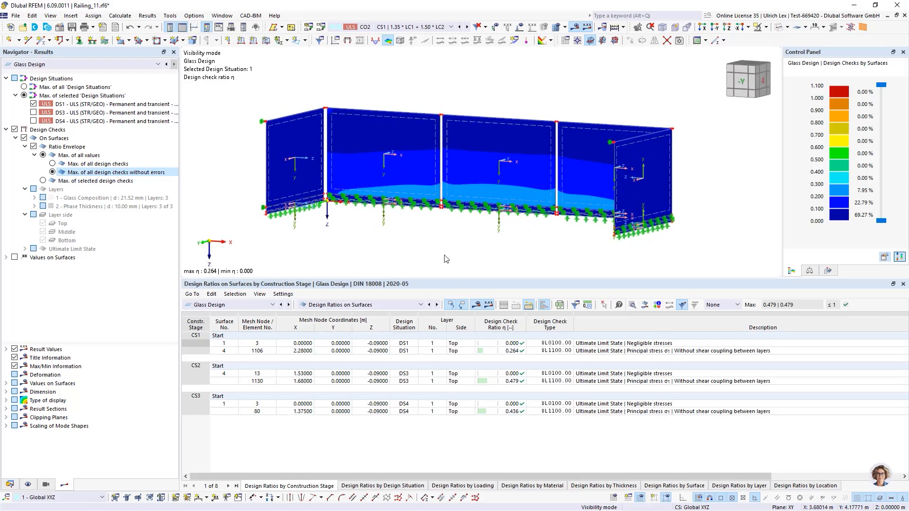
pyautogui.keyDown('ctrl'); pyautogui.moveTo(448, 246); pyautogui.dragTo(441, 253, button='middle'); pyautogui.keyUp('ctrl')
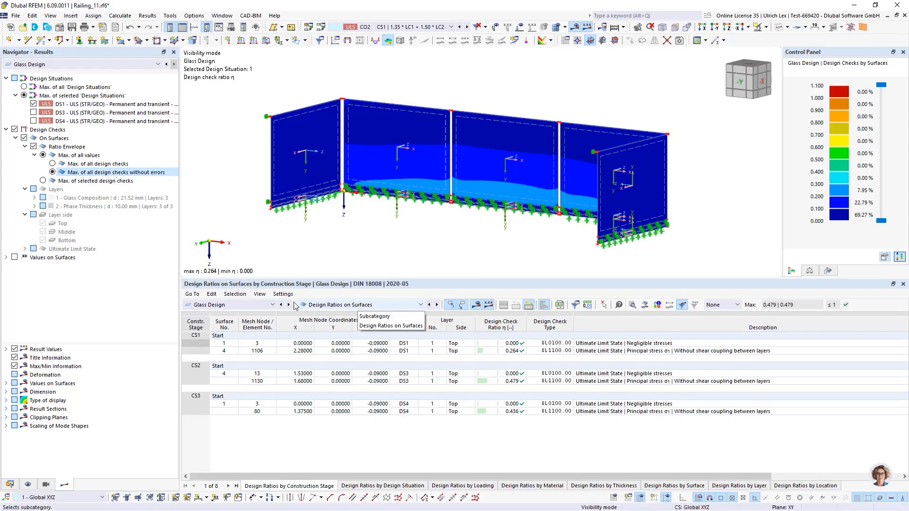
pyautogui.click(255, 306)
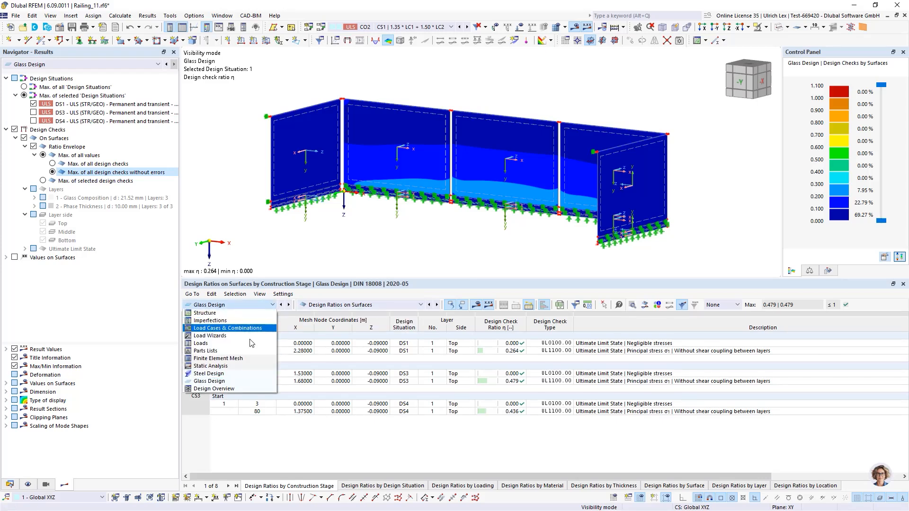
pyautogui.click(230, 374)
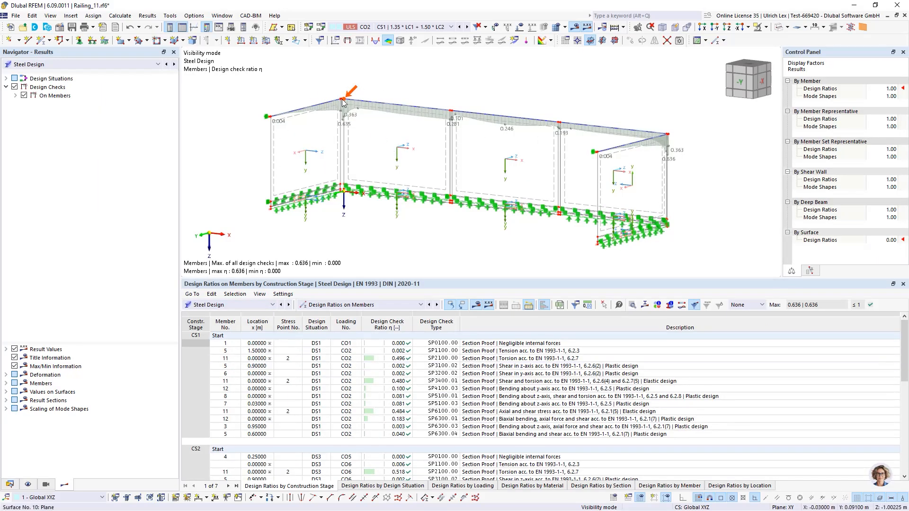
pyautogui.scroll(-2, 516, 68)
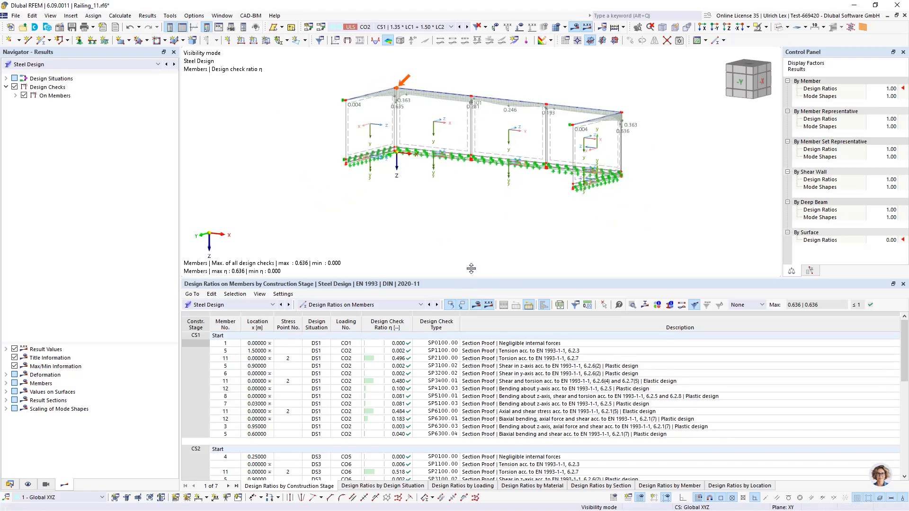
pyautogui.moveTo(471, 268); pyautogui.dragTo(471, 211)
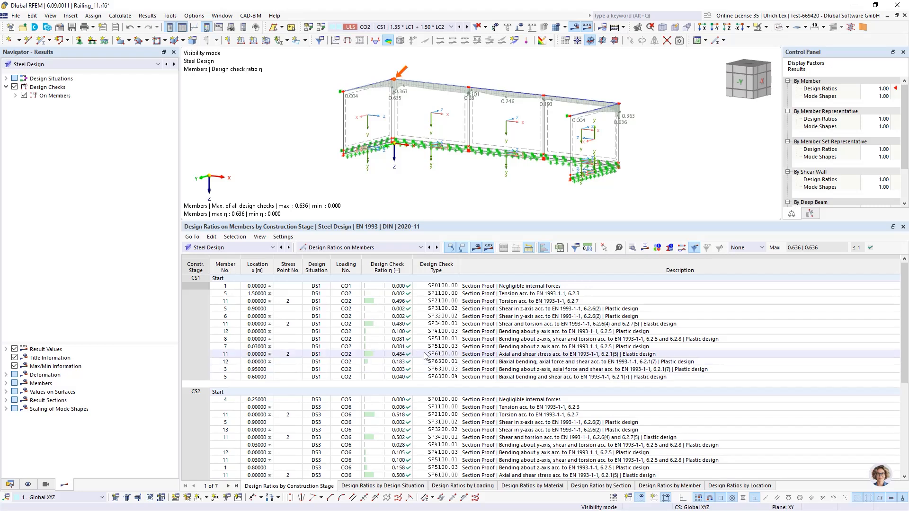
# Examine the steel design ratios of the members in CS1, CS2 and CS3, including the torsion checks on member 11
pyautogui.click(400, 354)
pyautogui.scroll(-1, 414, 330)
pyautogui.scroll(-3, 410, 331)
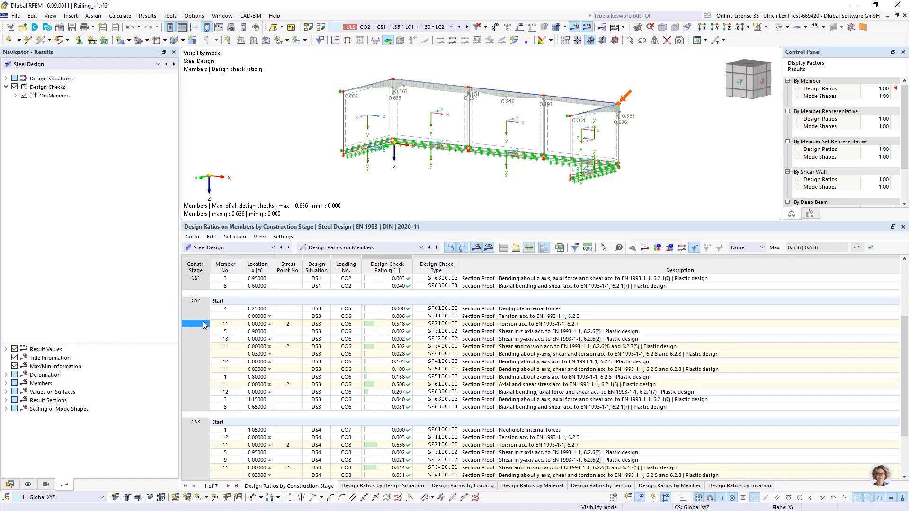
pyautogui.scroll(-3, 204, 325)
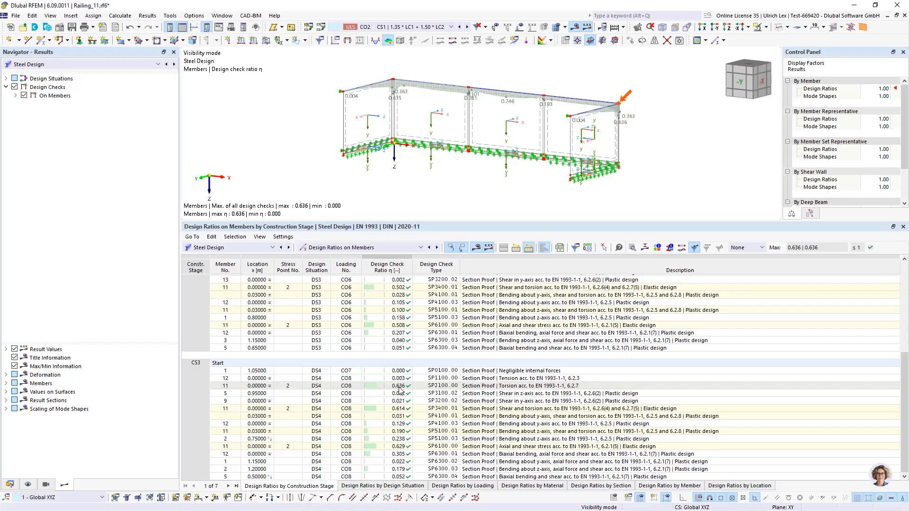
# Shrink the results table to enlarge the model view and open printout report 1 from the model data
pyautogui.click(195, 371)
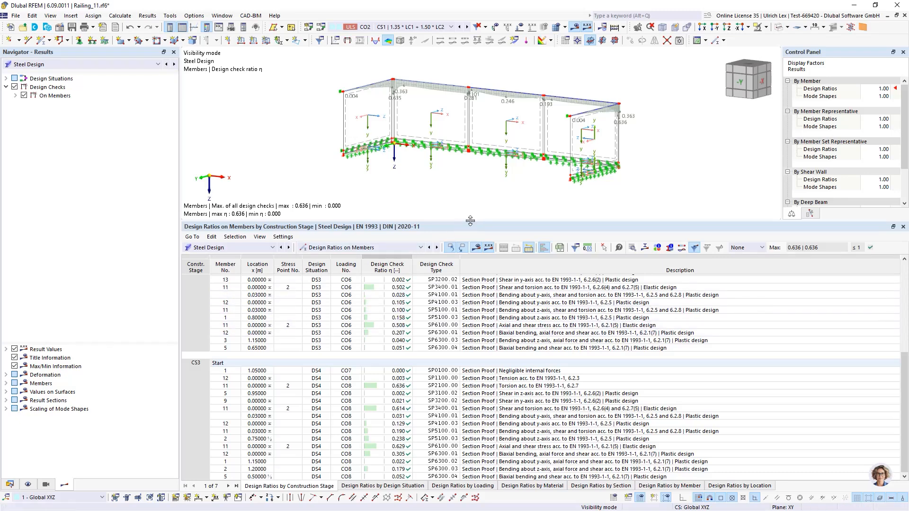
pyautogui.moveTo(469, 221); pyautogui.dragTo(473, 346)
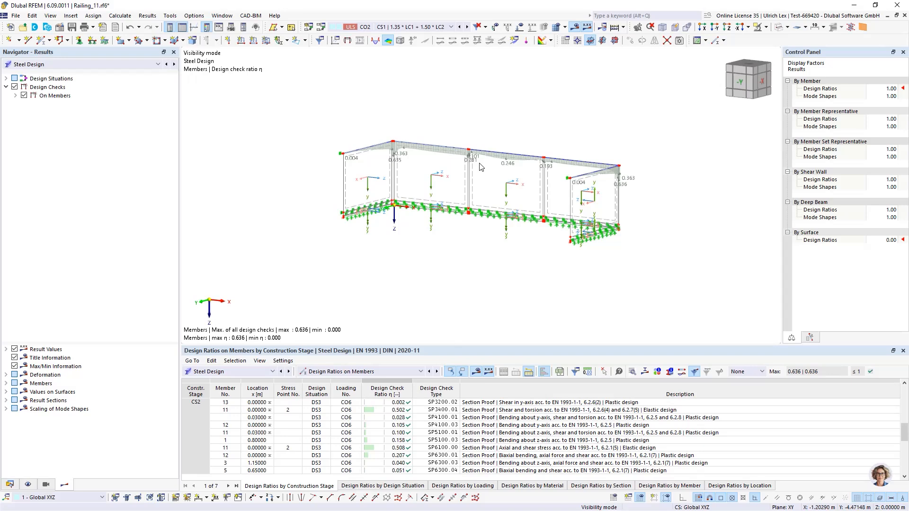
pyautogui.click(9, 484)
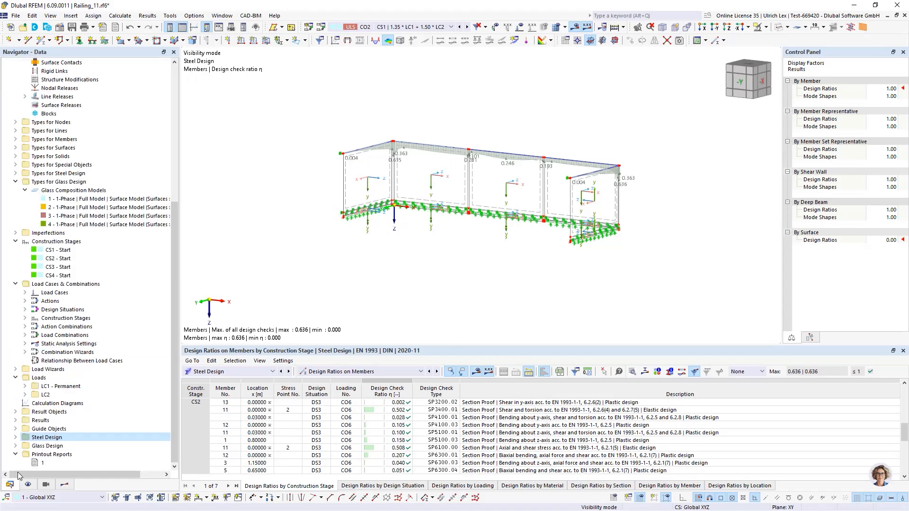
pyautogui.click(40, 466)
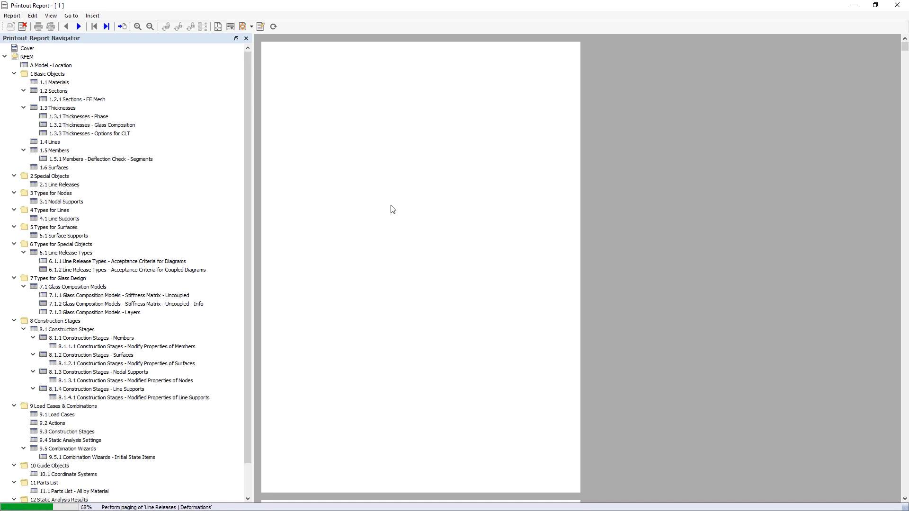
# Review the report's cover page, the Construction Stages - Members chapter and the Line Supports chapter
pyautogui.scroll(-1, 487, 219)
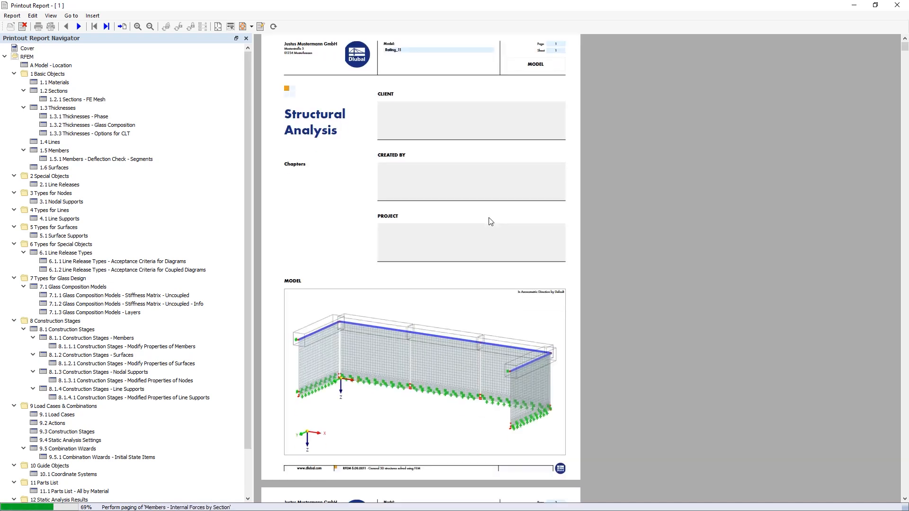
pyautogui.scroll(-1, 479, 226)
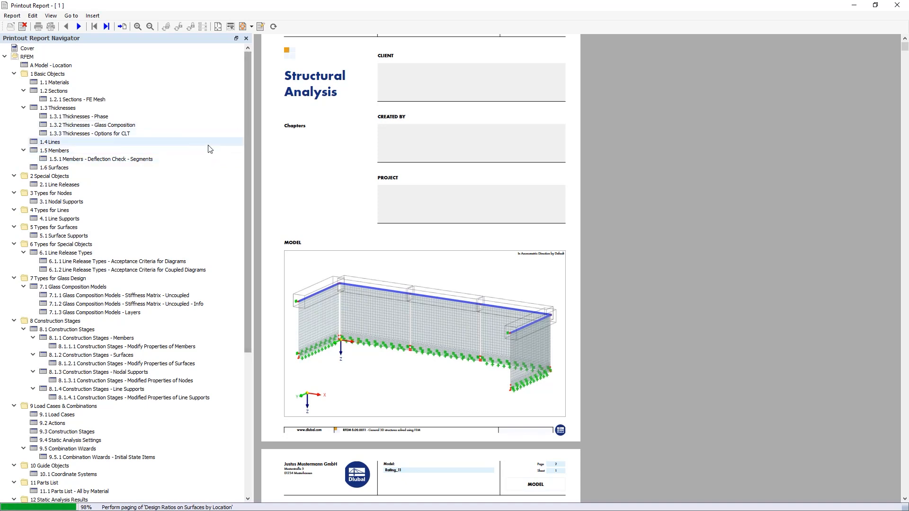
pyautogui.click(74, 339)
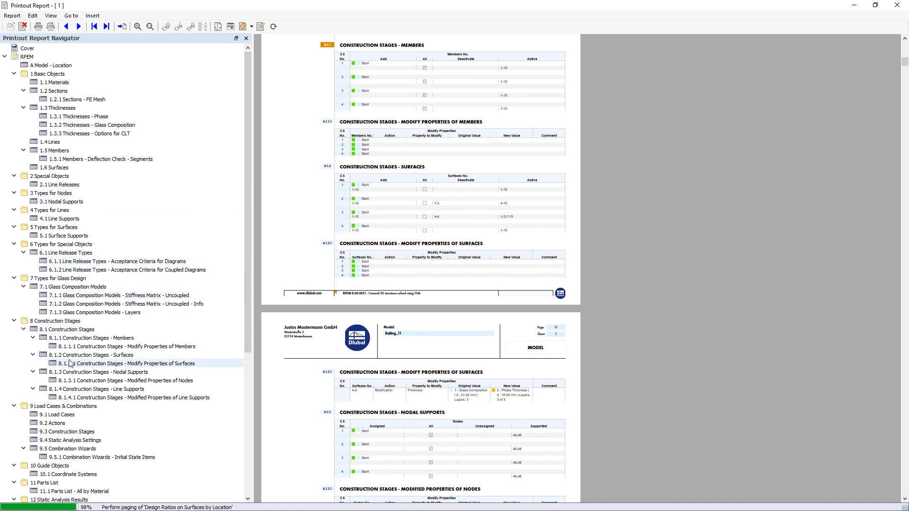
pyautogui.click(57, 219)
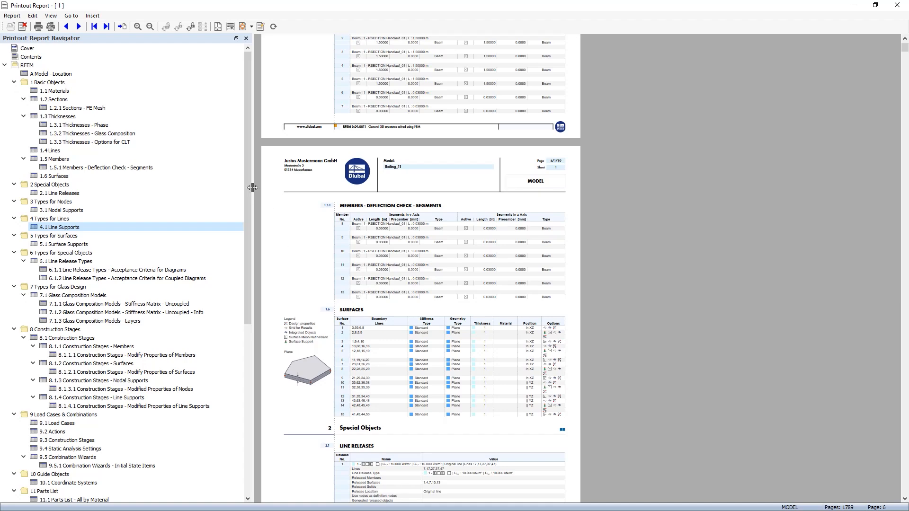
# Review the report's Results in Surface Point diagram and the UL1100 design check for surface 4 in CS1, and close the report
pyautogui.moveTo(252, 187); pyautogui.dragTo(229, 385)
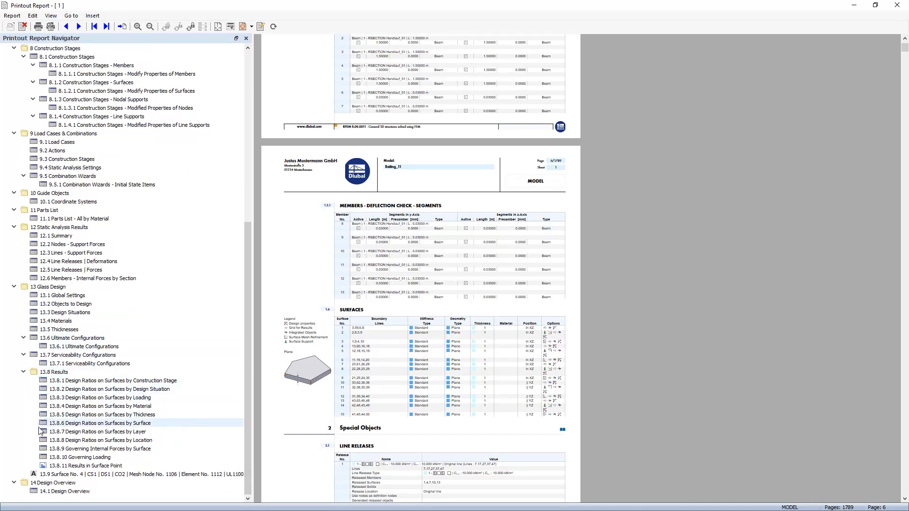
pyautogui.click(75, 466)
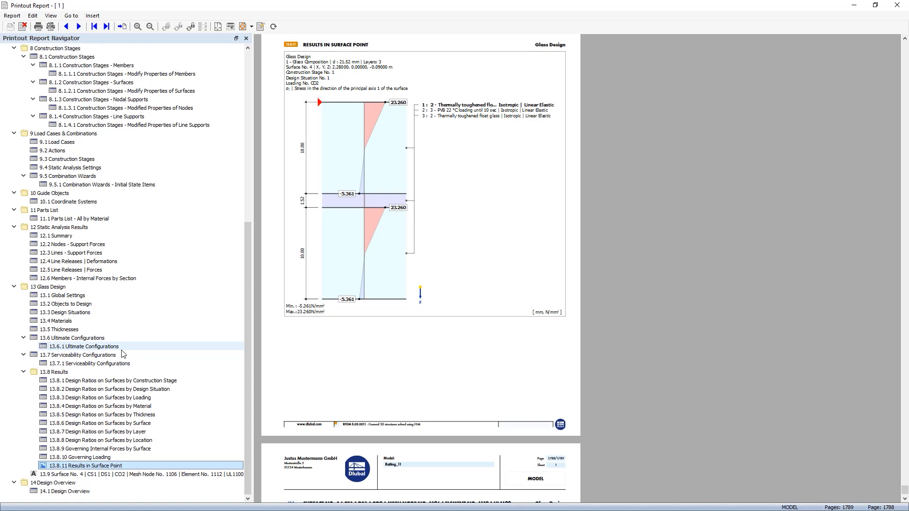
pyautogui.click(53, 474)
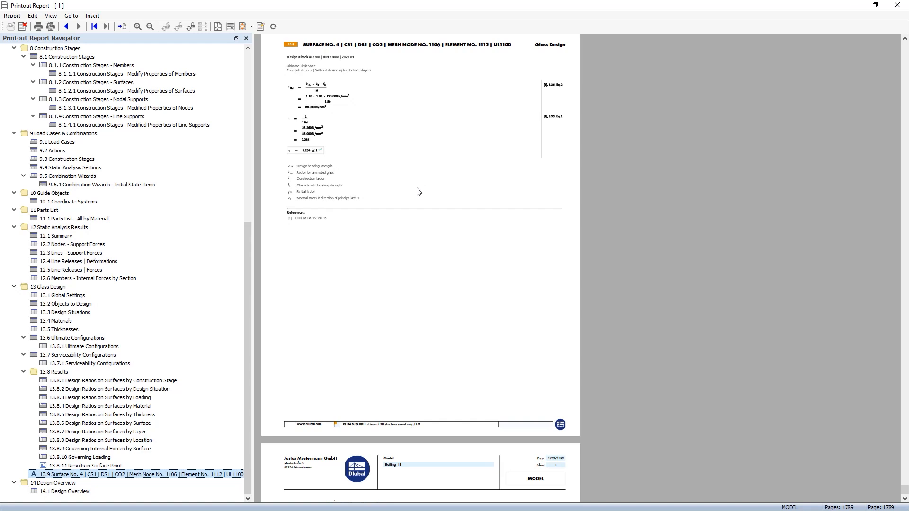
pyautogui.scroll(3, 397, 271)
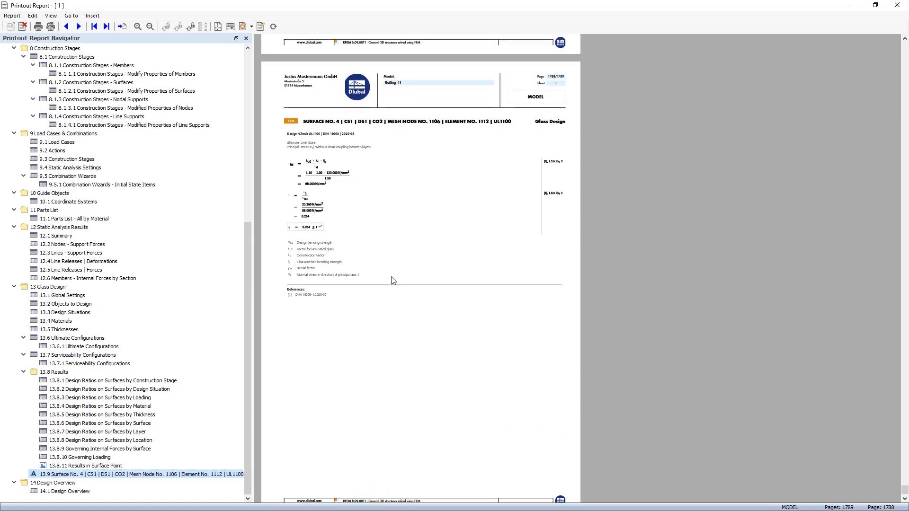
pyautogui.scroll(-3, 395, 276)
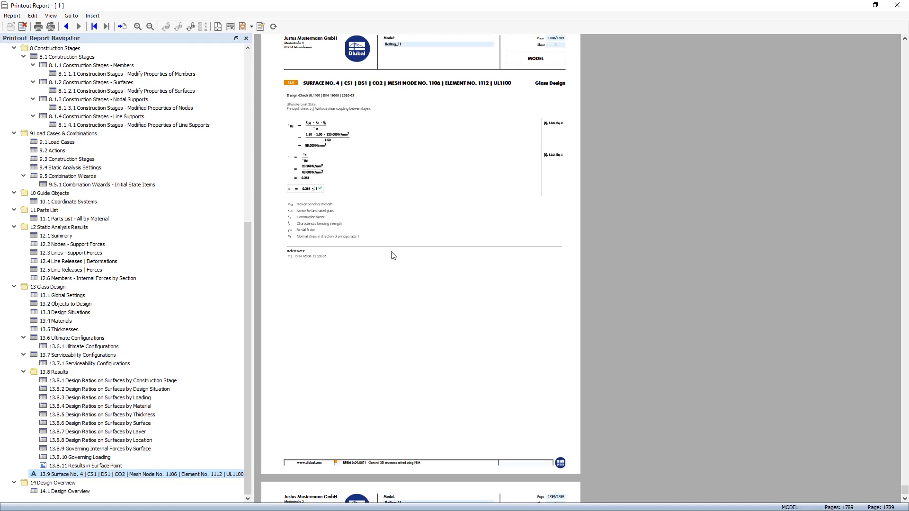
pyautogui.click(900, 8)
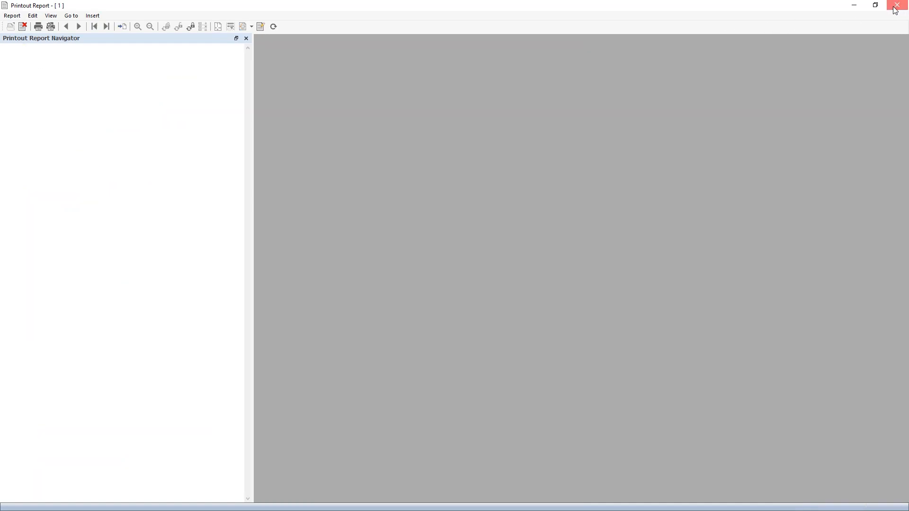